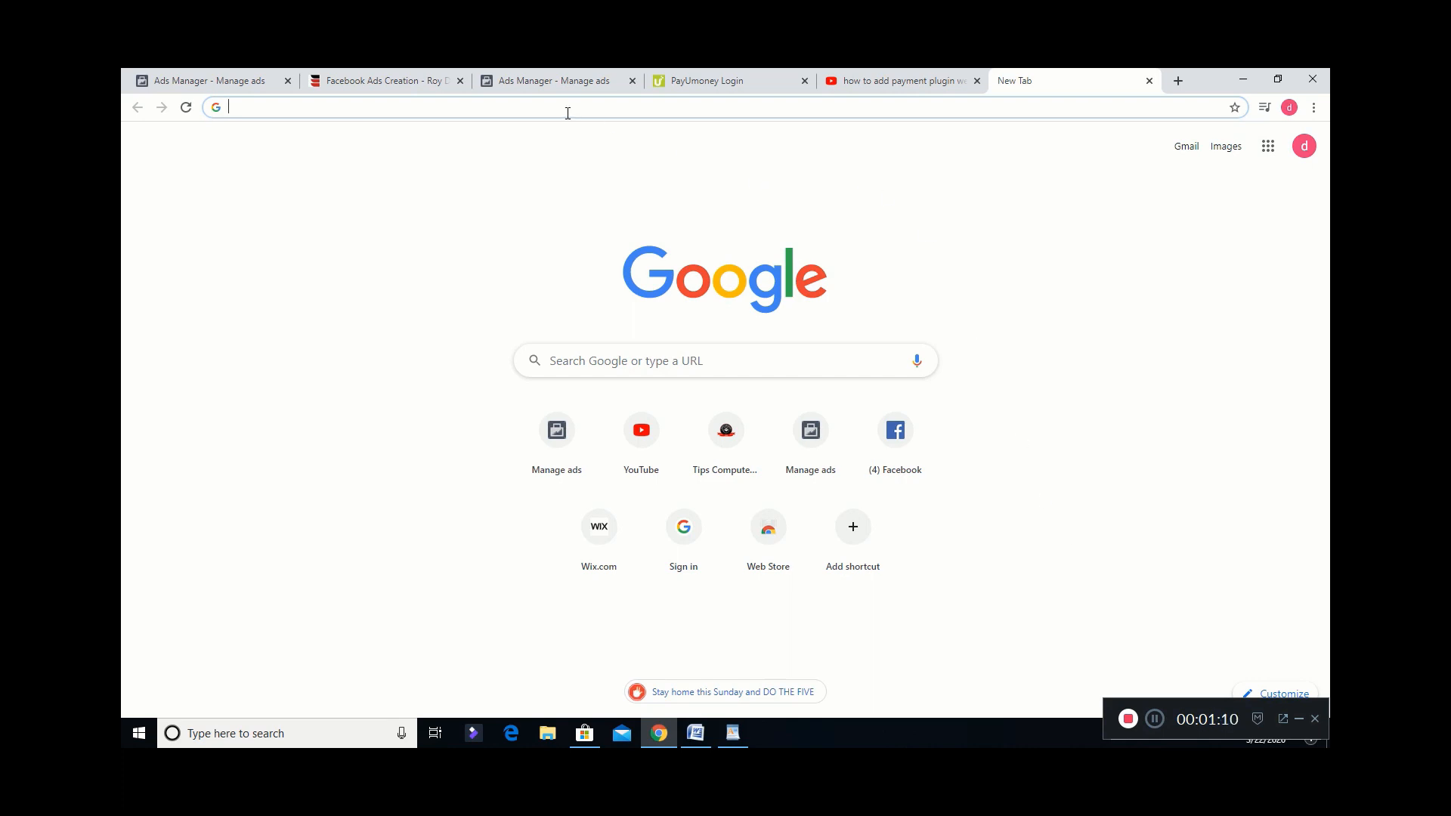
# Open facebook.com/adsmanager in the browser.
pyautogui.write('facebook.com')
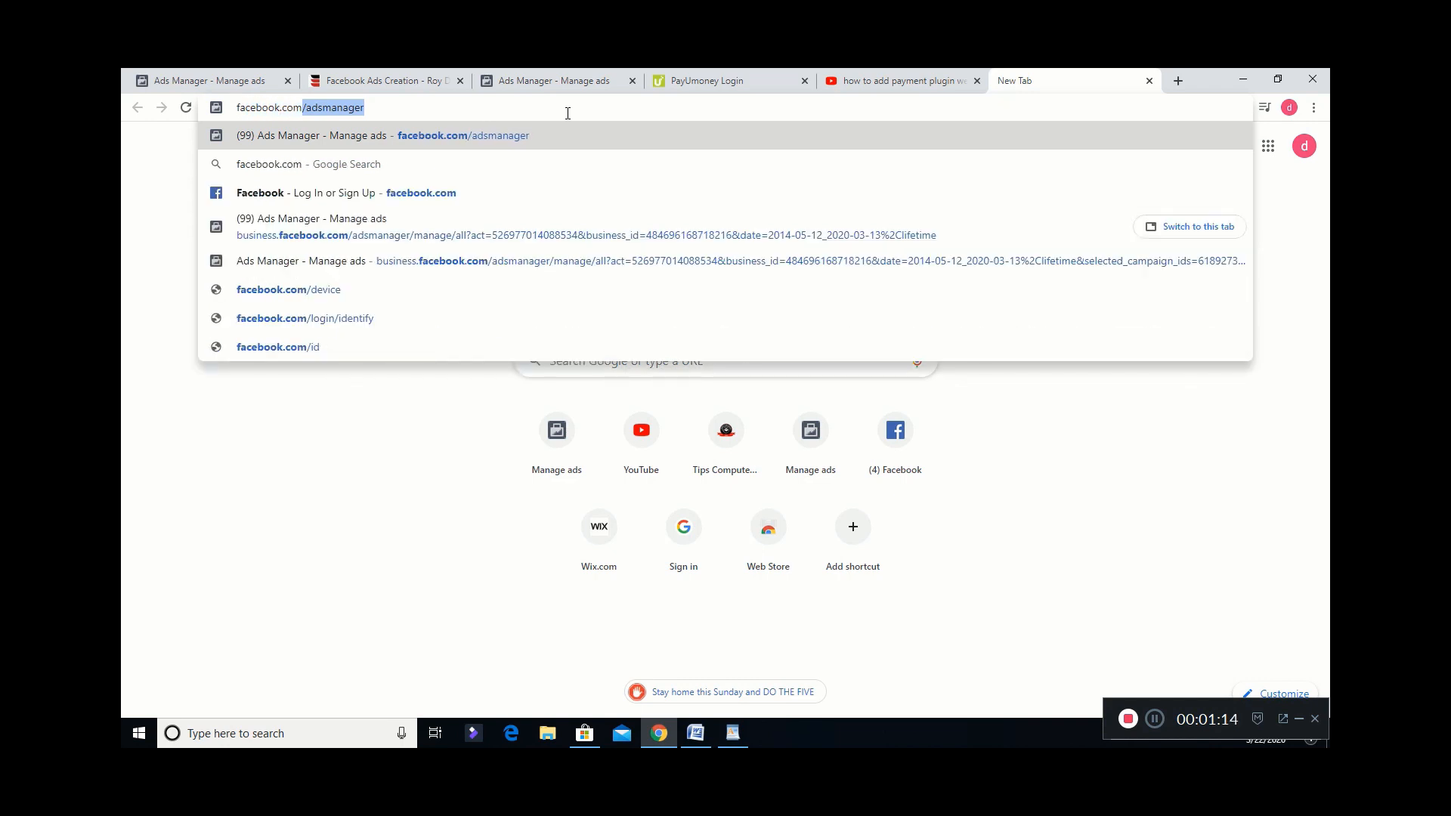
pyautogui.write('/ads')
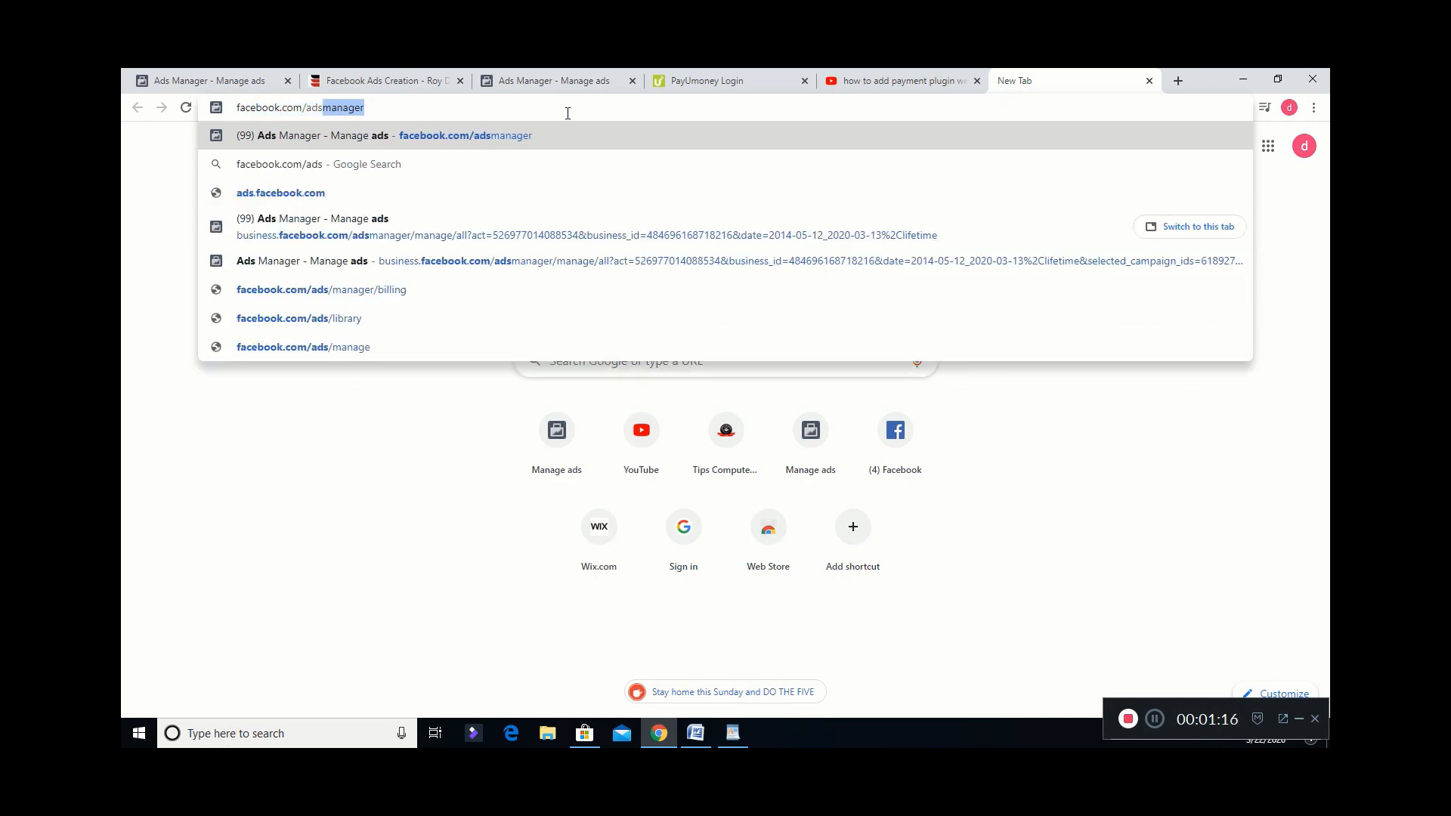
pyautogui.write('manafe')
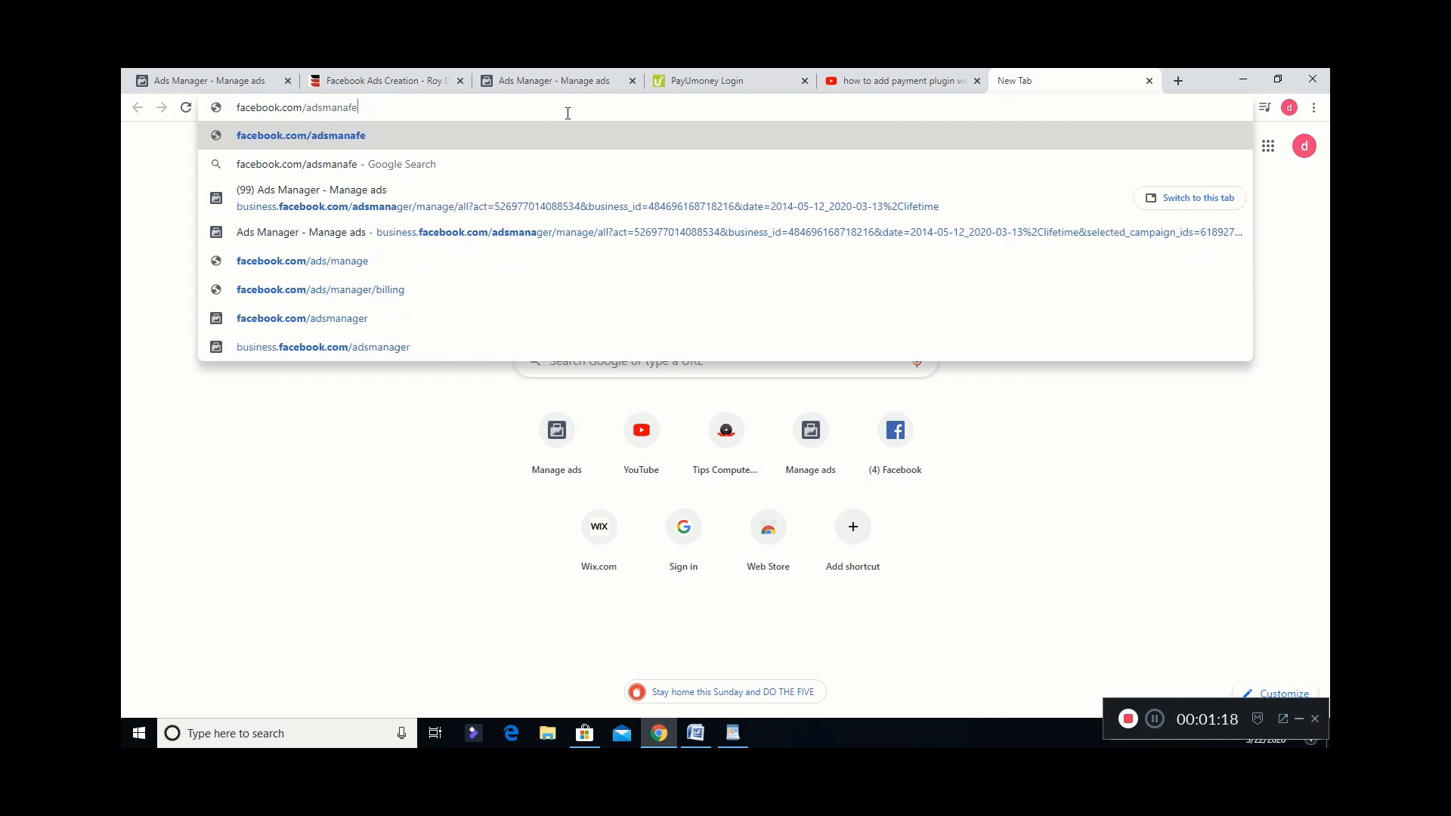
pyautogui.write('r')
pyautogui.press('BackSpace')
pyautogui.press('BackSpace')
pyautogui.press('BackSpace')
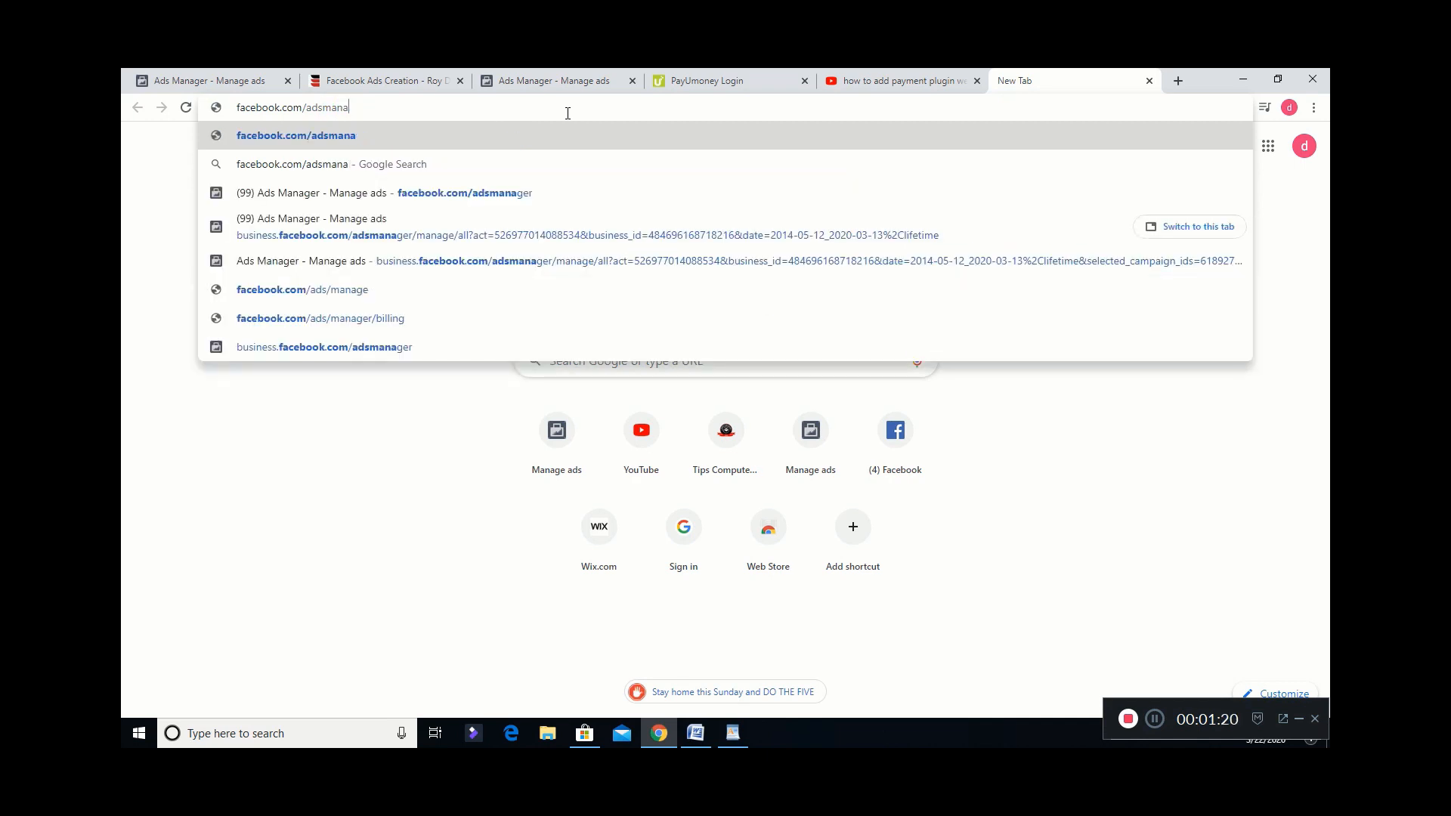
pyautogui.write('f')
pyautogui.press('BackSpace')
pyautogui.write('ger')
pyautogui.press('Return')
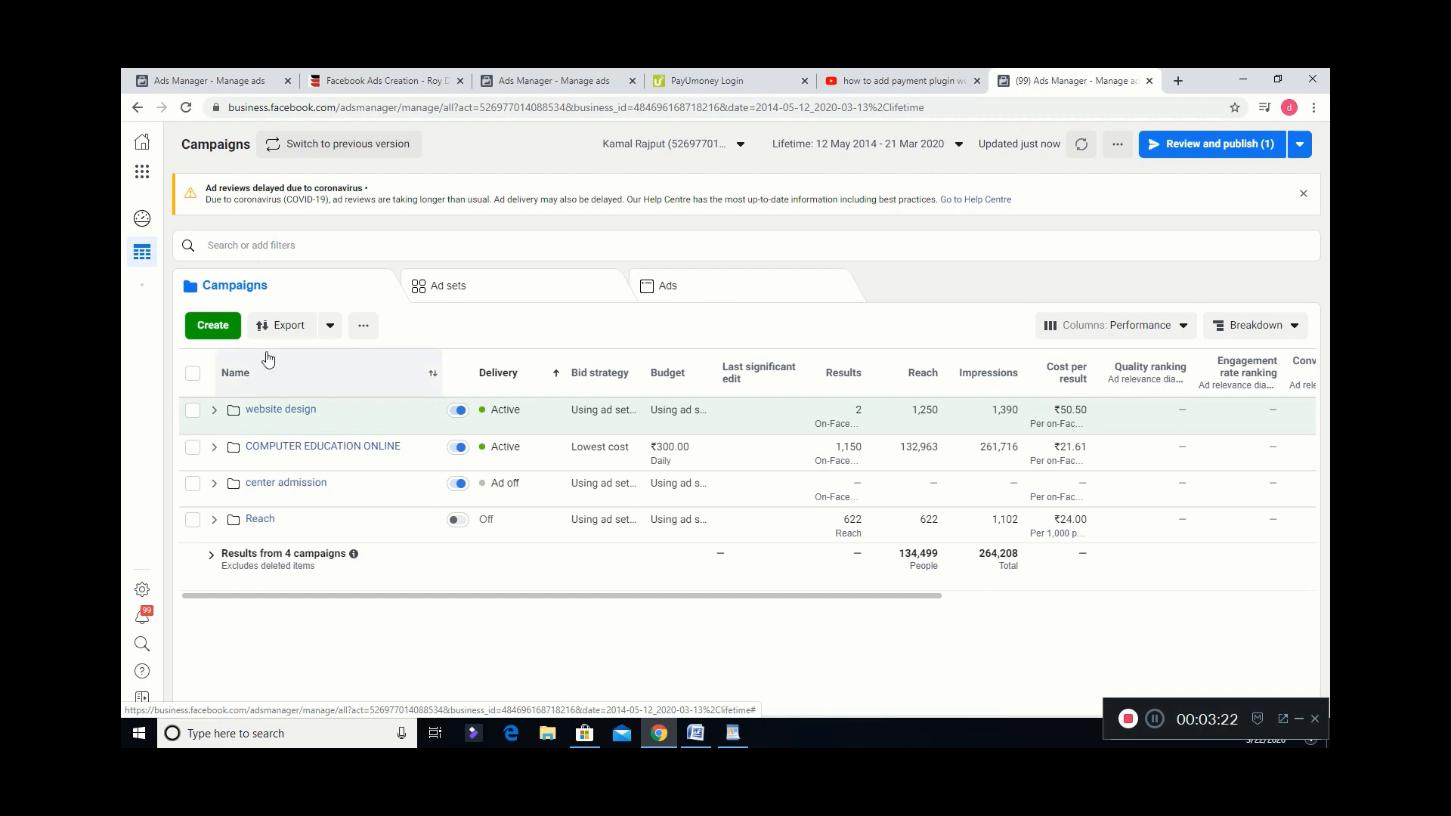
# Start a new campaign without resuming the unfinished draft, and choose Lead Generation as its marketing objective.
pyautogui.click(218, 328)
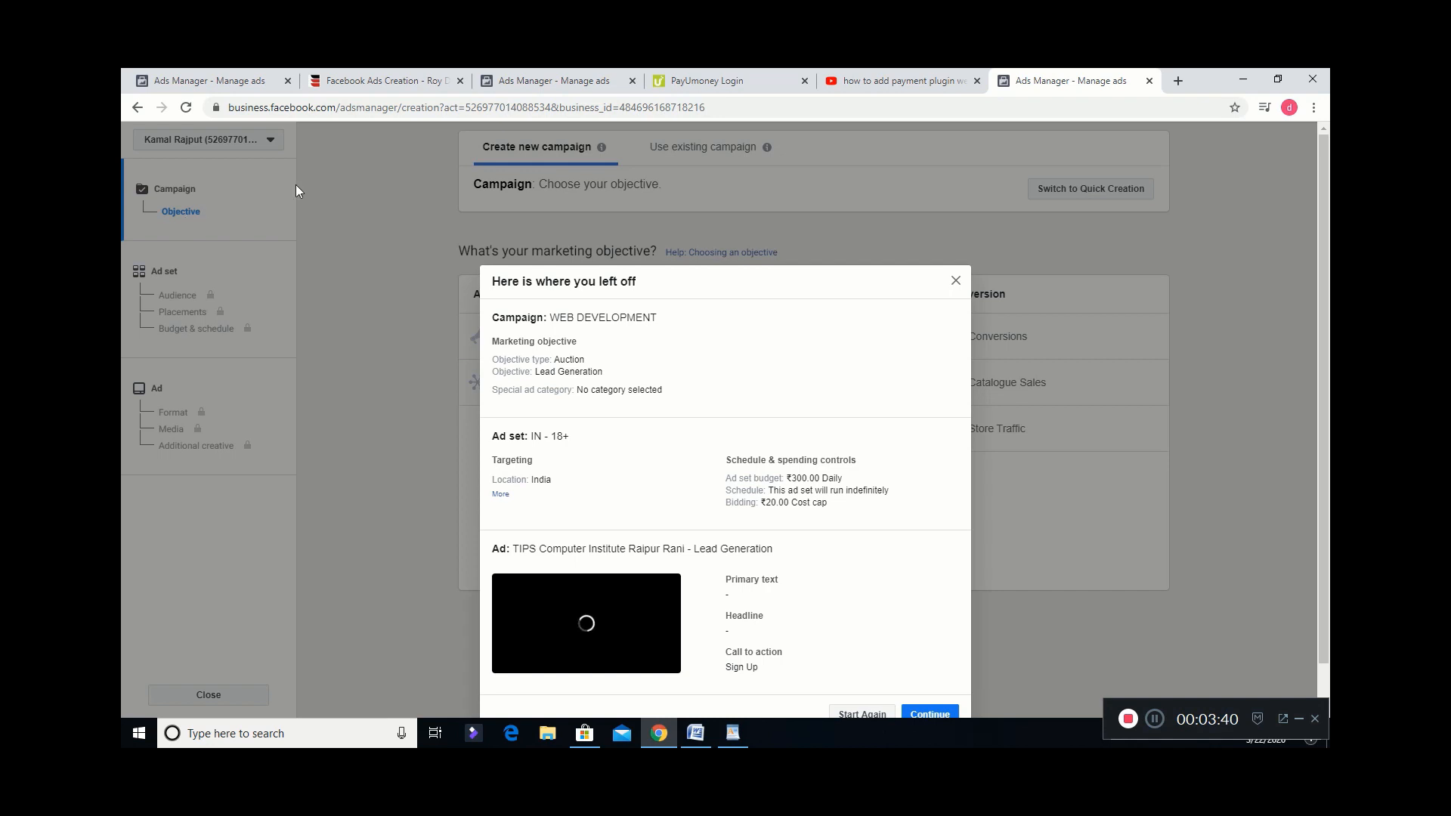
pyautogui.click(955, 283)
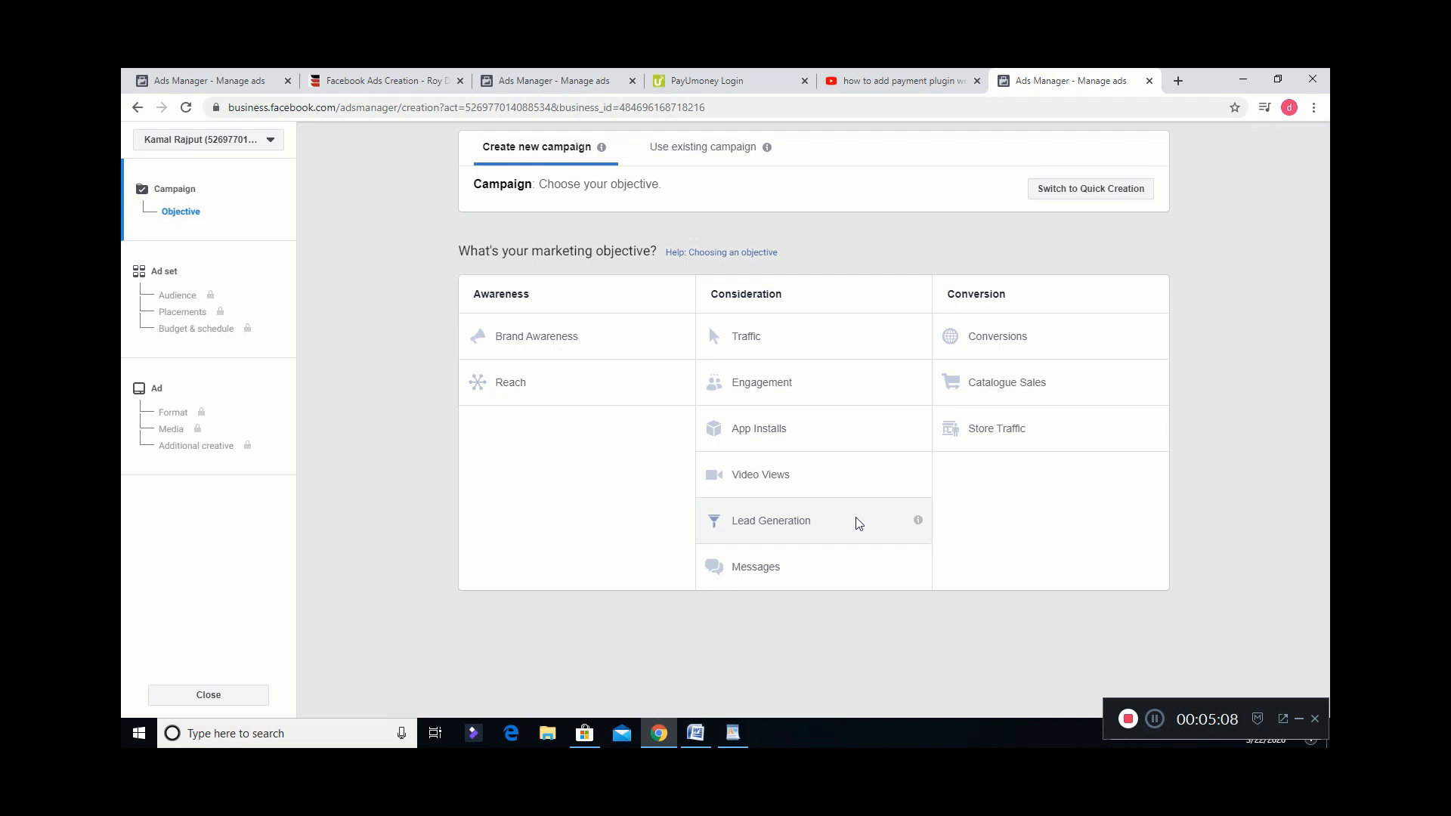
pyautogui.click(898, 527)
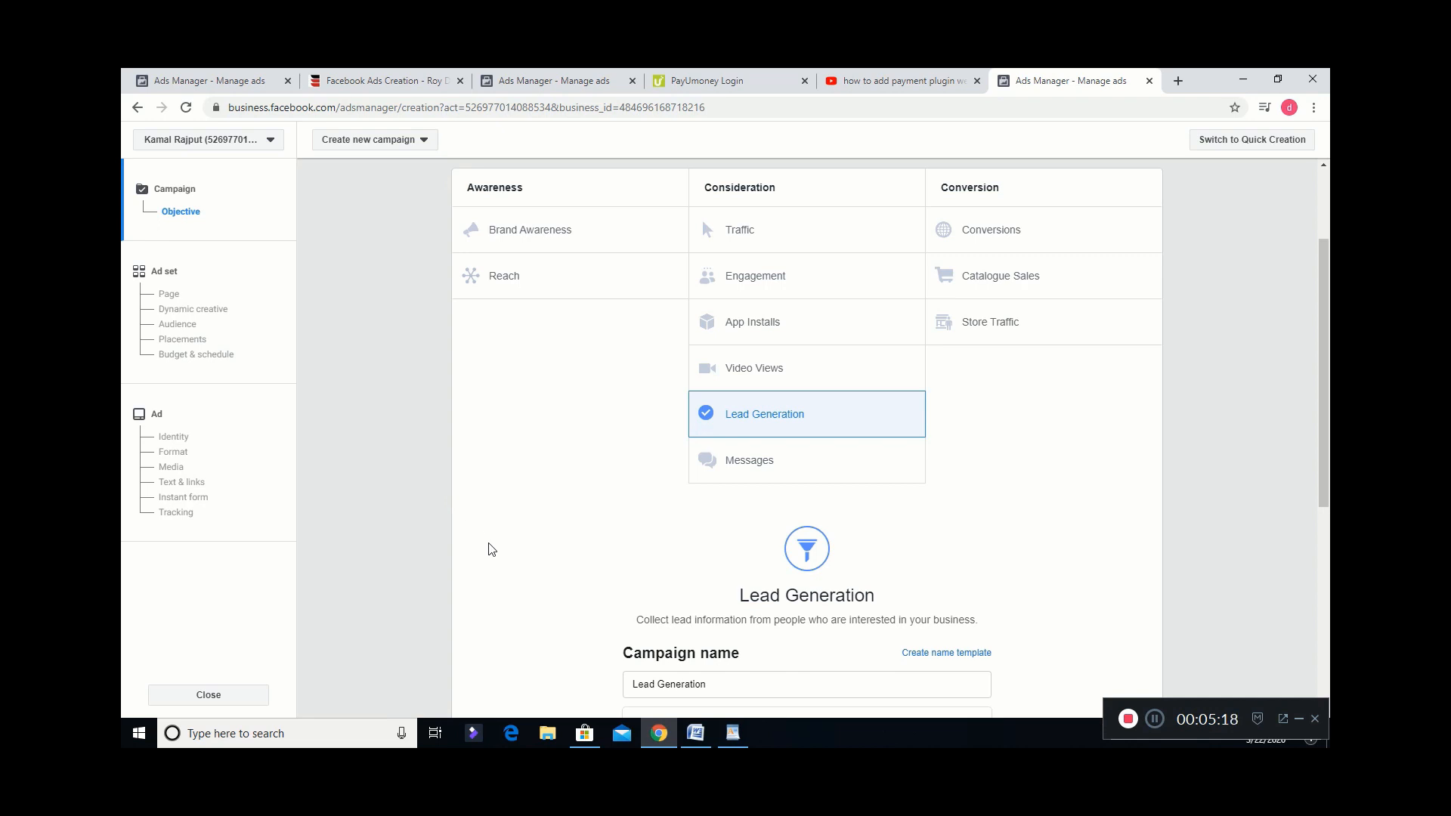
# Turn off campaign budget optimisation for the Lead Generation campaign and continue to the ad set settings.
pyautogui.scroll(-4, 492, 549)
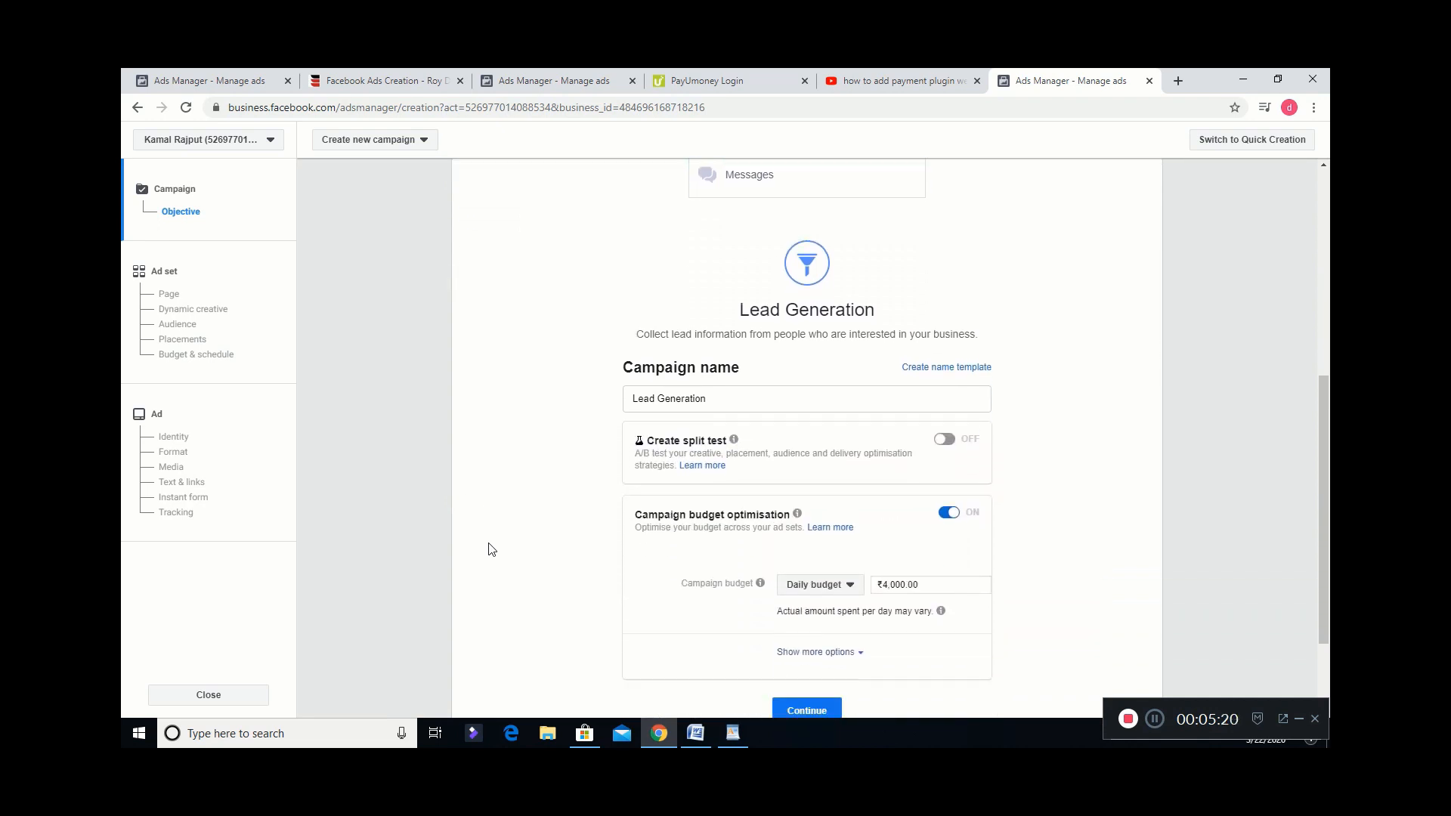
pyautogui.scroll(-1, 491, 549)
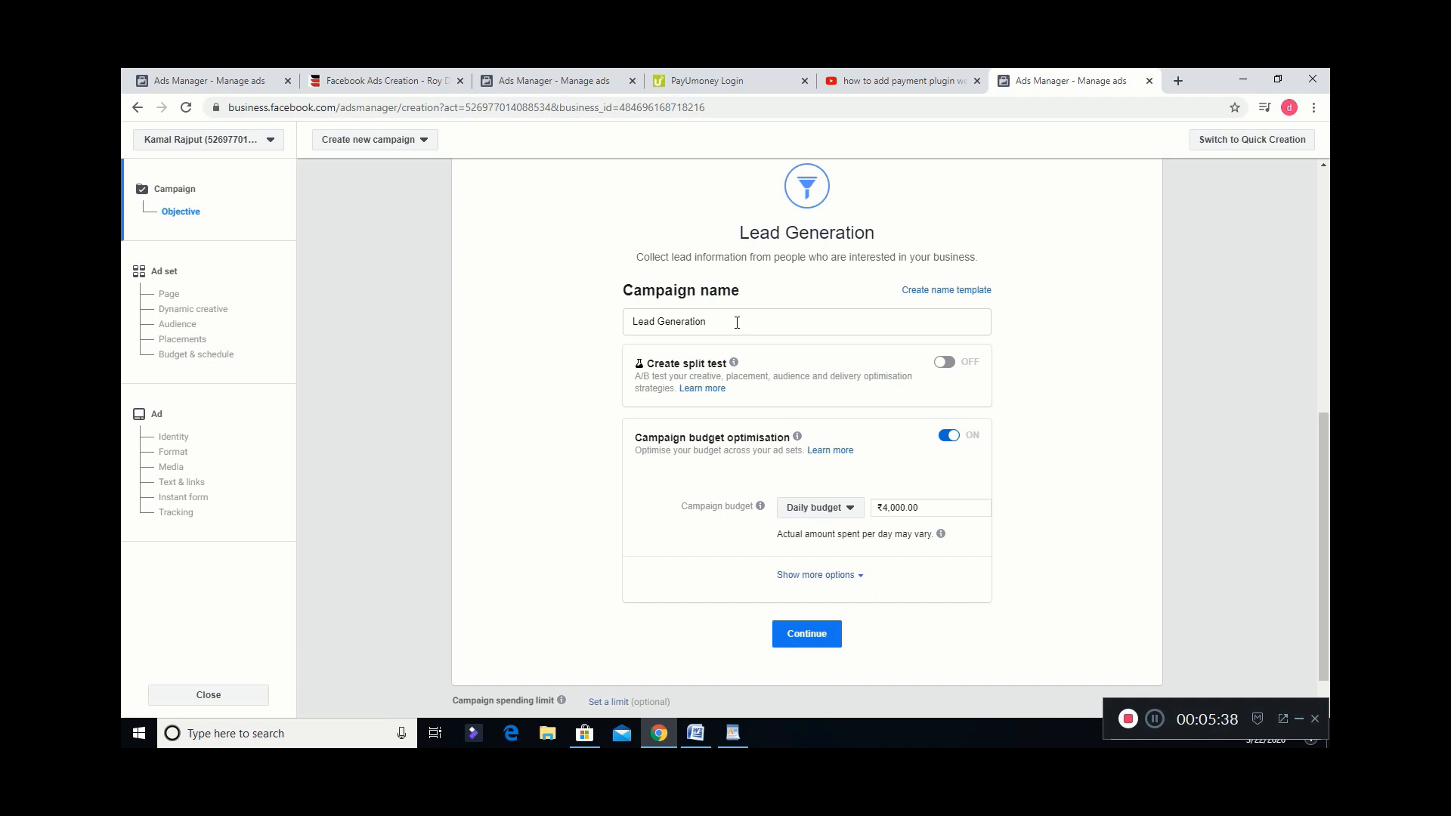
pyautogui.click(950, 438)
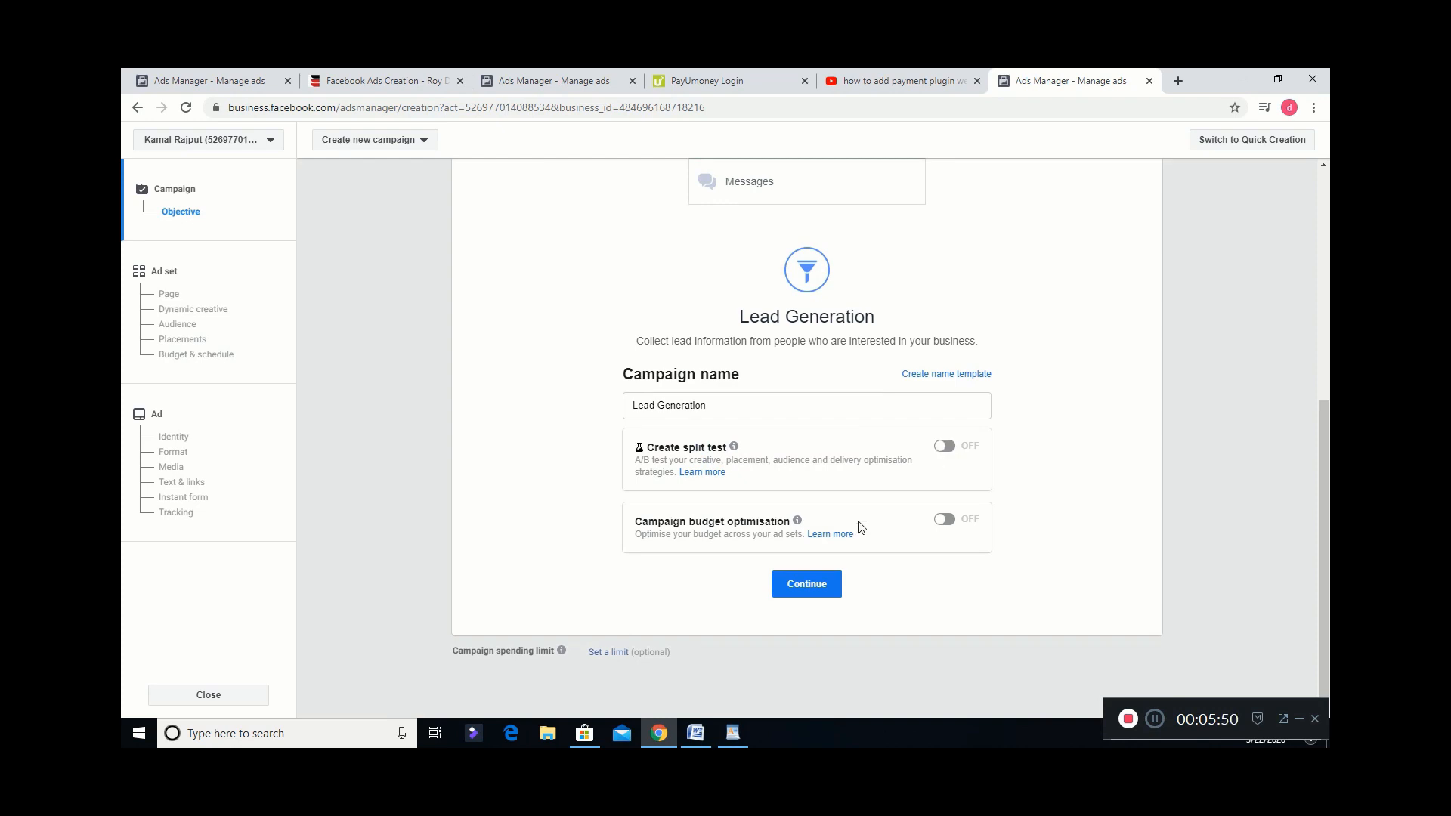
pyautogui.click(833, 590)
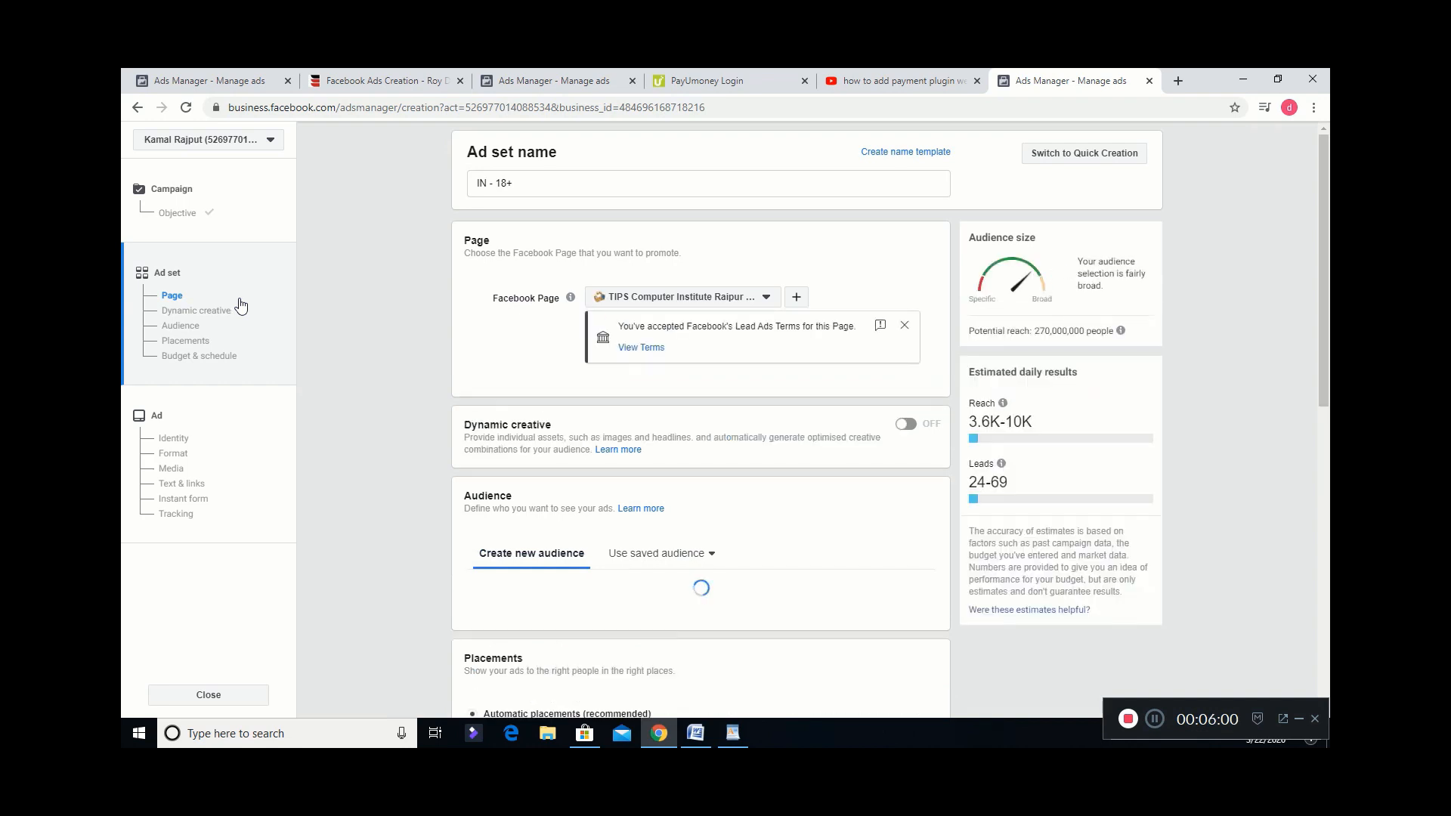
# Rename the ad set as "website developement".
pyautogui.click(585, 182)
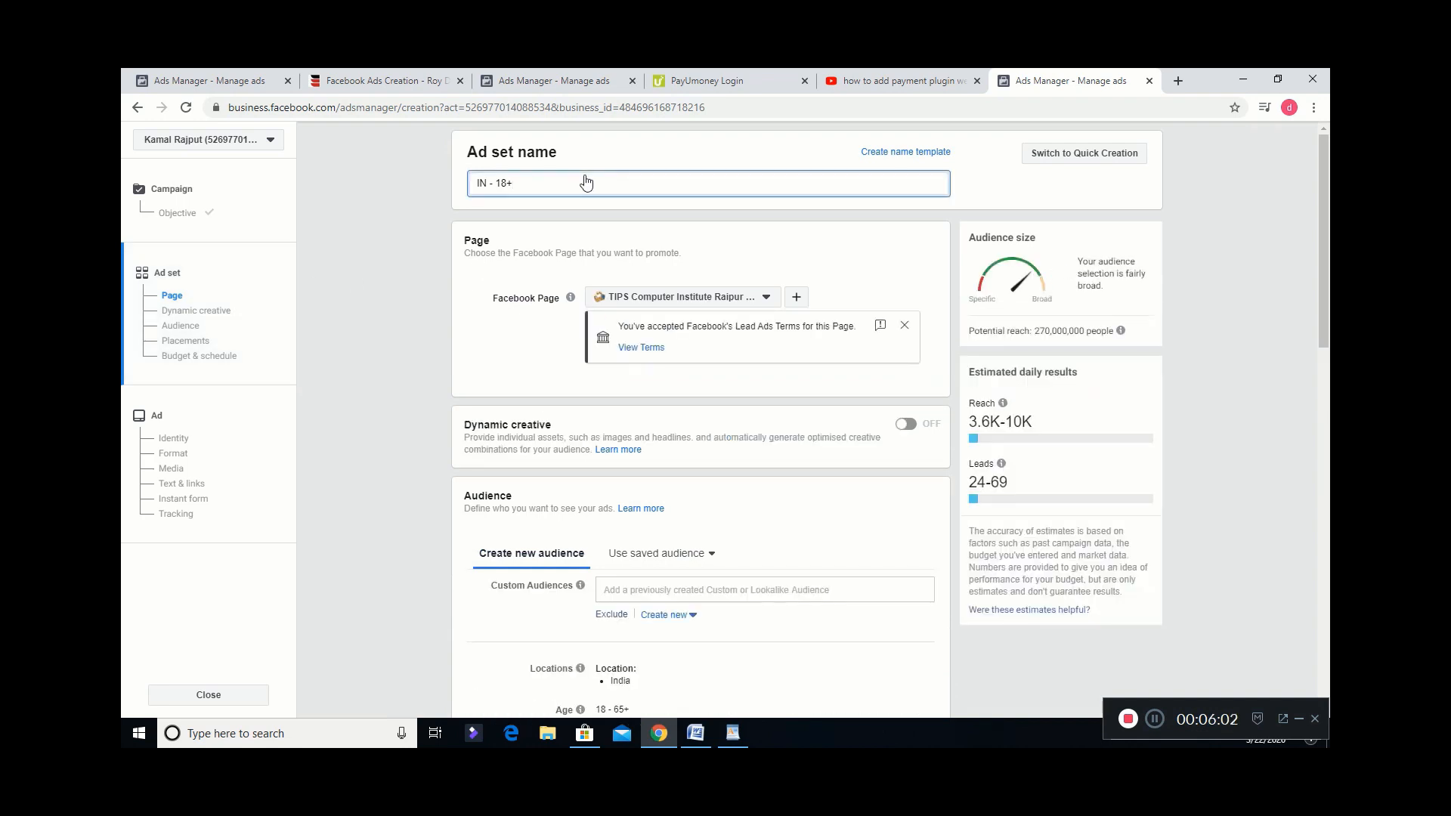
pyautogui.press('BackSpace')
pyautogui.press('BackSpace')
pyautogui.press('BackSpace')
pyautogui.press('BackSpace')
pyautogui.press('BackSpace')
pyautogui.press('BackSpace')
pyautogui.press('BackSpace')
pyautogui.press('BackSpace')
pyautogui.write('w')
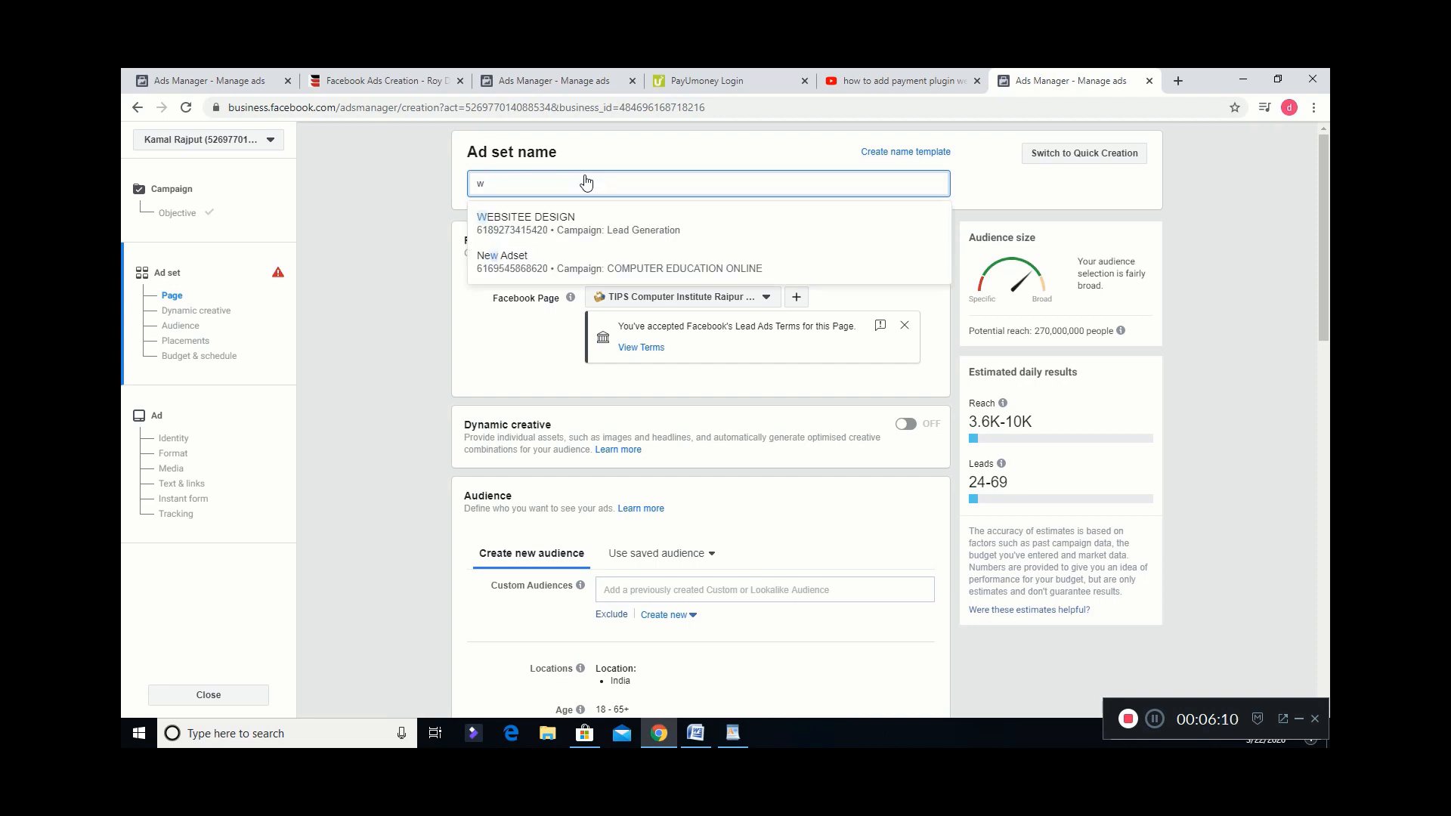
pyautogui.write('ebsit')
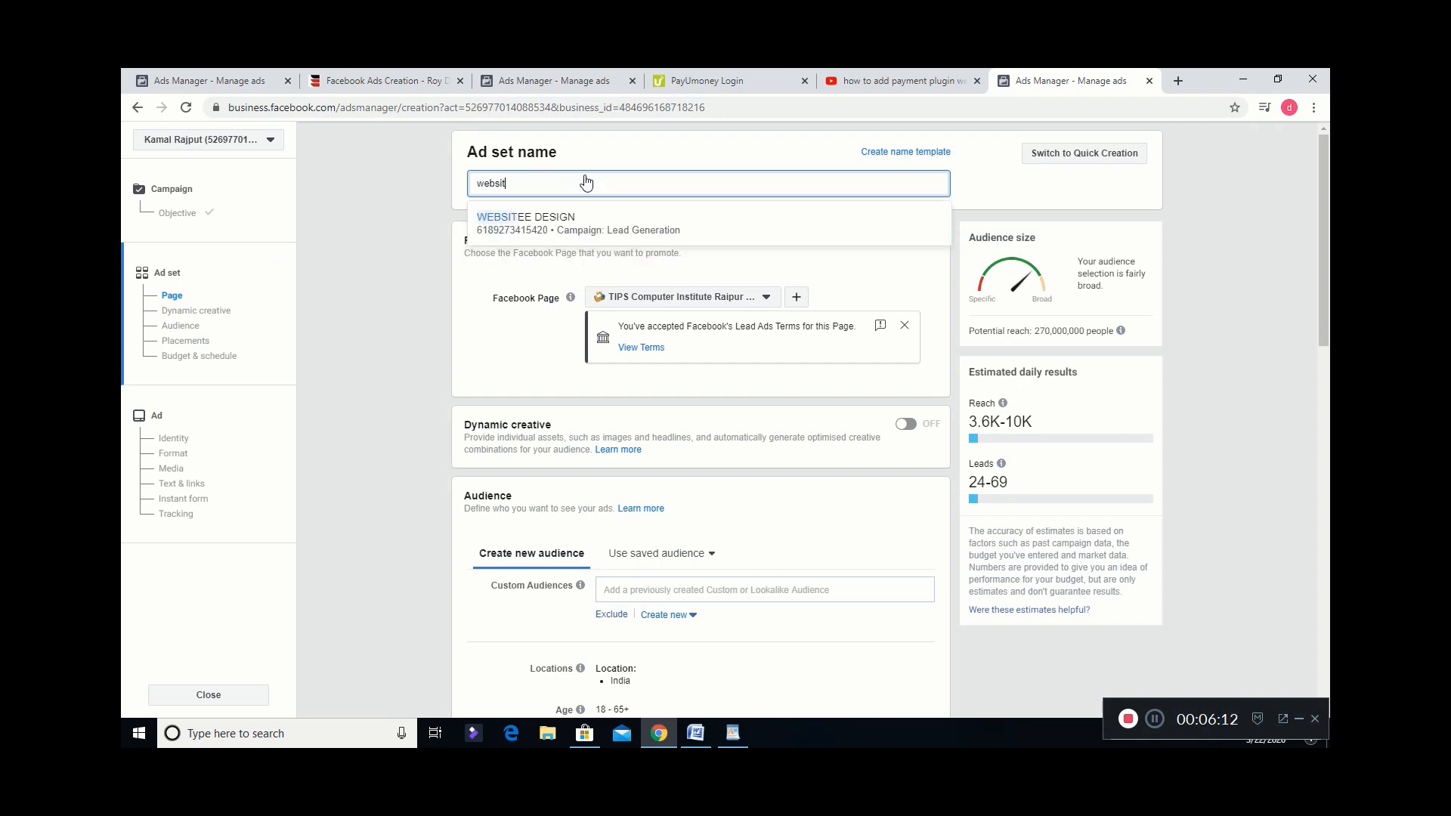
pyautogui.write('e developement')
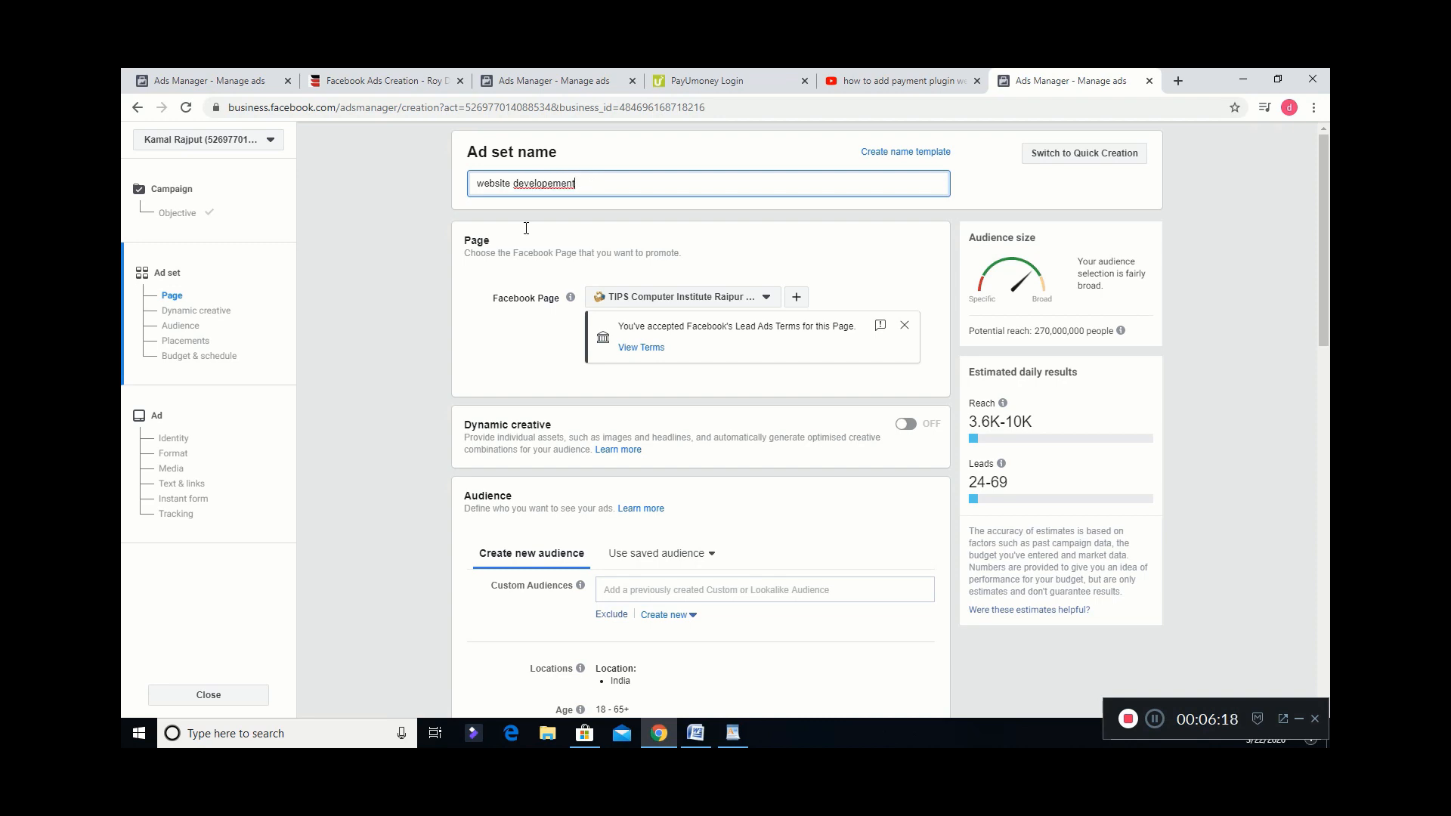
pyautogui.click(557, 229)
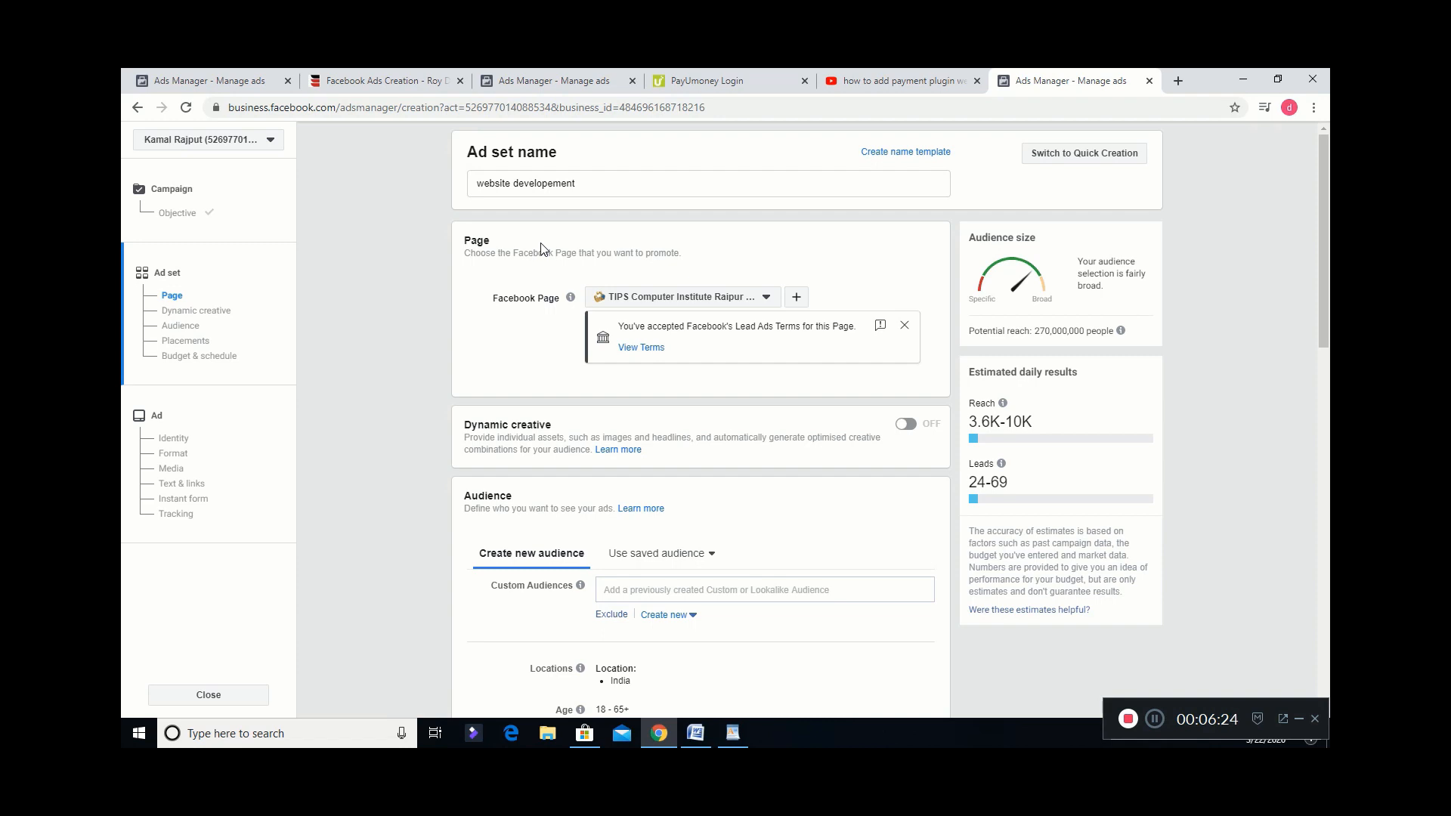
# Check which Facebook Pages can be promoted, keep the selected one, and dismiss the Lead Ads Terms notice.
pyautogui.click(774, 301)
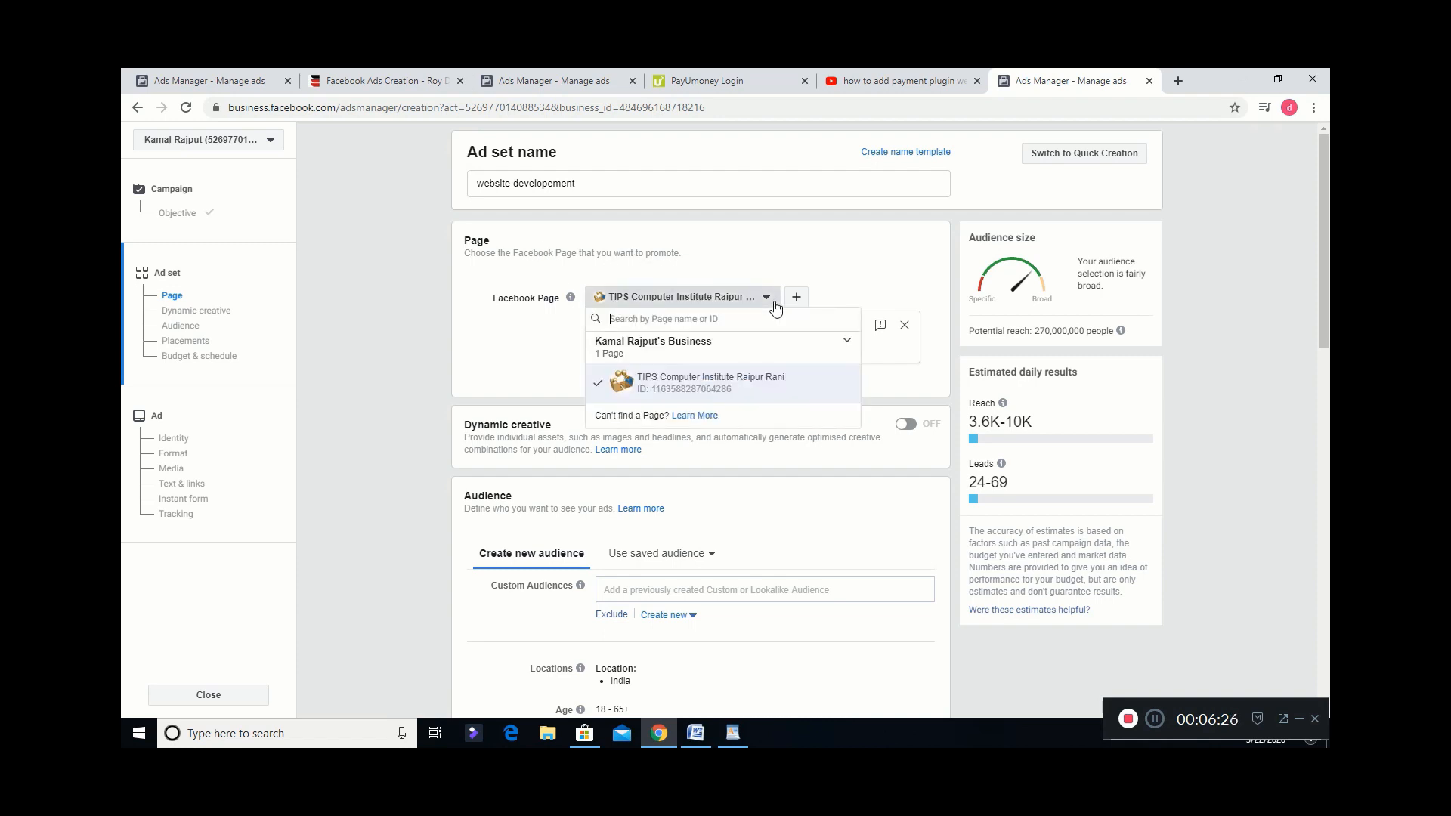
pyautogui.click(776, 305)
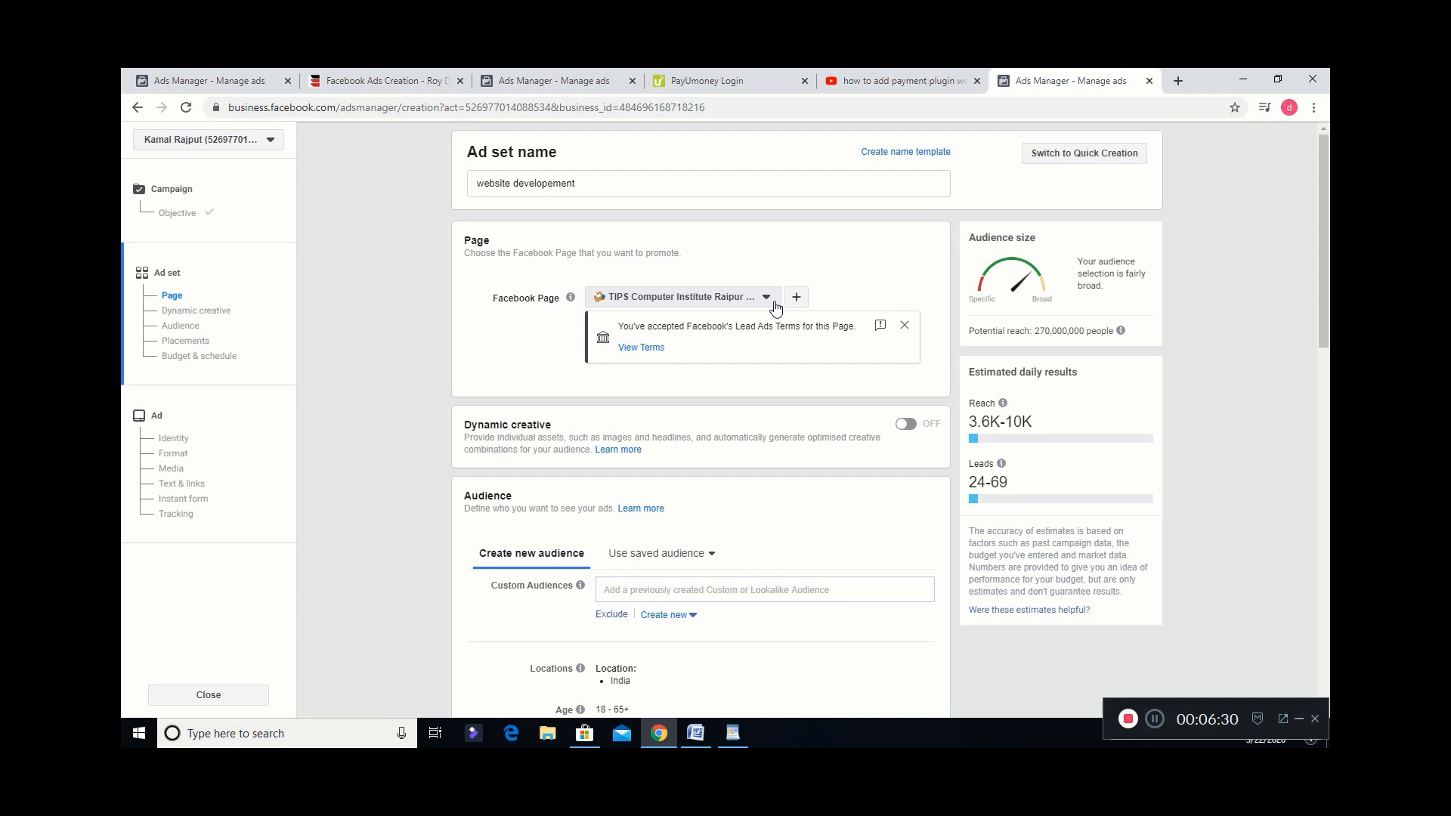
pyautogui.click(766, 297)
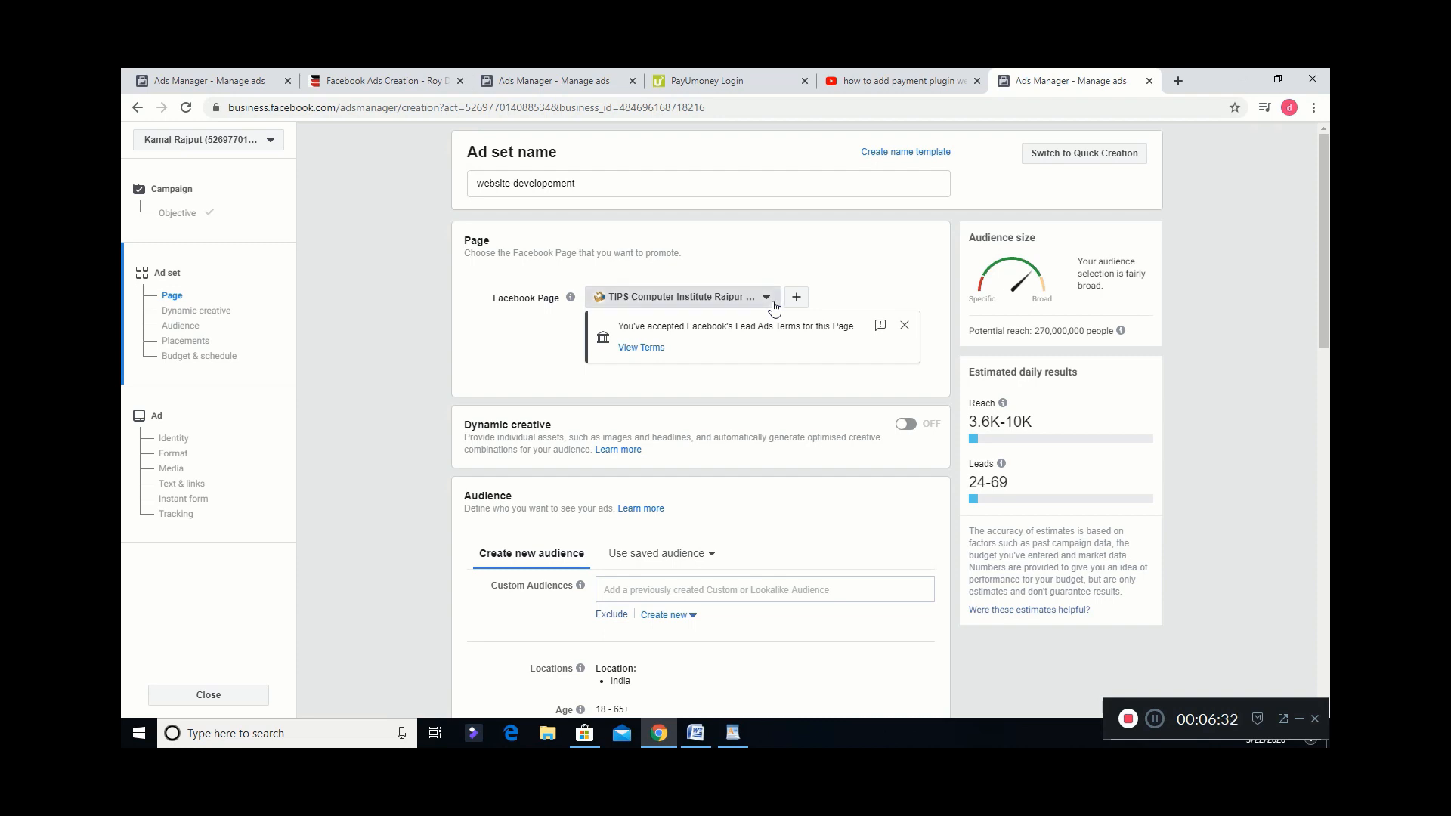
pyautogui.click(766, 297)
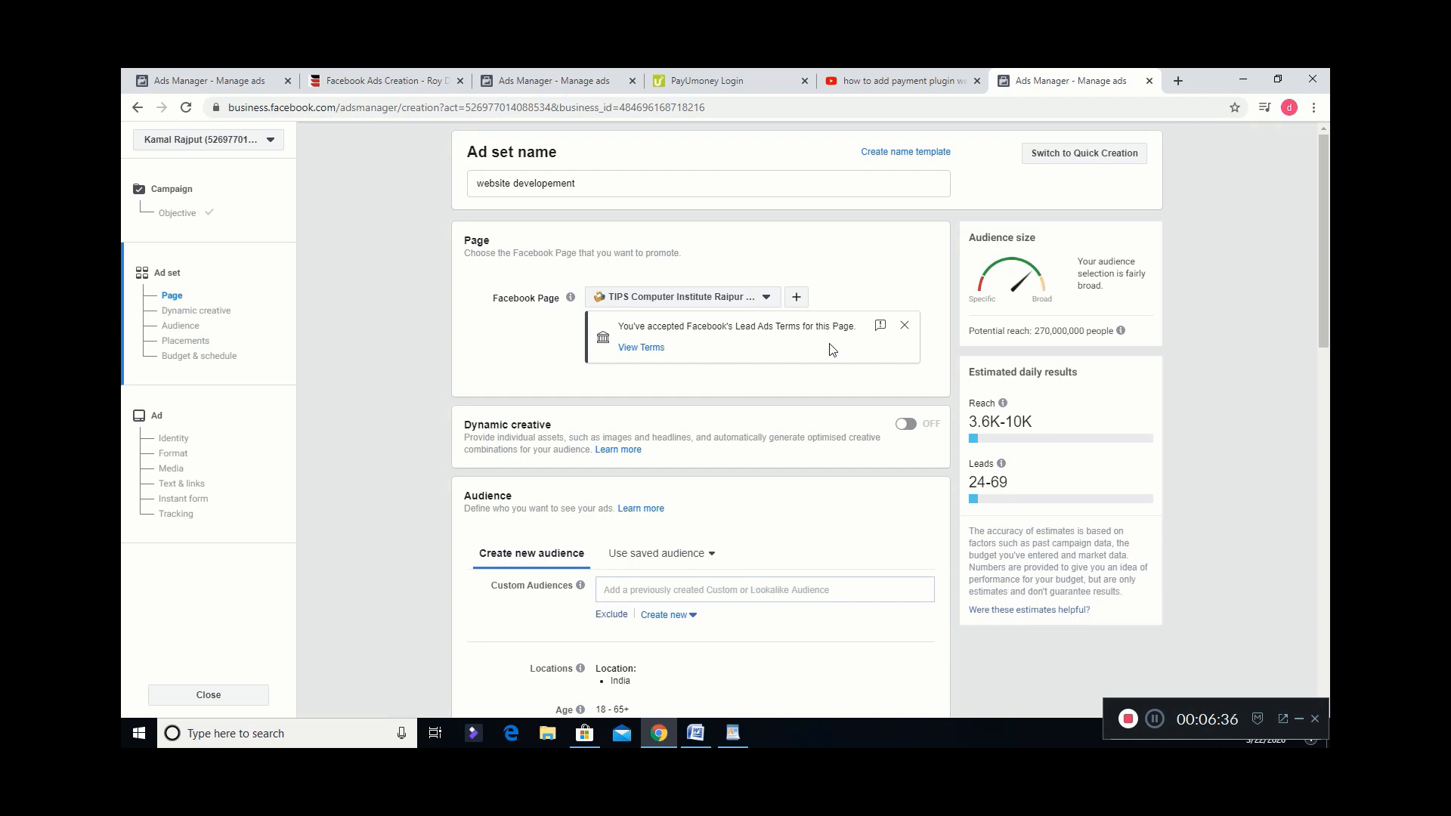
pyautogui.click(901, 327)
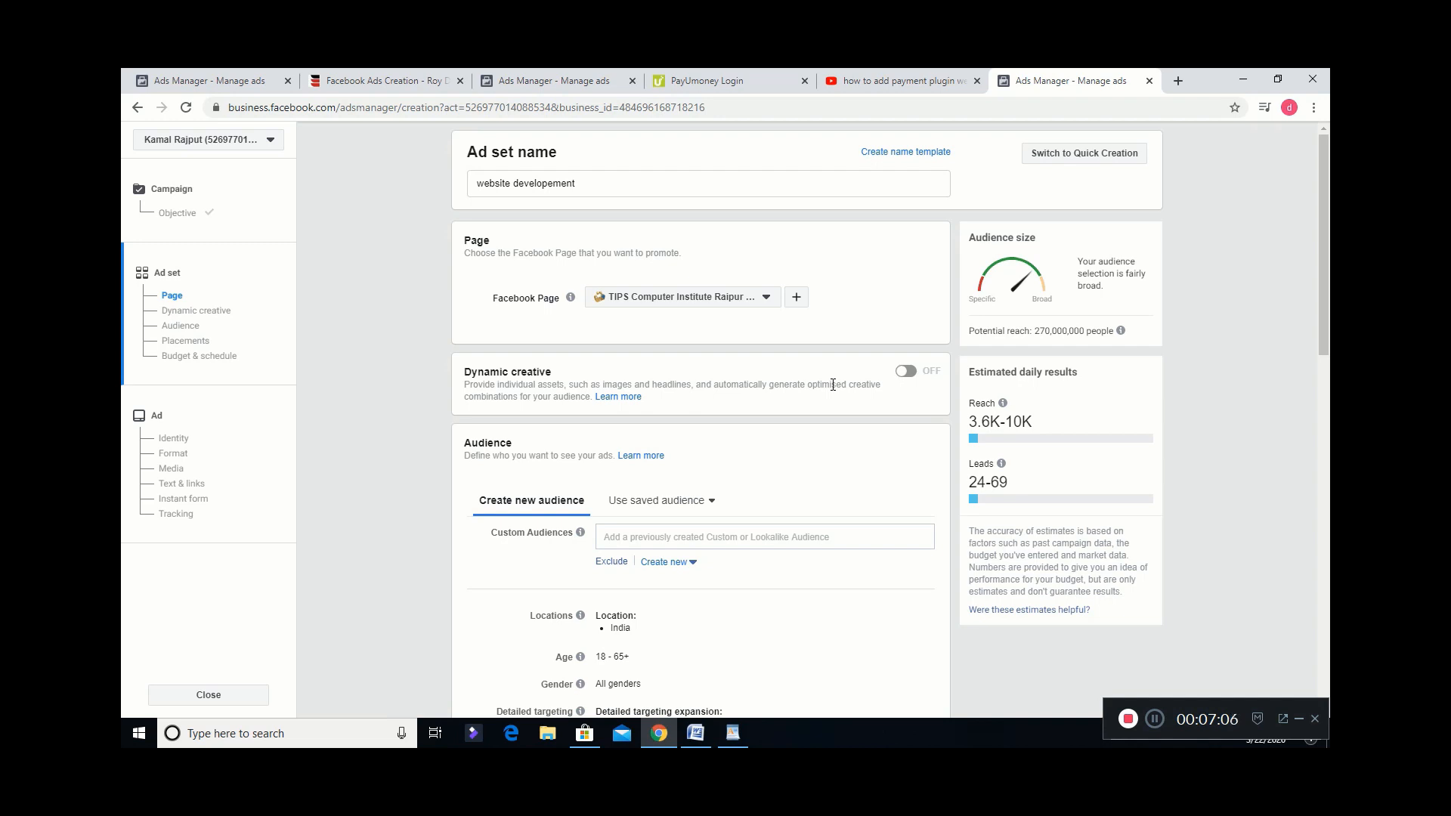
# Show the exclusion option for custom audiences in the new audience settings.
pyautogui.scroll(-2, 732, 467)
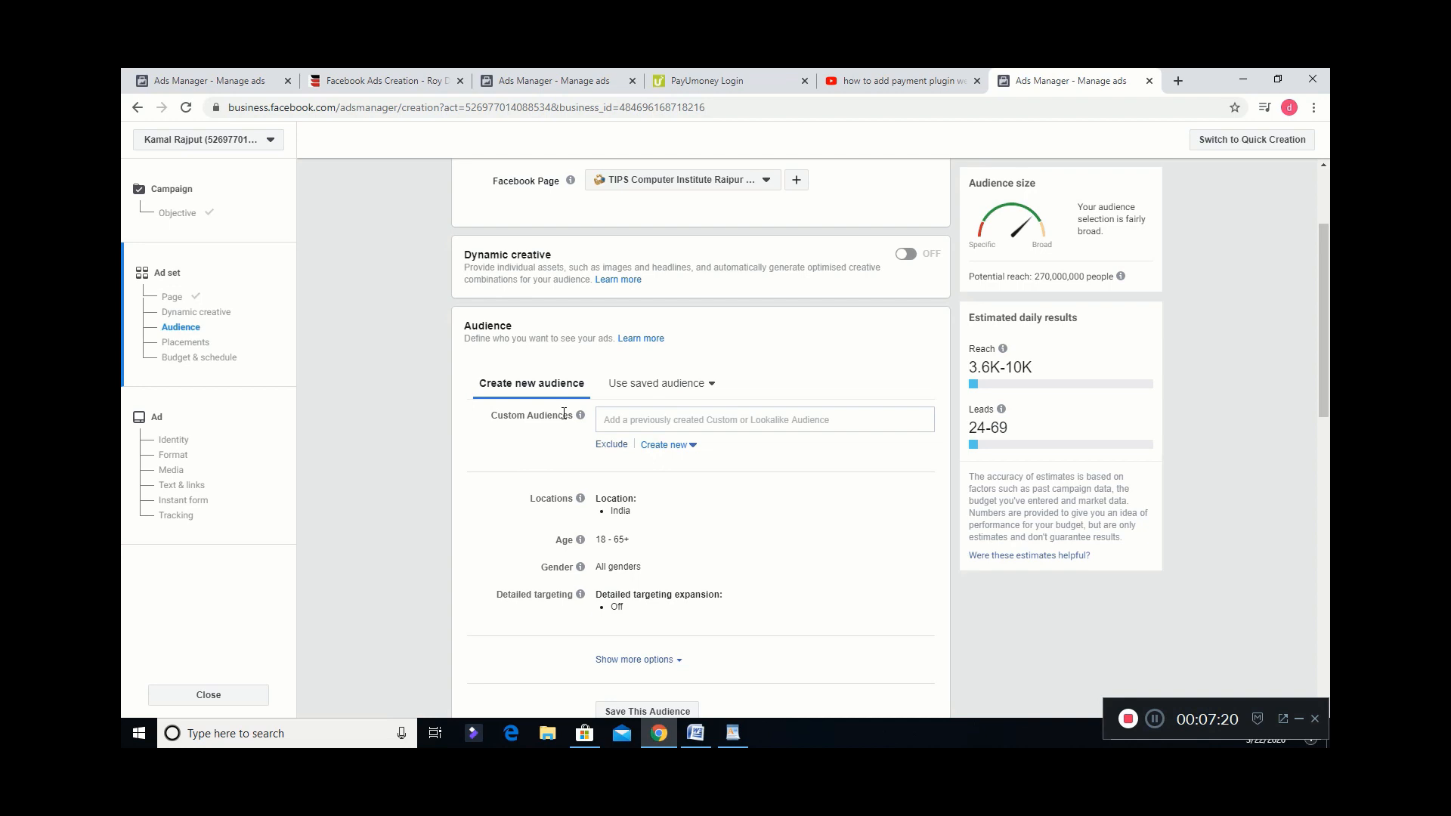
pyautogui.click(610, 445)
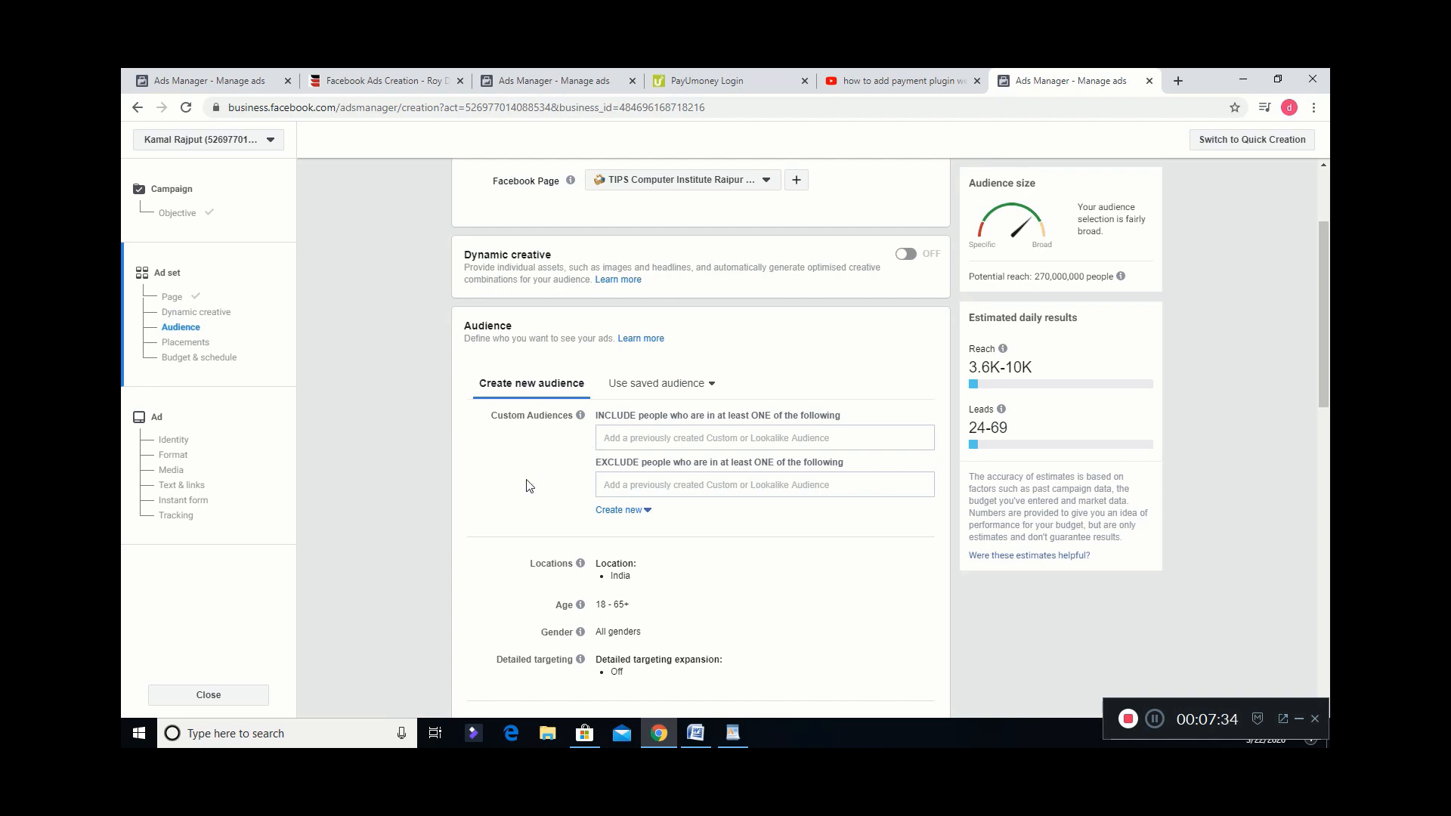
# Edit the audience's locations to remove India, and dismiss the missing-location notice.
pyautogui.scroll(-1, 534, 517)
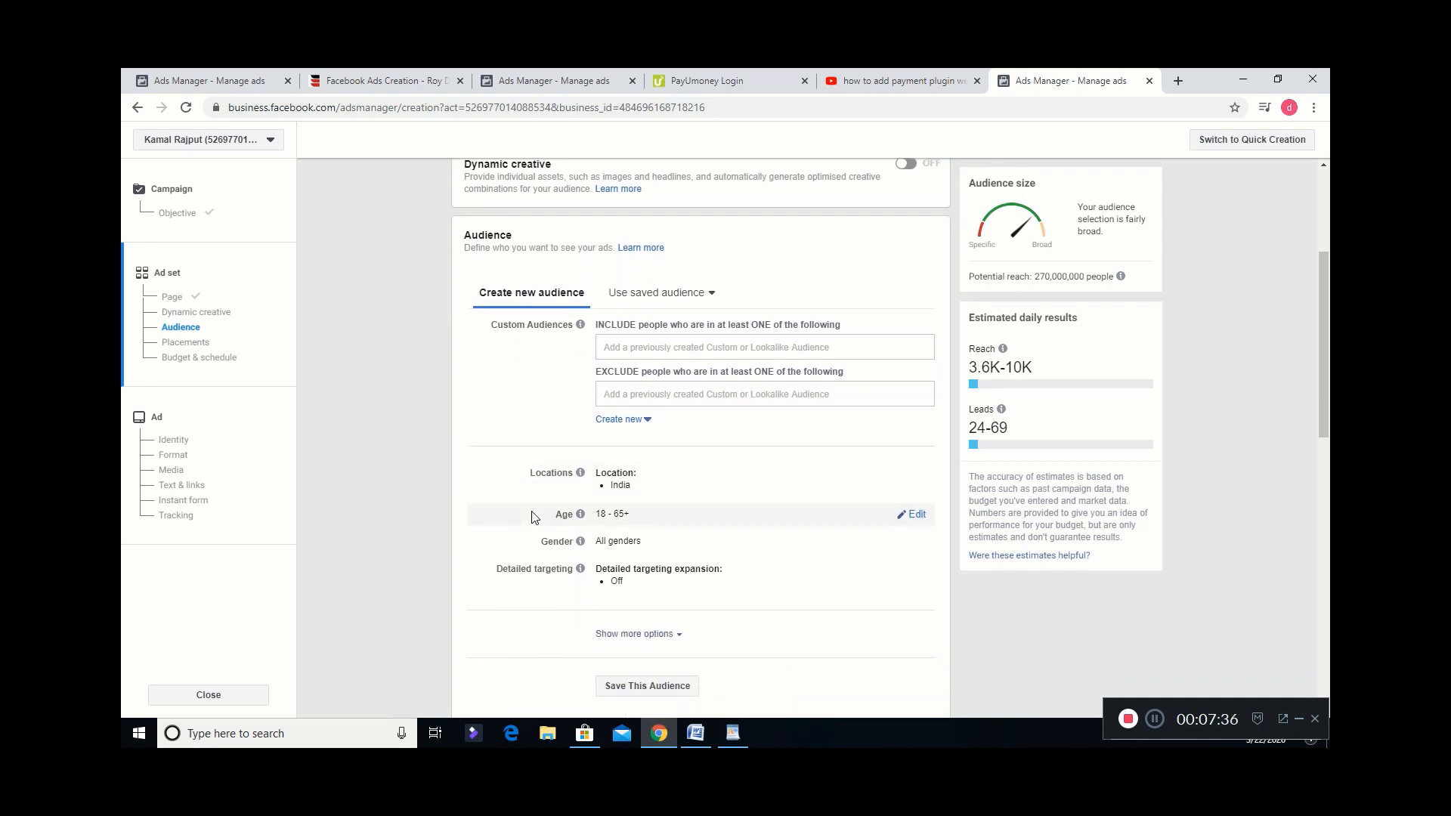
pyautogui.moveTo(579, 514)
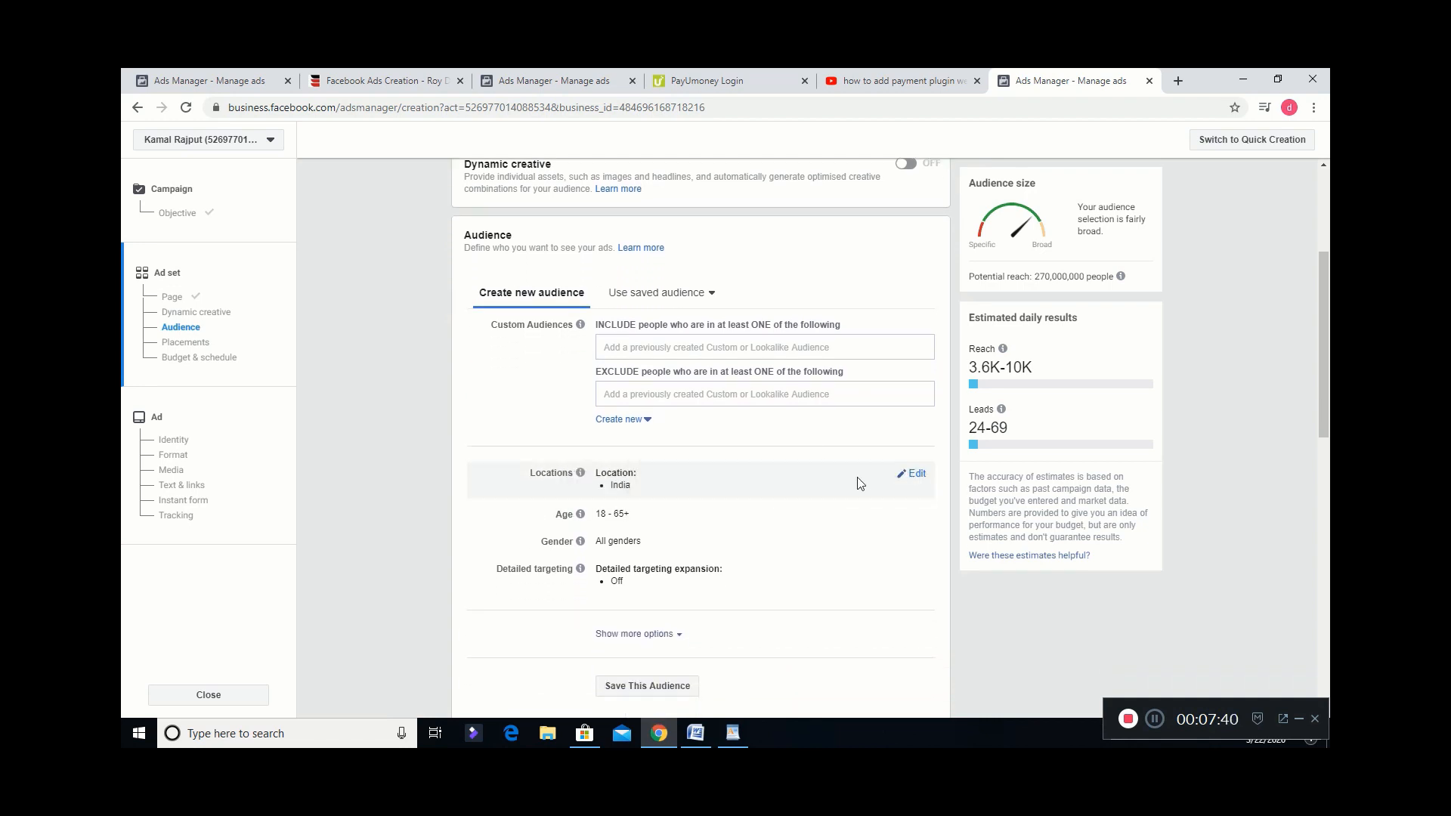
pyautogui.click(914, 475)
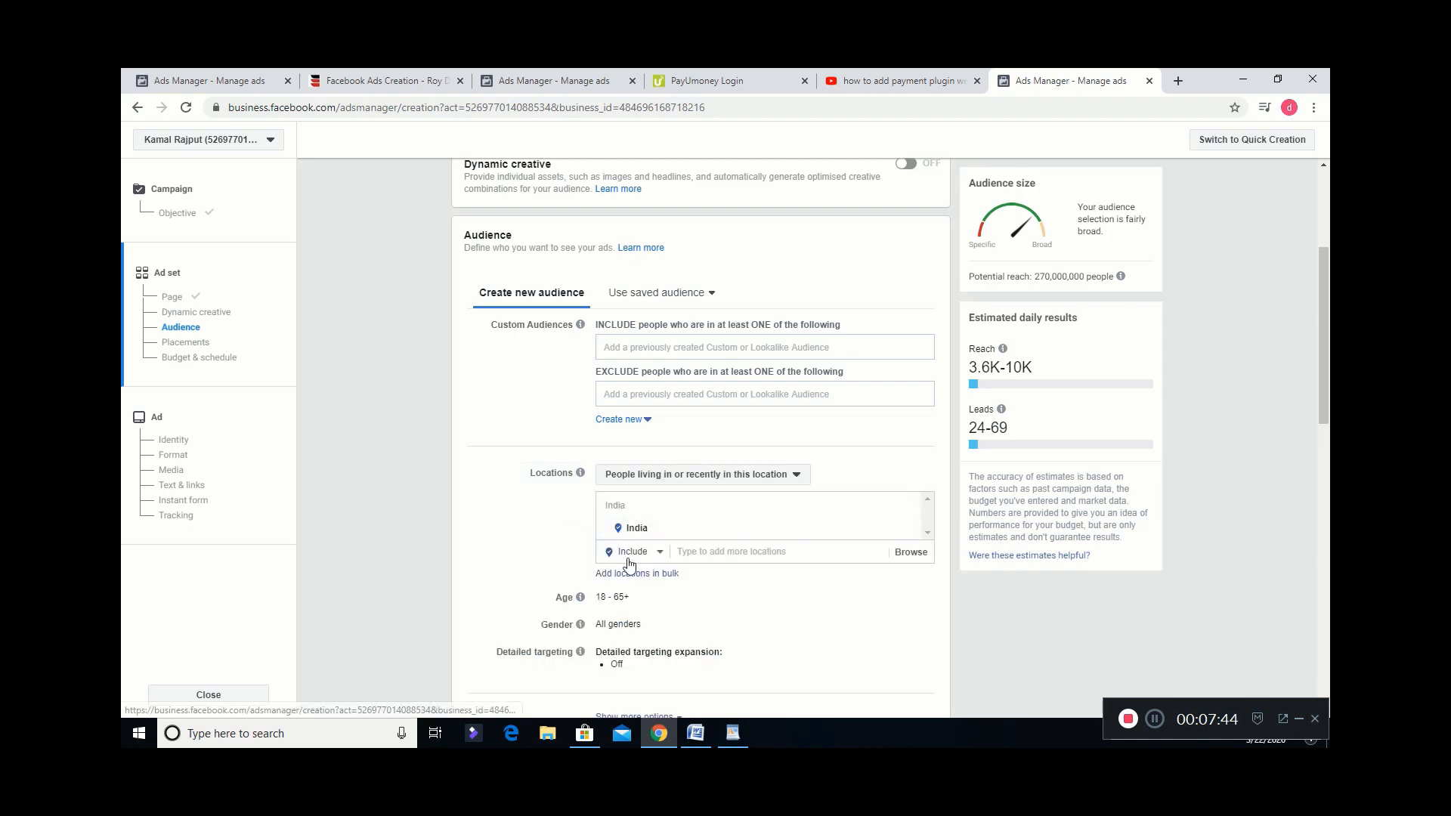
pyautogui.click(731, 557)
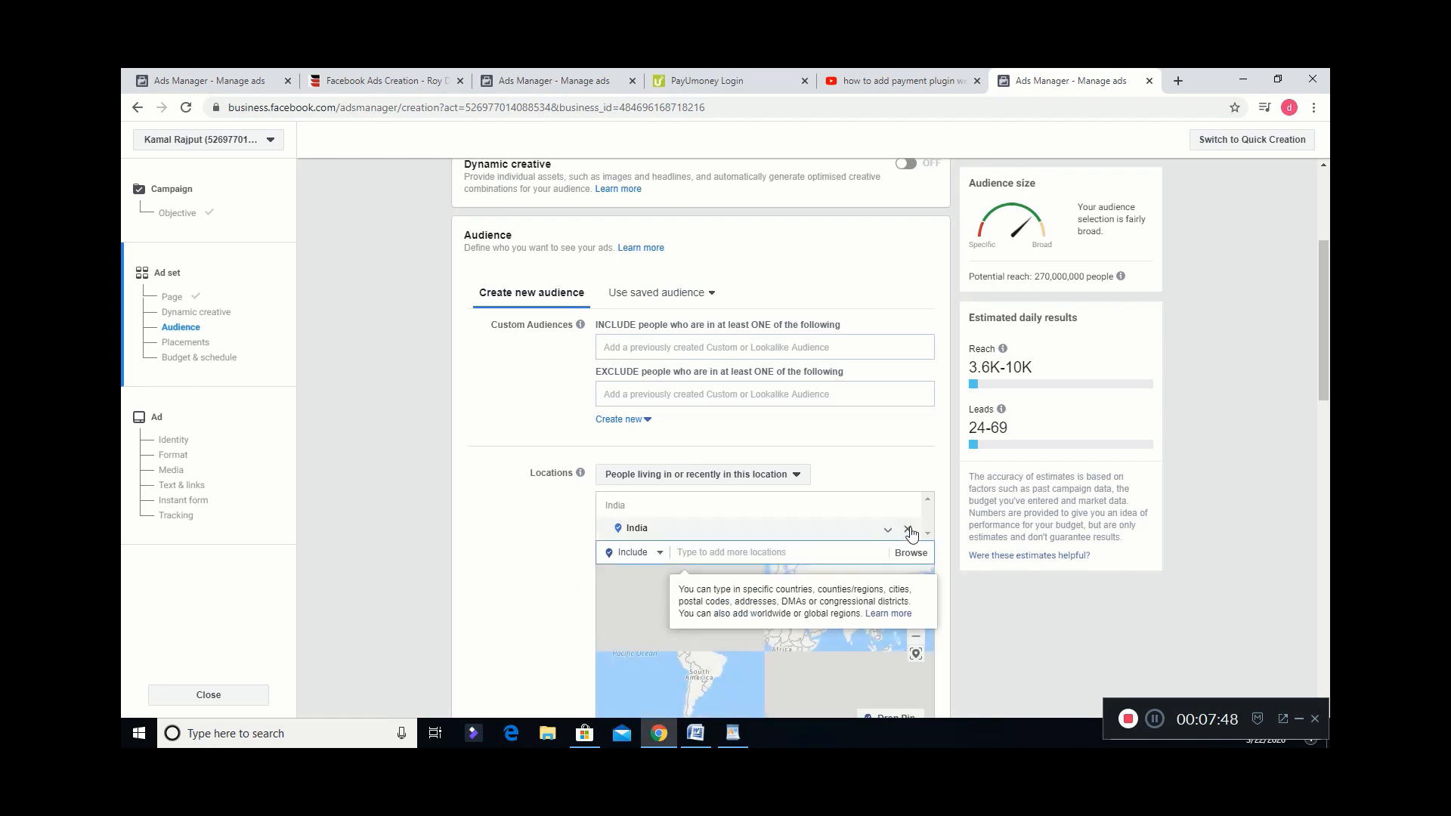
pyautogui.click(907, 530)
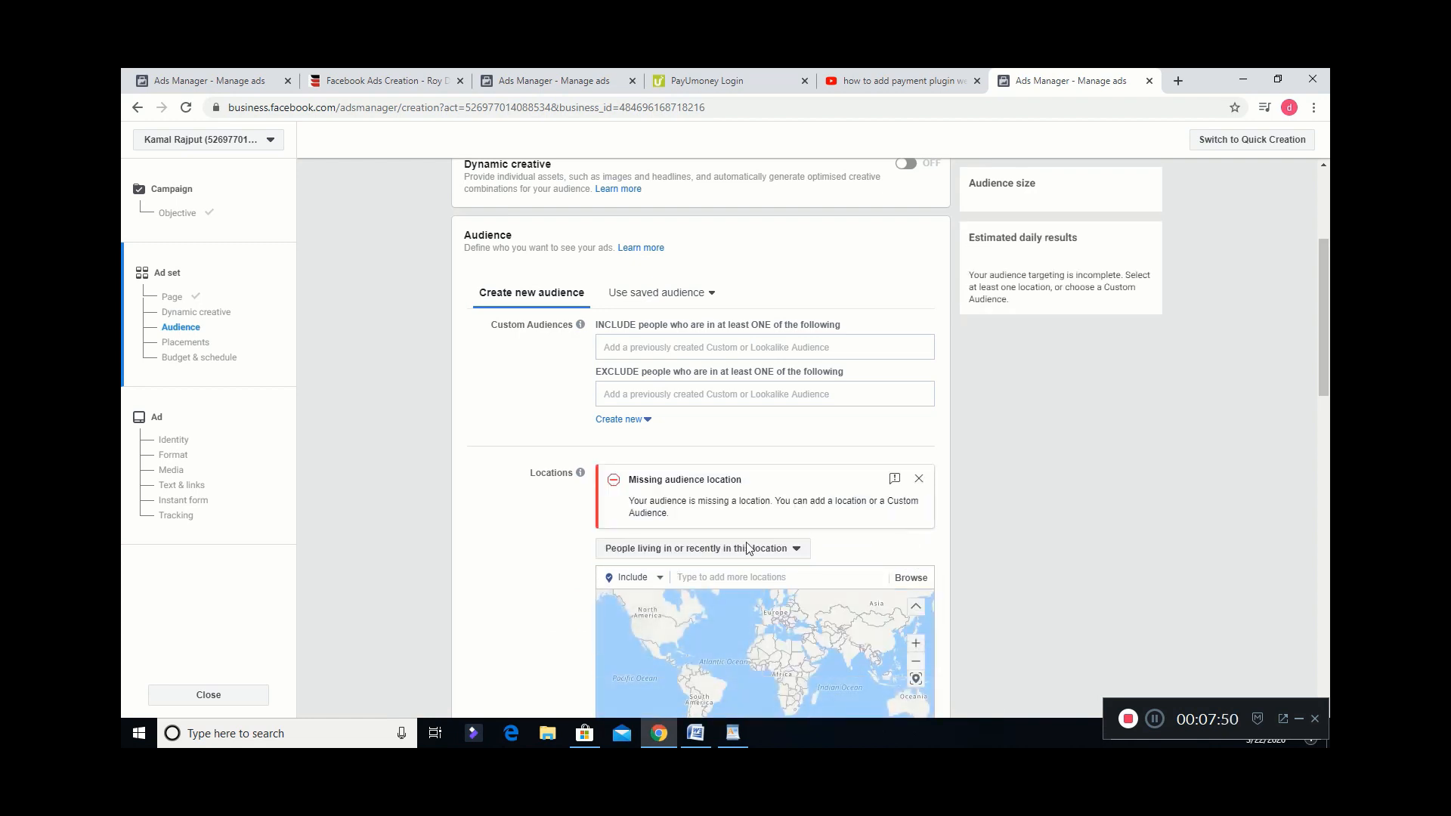
pyautogui.click(917, 480)
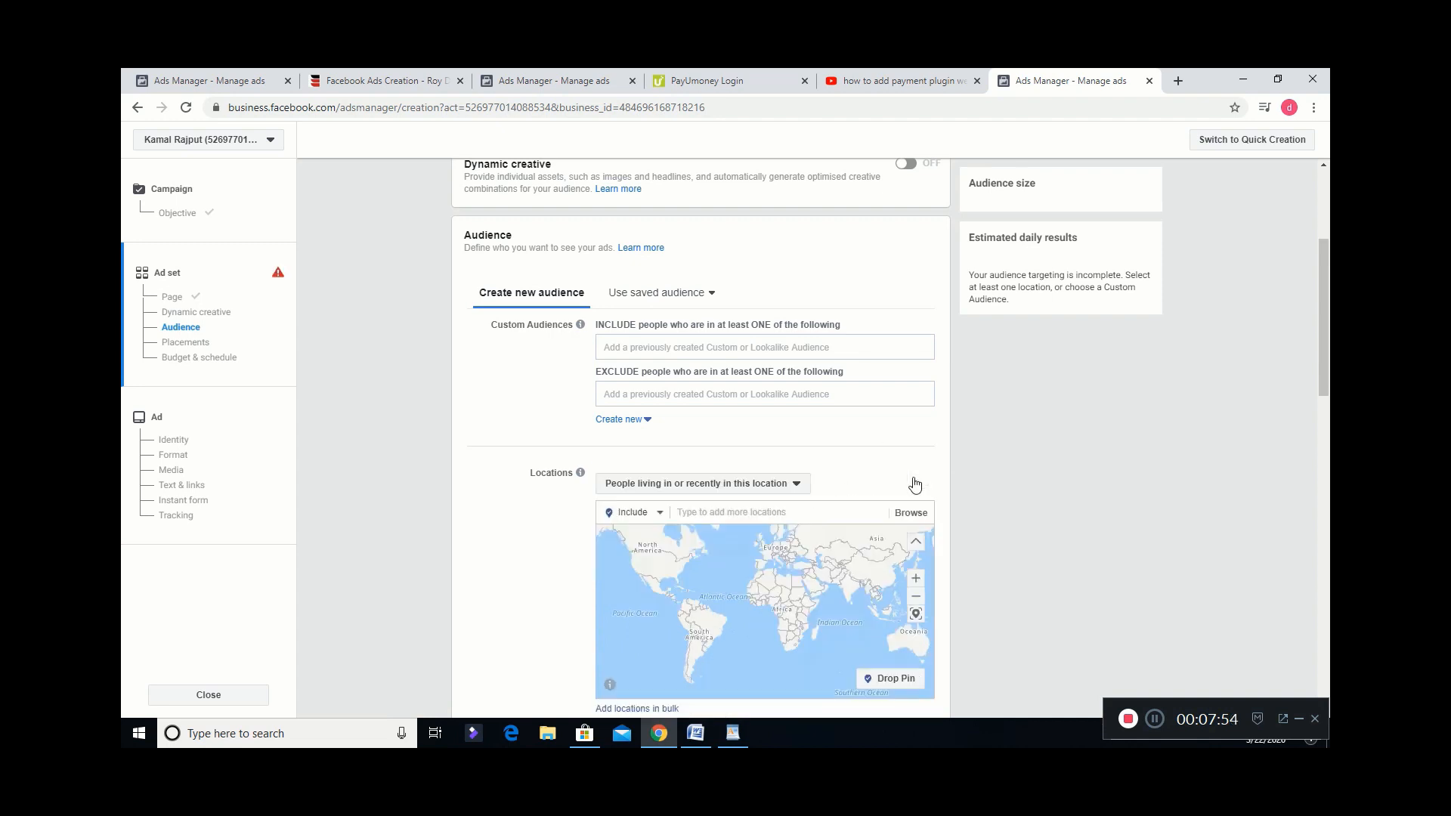
# Try including Haryana, India as the audience's location and remove it again.
pyautogui.click(817, 513)
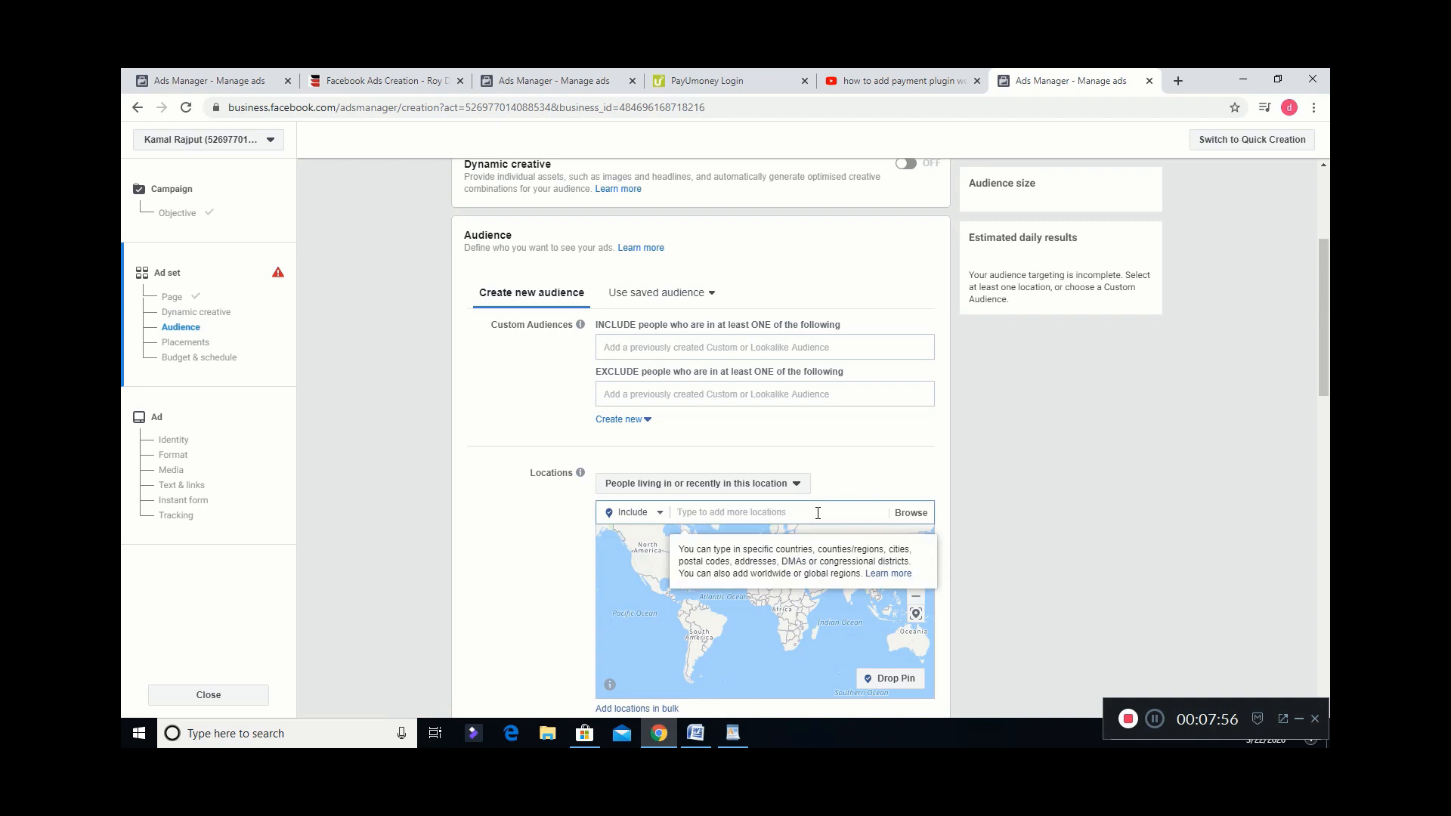
pyautogui.write('haryana')
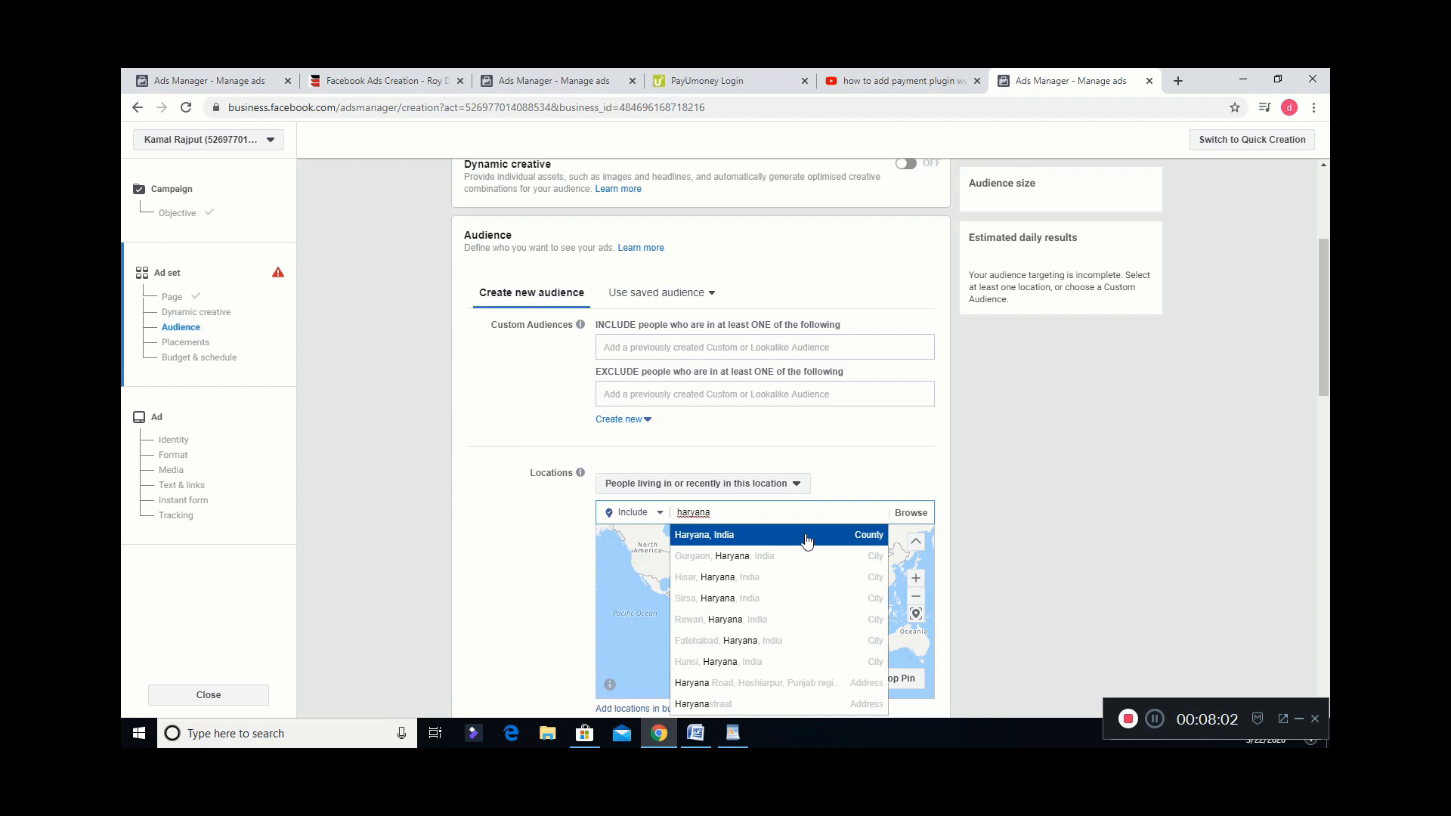
pyautogui.click(806, 540)
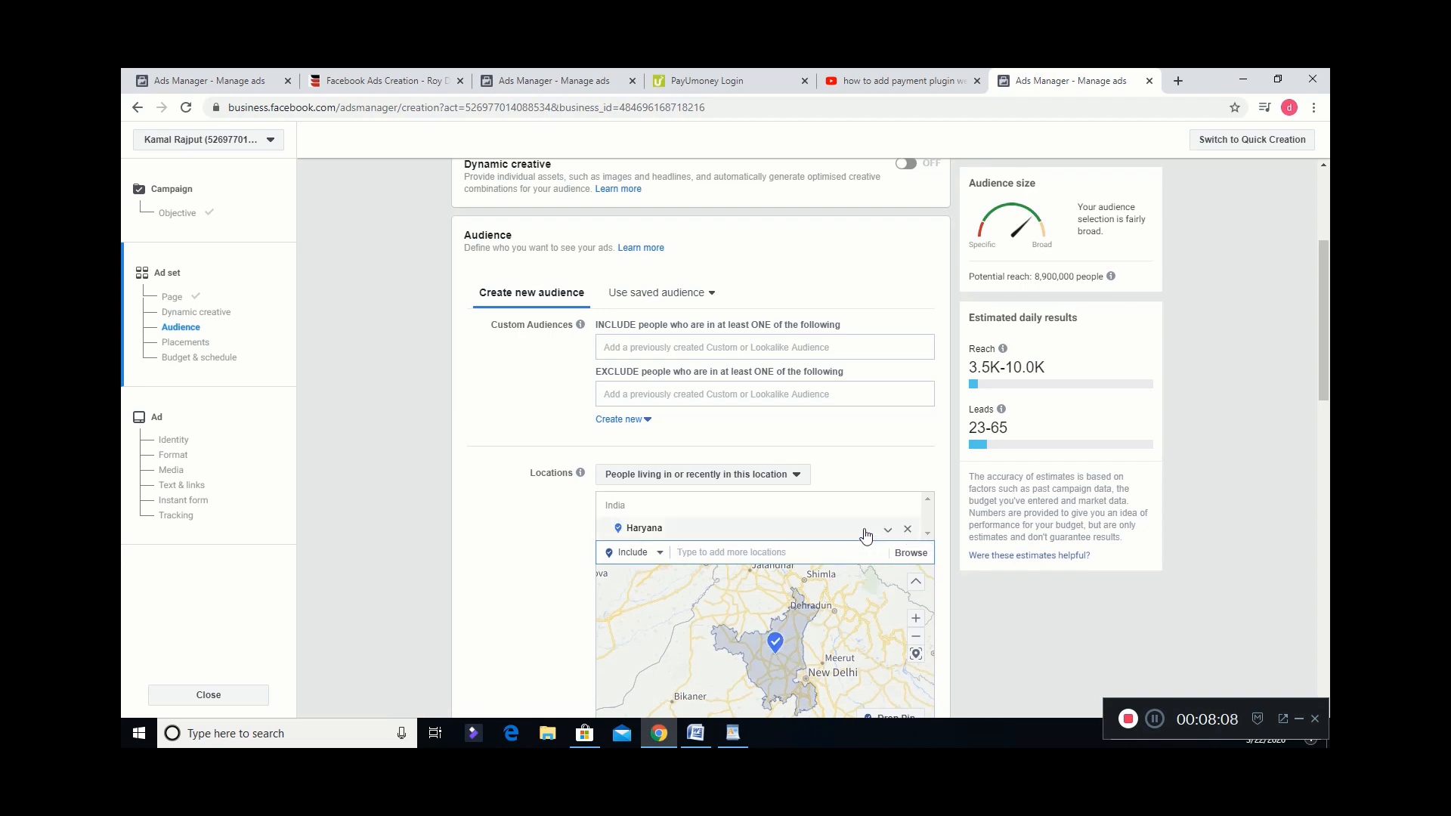
pyautogui.click(908, 530)
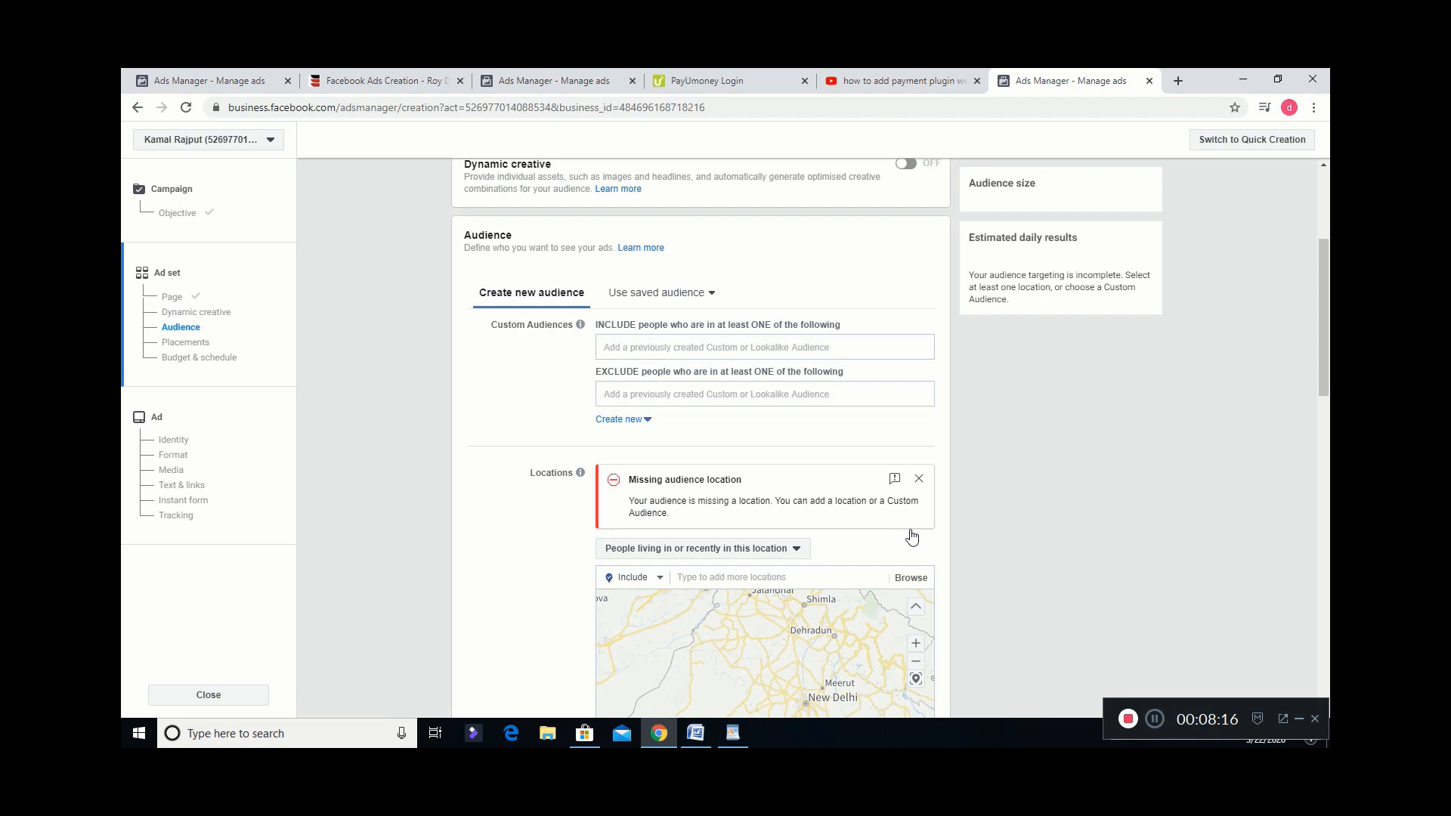
# Include the country India as the audience's location.
pyautogui.click(812, 572)
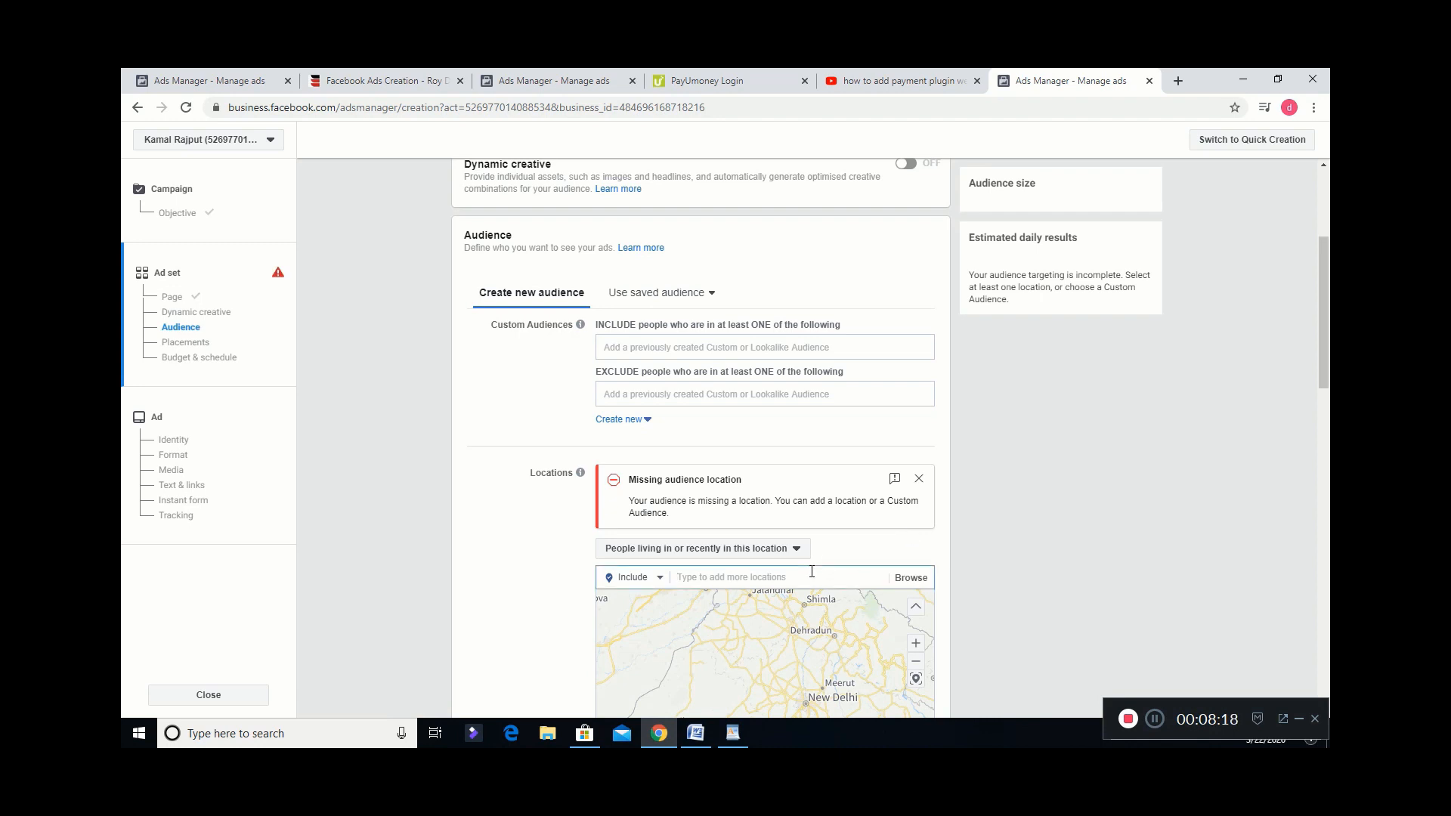
pyautogui.write('india')
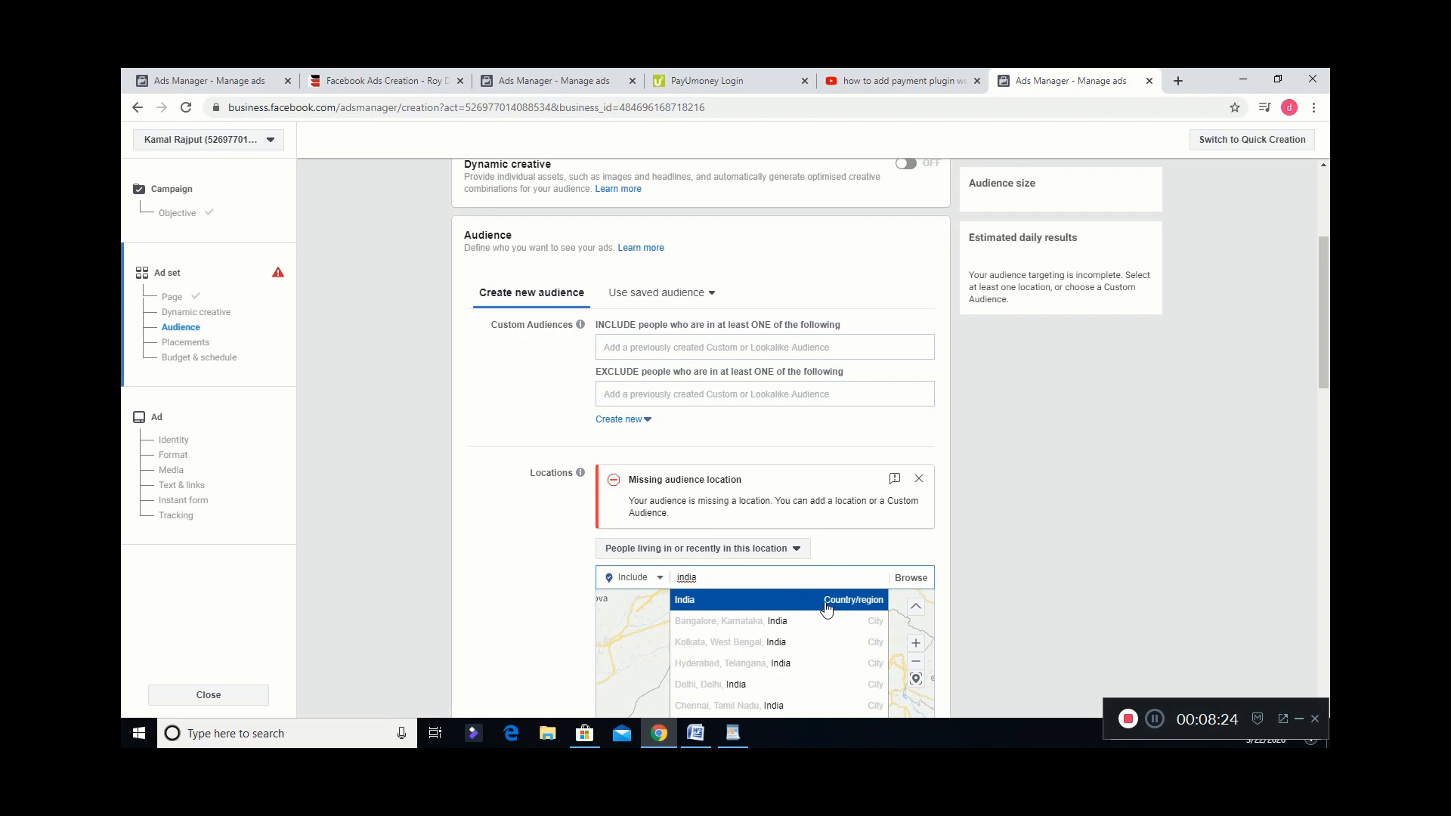
pyautogui.click(827, 609)
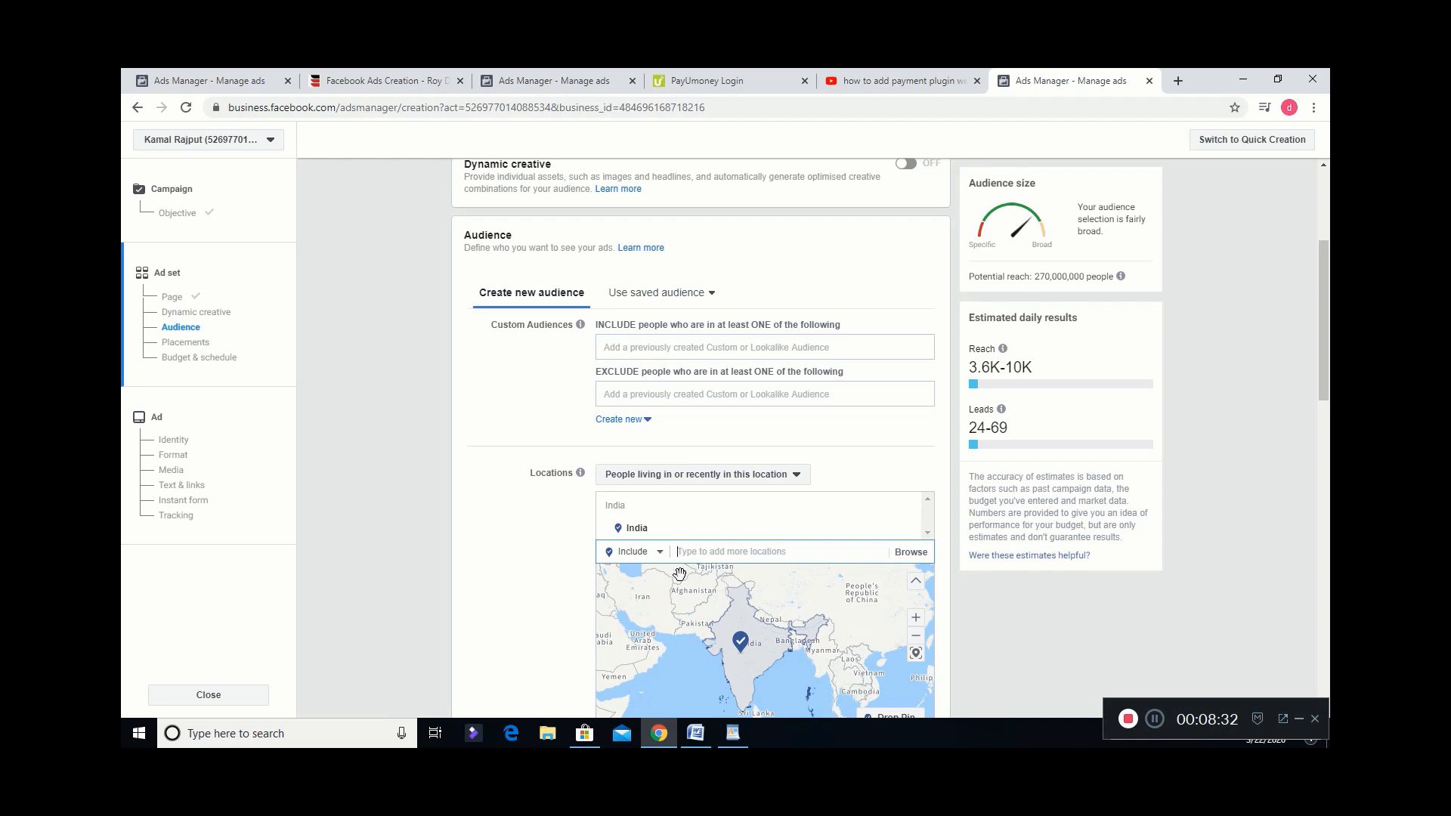
pyautogui.click(571, 572)
# Check which location types can be added in bulk, and cancel without adding any.
pyautogui.scroll(-3, 571, 572)
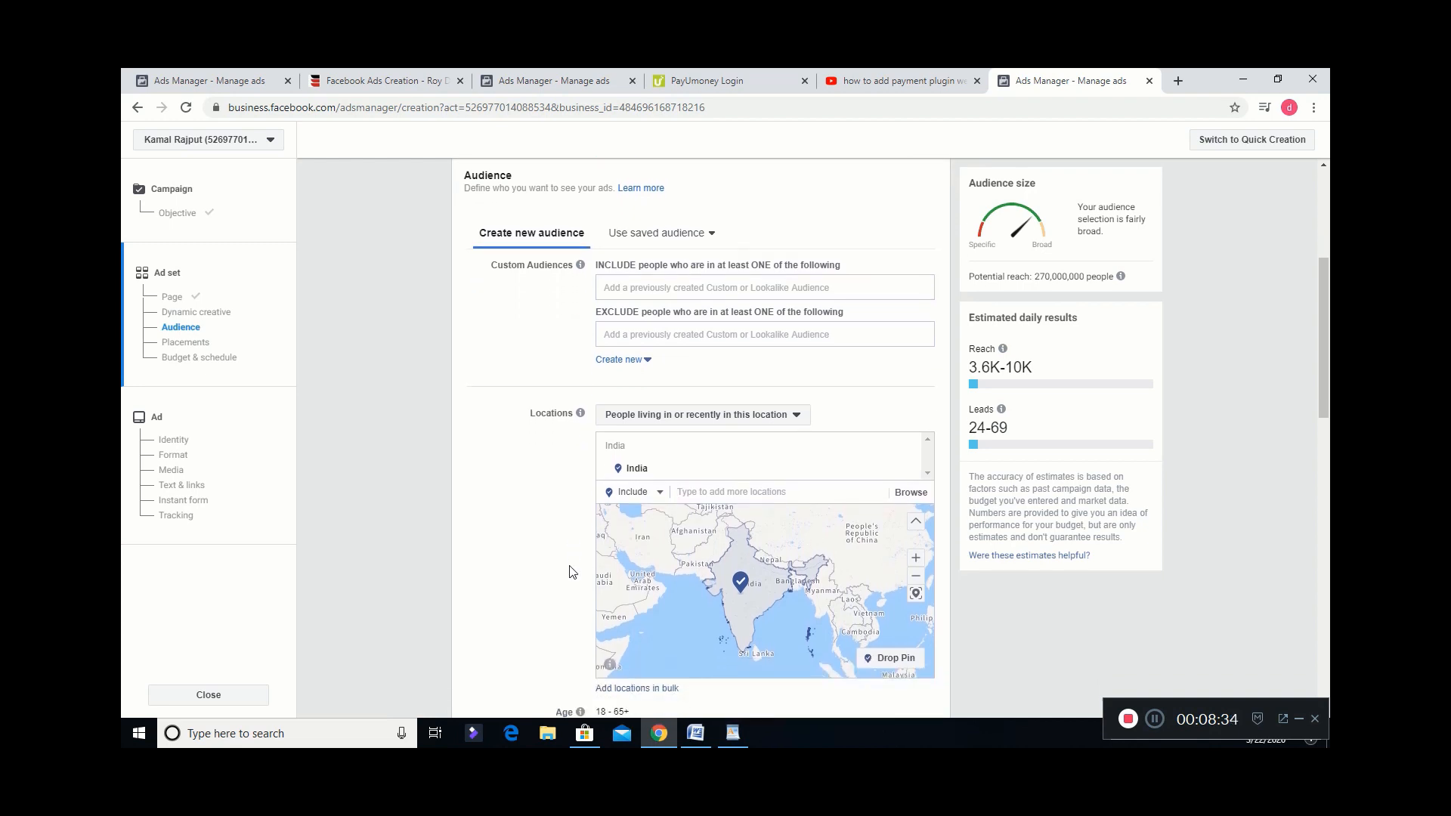
pyautogui.scroll(-2, 572, 572)
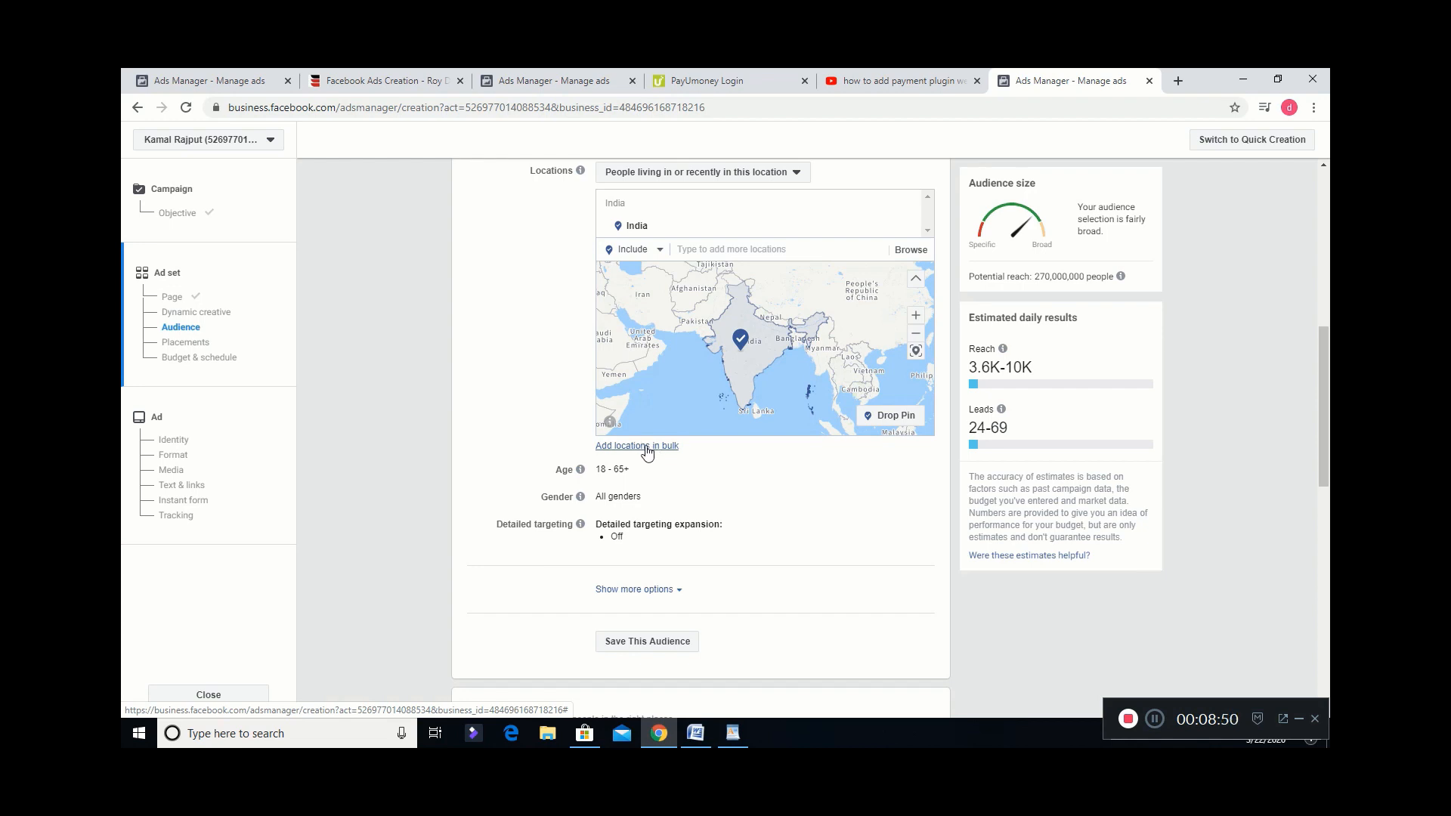
pyautogui.click(646, 451)
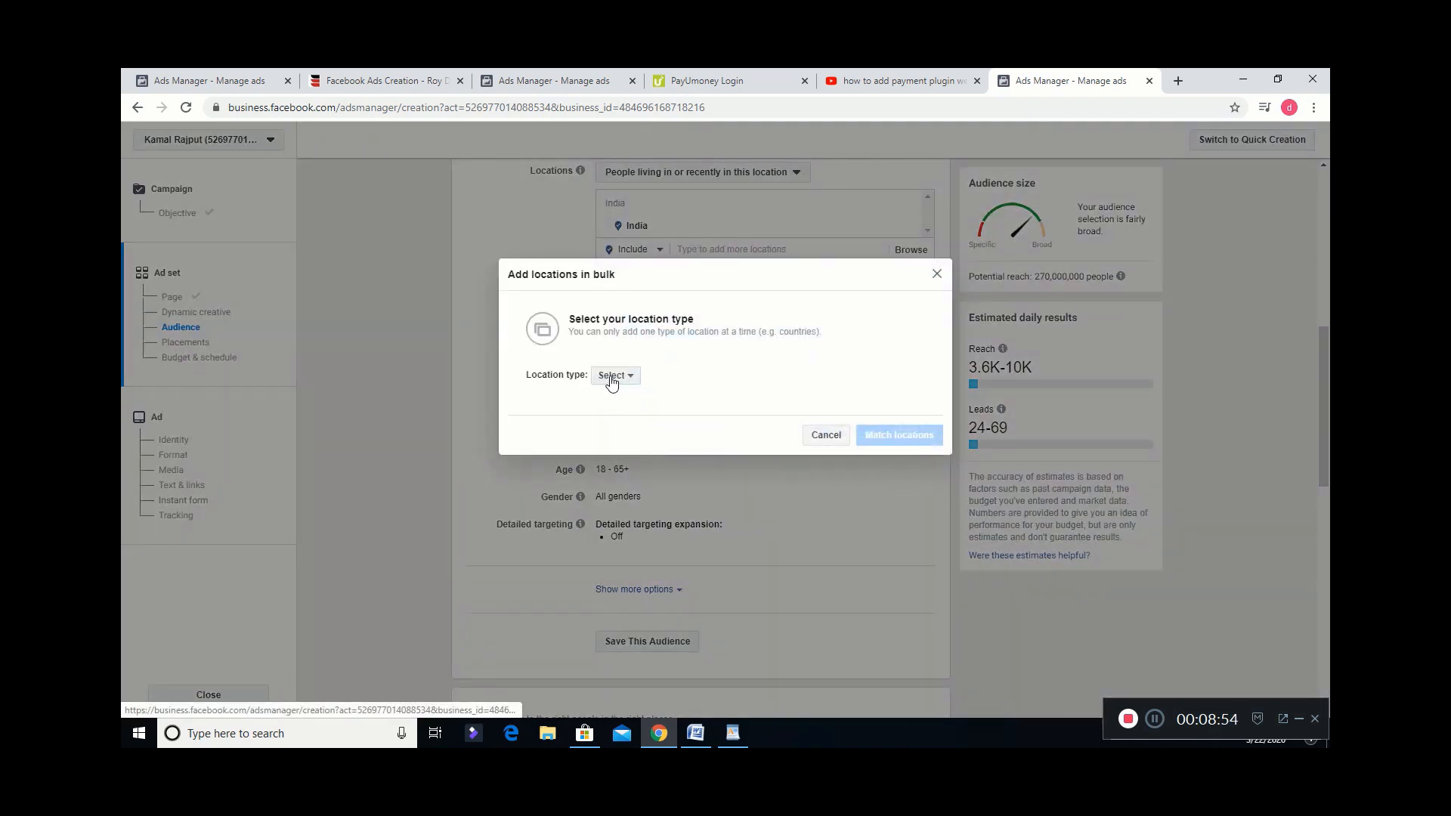
pyautogui.click(611, 377)
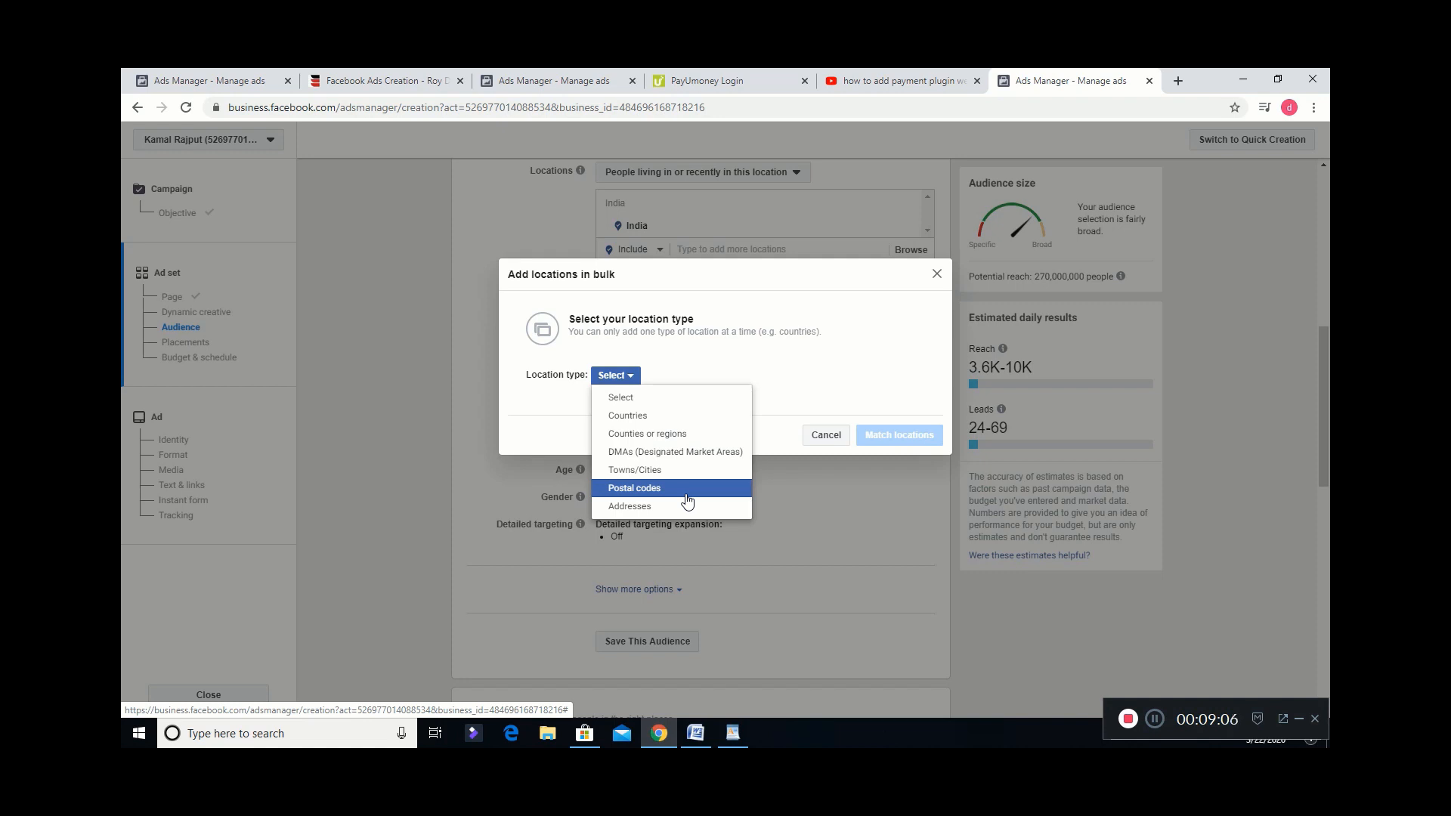
pyautogui.click(838, 366)
pyautogui.click(827, 434)
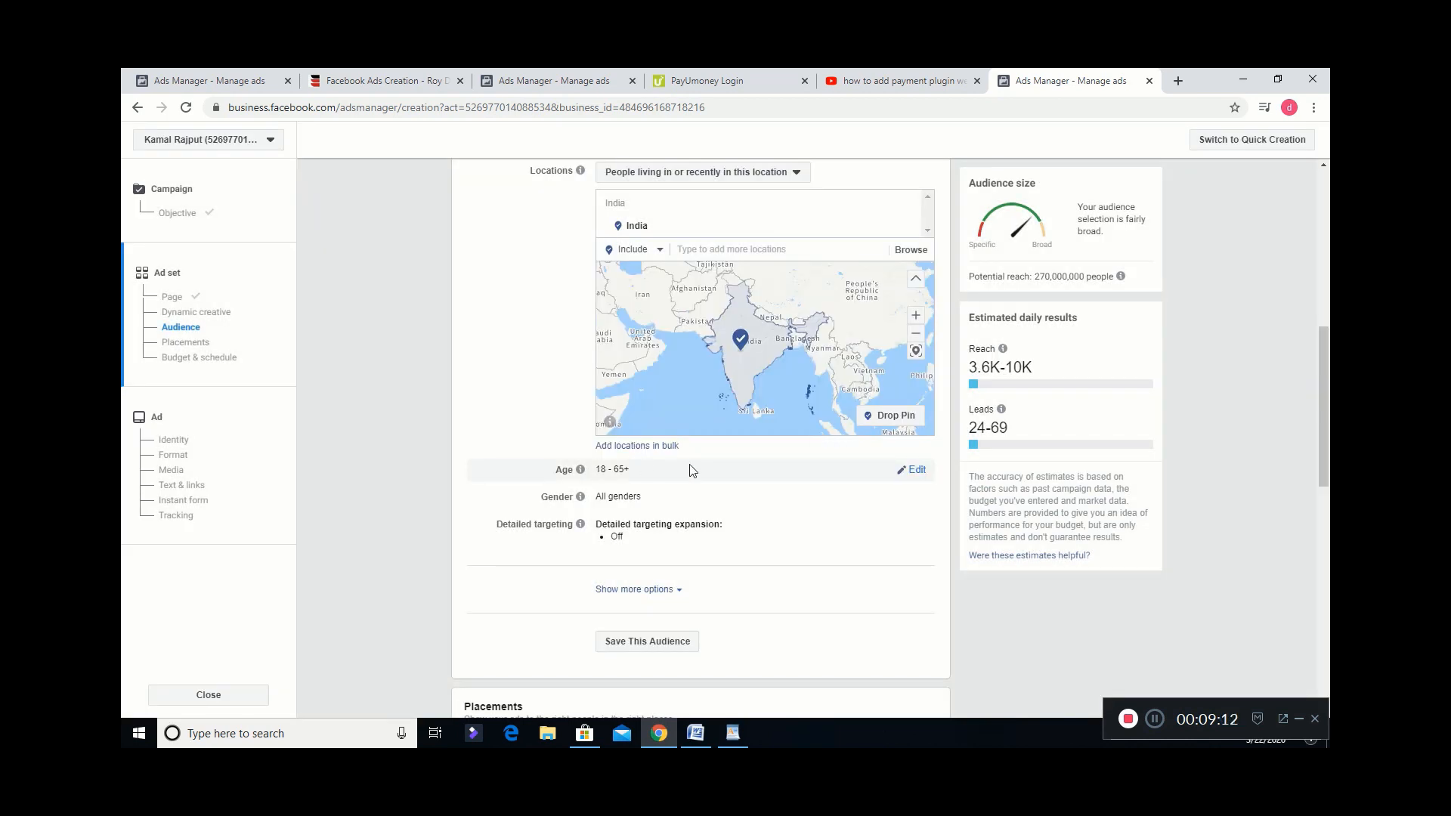
# Set the audience's age range to 22–55 and open the gender setting for editing.
pyautogui.click(917, 472)
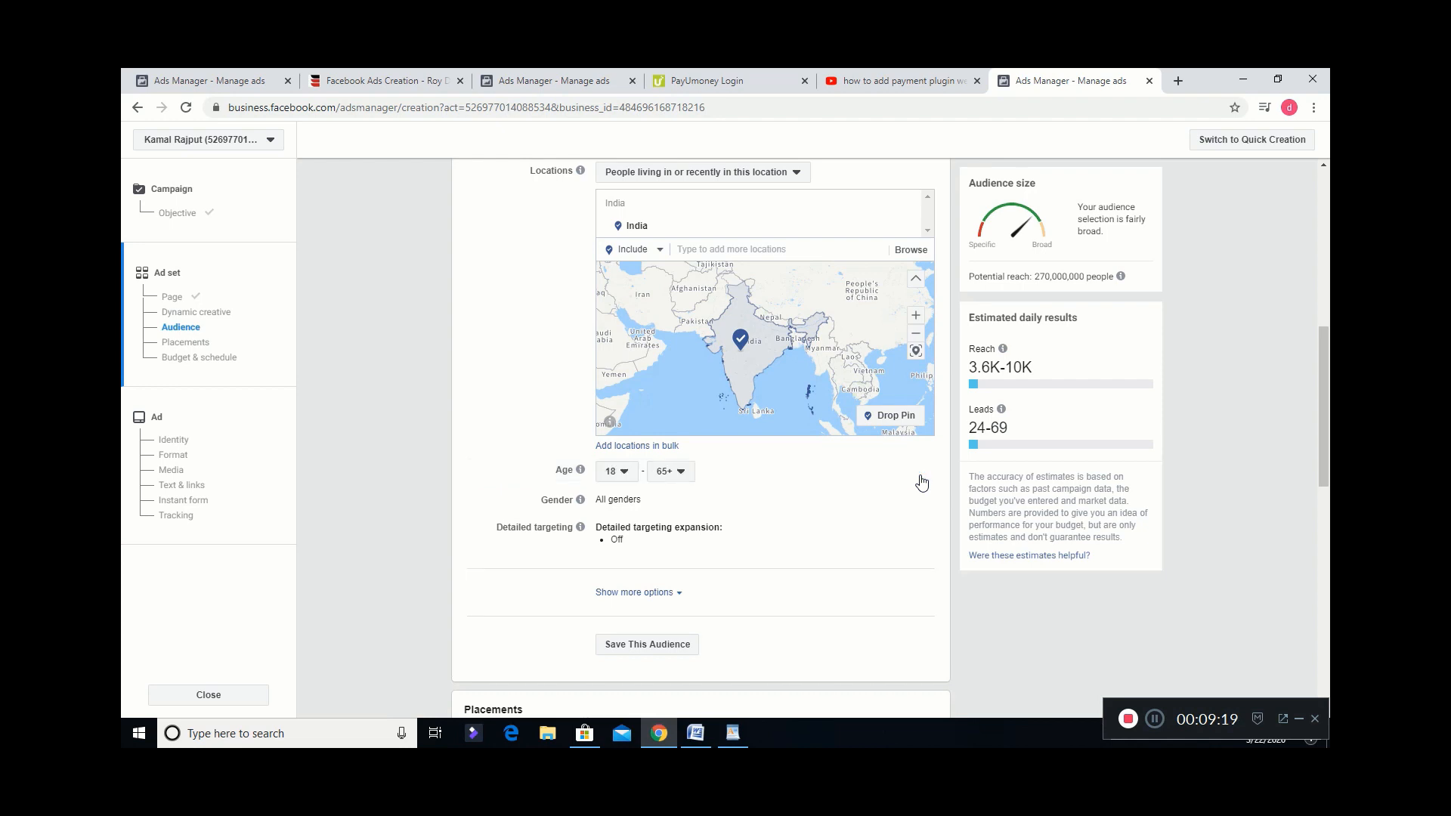
pyautogui.click(624, 472)
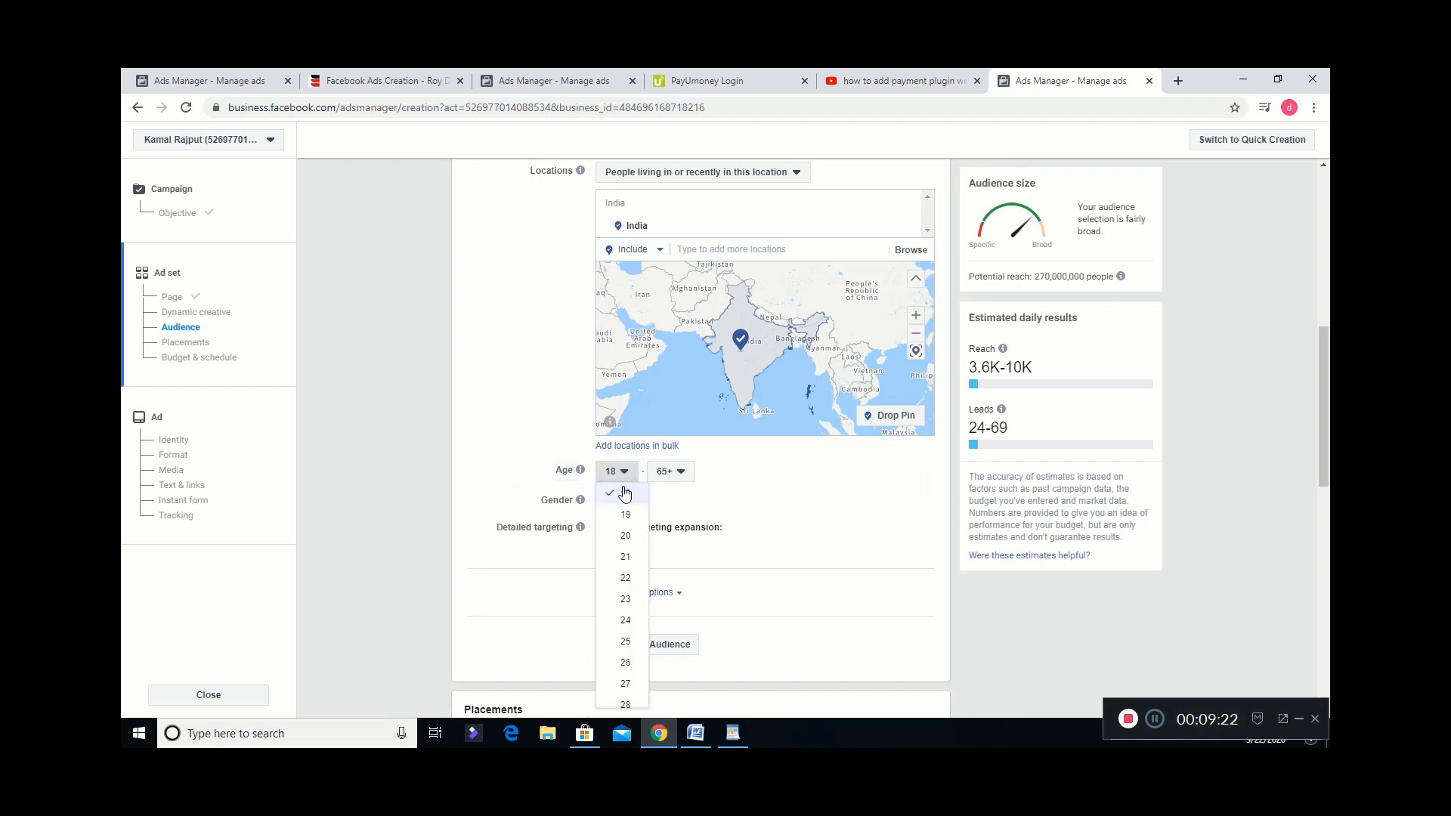
pyautogui.click(627, 586)
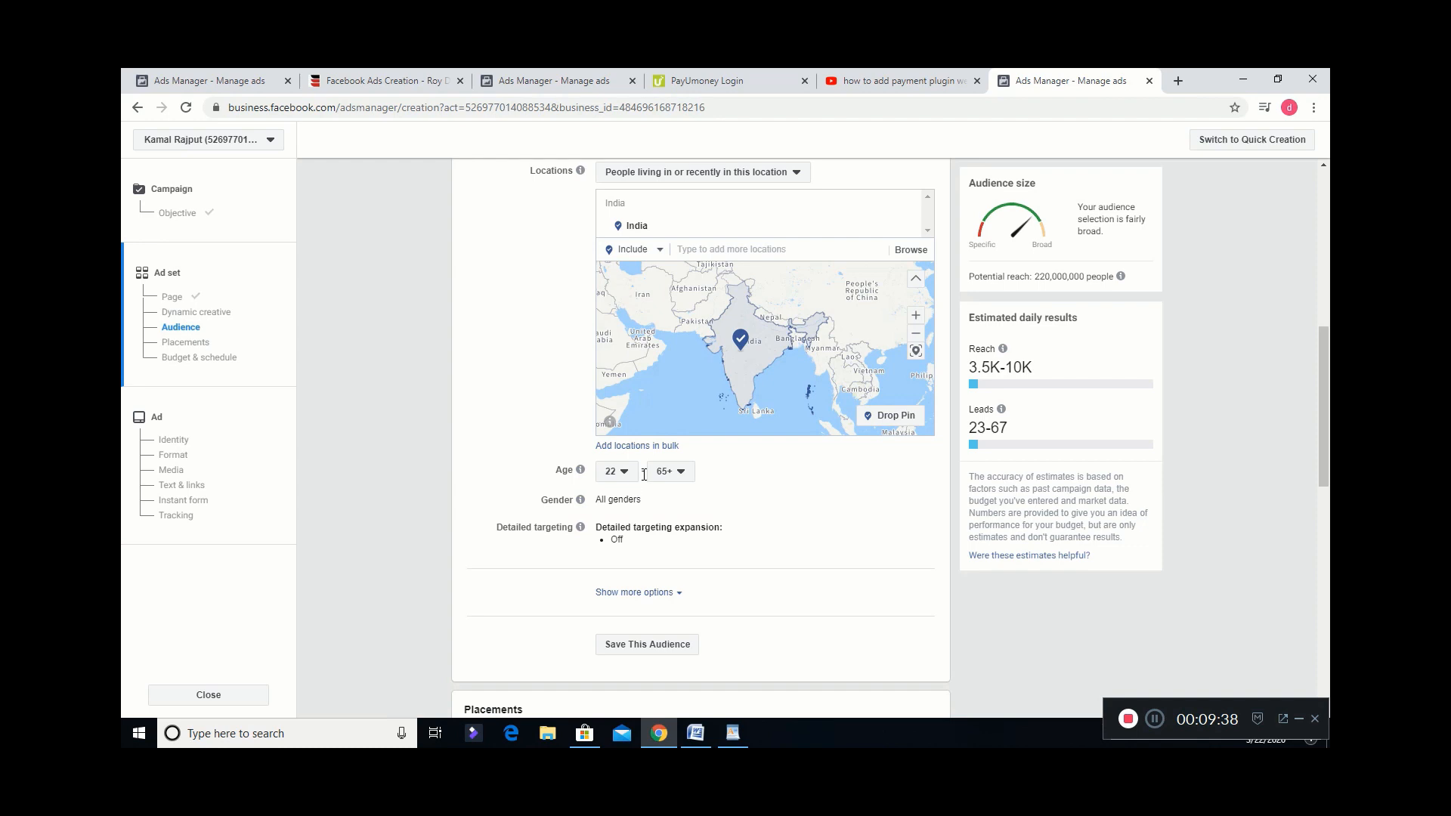
pyautogui.click(680, 476)
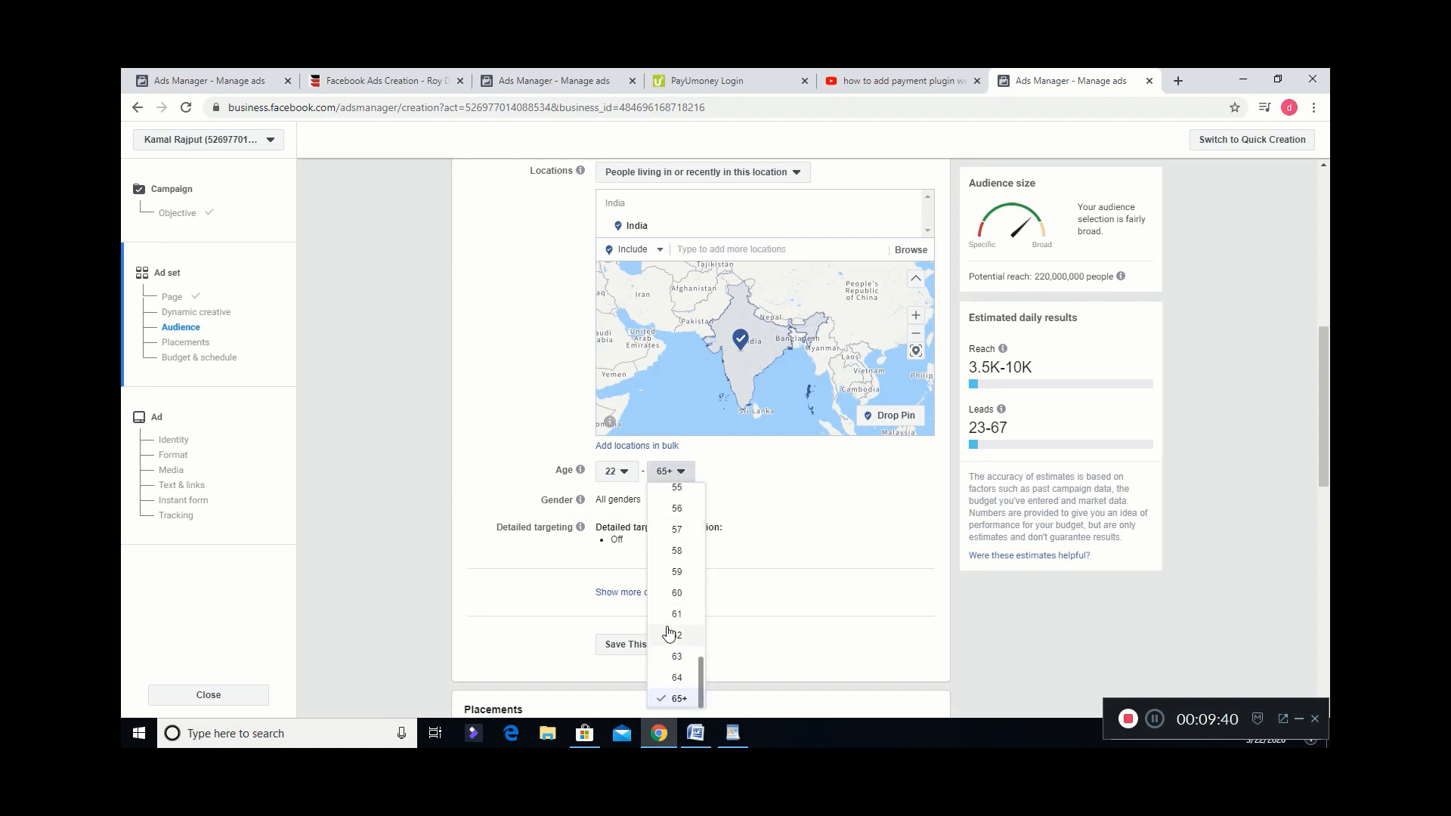
pyautogui.click(676, 488)
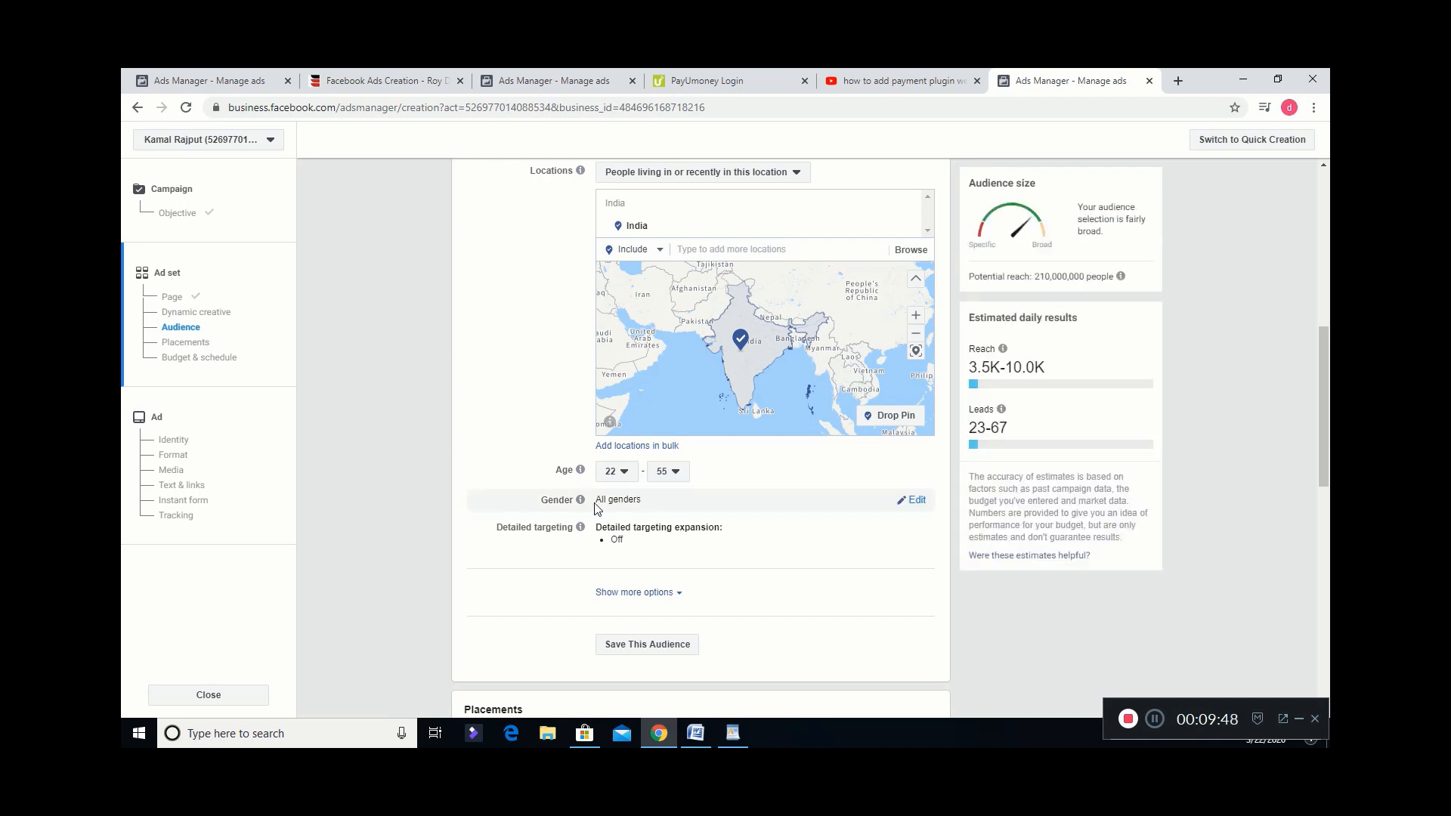
pyautogui.click(914, 502)
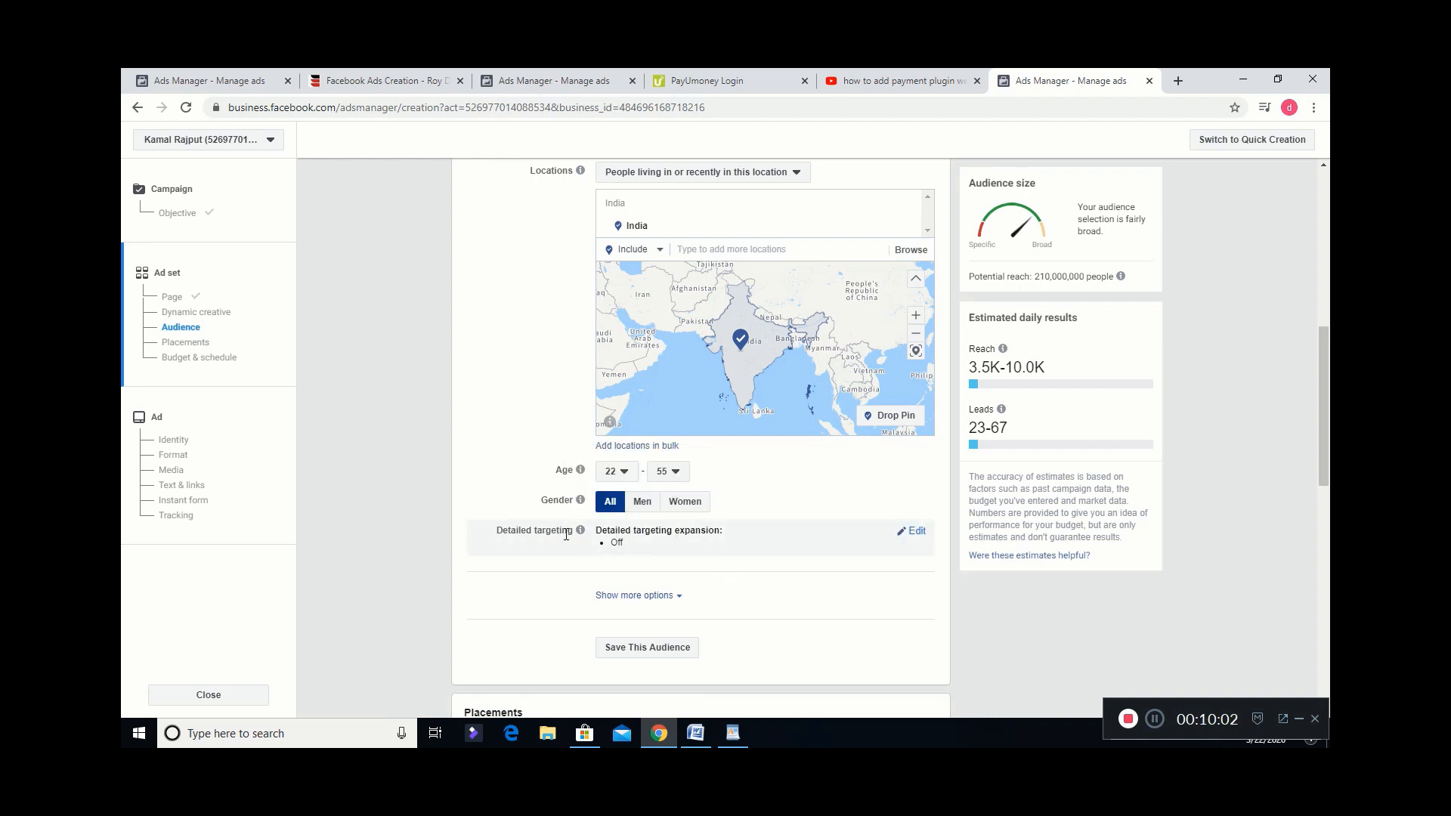
# Add the interests Website and Web development to the audience's detailed targeting.
pyautogui.click(912, 533)
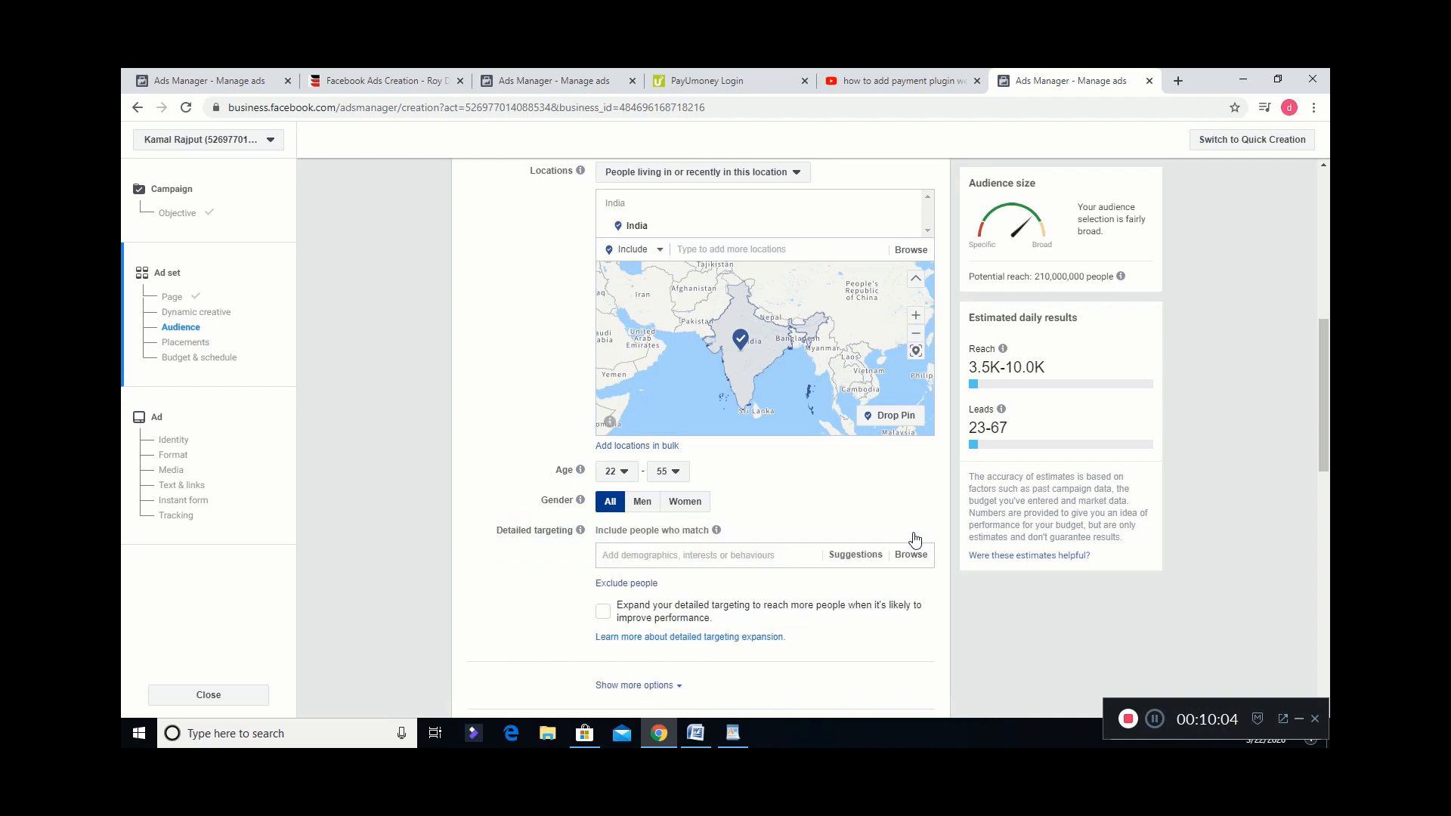
pyautogui.click(664, 557)
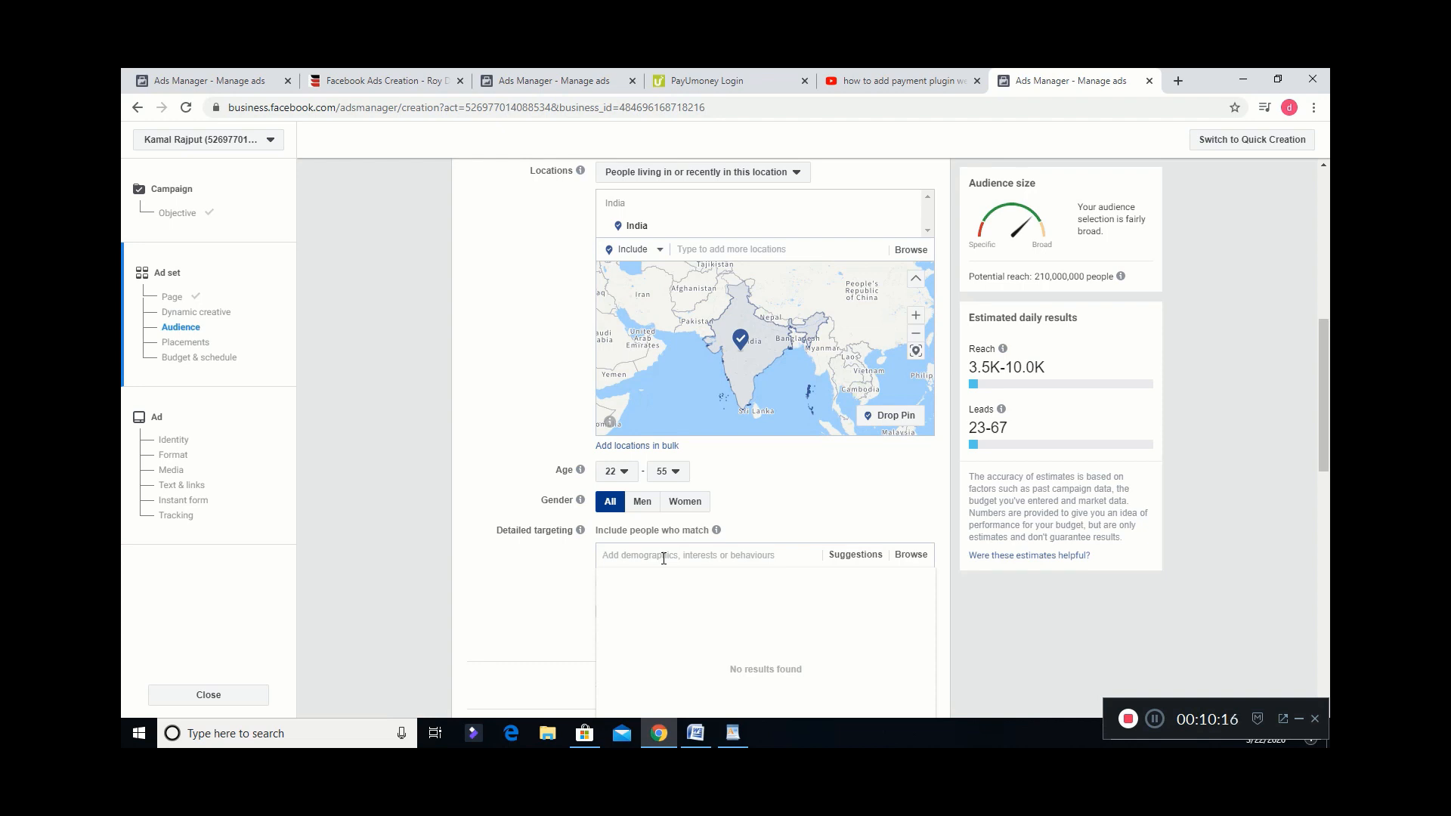
pyautogui.write('wesite')
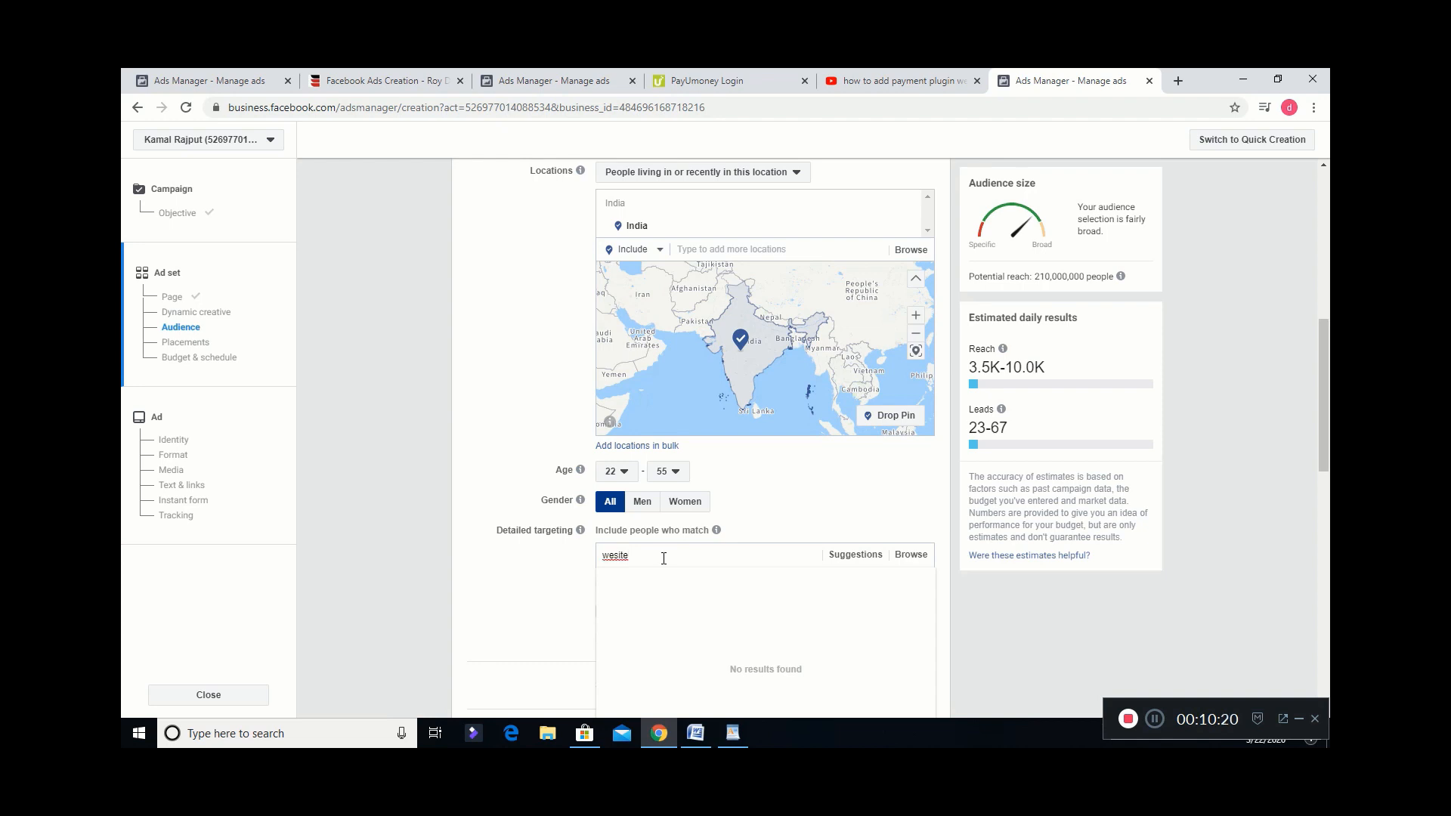
pyautogui.press('BackSpace')
pyautogui.press('BackSpace')
pyautogui.write('b')
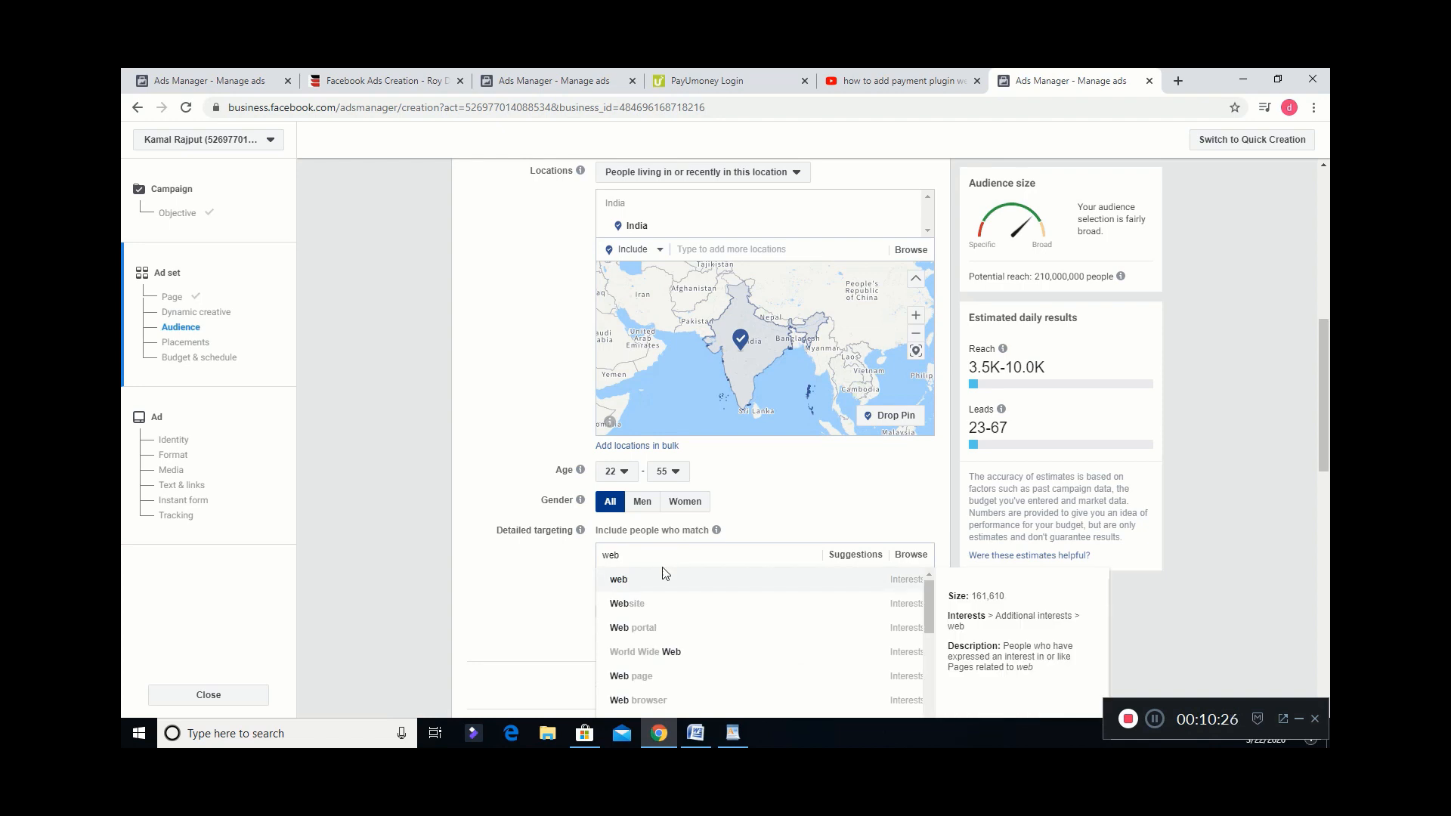
pyautogui.click(682, 599)
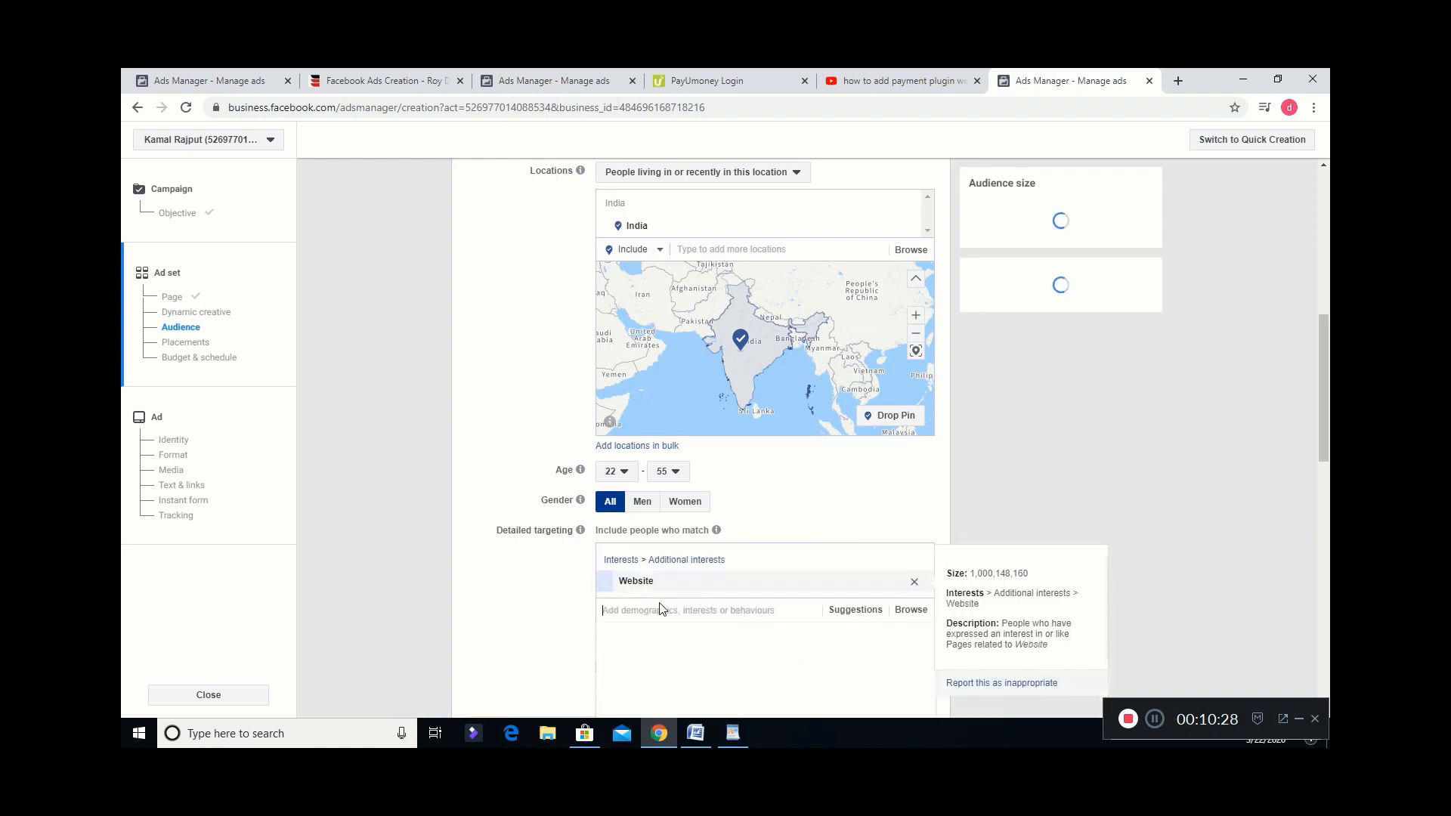
pyautogui.write('web dev')
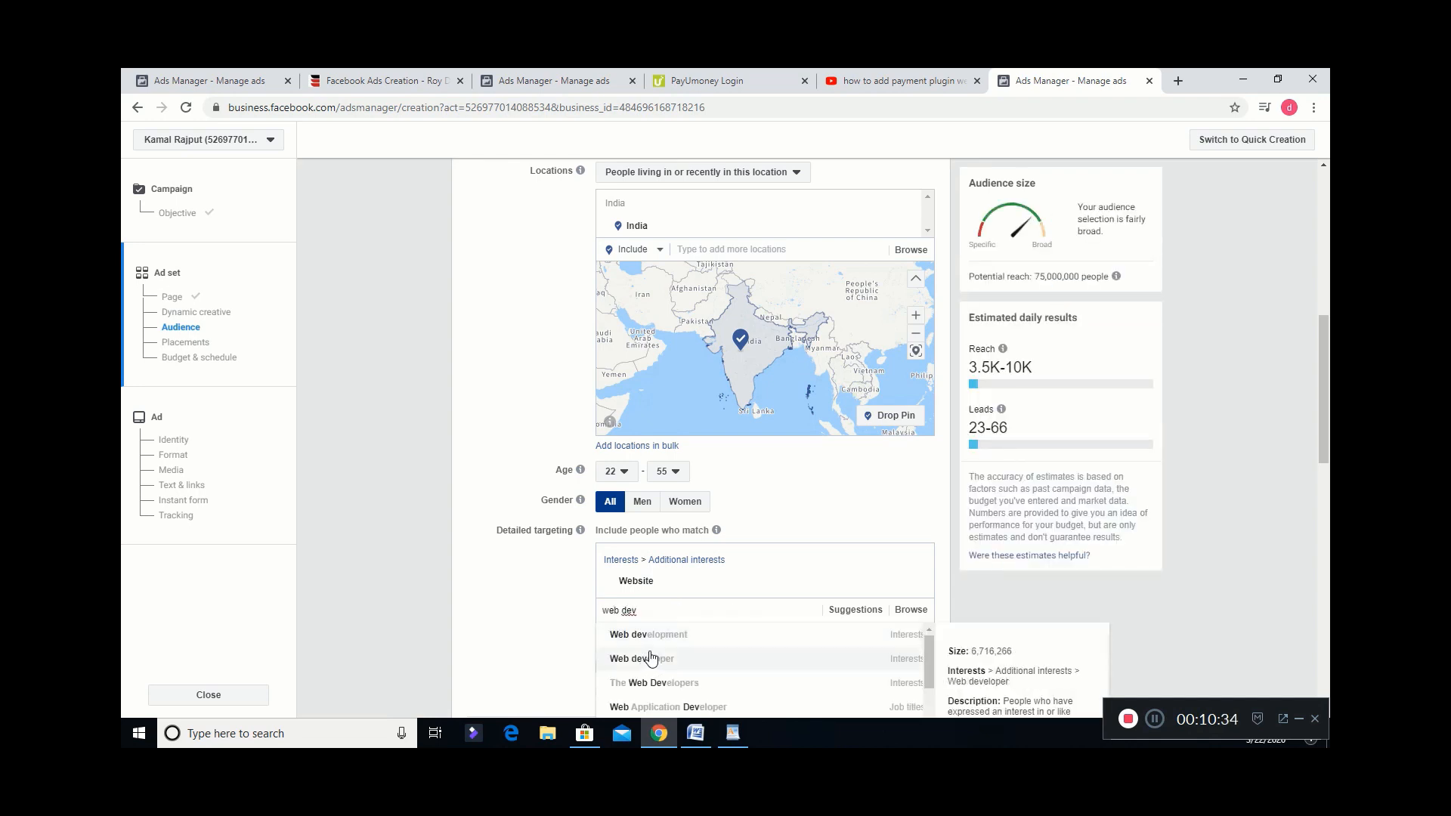
pyautogui.click(664, 644)
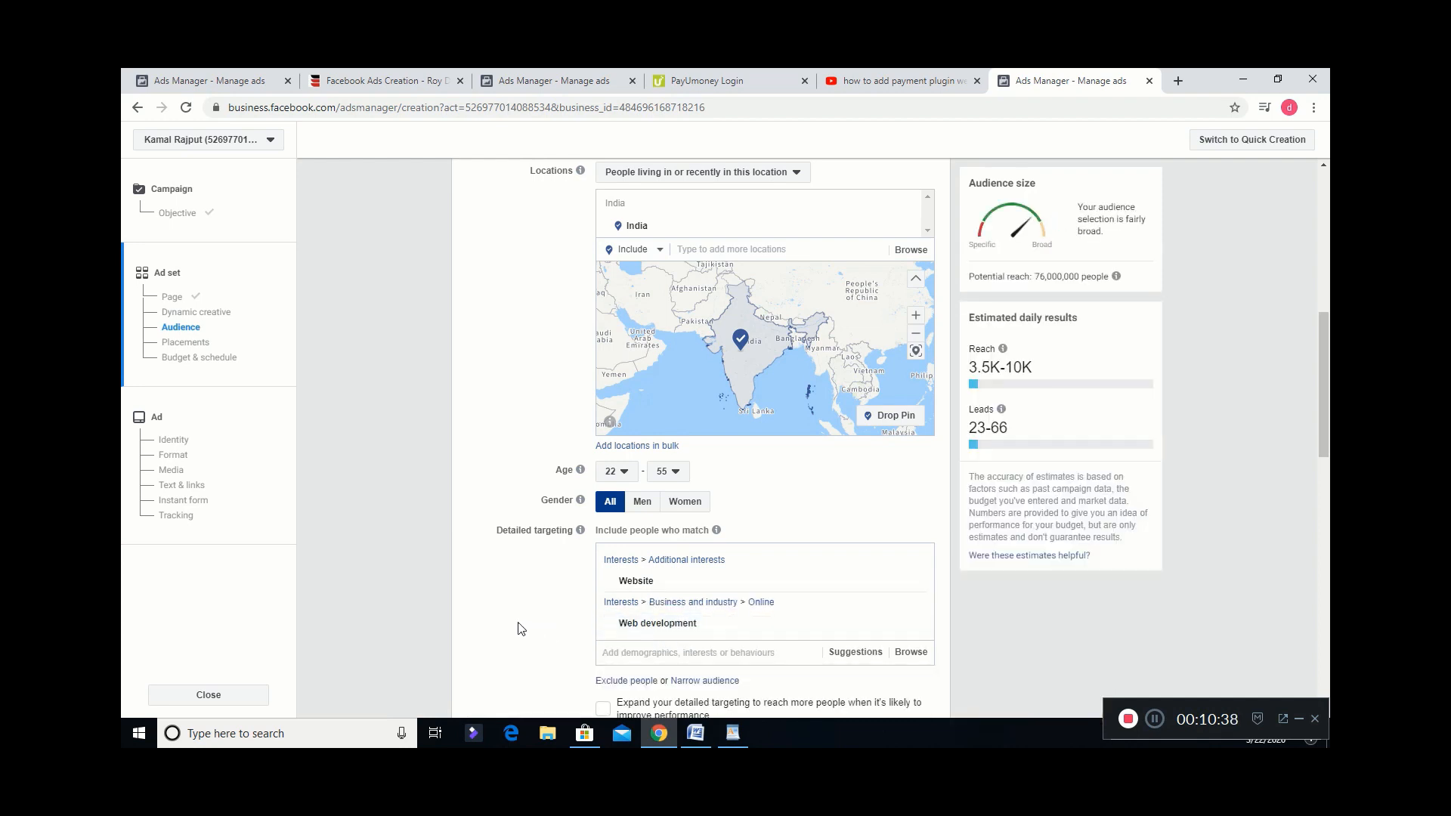
# Review the detailed targeting hints and save the audience under its prefilled name.
pyautogui.scroll(-3, 519, 628)
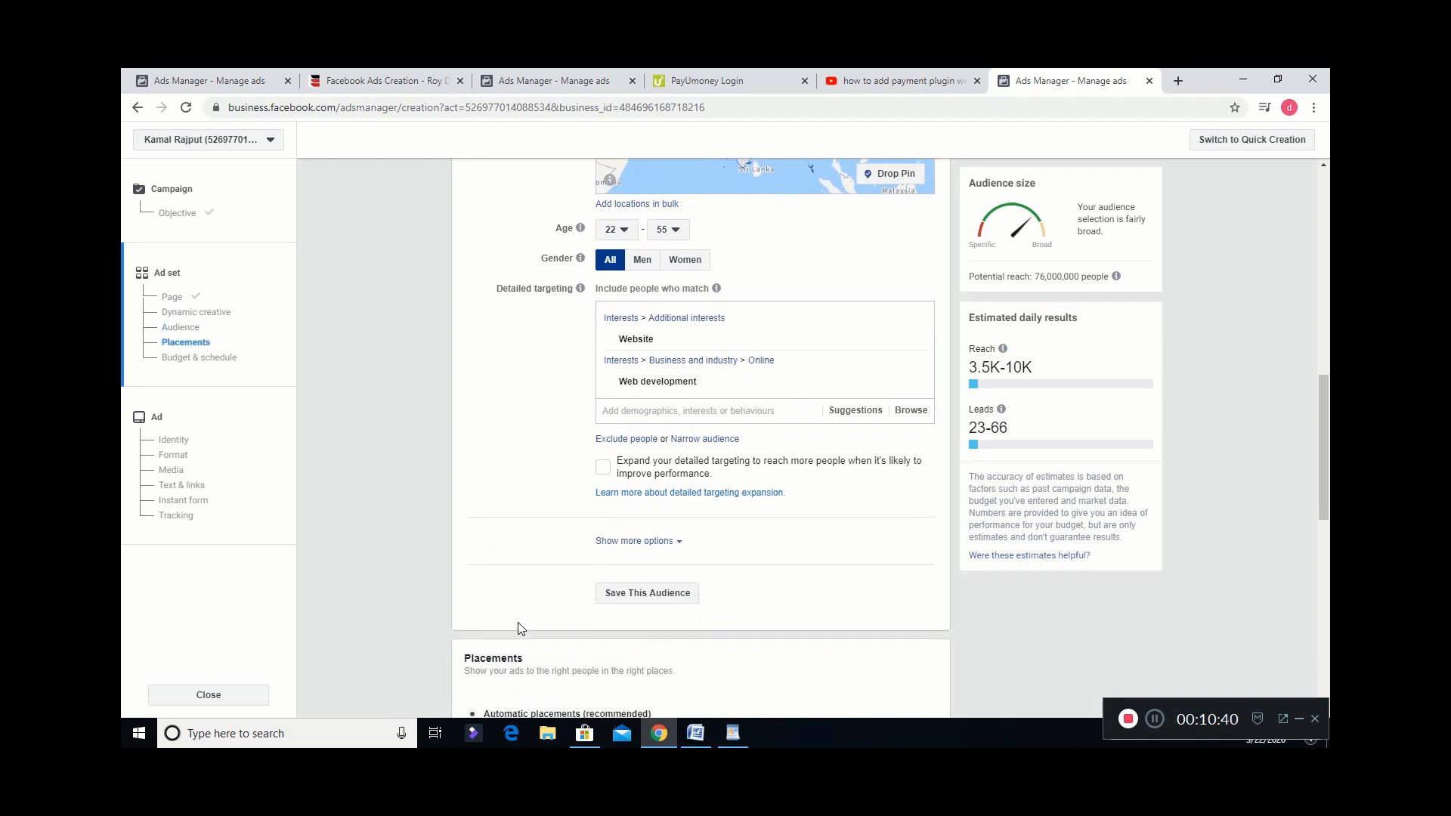
pyautogui.moveTo(632, 391)
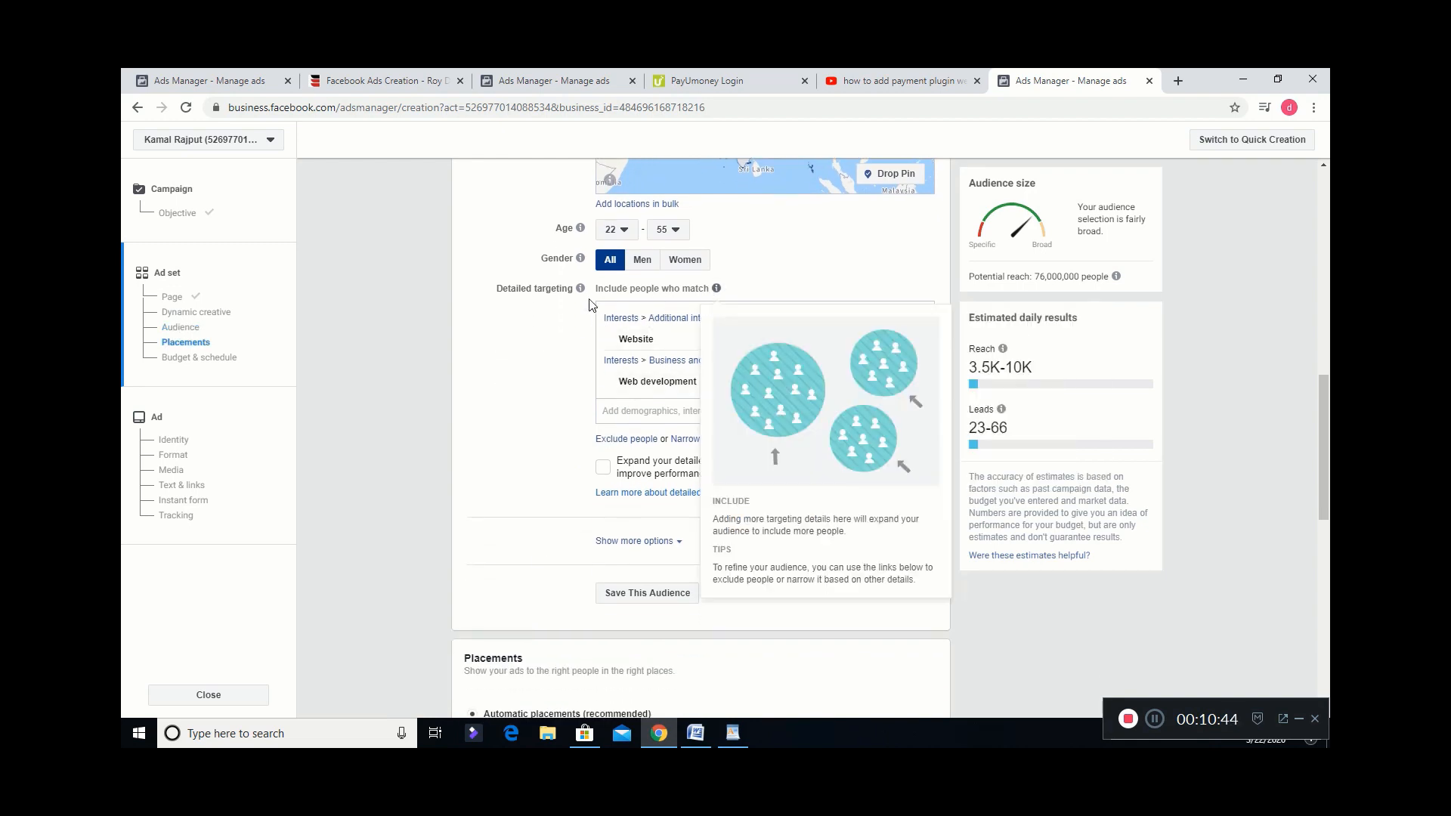
pyautogui.moveTo(583, 296)
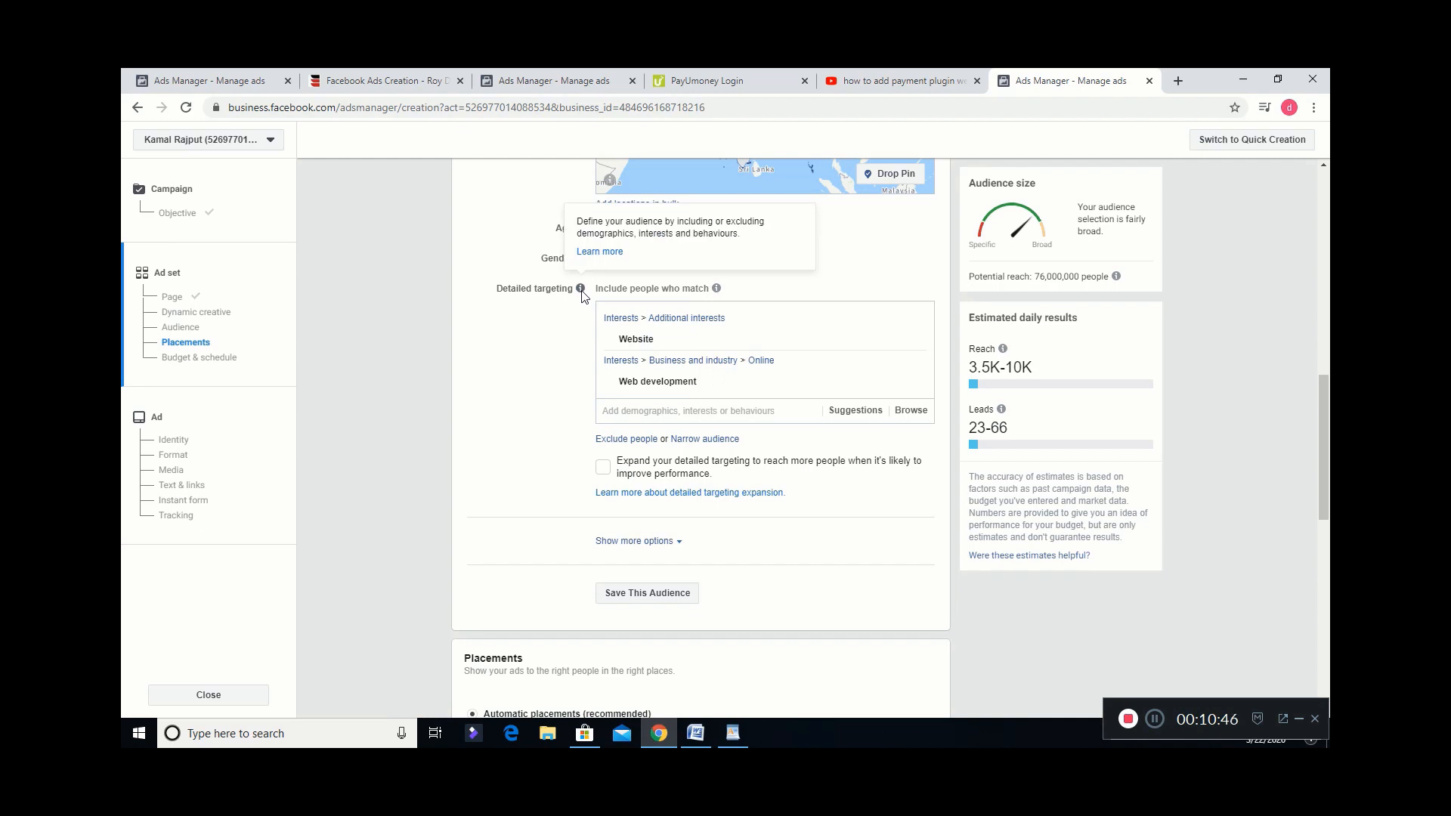
pyautogui.moveTo(687, 335)
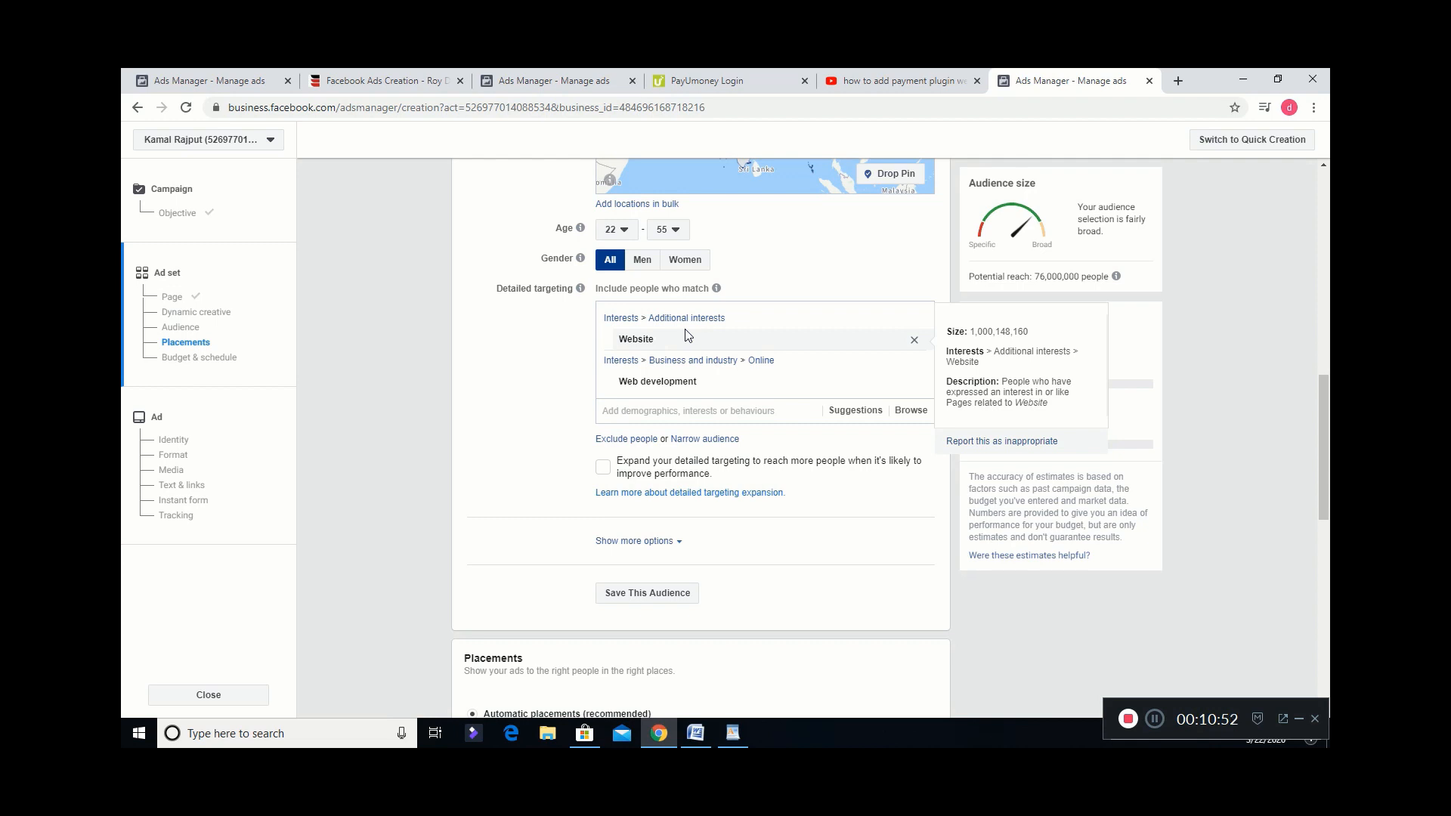
pyautogui.click(648, 594)
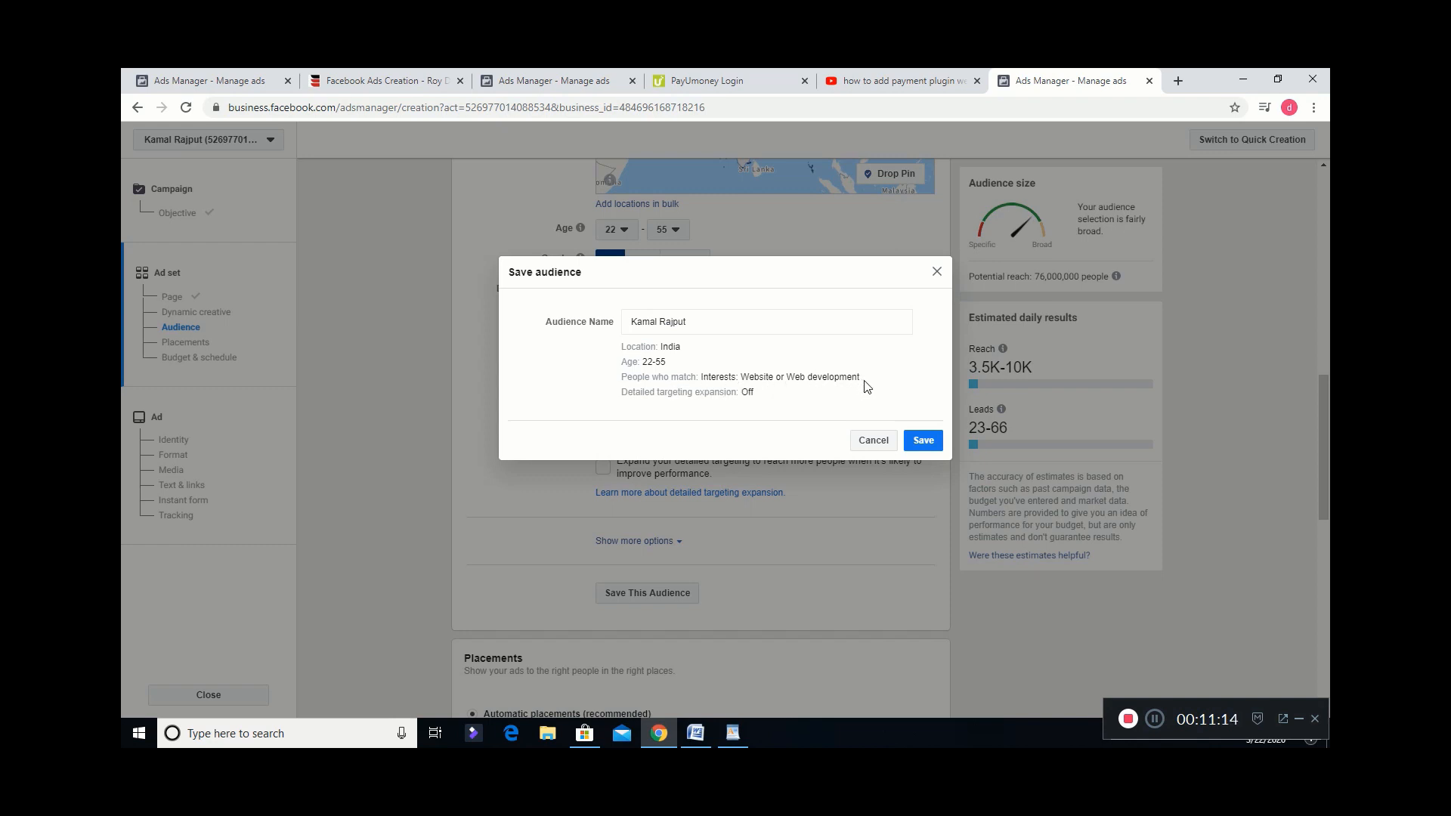
pyautogui.click(925, 440)
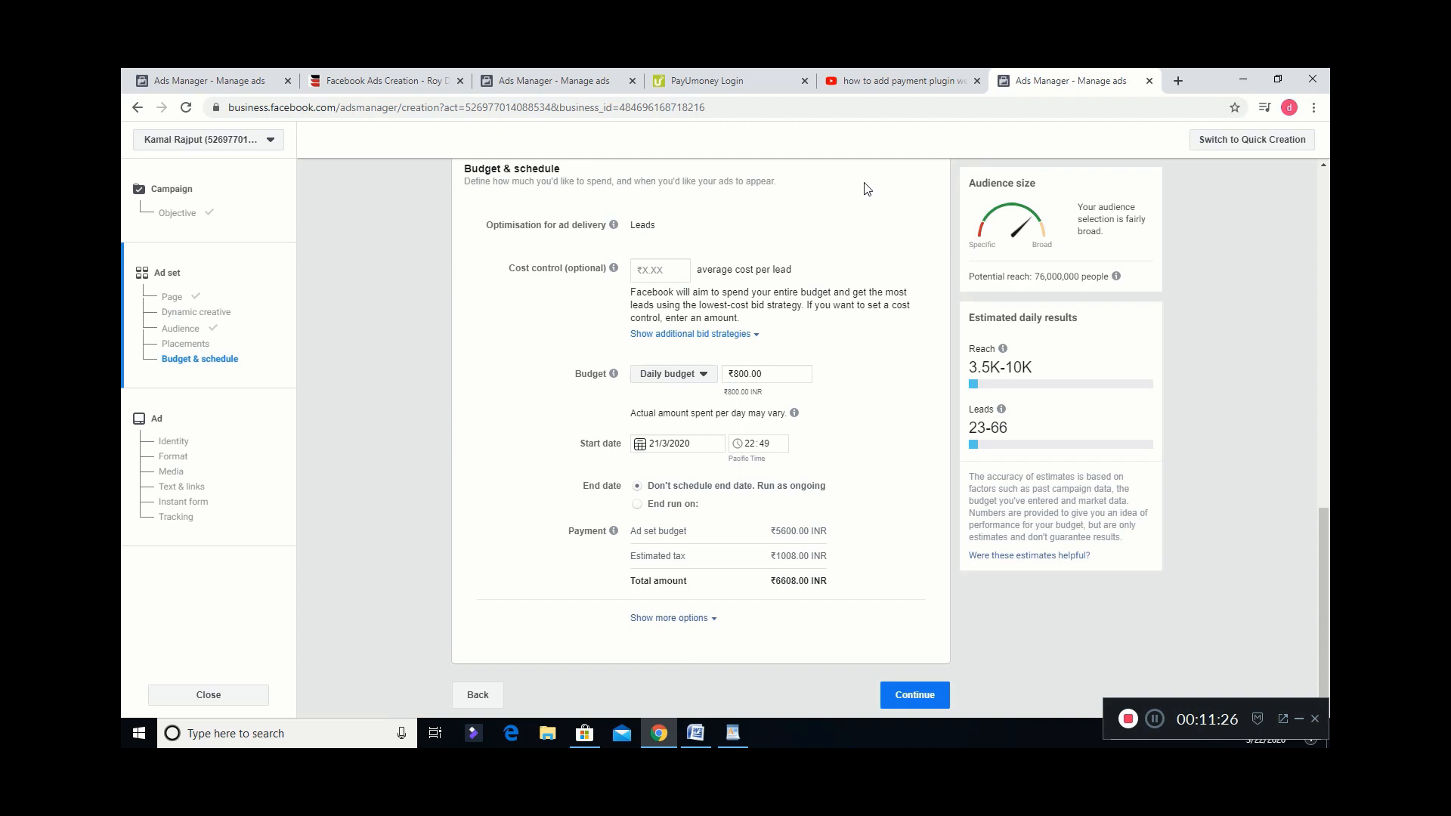
# Return to the saved audience's summary and dismiss the Detailed Targeting Expansion recommendation.
pyautogui.scroll(5, 866, 189)
pyautogui.scroll(3, 867, 189)
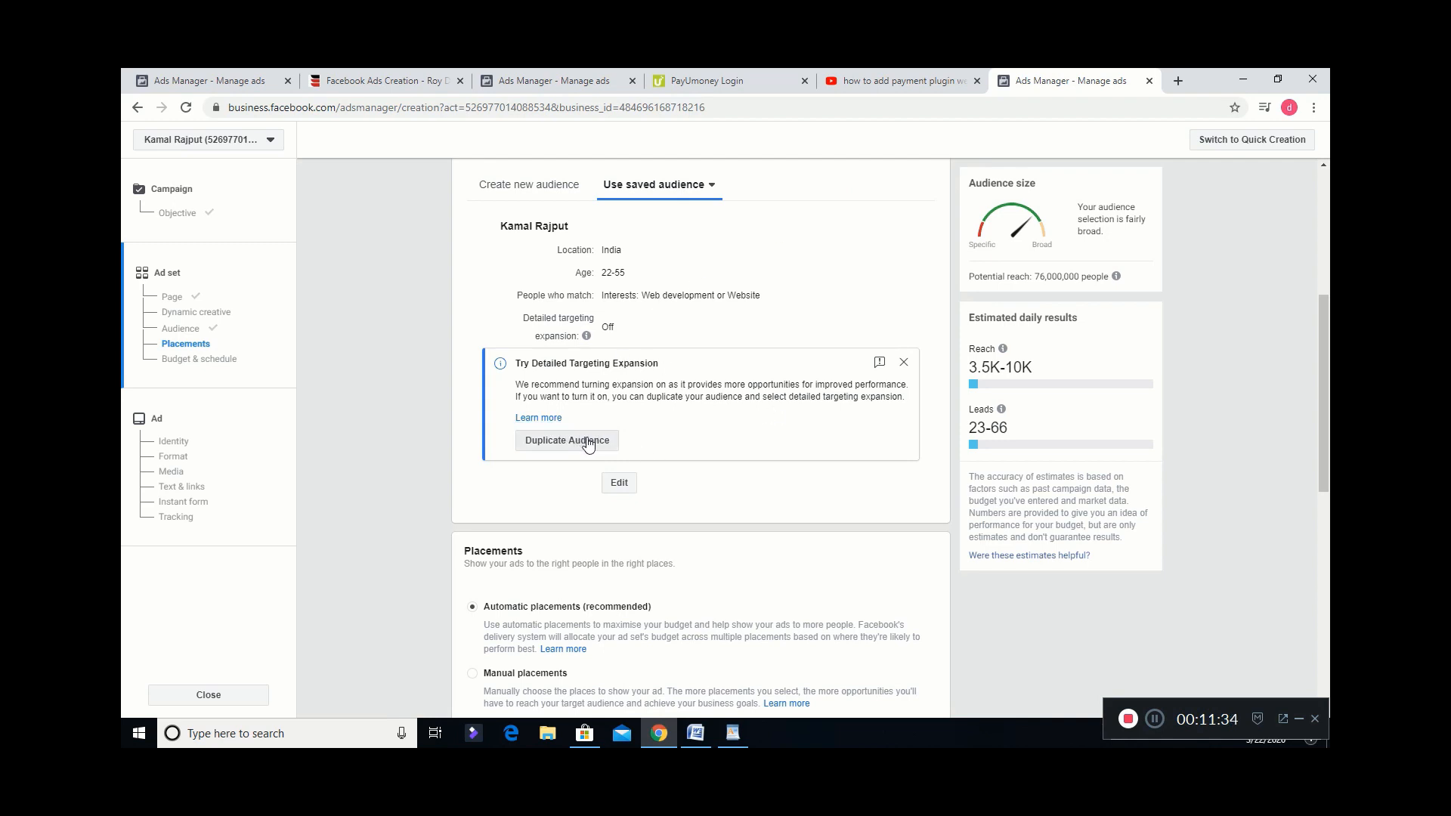
pyautogui.click(904, 362)
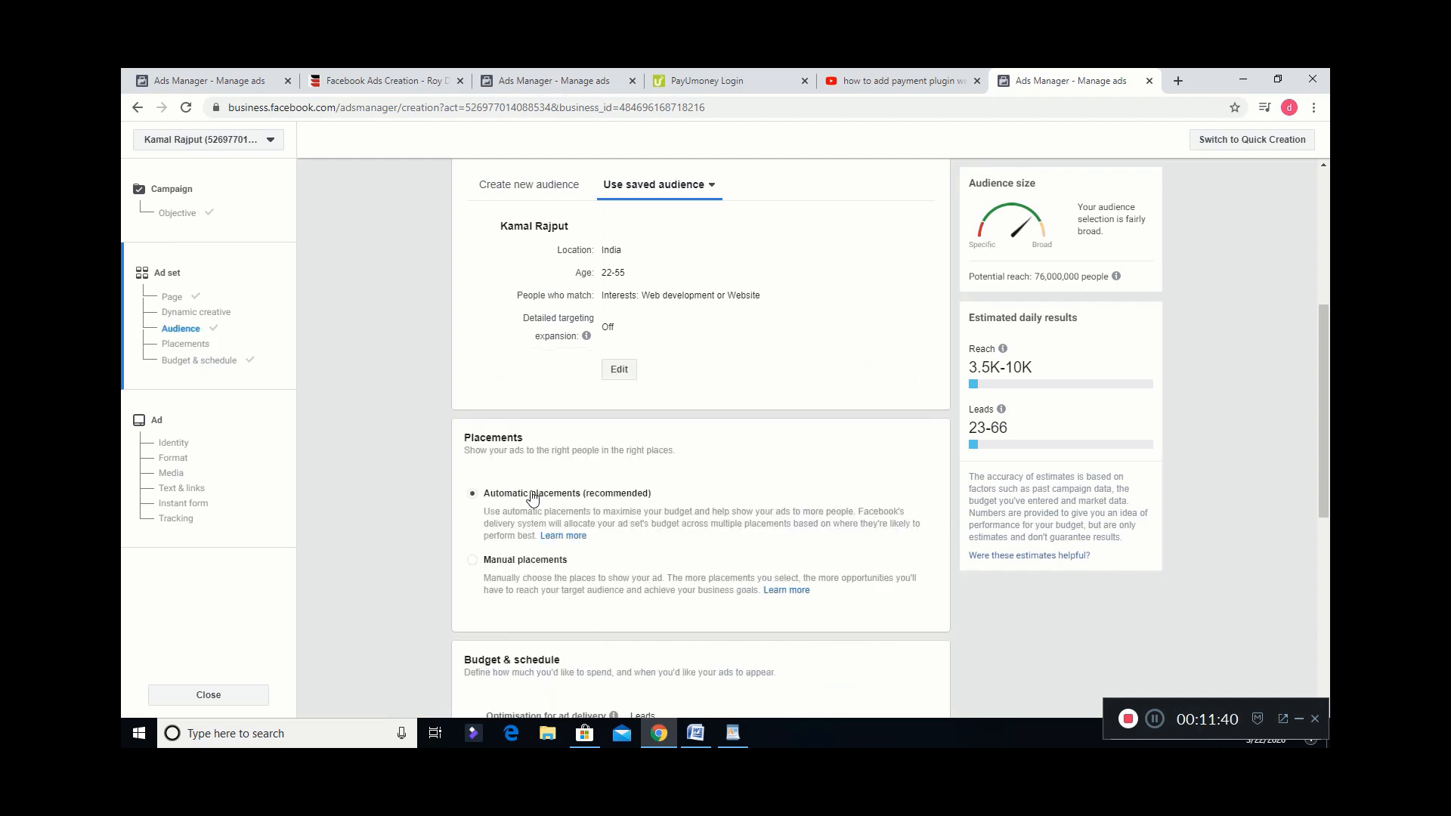
# Switch the ad set to manual placements and review the platforms and placements from Feeds to Apps and sites.
pyautogui.click(472, 561)
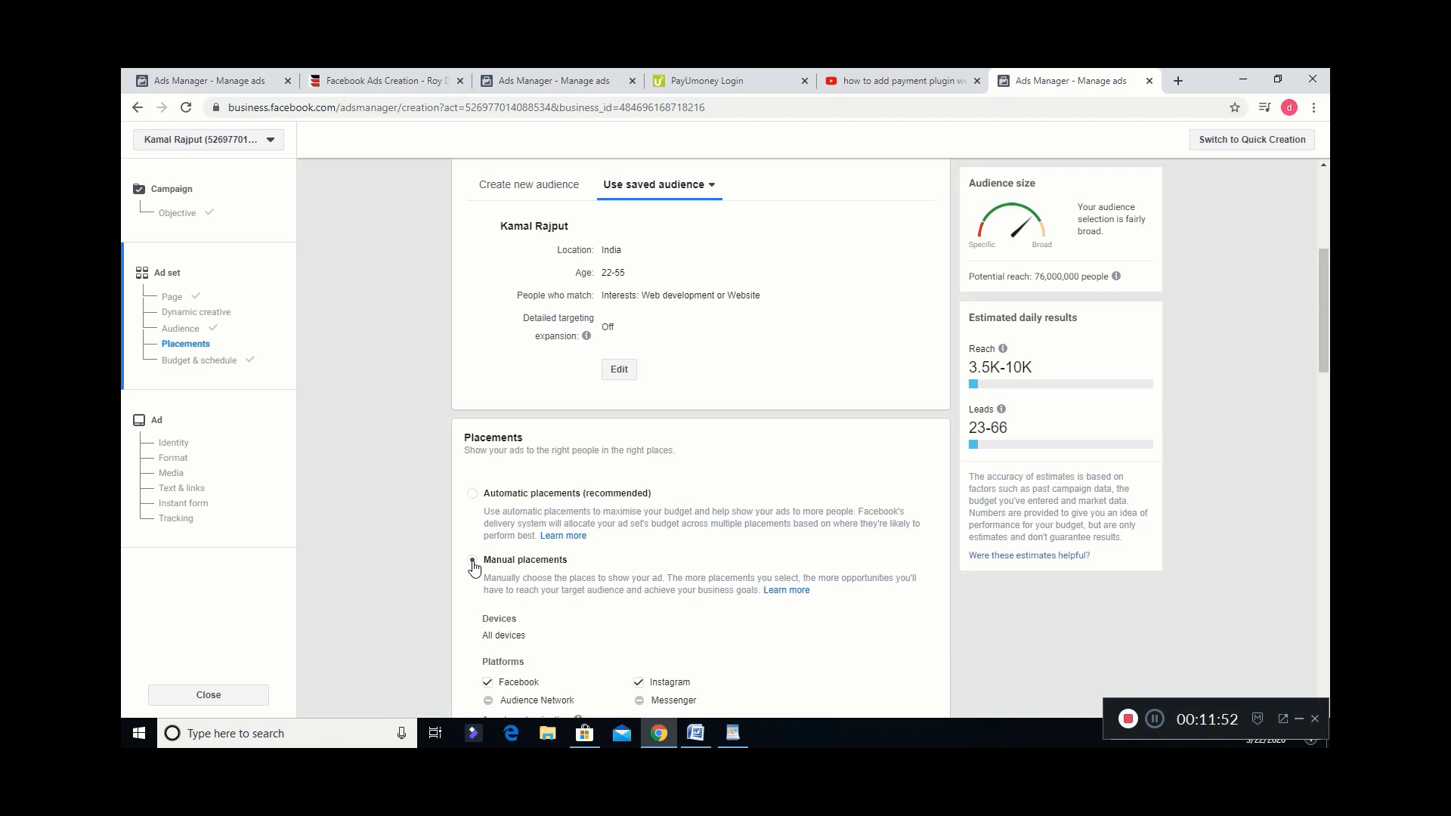
pyautogui.scroll(-4, 433, 560)
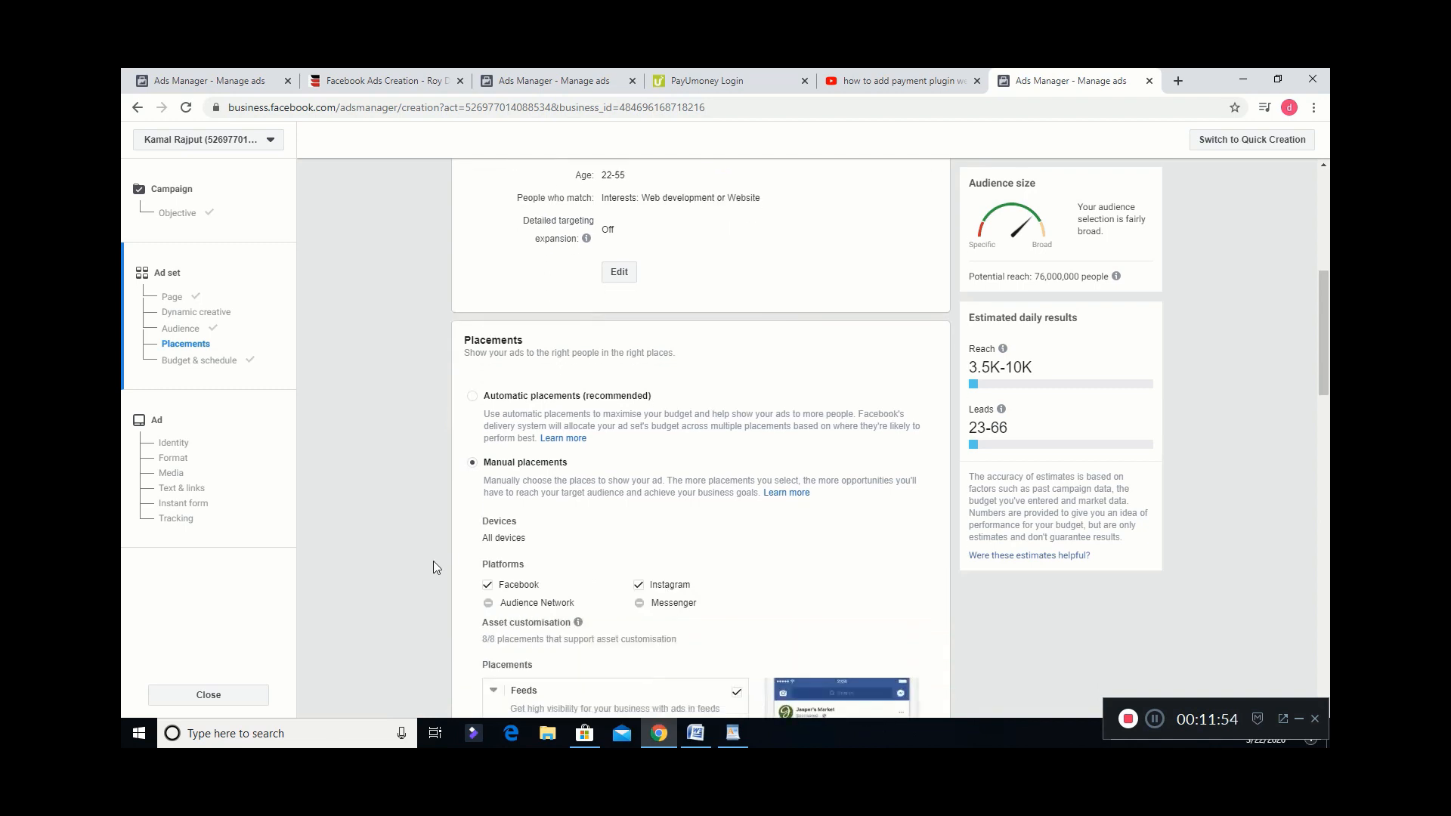
pyautogui.scroll(-1, 433, 562)
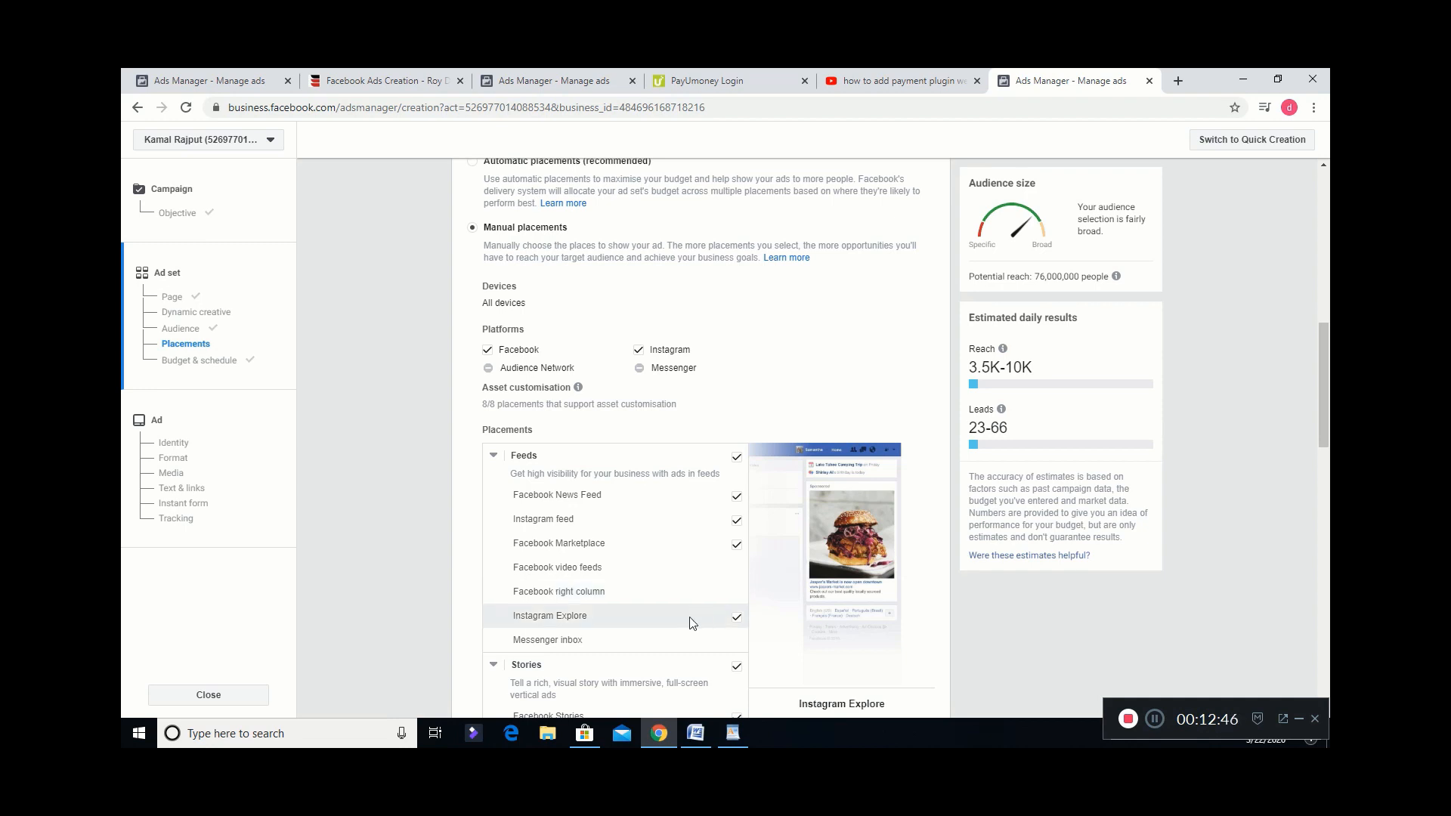
pyautogui.scroll(-3, 679, 673)
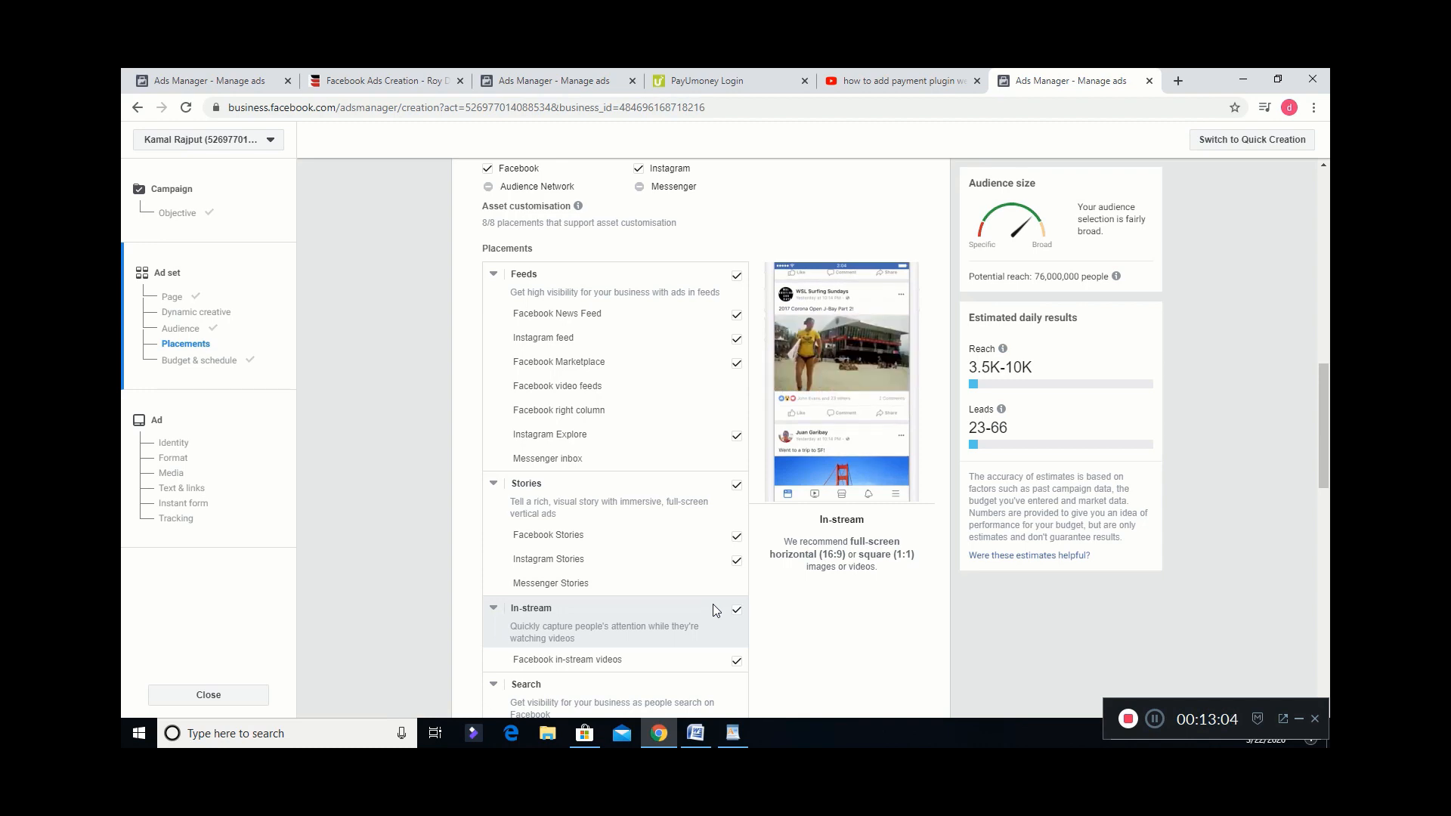
pyautogui.scroll(-5, 713, 605)
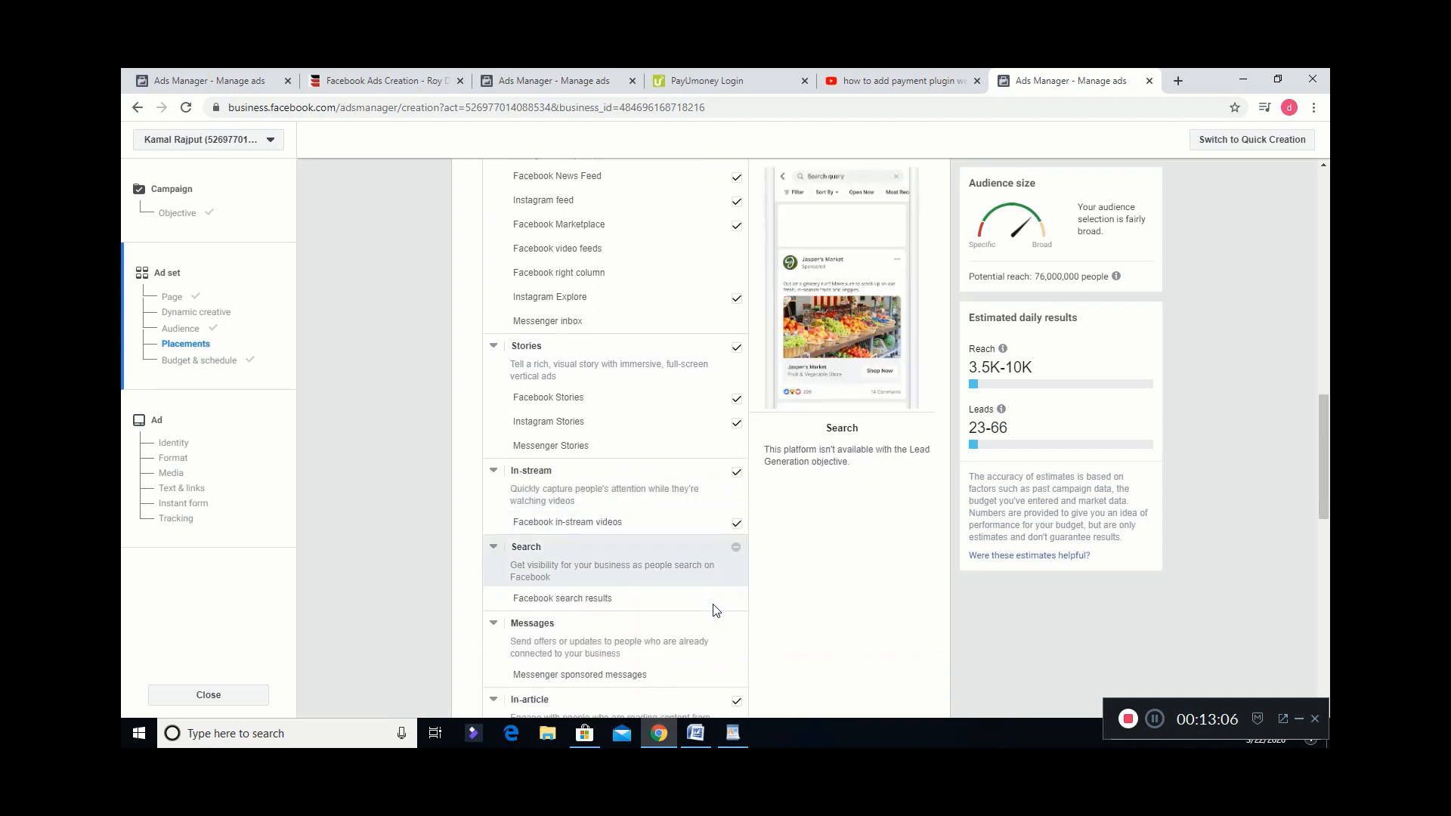
pyautogui.scroll(-4, 714, 610)
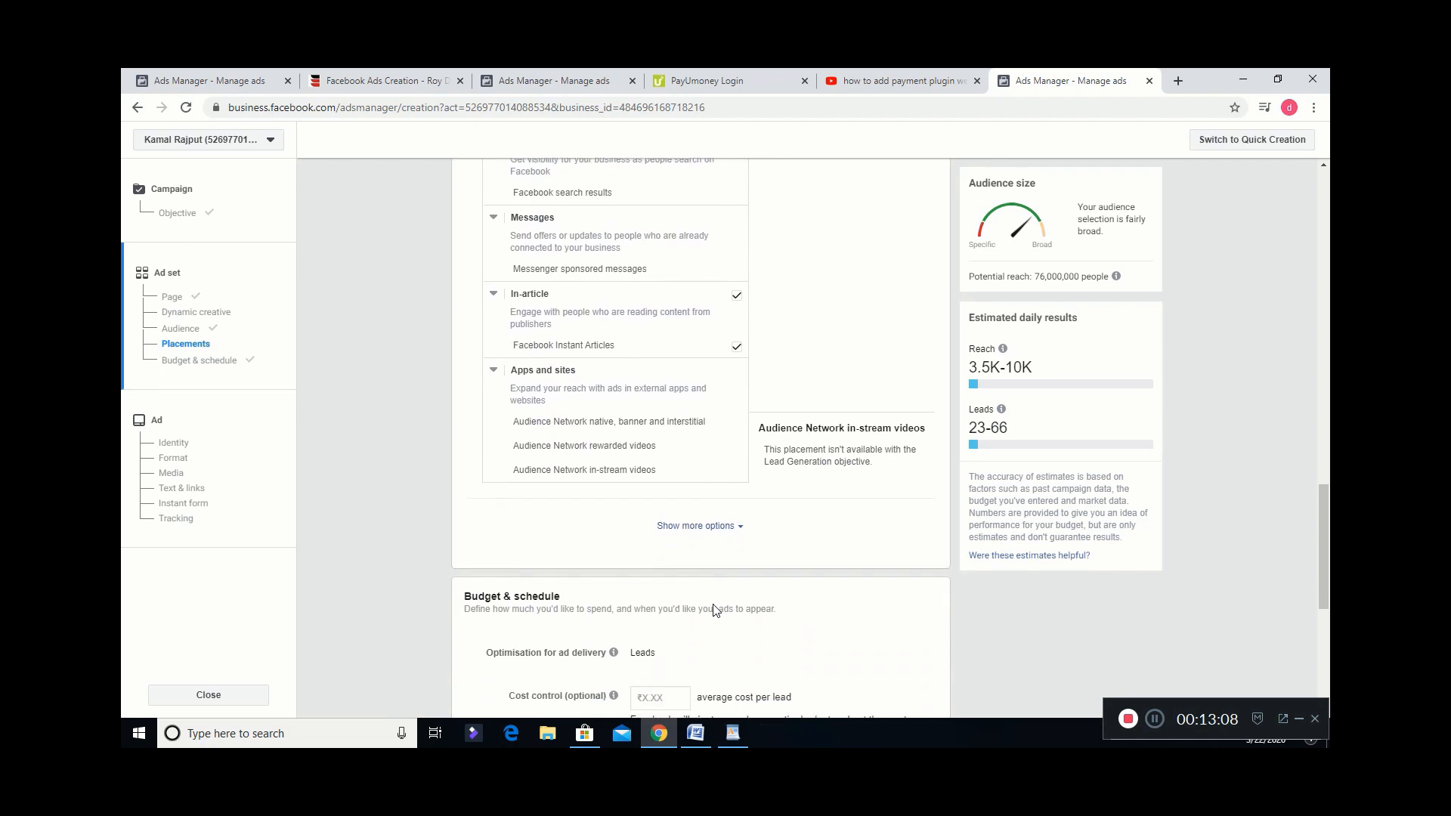
# Set the ad set's cost control to an average of ₹25 per lead.
pyautogui.scroll(-1, 713, 610)
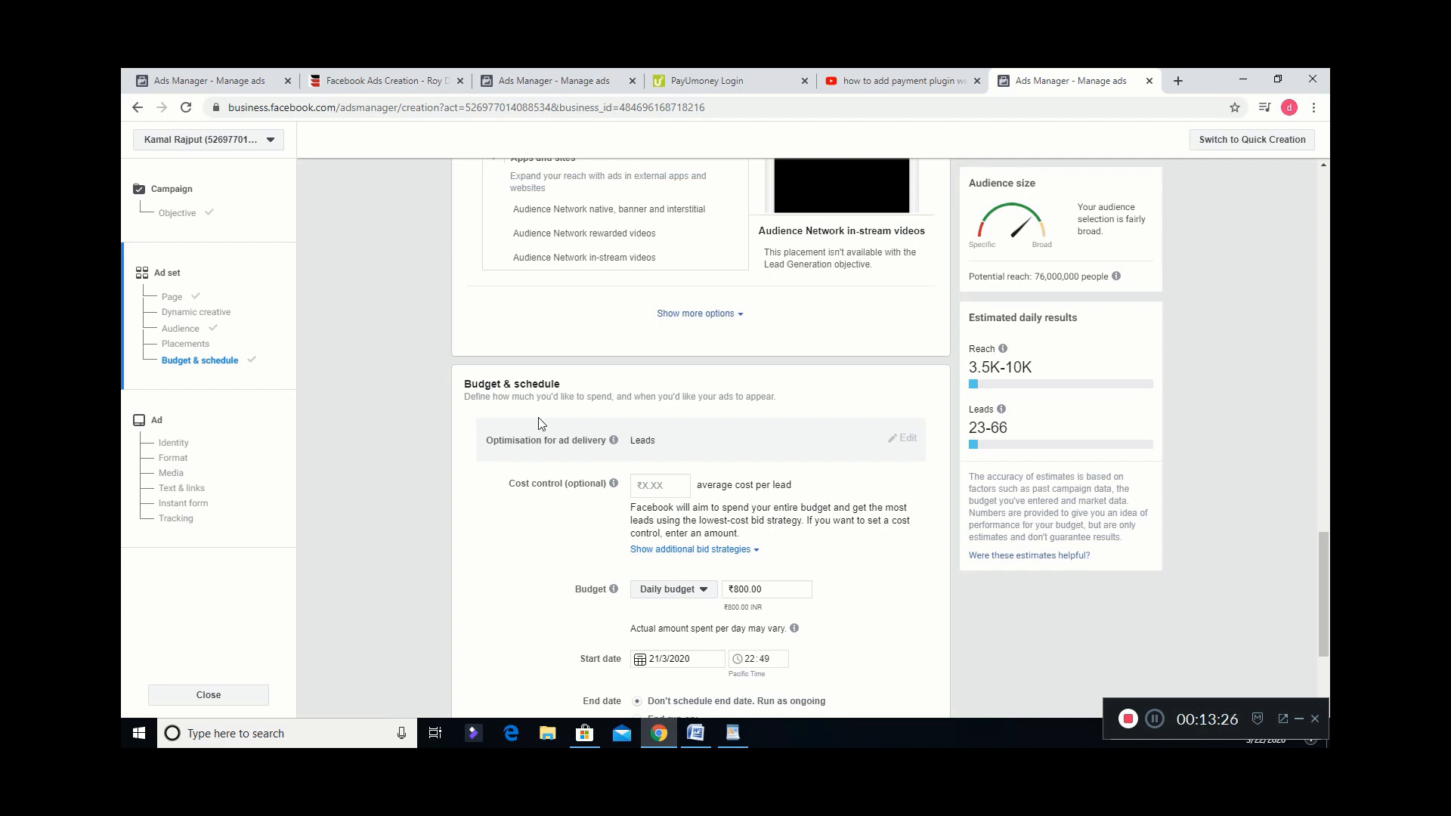
pyautogui.click(663, 489)
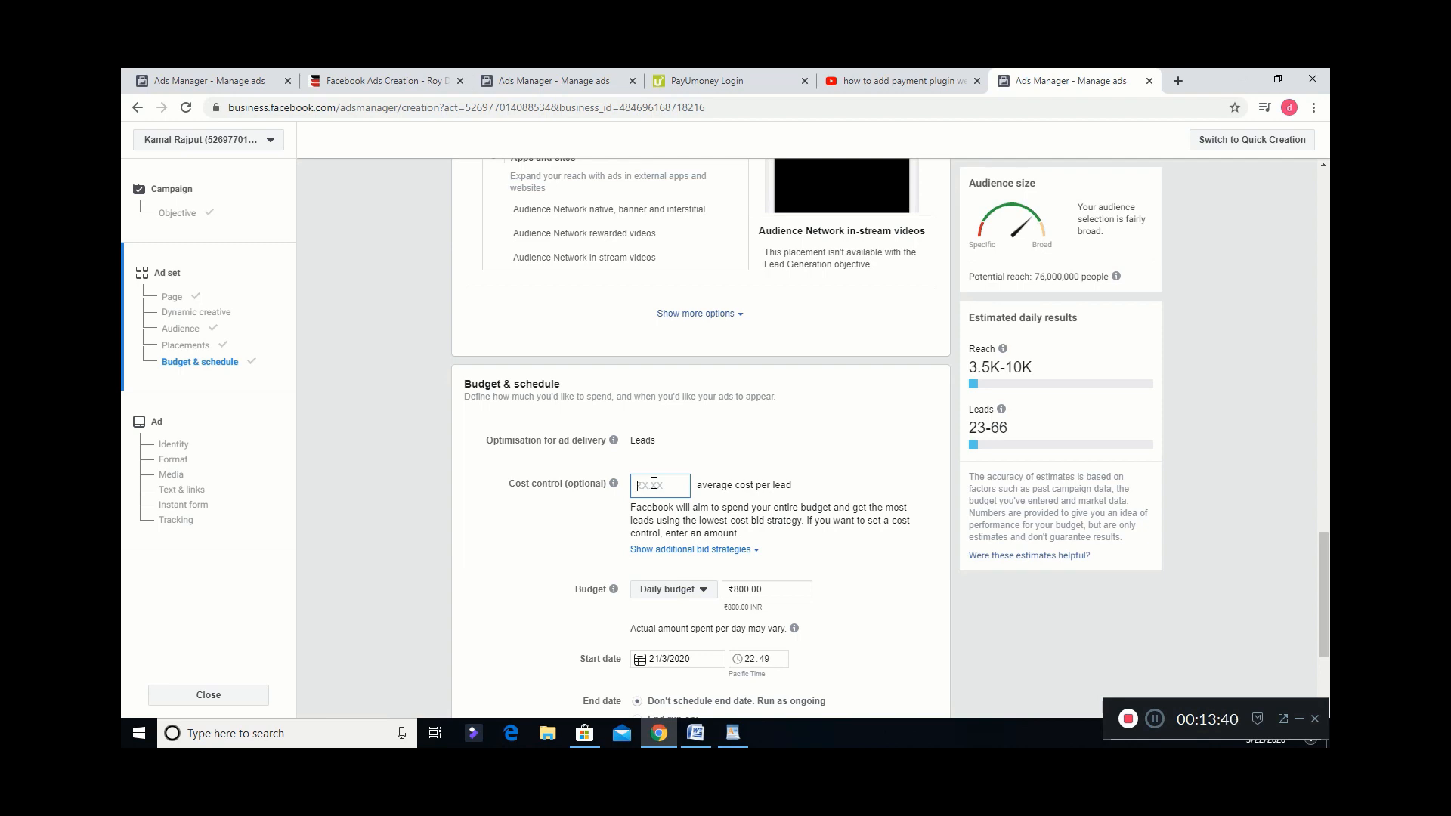
pyautogui.write('25')
# Set the ad set's daily budget to ₹300.
pyautogui.click(751, 593)
pyautogui.click(776, 576)
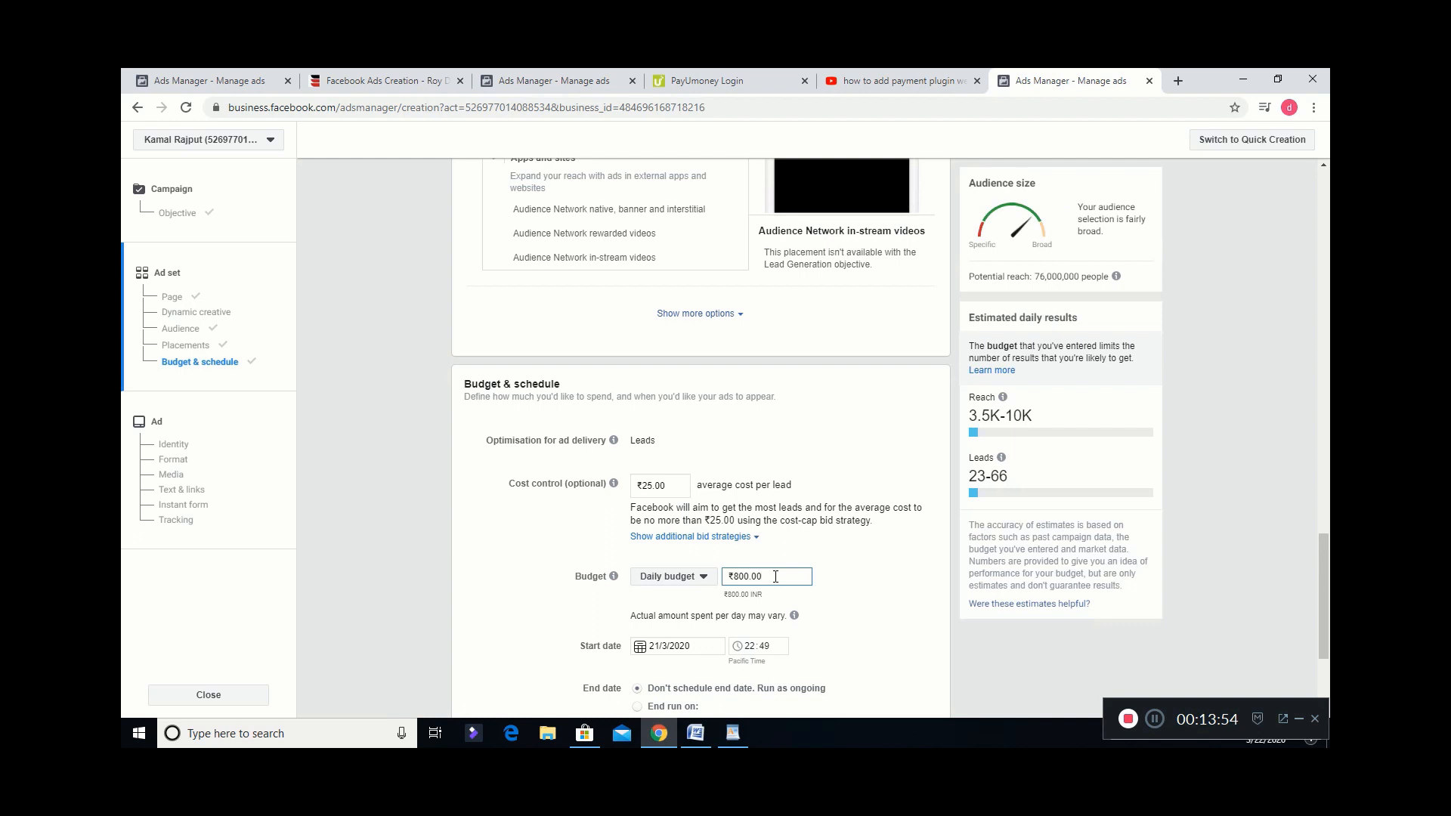
pyautogui.press('BackSpace')
pyautogui.press('BackSpace')
pyautogui.press('BackSpace')
pyautogui.press('BackSpace')
pyautogui.press('BackSpace')
pyautogui.write('300')
pyautogui.click(854, 589)
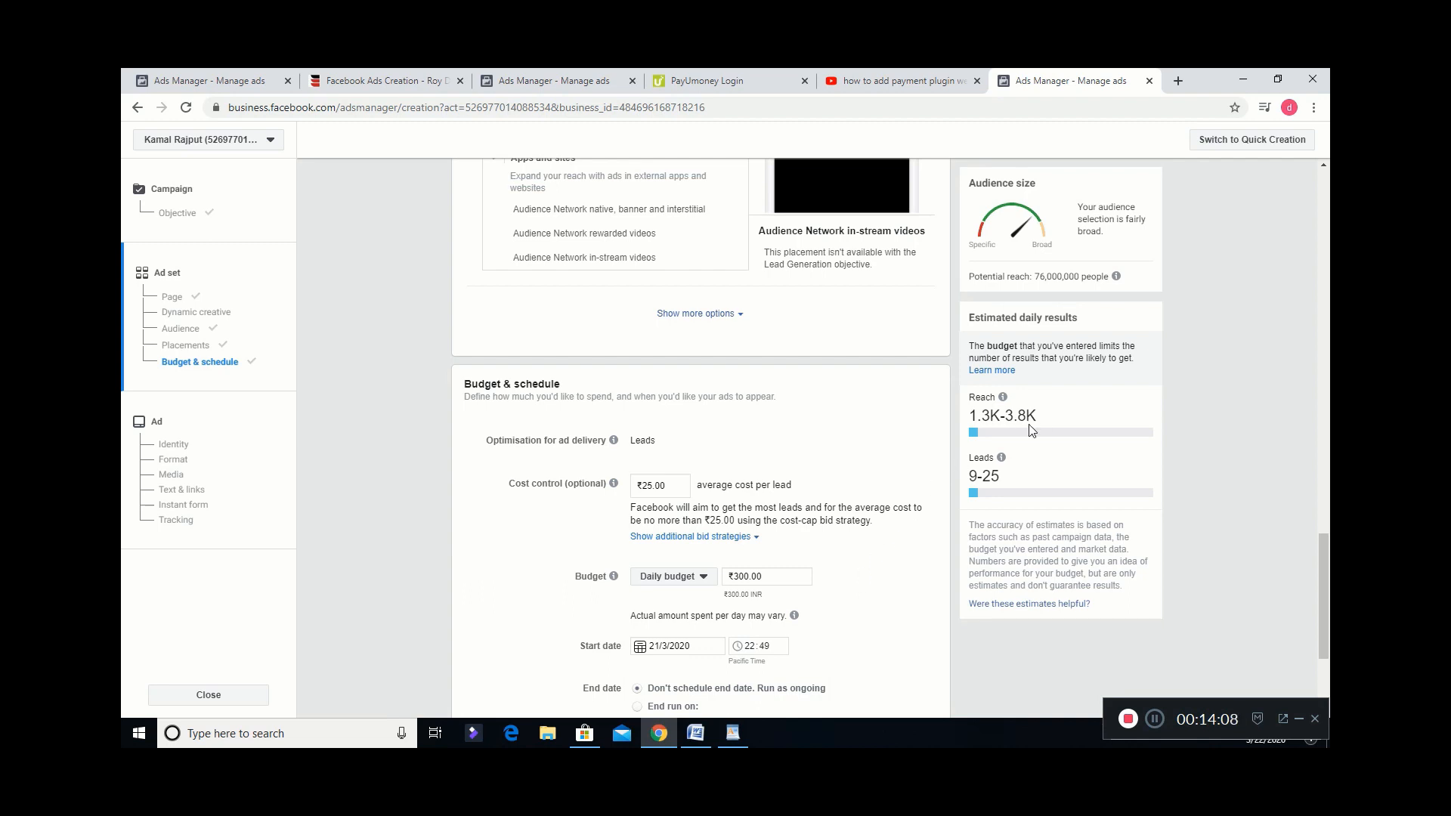
# Review the ad set's estimated results, schedule and payment summary, and continue to the ad's setup.
pyautogui.moveTo(994, 429)
pyautogui.scroll(-3, 906, 574)
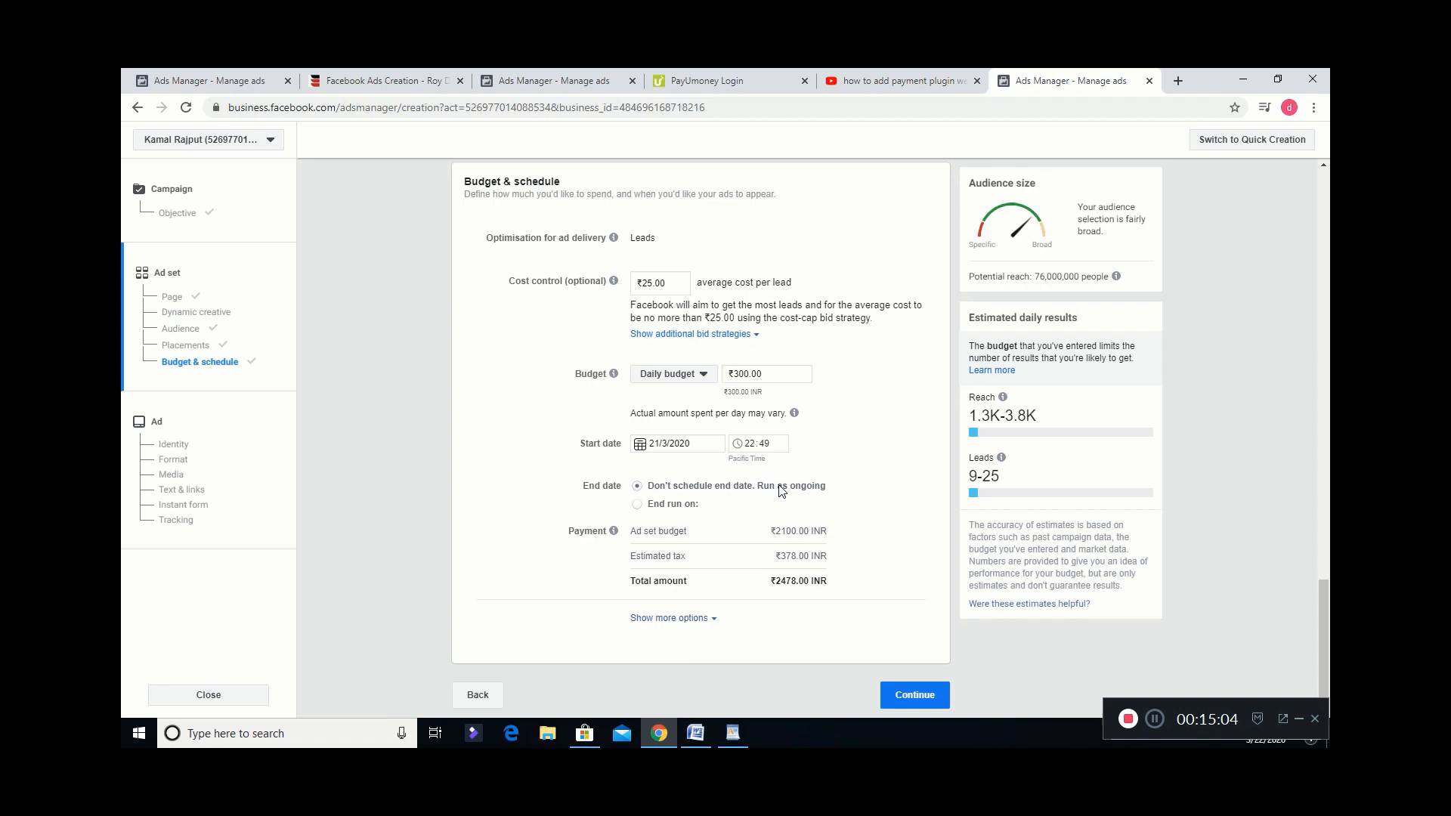
pyautogui.moveTo(614, 533)
pyautogui.scroll(1, 881, 482)
pyautogui.scroll(5, 881, 482)
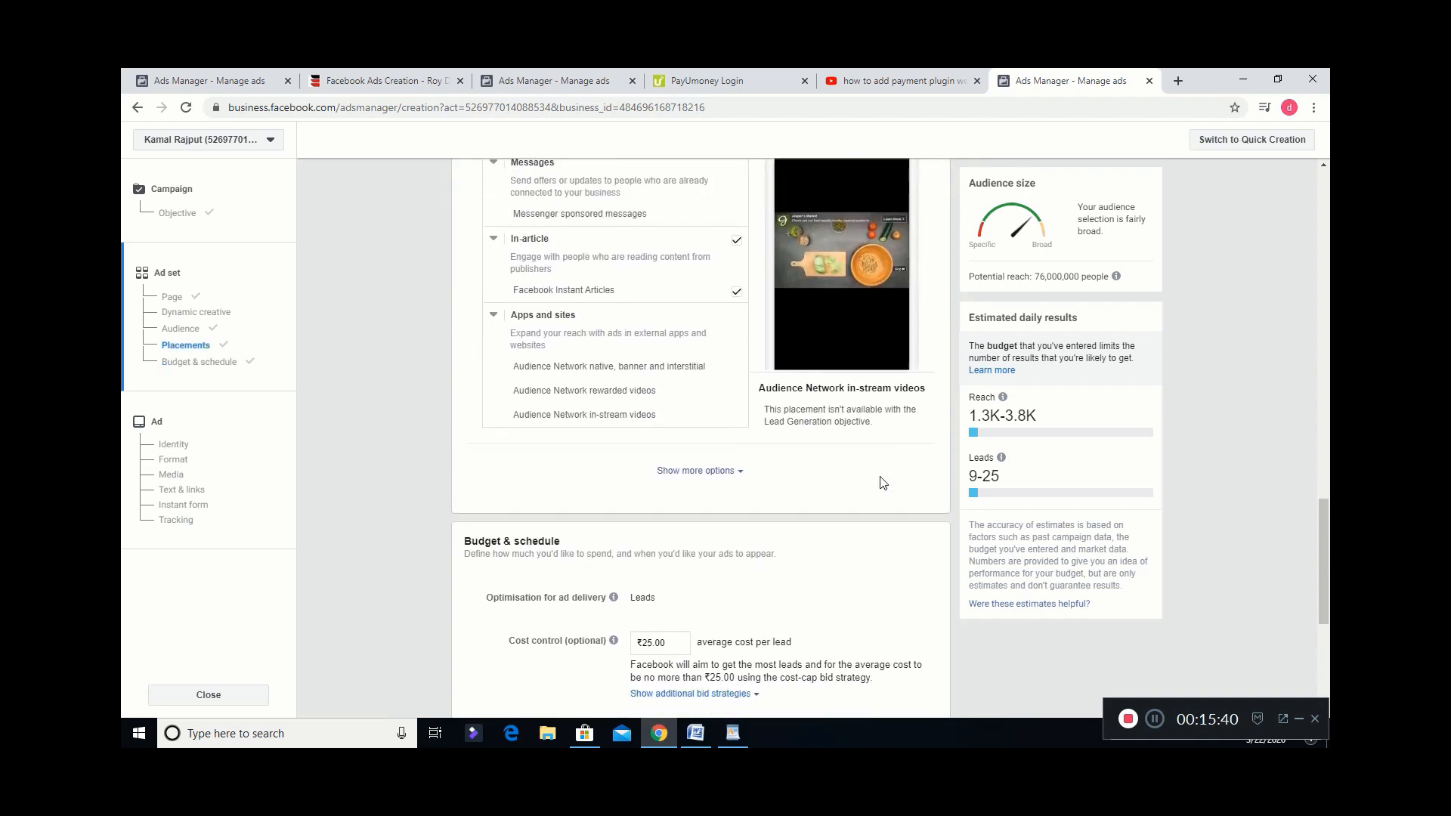
pyautogui.scroll(-5, 883, 482)
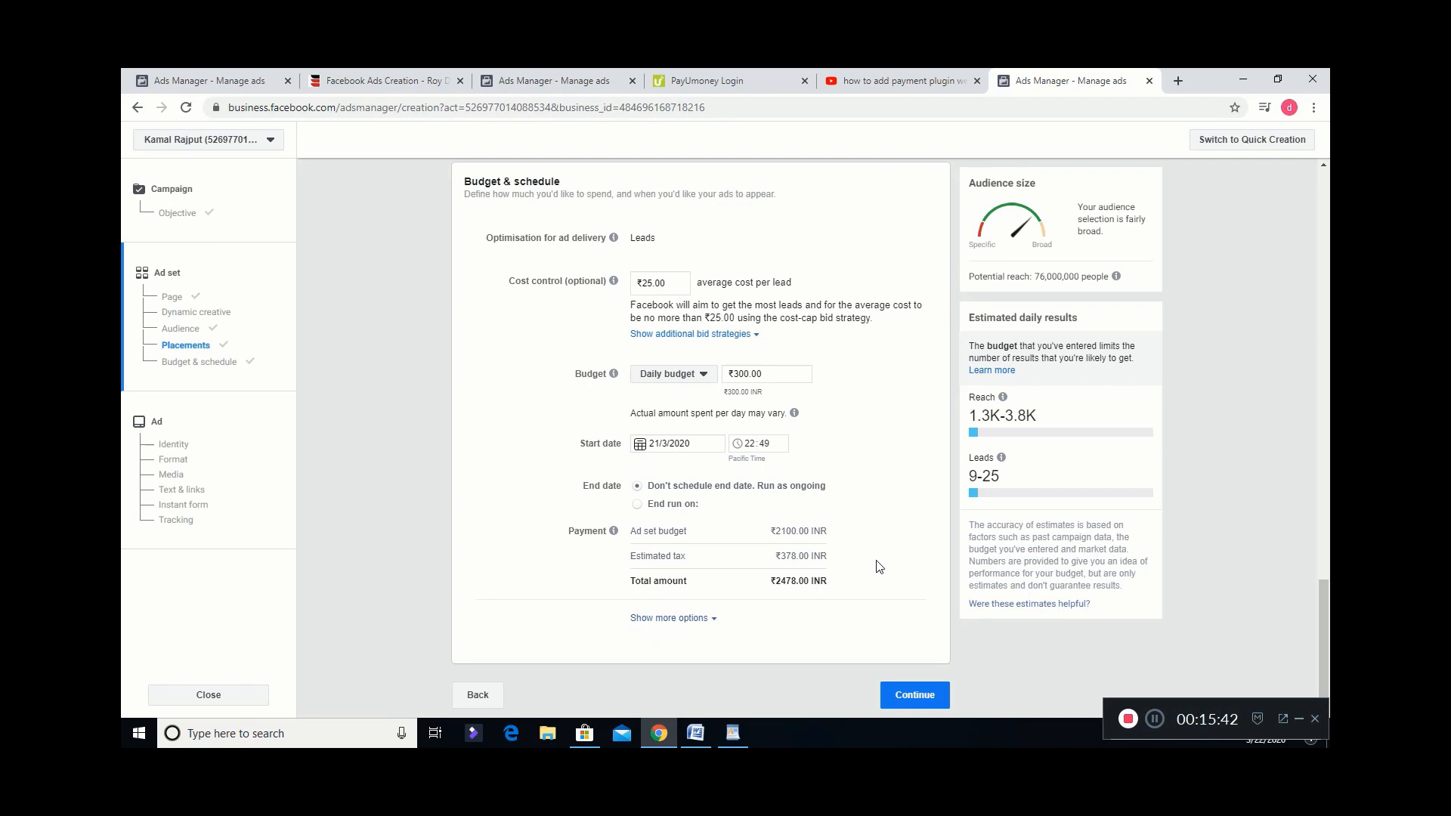
pyautogui.click(928, 704)
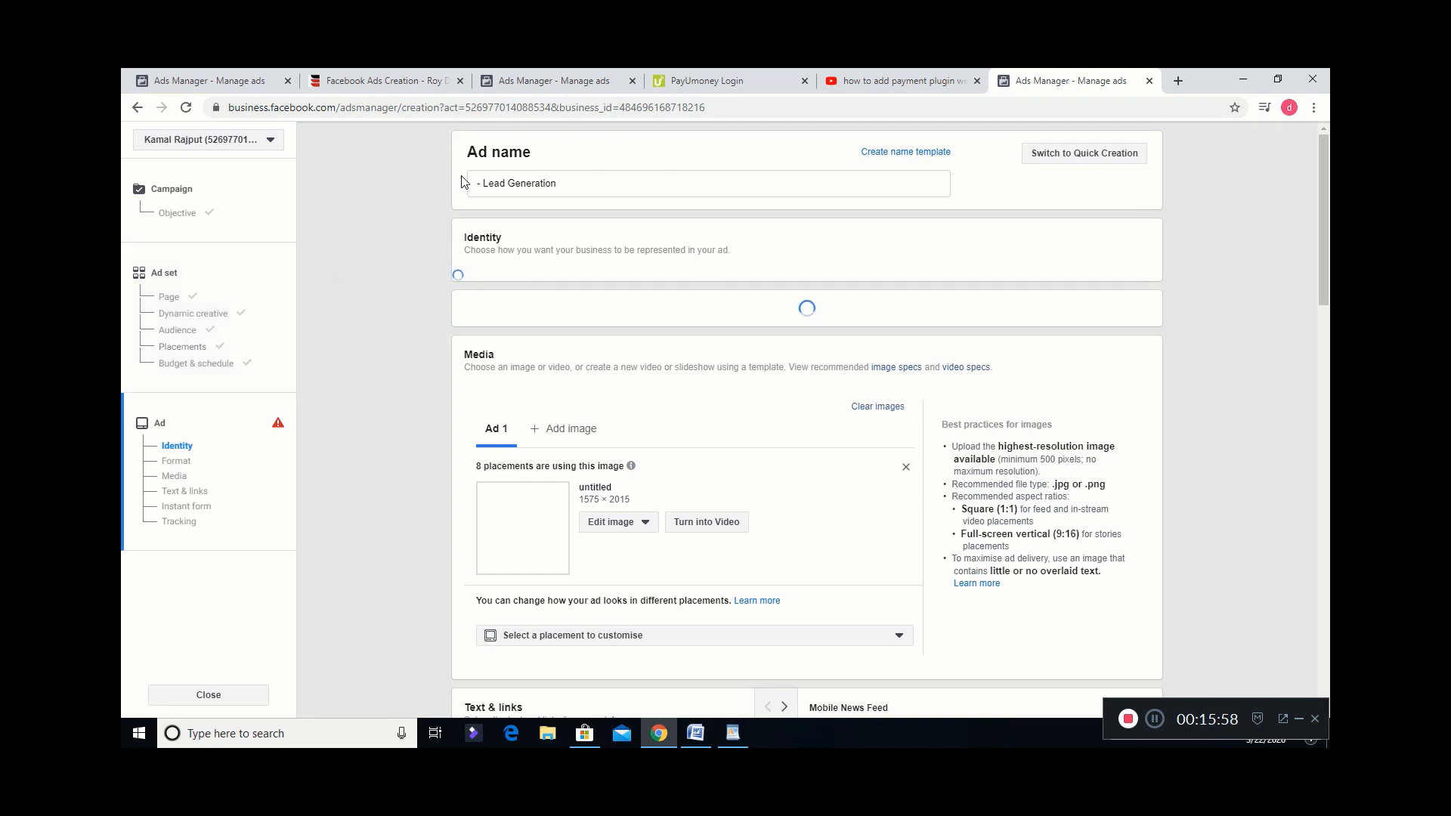
# Replace the prefilled ad name with "reach web development customer".
pyautogui.click(575, 185)
pyautogui.press('BackSpace')
pyautogui.press('BackSpace')
pyautogui.press('BackSpace')
pyautogui.hotkey('ctrl', 'a')
pyautogui.press('BackSpace')
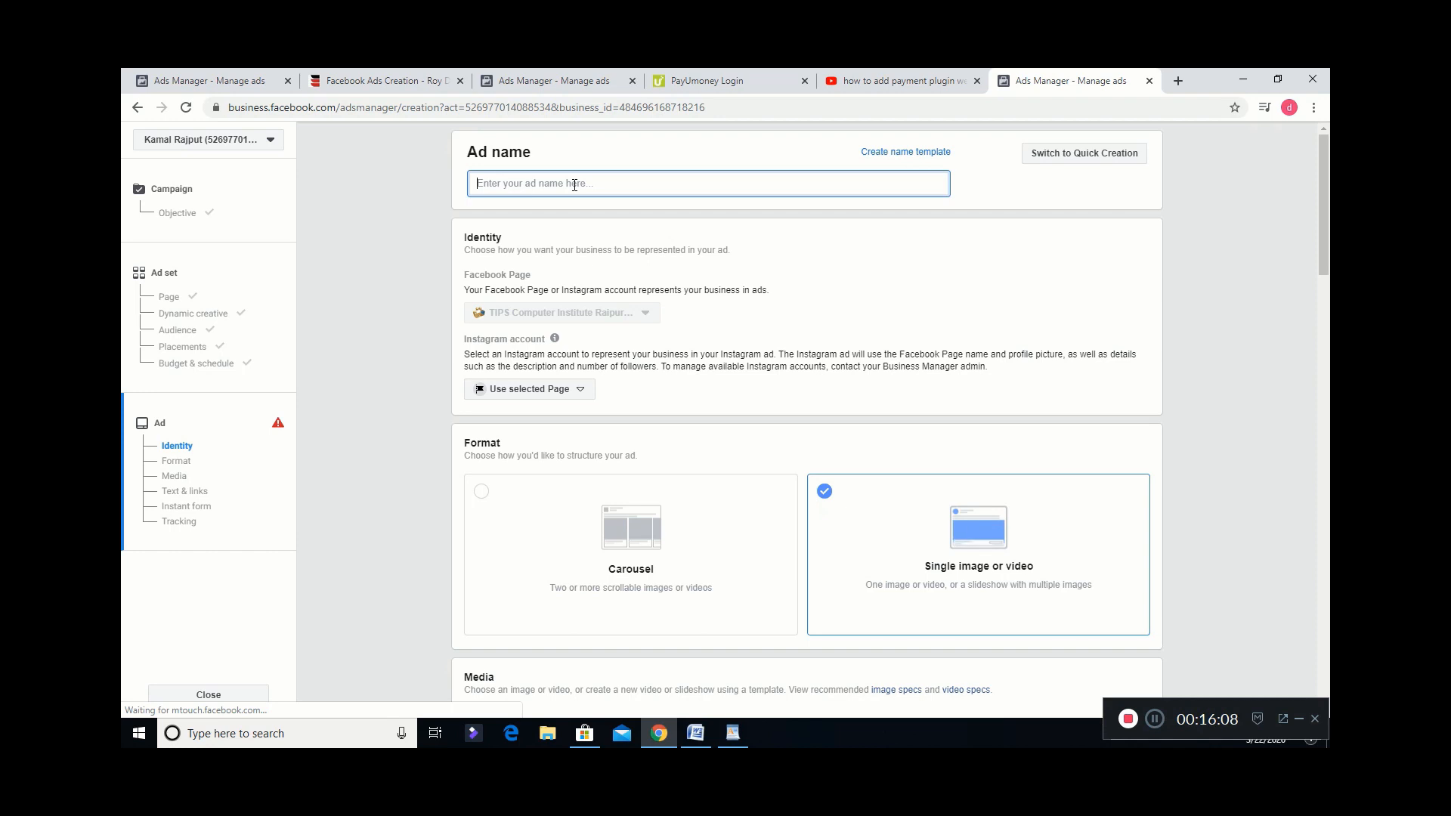
pyautogui.write('reach')
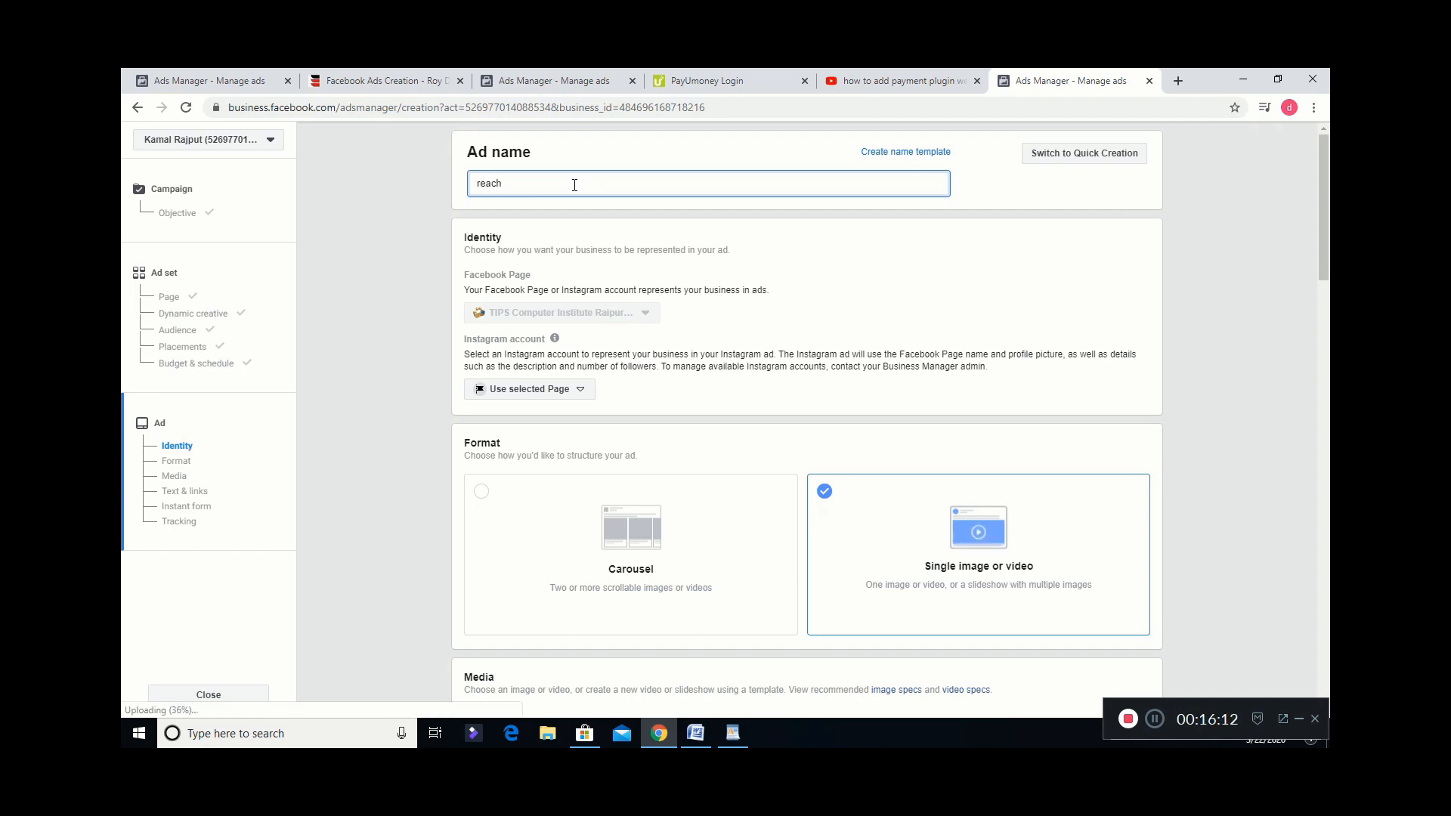
pyautogui.write(' web ')
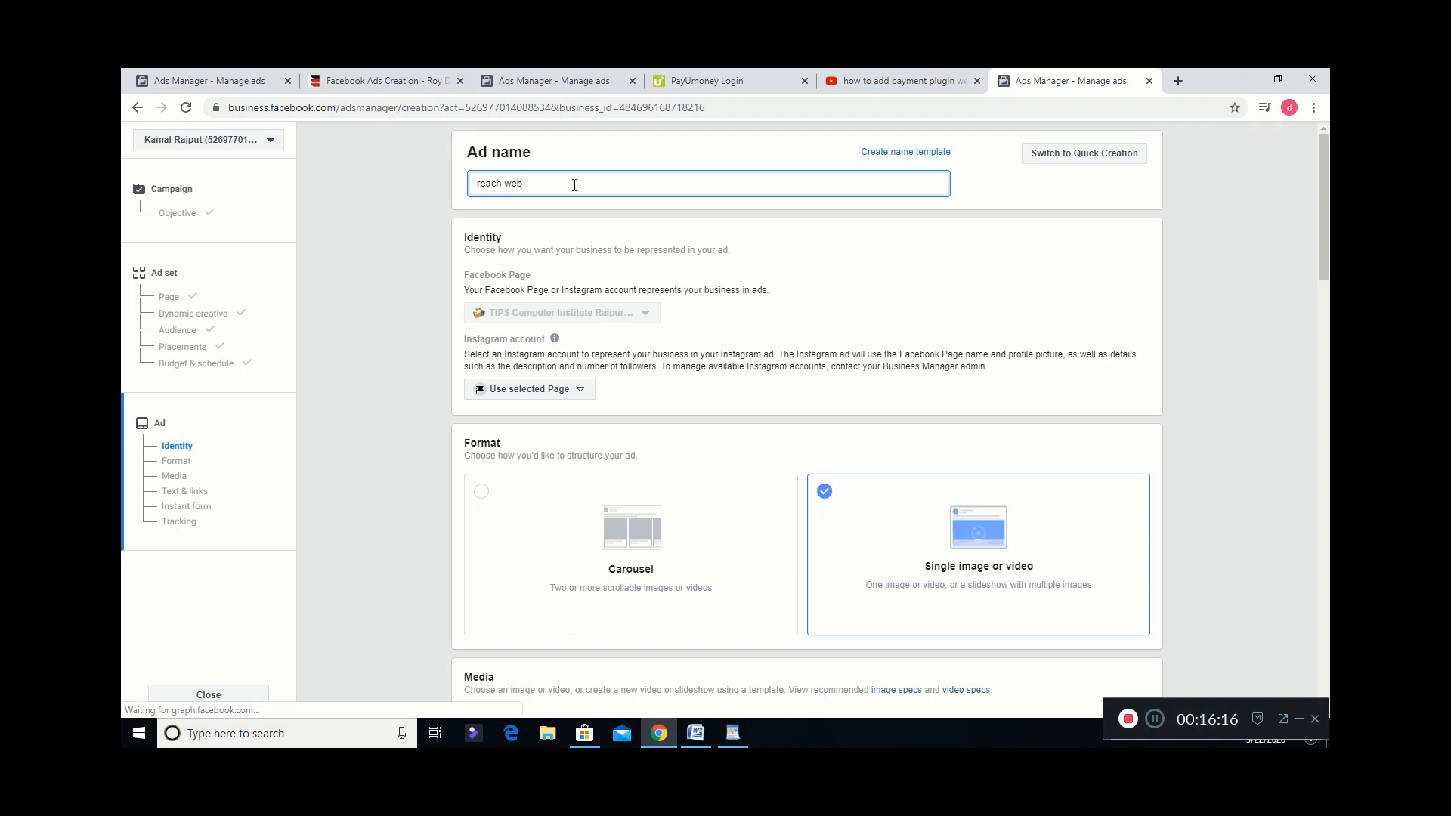
pyautogui.write('developo')
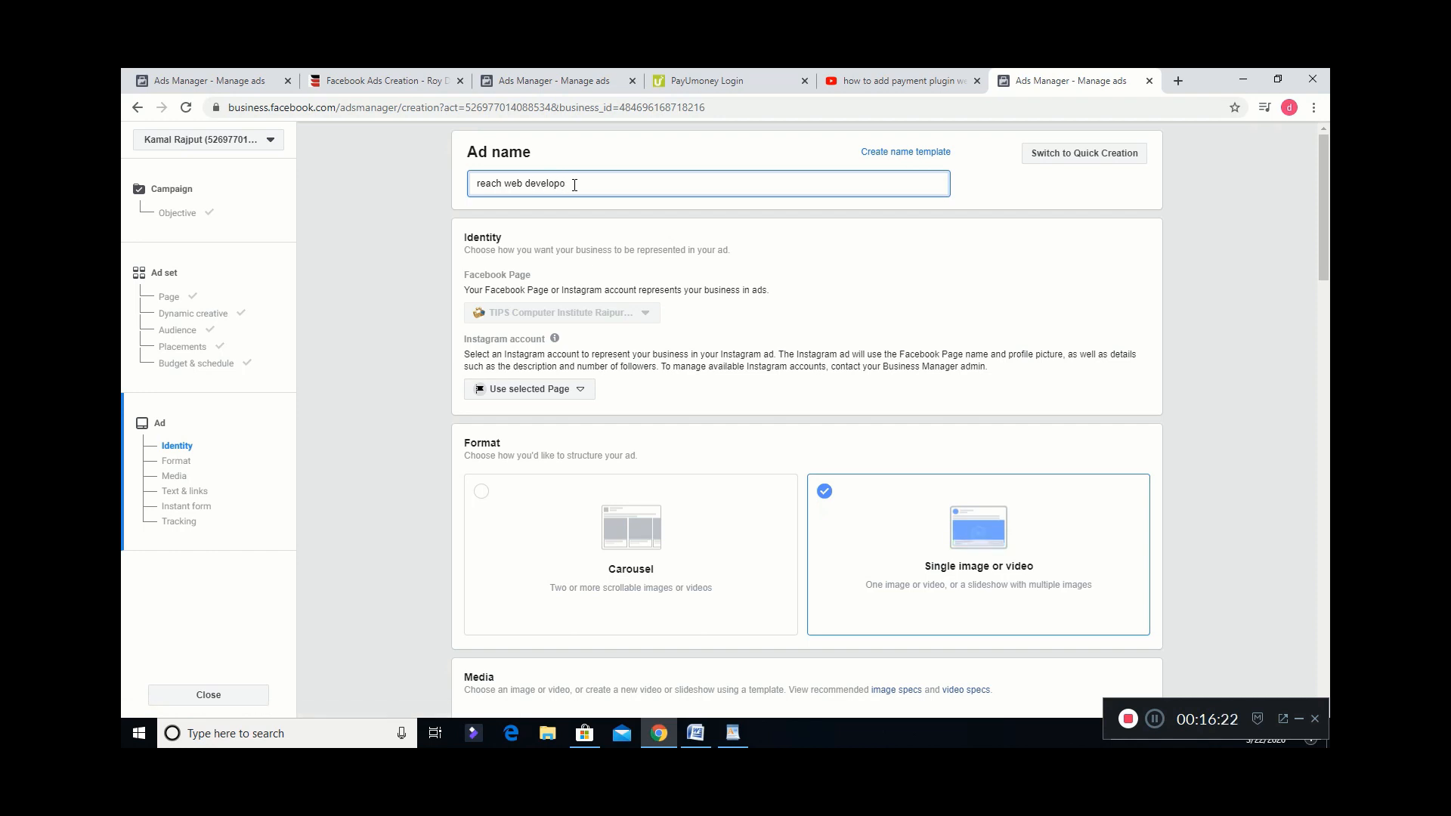
pyautogui.press('BackSpace')
pyautogui.write('ment customer')
pyautogui.click(817, 309)
# Choose the single image or video format and remove the existing TIPS logo image from the ad's media.
pyautogui.scroll(-2, 818, 309)
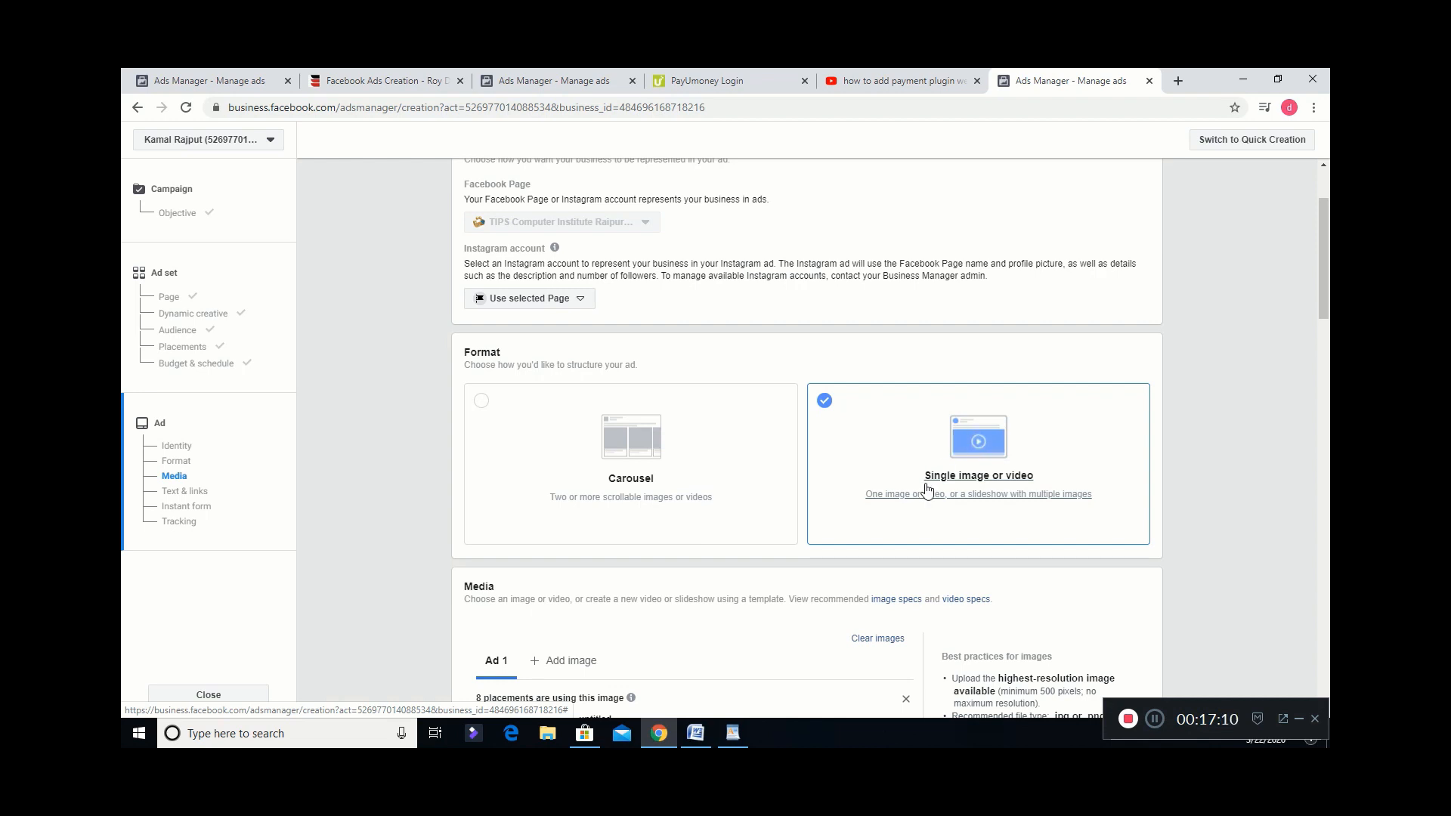
pyautogui.click(961, 444)
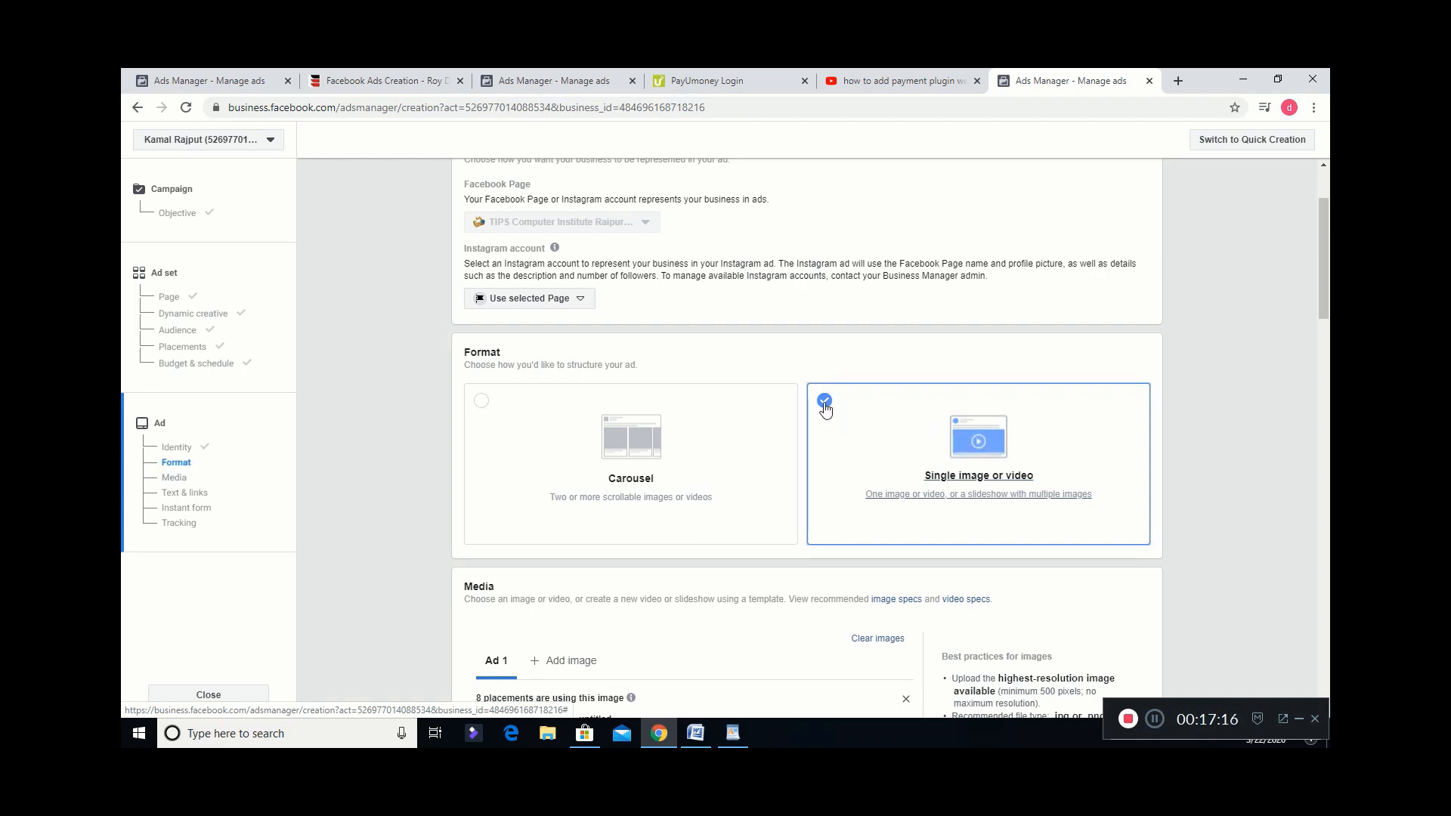
pyautogui.scroll(-2, 816, 468)
pyautogui.scroll(-2, 815, 471)
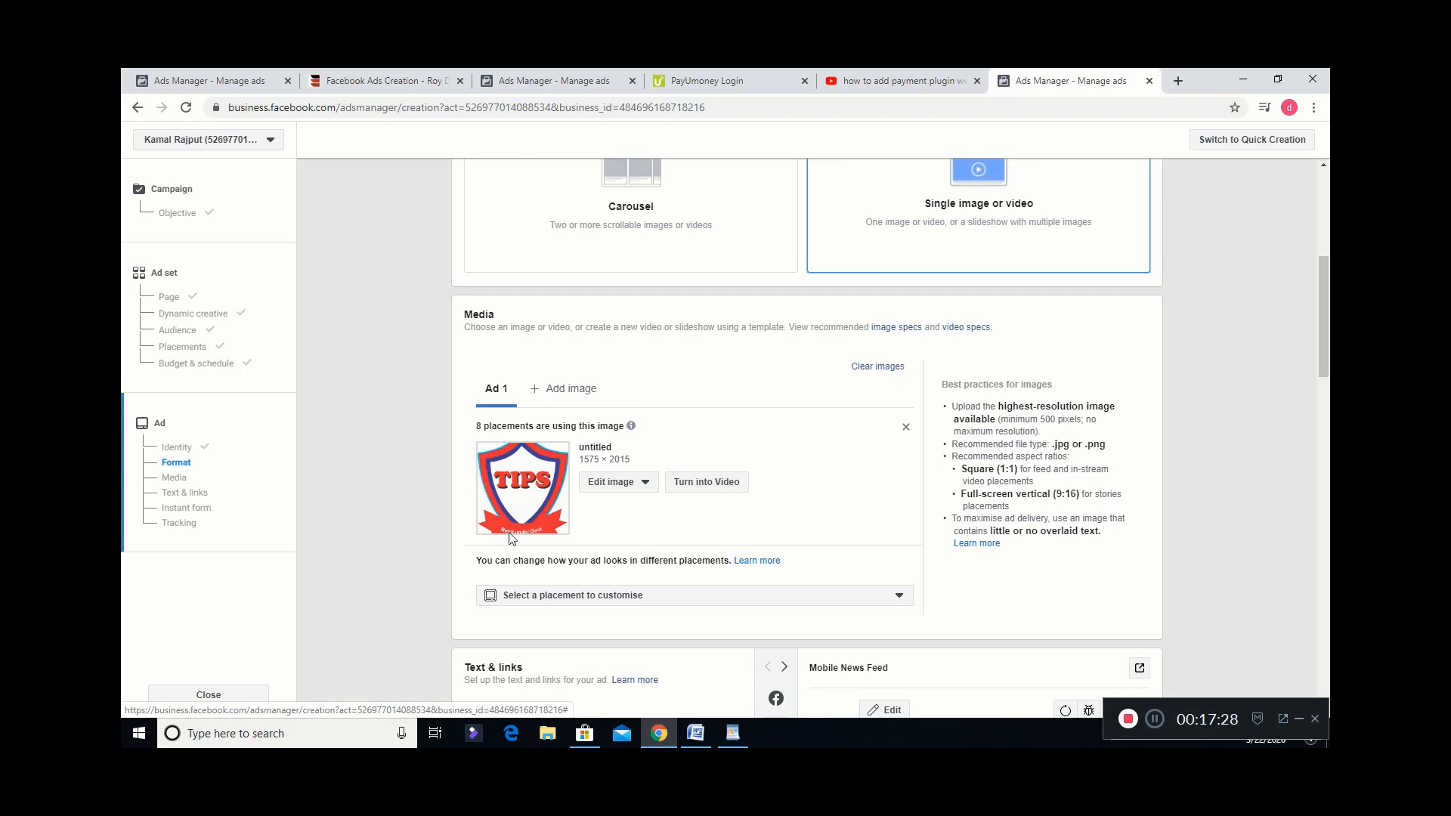
pyautogui.click(906, 428)
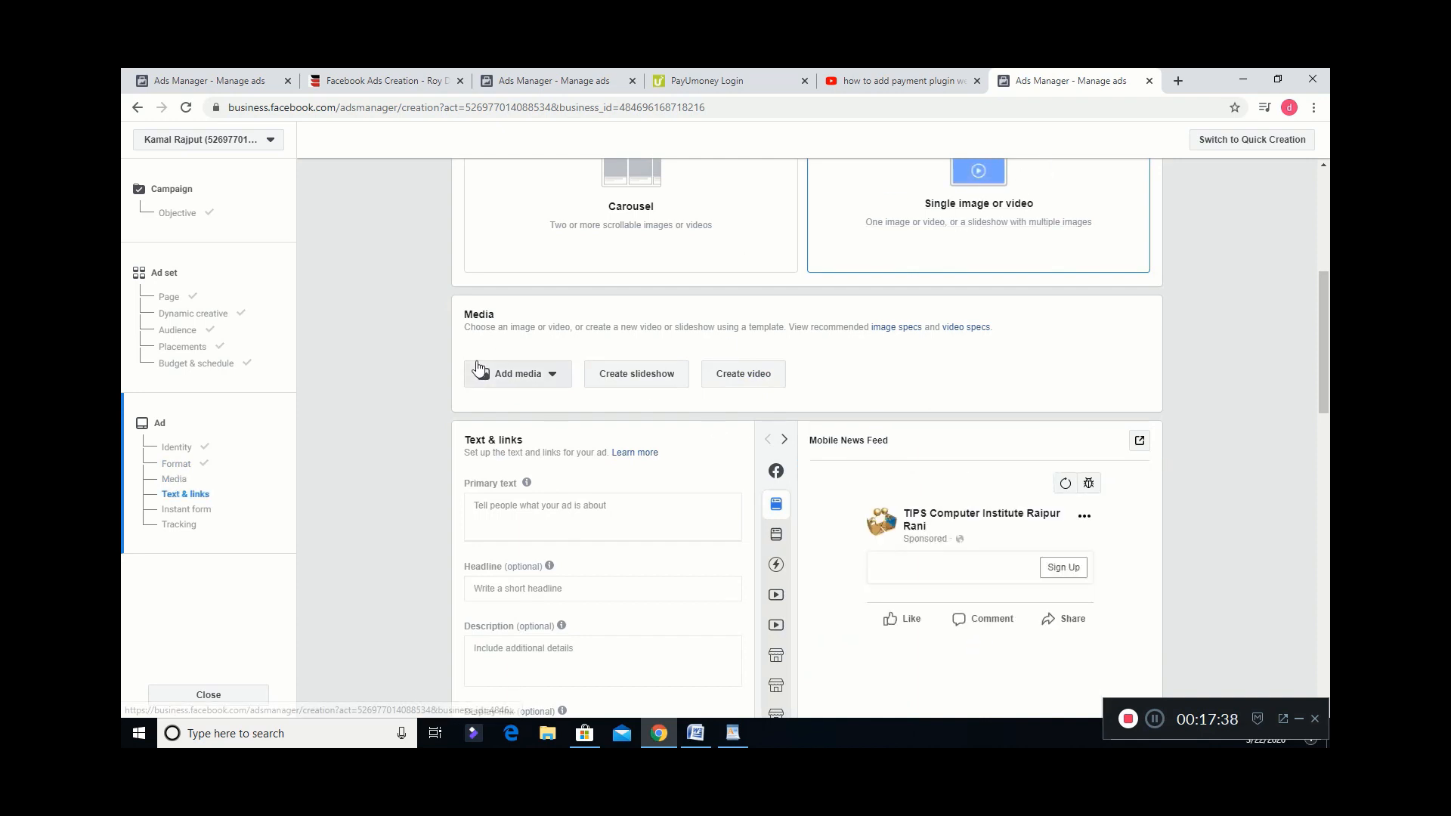
# Add the 900 × 374 image web-development.jpg from the account images to the ad.
pyautogui.click(543, 377)
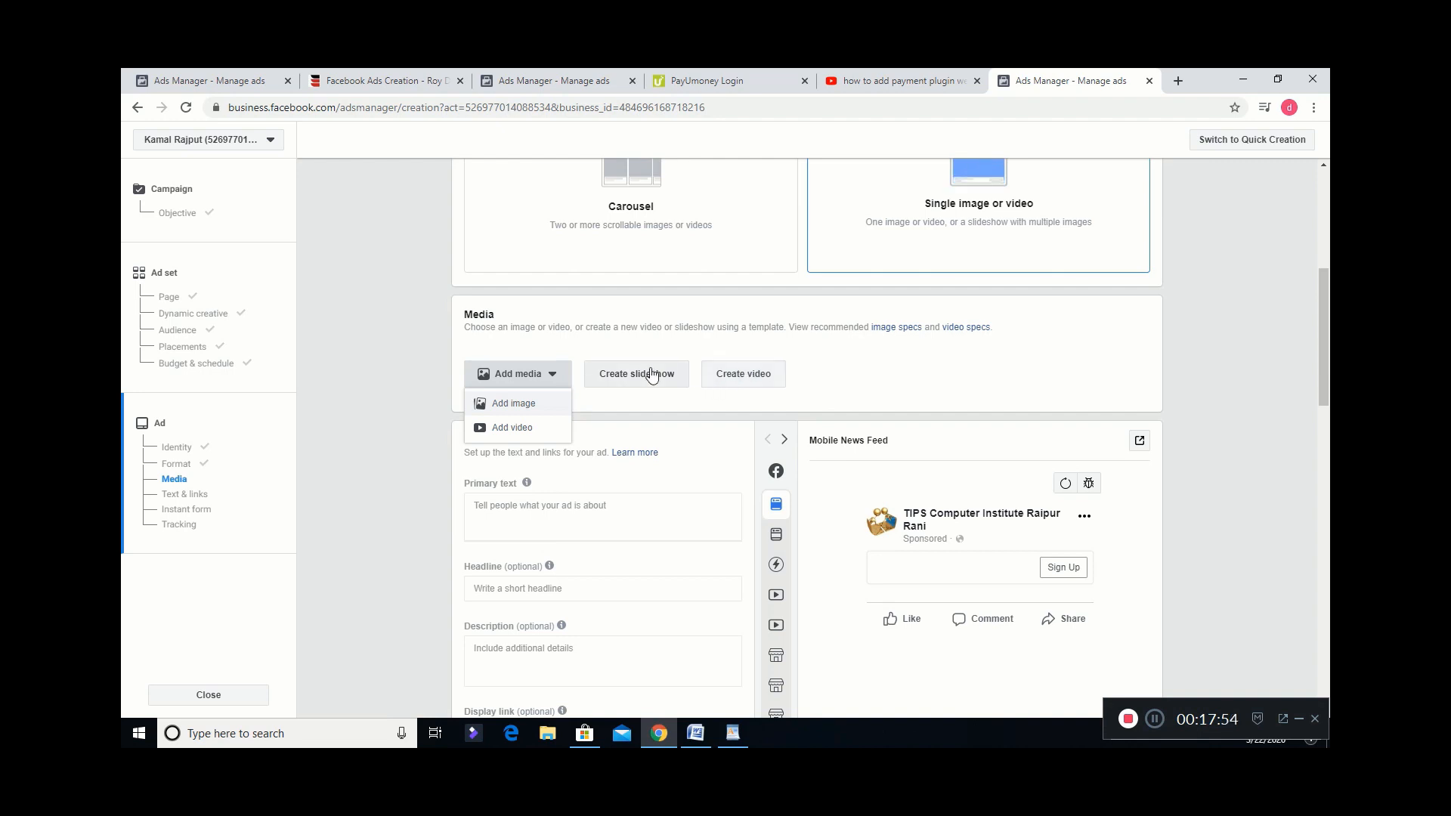
pyautogui.click(542, 410)
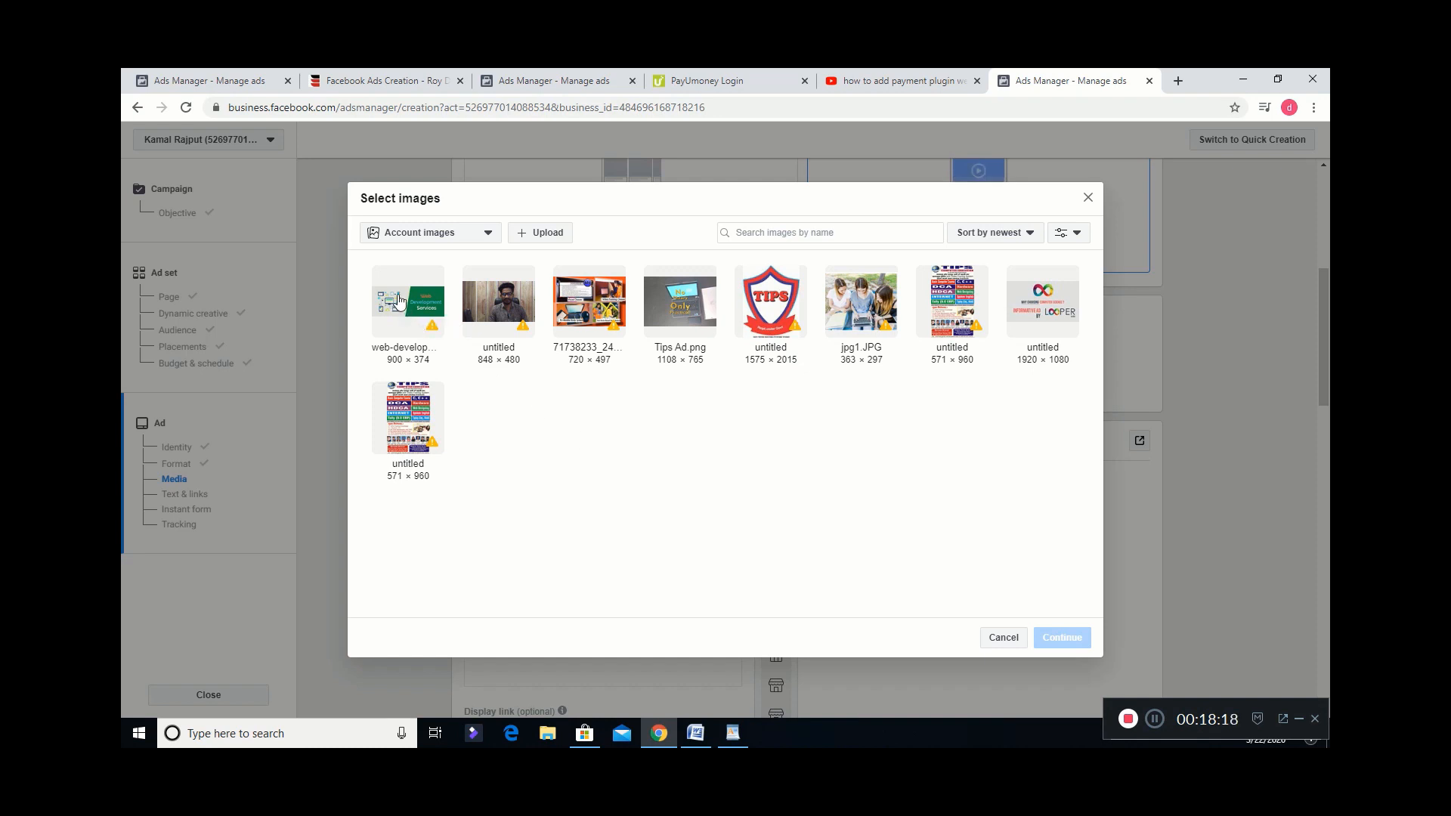
pyautogui.click(399, 300)
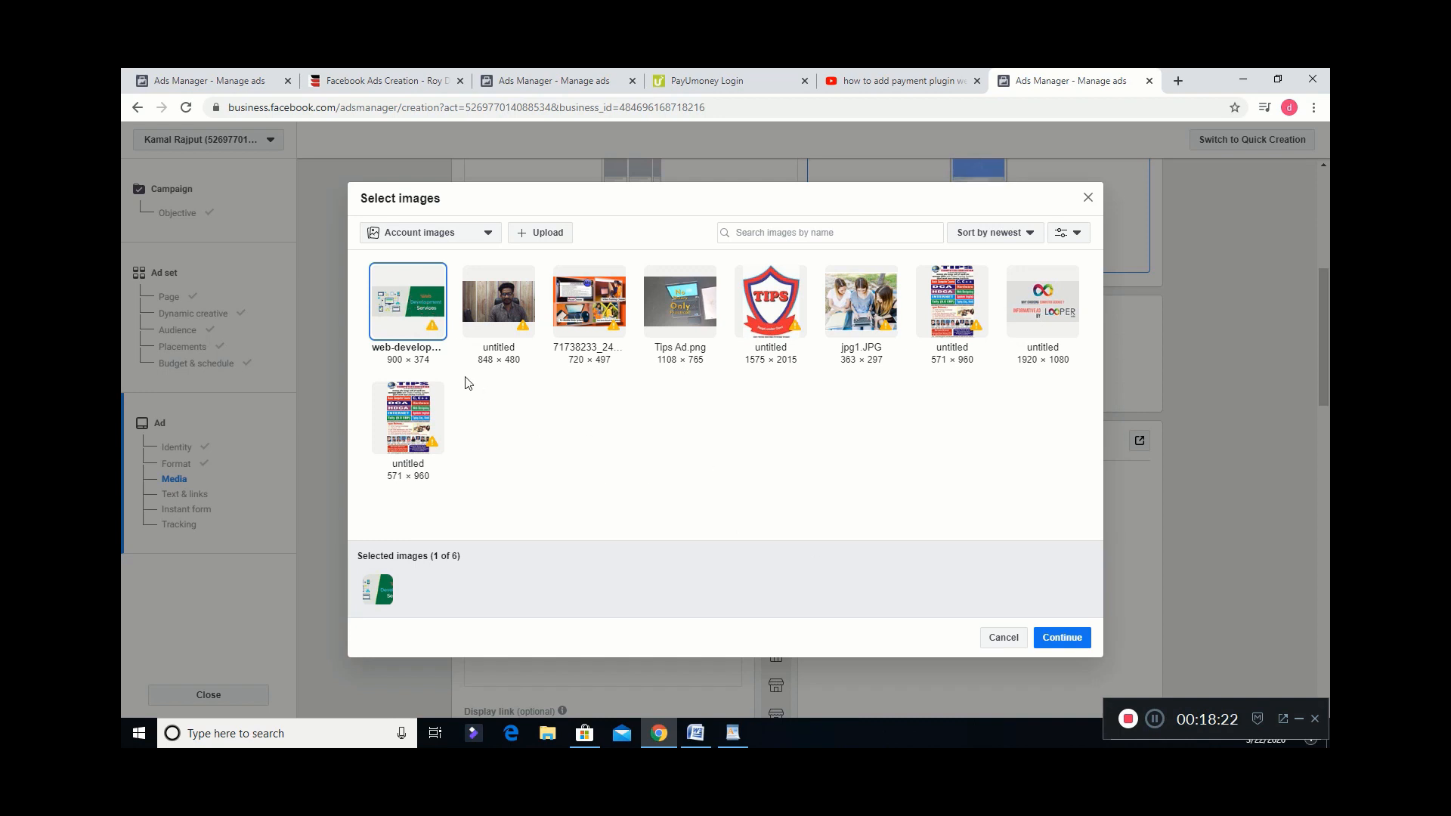
pyautogui.click(1063, 640)
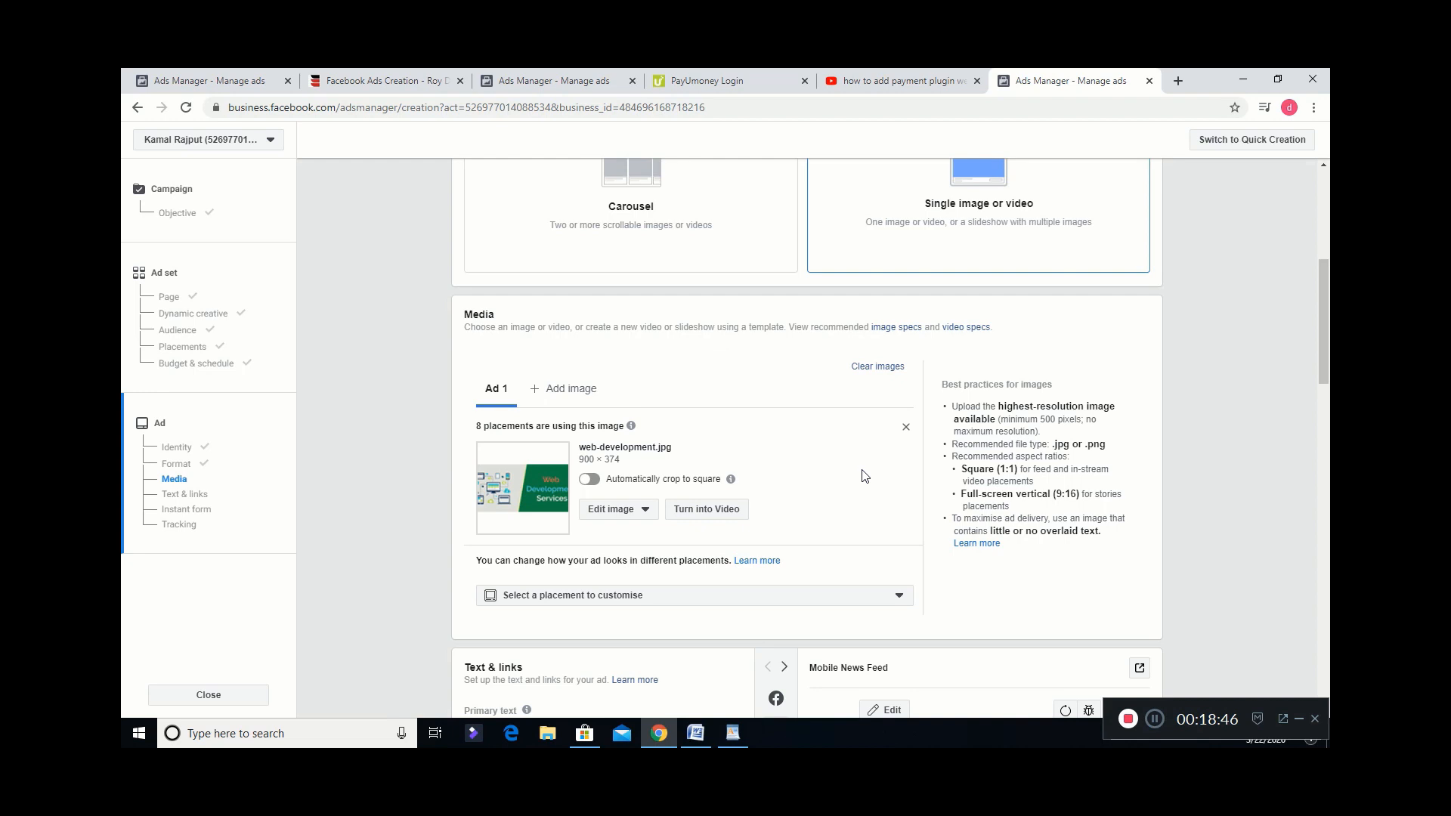
# Enter "to grow your business contact us" as the first line of the ad's primary text.
pyautogui.scroll(-2, 865, 476)
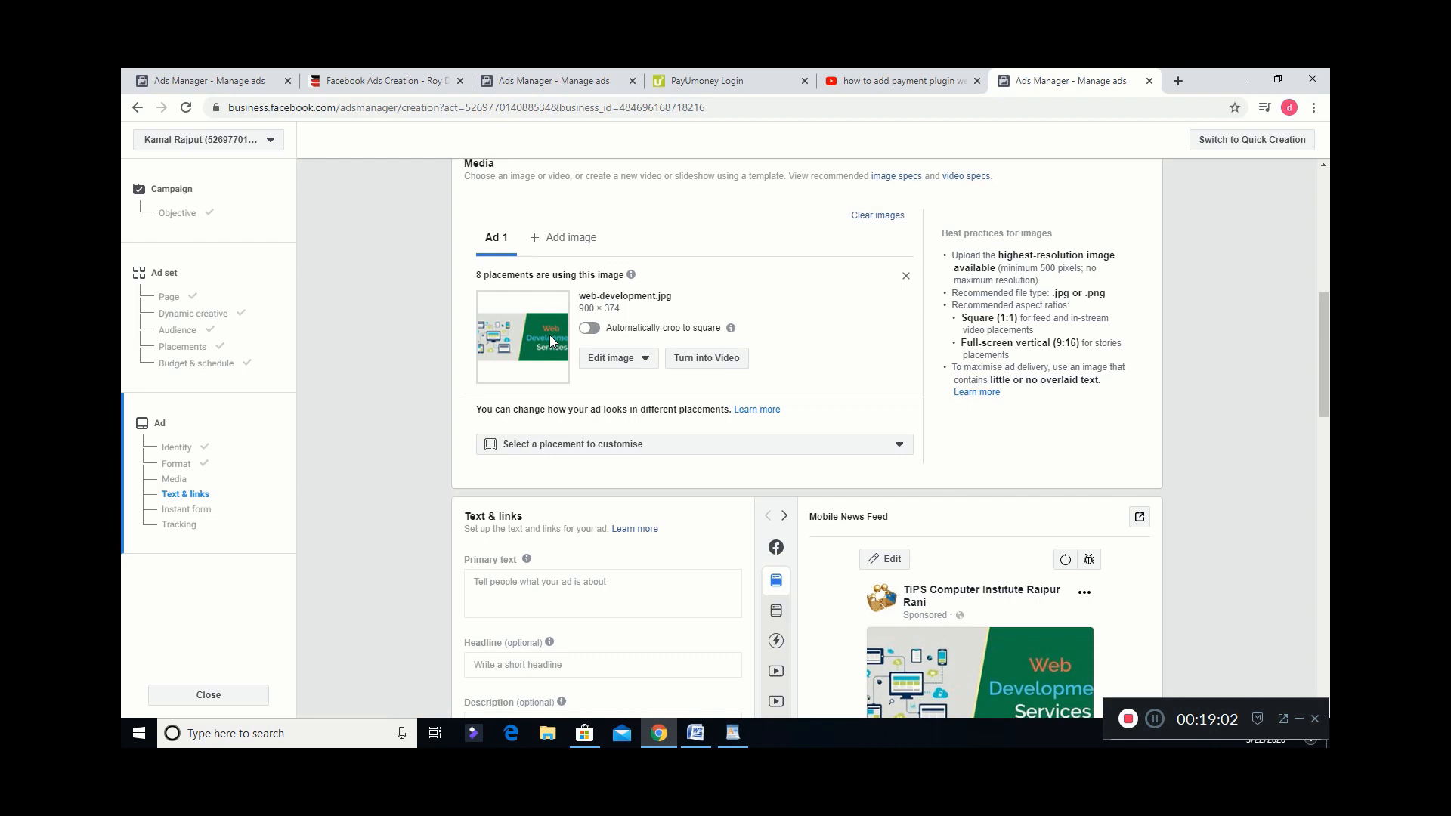
pyautogui.scroll(-1, 559, 352)
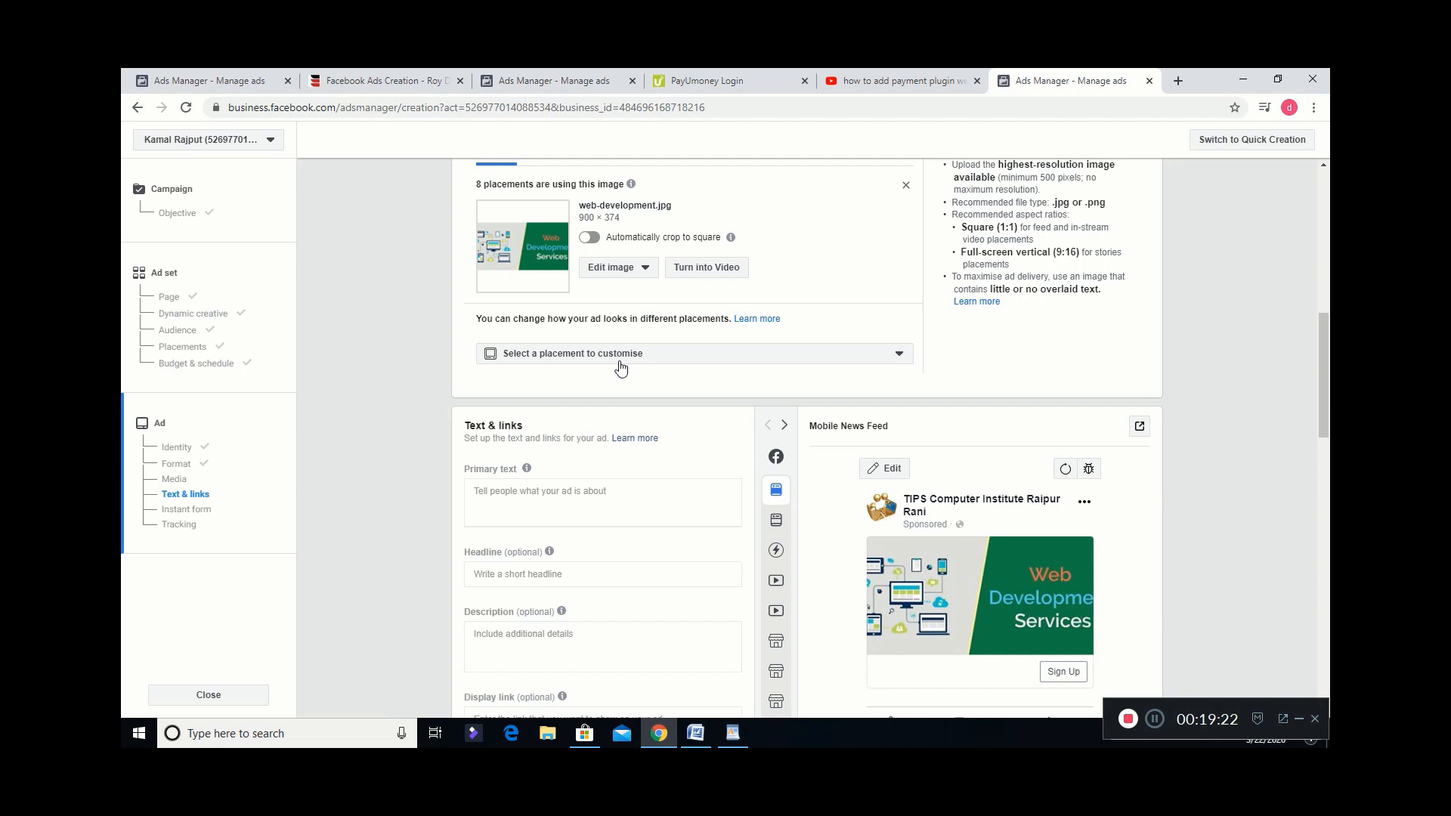
pyautogui.scroll(-2, 620, 366)
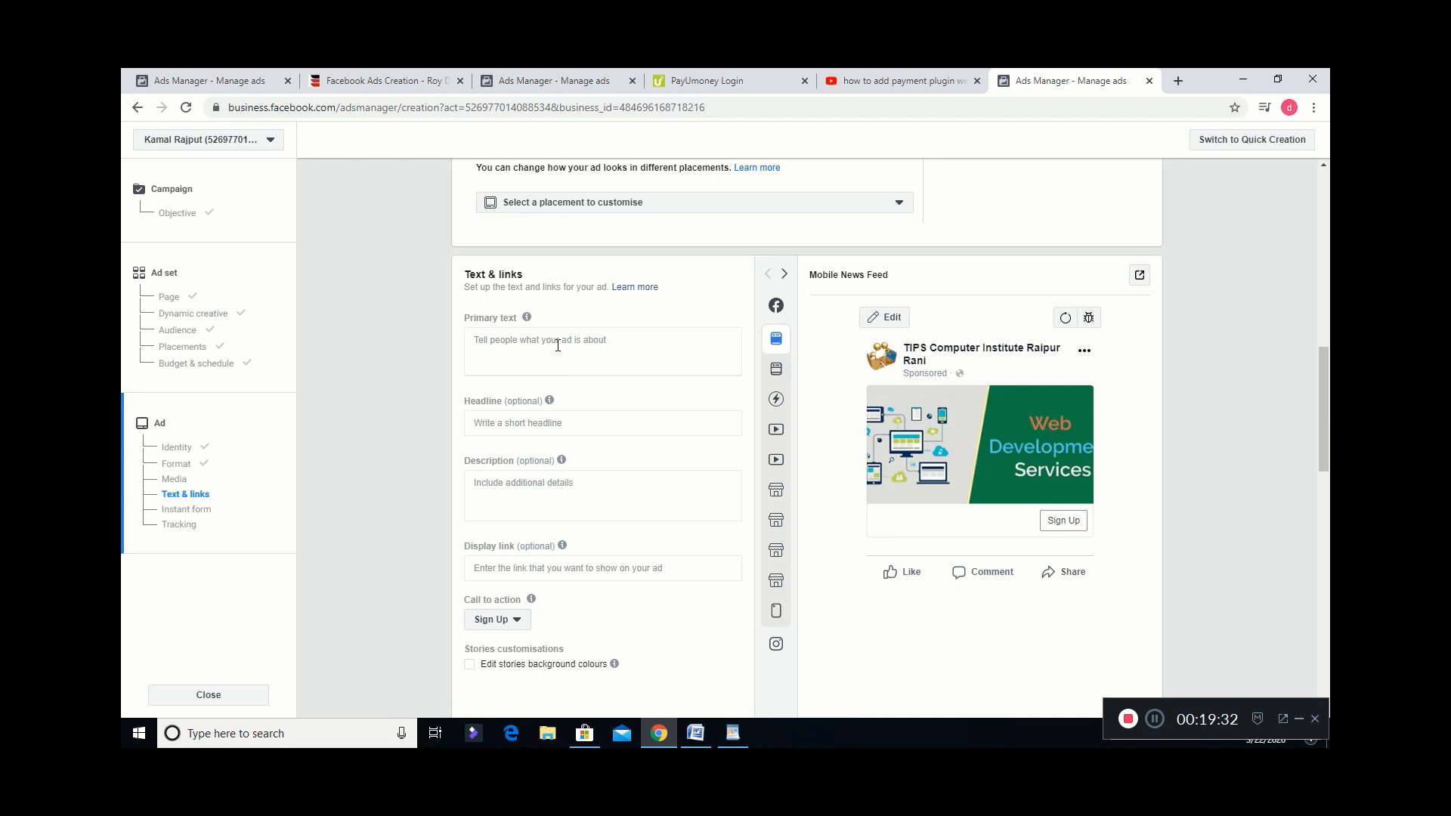
pyautogui.click(522, 332)
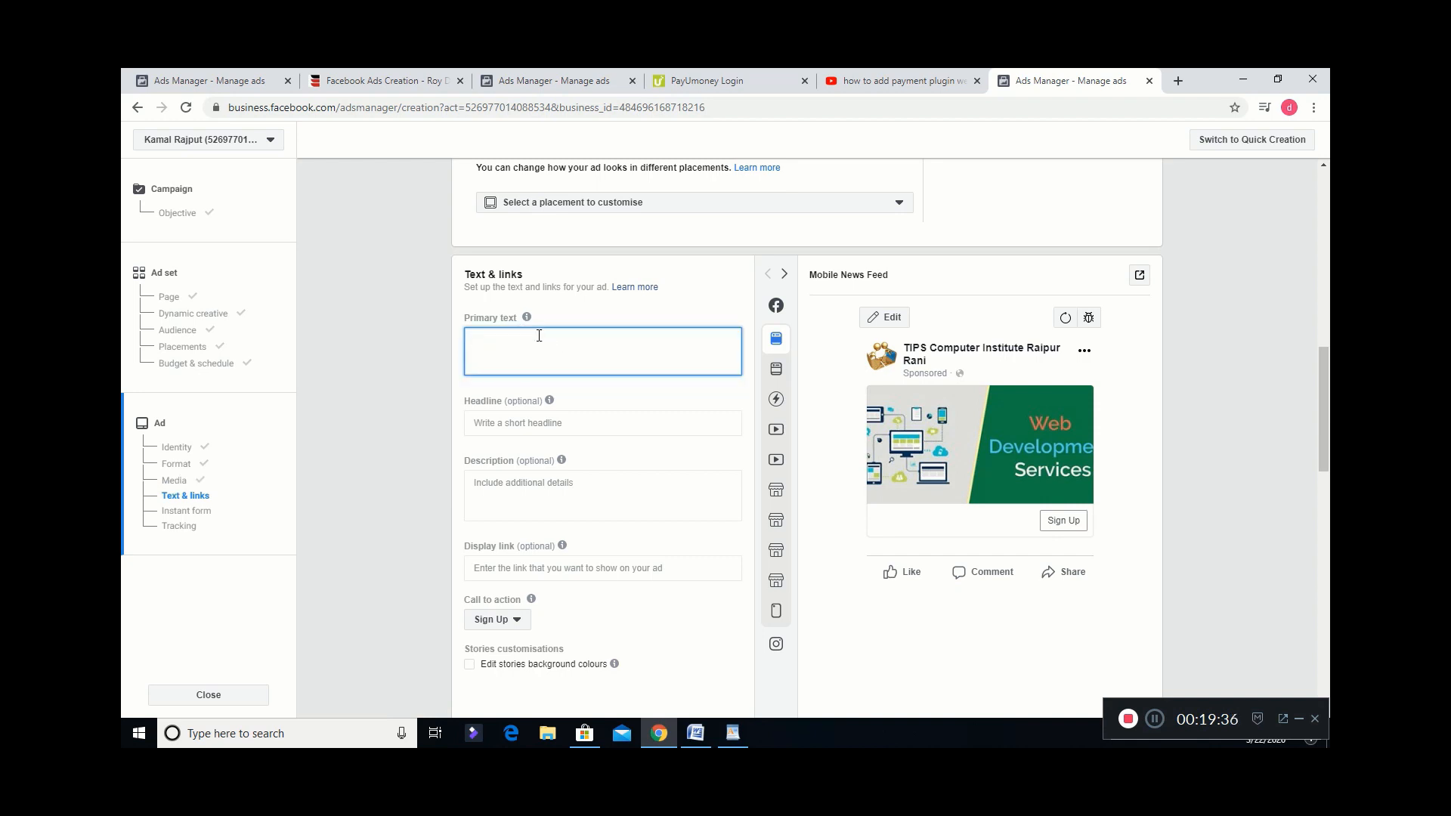
pyautogui.write('to mak')
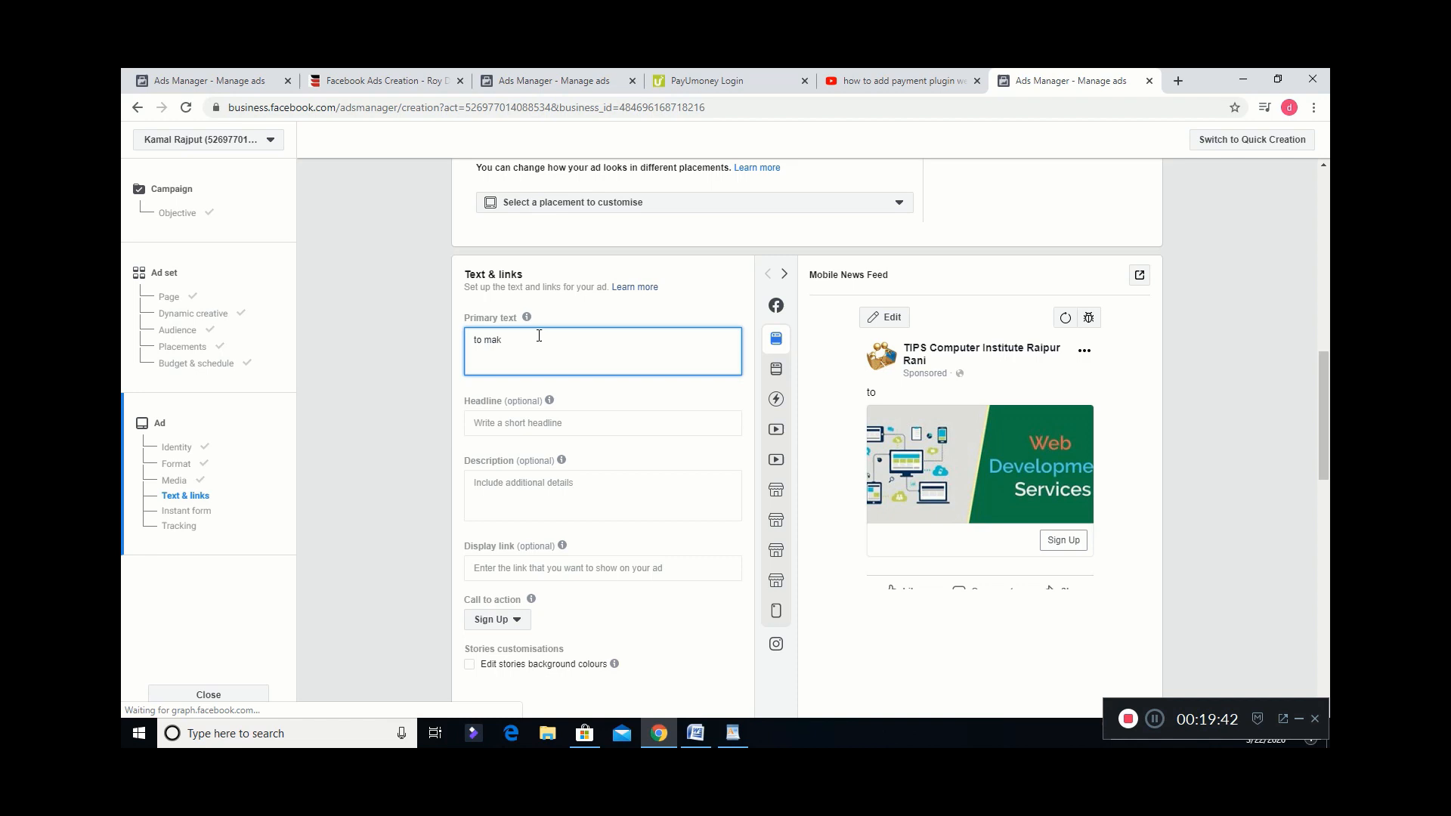
pyautogui.write('e')
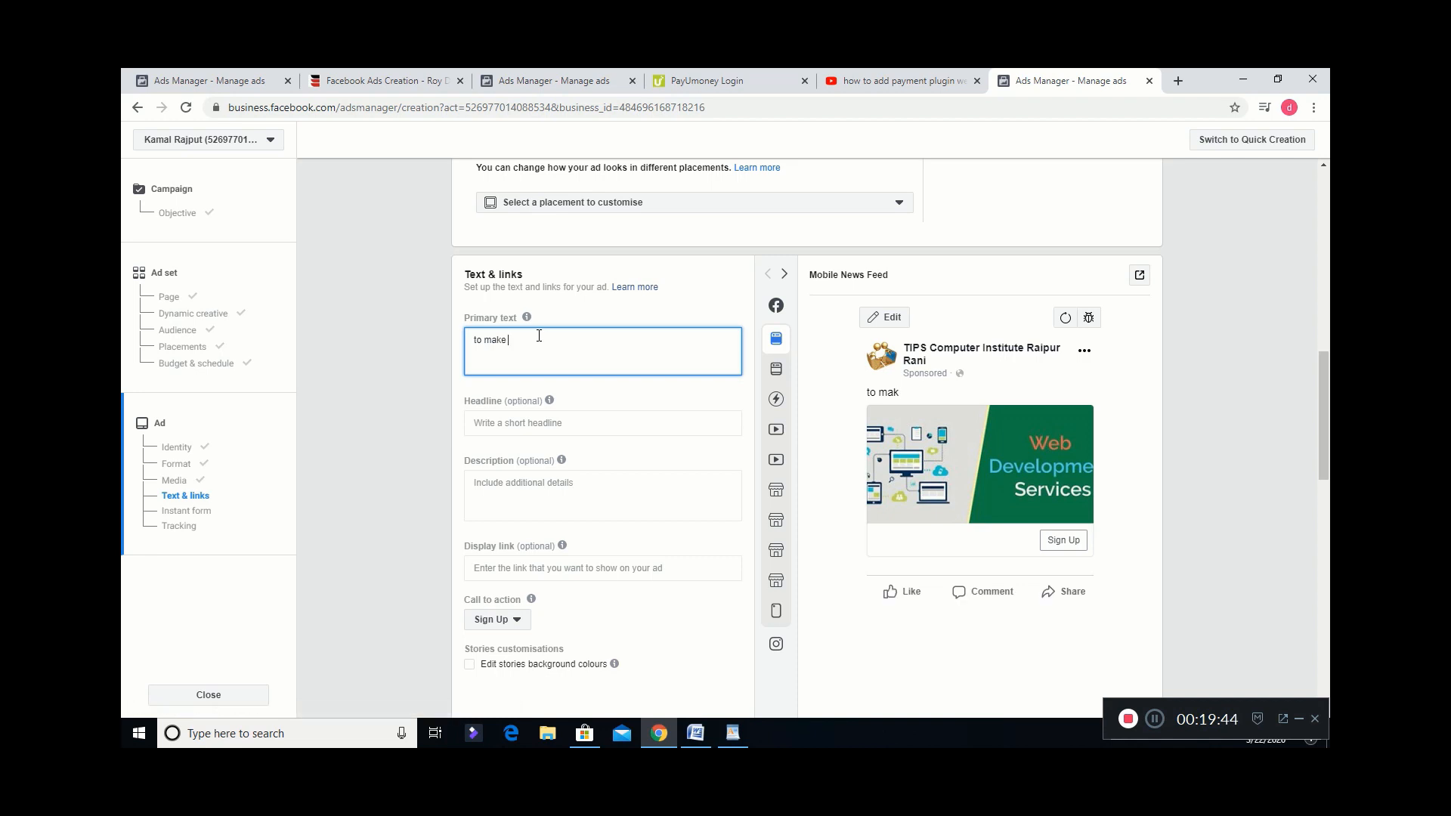
pyautogui.press('BackSpace')
pyautogui.press('BackSpace')
pyautogui.press('BackSpace')
pyautogui.press('BackSpace')
pyautogui.write('grow')
pyautogui.write(' your business ')
pyautogui.write('com')
pyautogui.press('BackSpace')
pyautogui.write('ntact us ')
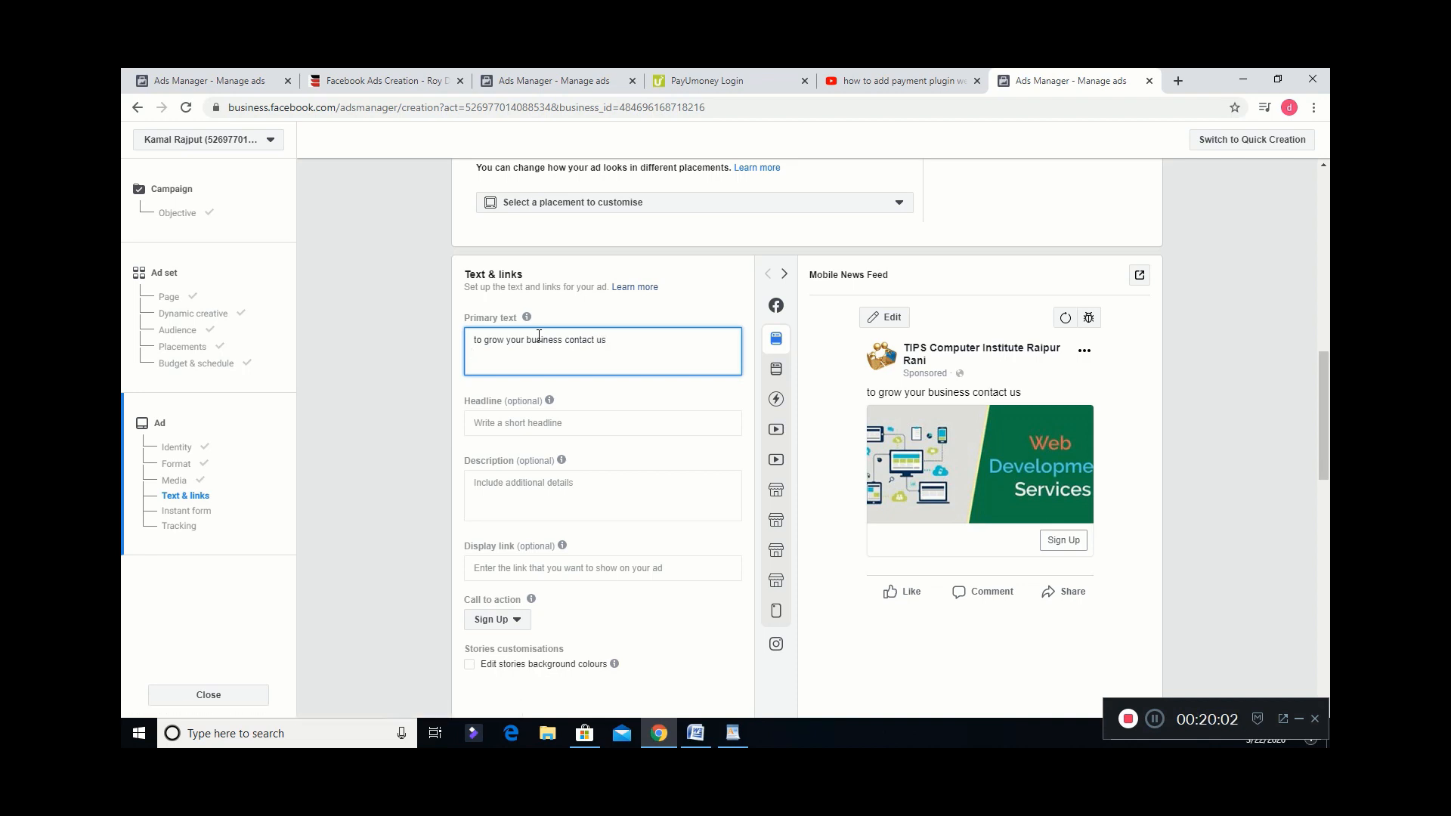
# Add a second line to the primary text reading "we will help you grow your business digitally.".
pyautogui.write('we will help you grou')
pyautogui.press('BackSpace')
pyautogui.write('w')
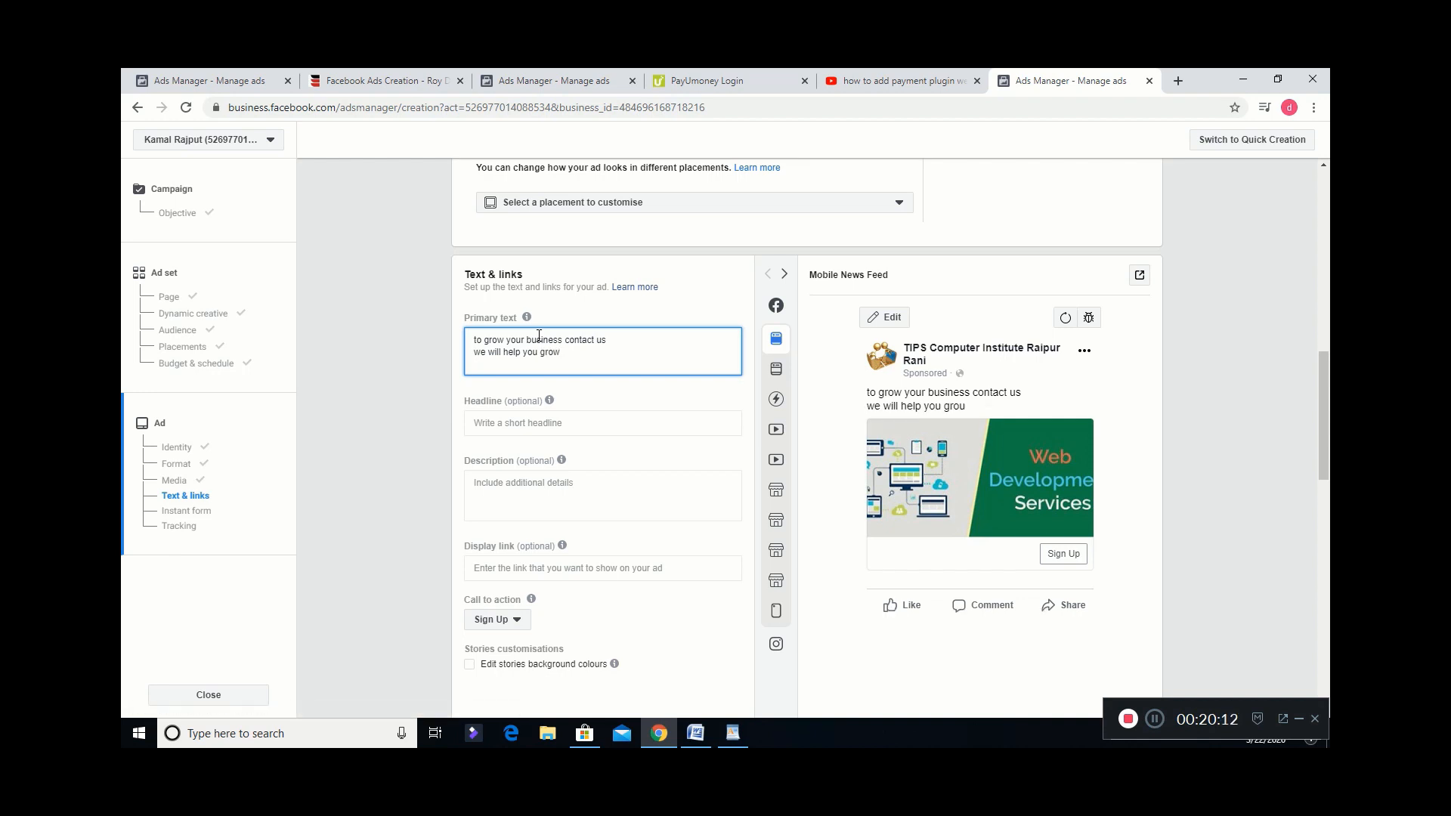
pyautogui.write(' your business through')
pyautogui.press('BackSpace')
pyautogui.press('BackSpace')
pyautogui.press('BackSpace')
pyautogui.press('BackSpace')
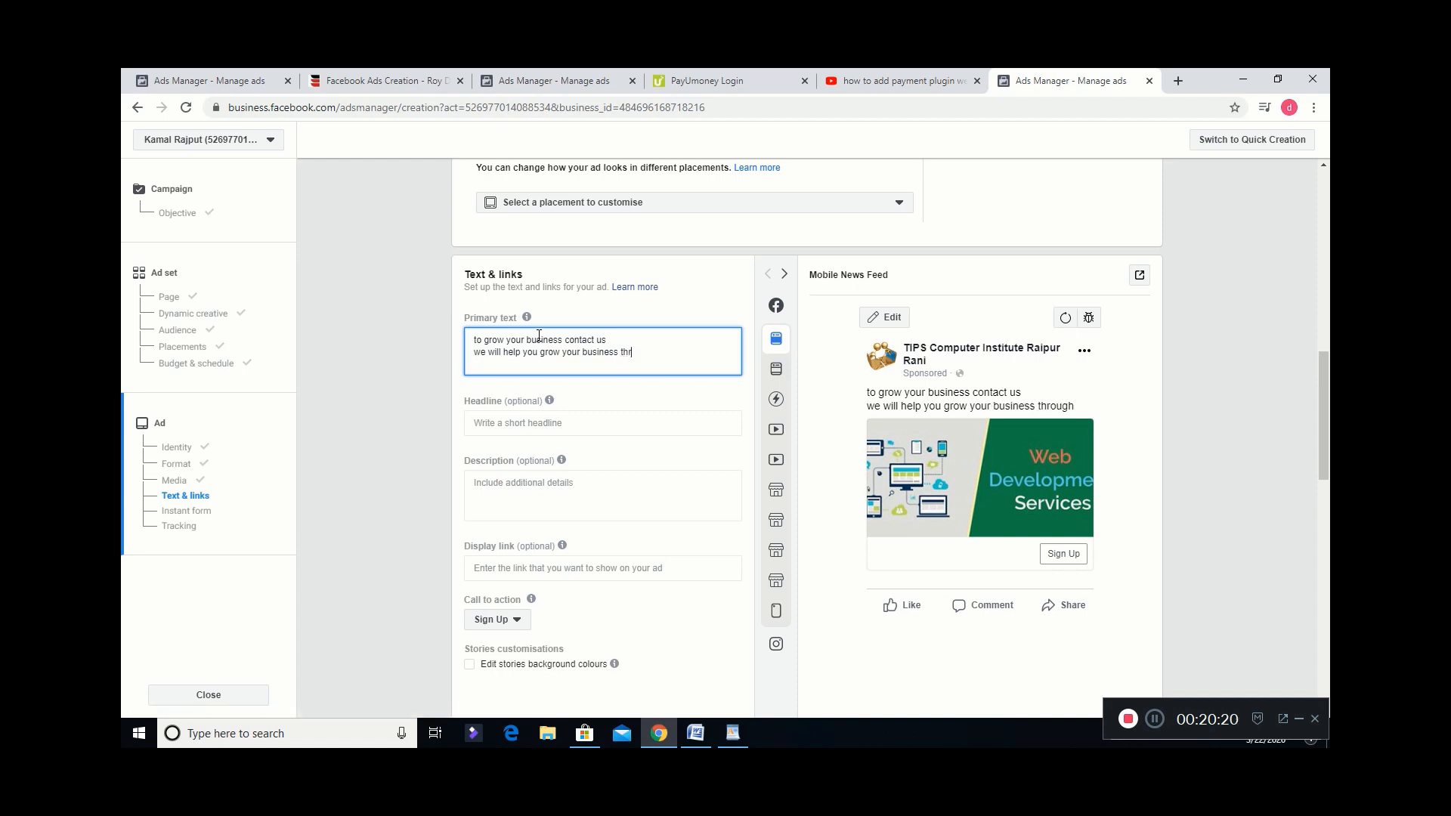
pyautogui.press('BackSpace')
pyautogui.press('BackSpace')
pyautogui.press('BackSpace')
pyautogui.write('digitall')
# Enter the ad headline "apply now and get 30% discount".
pyautogui.click(549, 420)
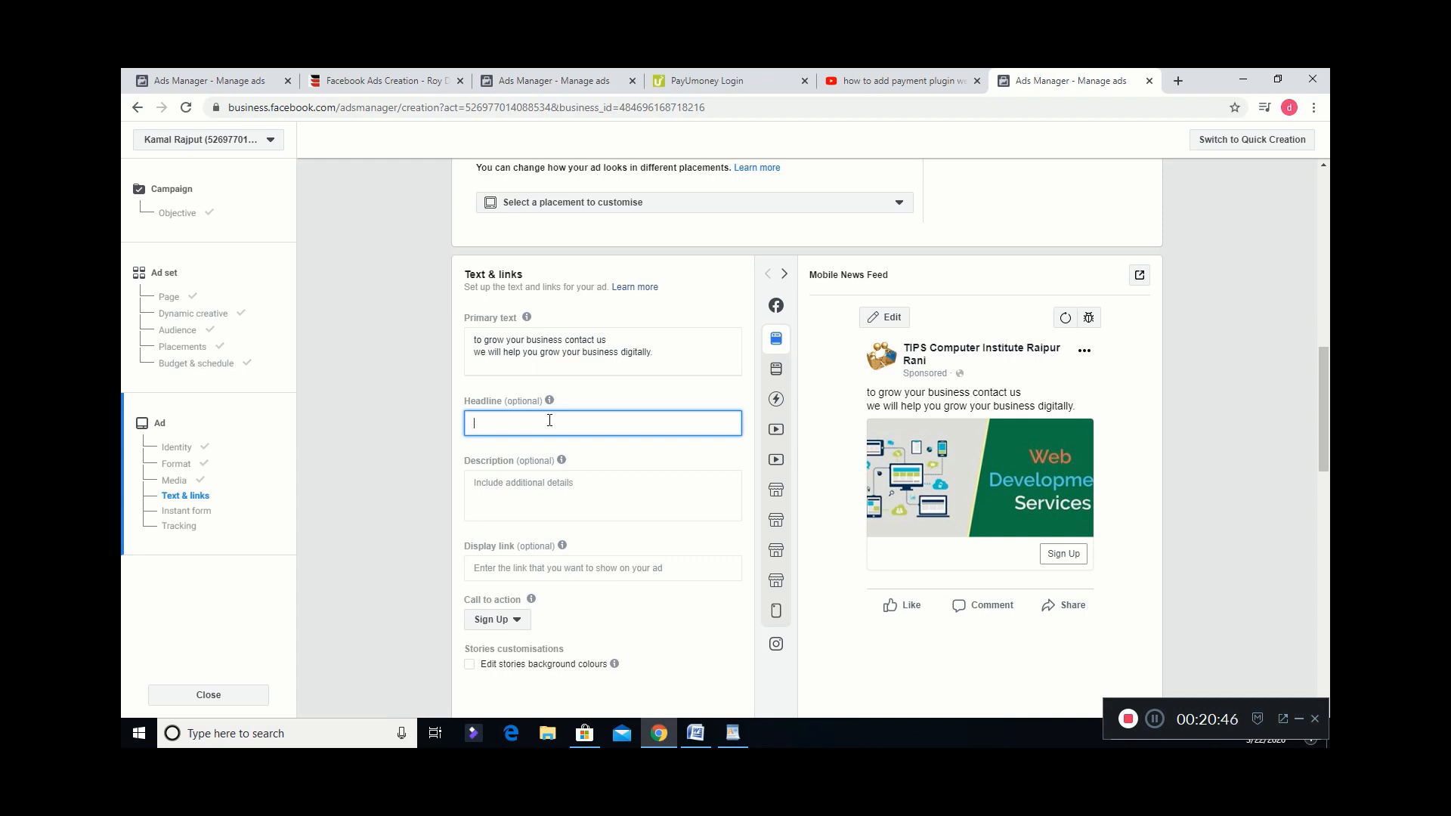
pyautogui.write('ply now a')
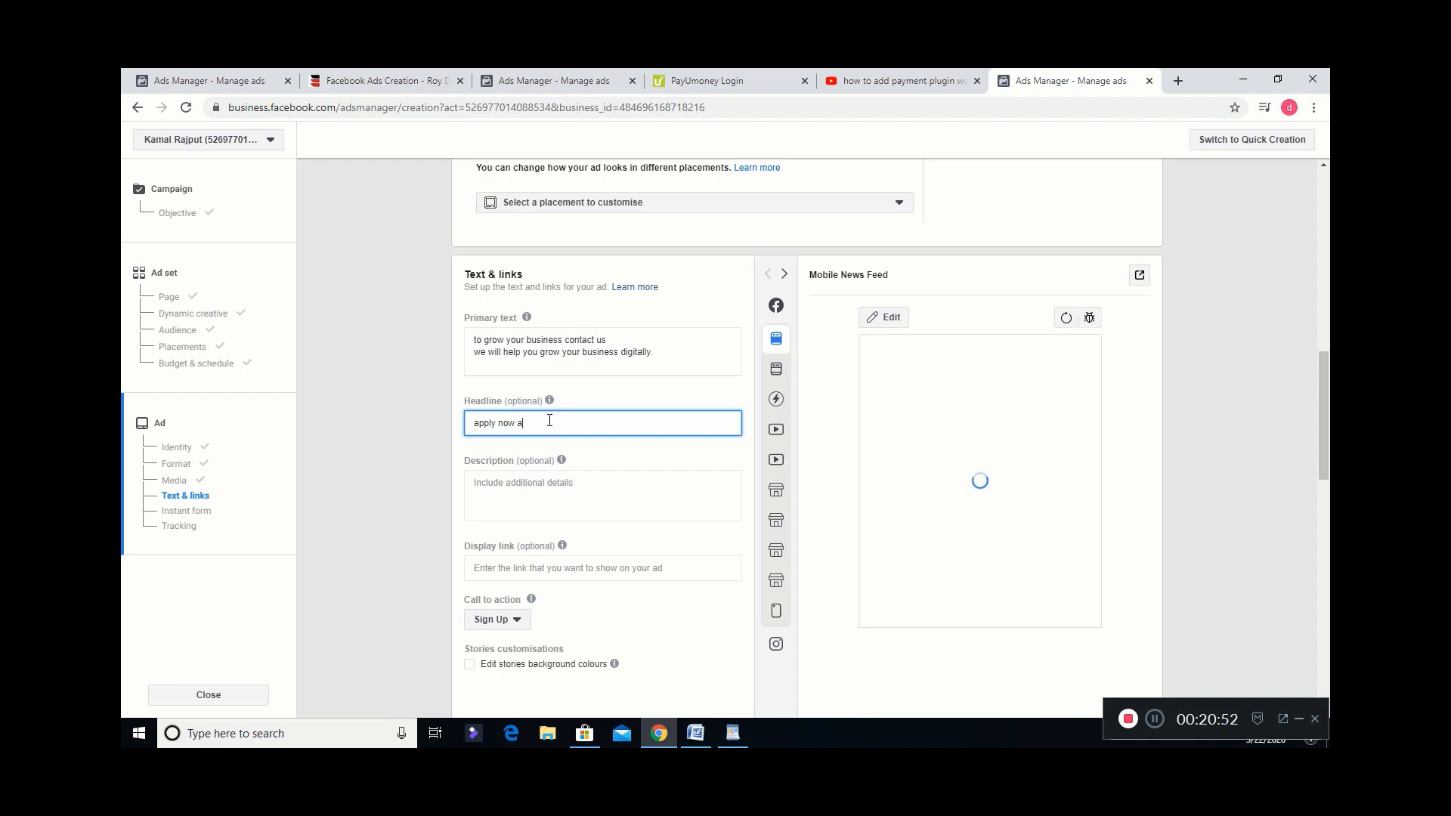
pyautogui.press('BackSpace')
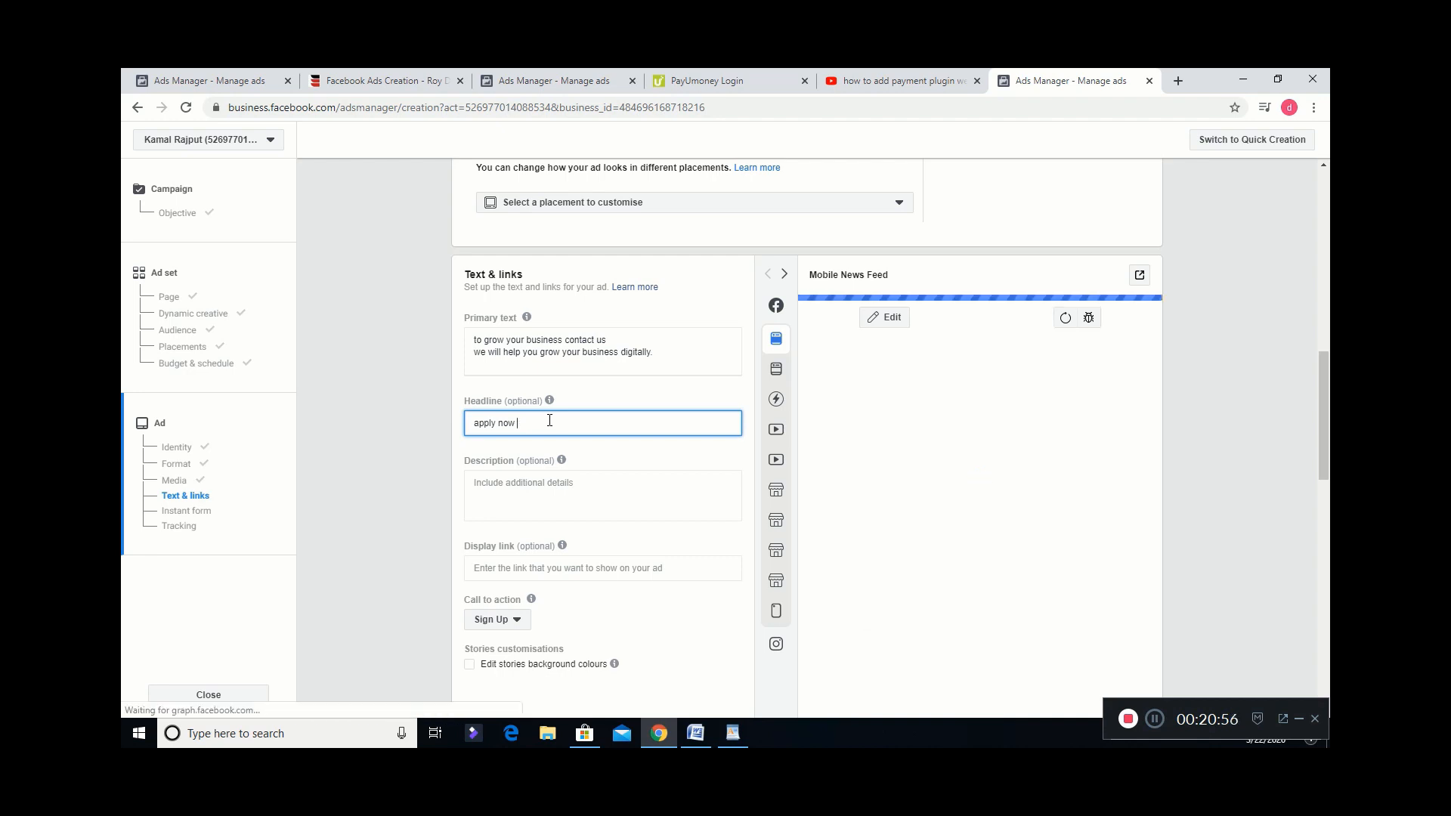
pyautogui.write('and')
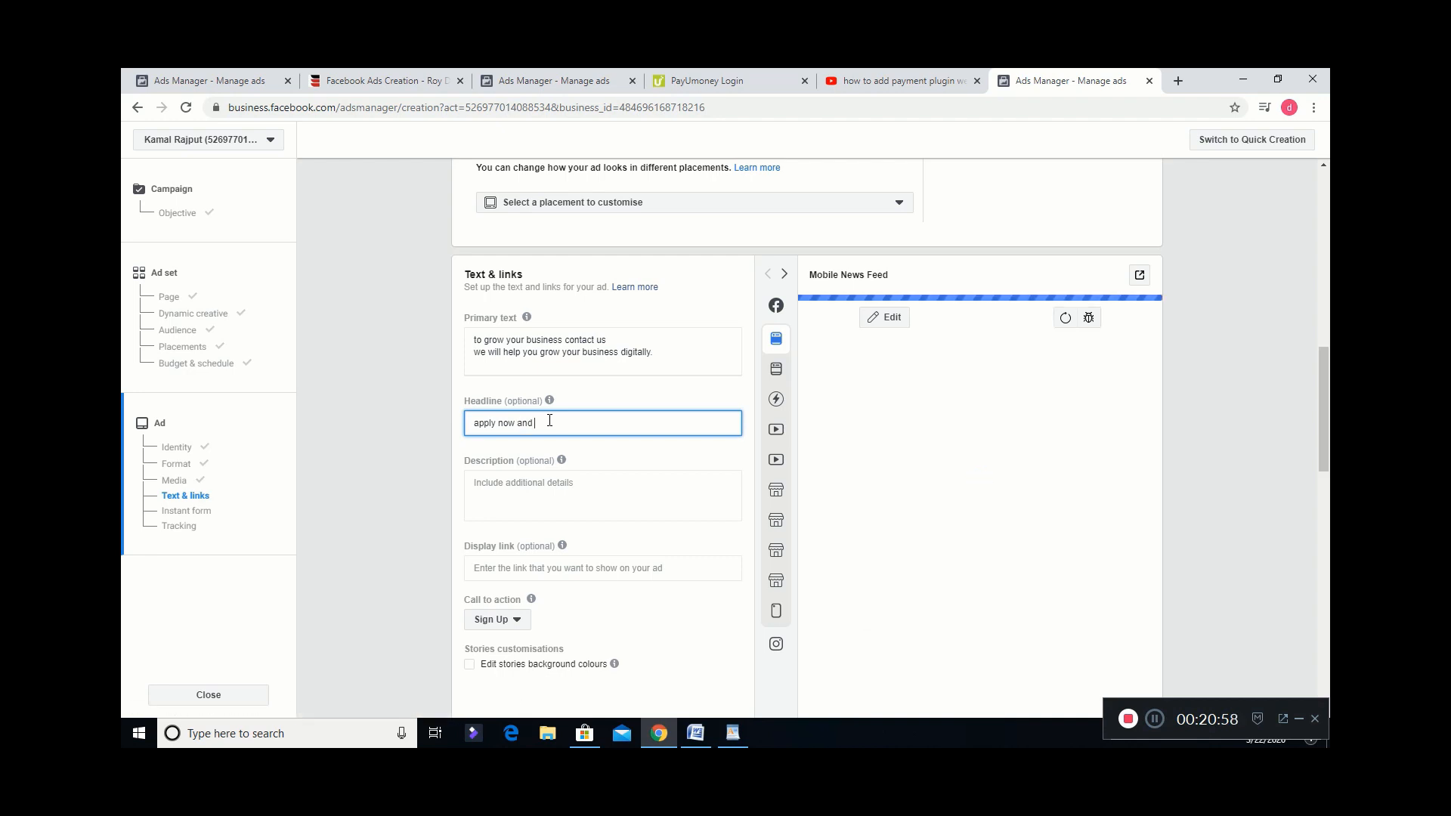
pyautogui.write(' ge')
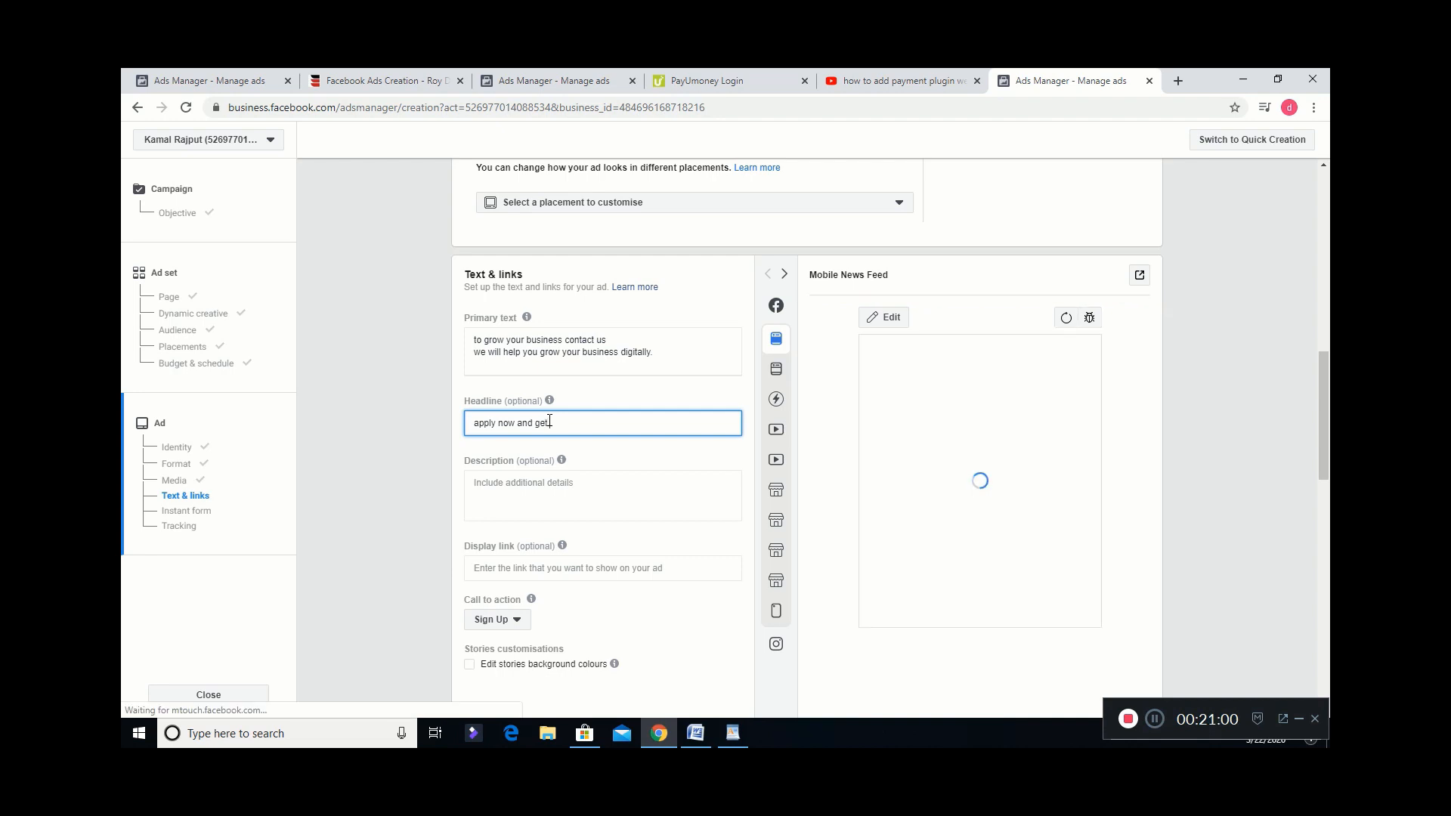
pyautogui.write('t 30')
pyautogui.write('%')
pyautogui.write(' s')
pyautogui.write('isc')
pyautogui.write('ount')
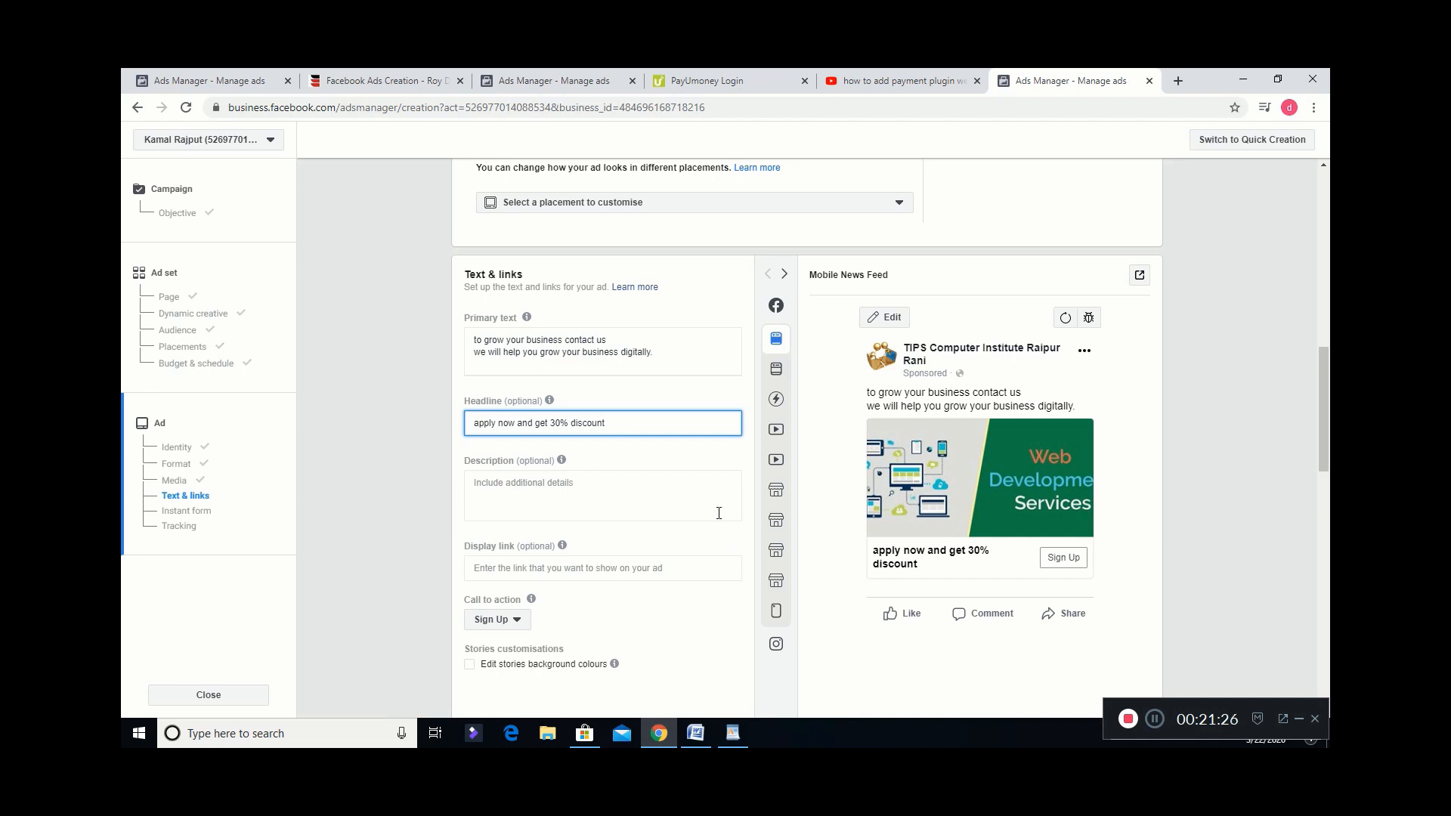
# Enter the ad description "offer available for first 25 candidates".
pyautogui.click(581, 493)
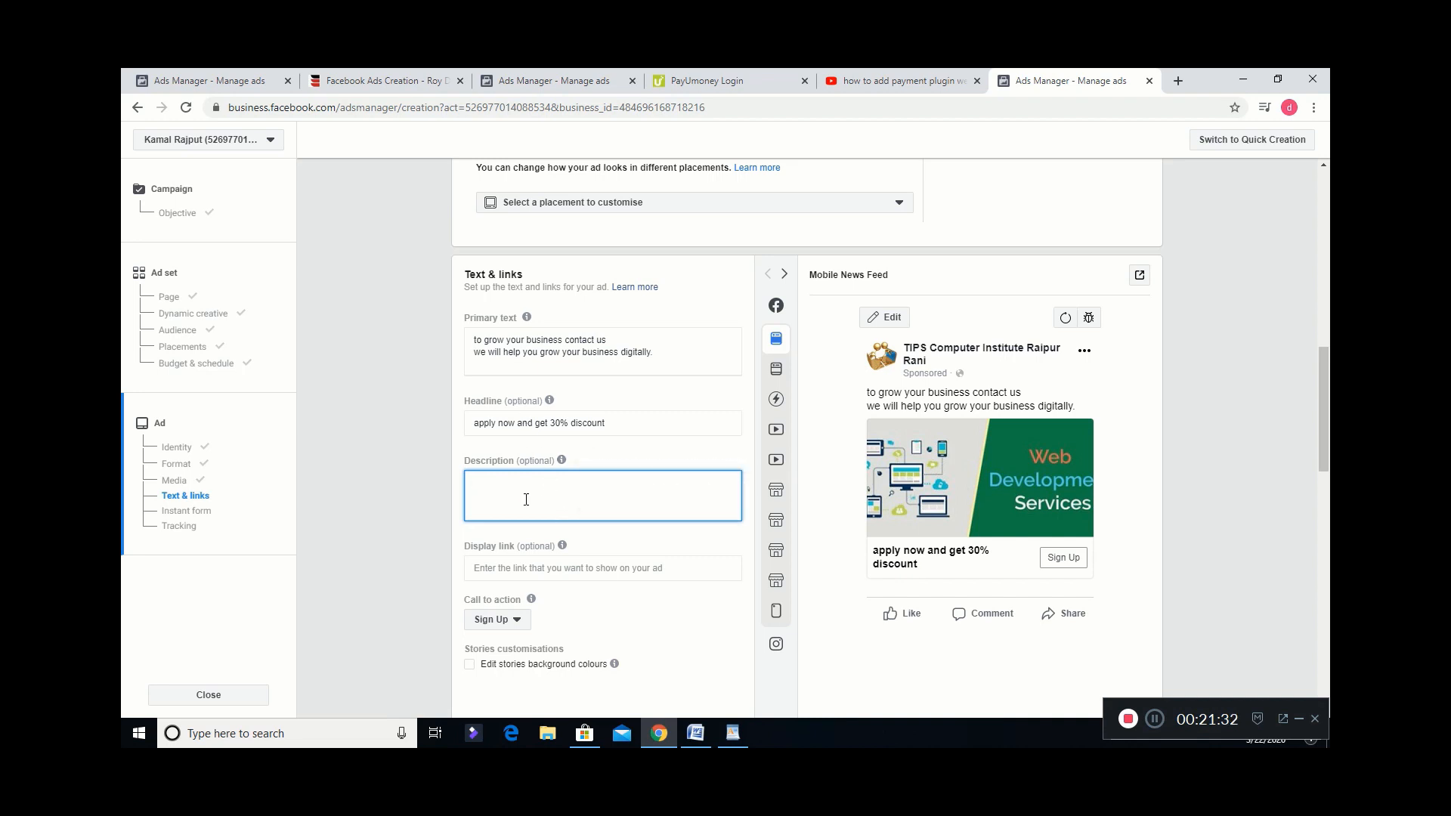
pyautogui.write('offer acvailabale for')
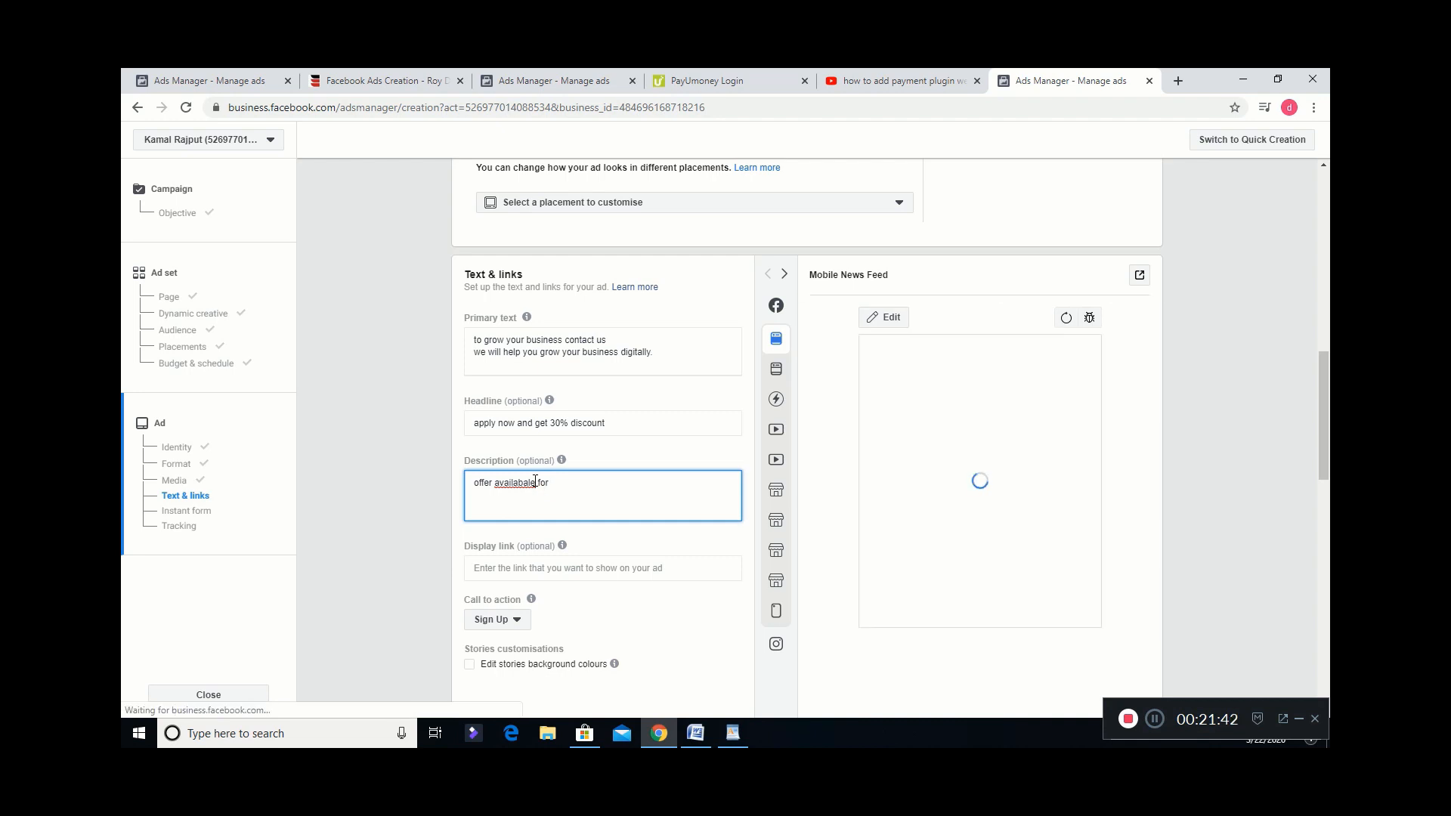
pyautogui.click(535, 482)
pyautogui.press('BackSpace')
pyautogui.press('BackSpace')
pyautogui.press('BackSpace')
pyautogui.write('le for fir')
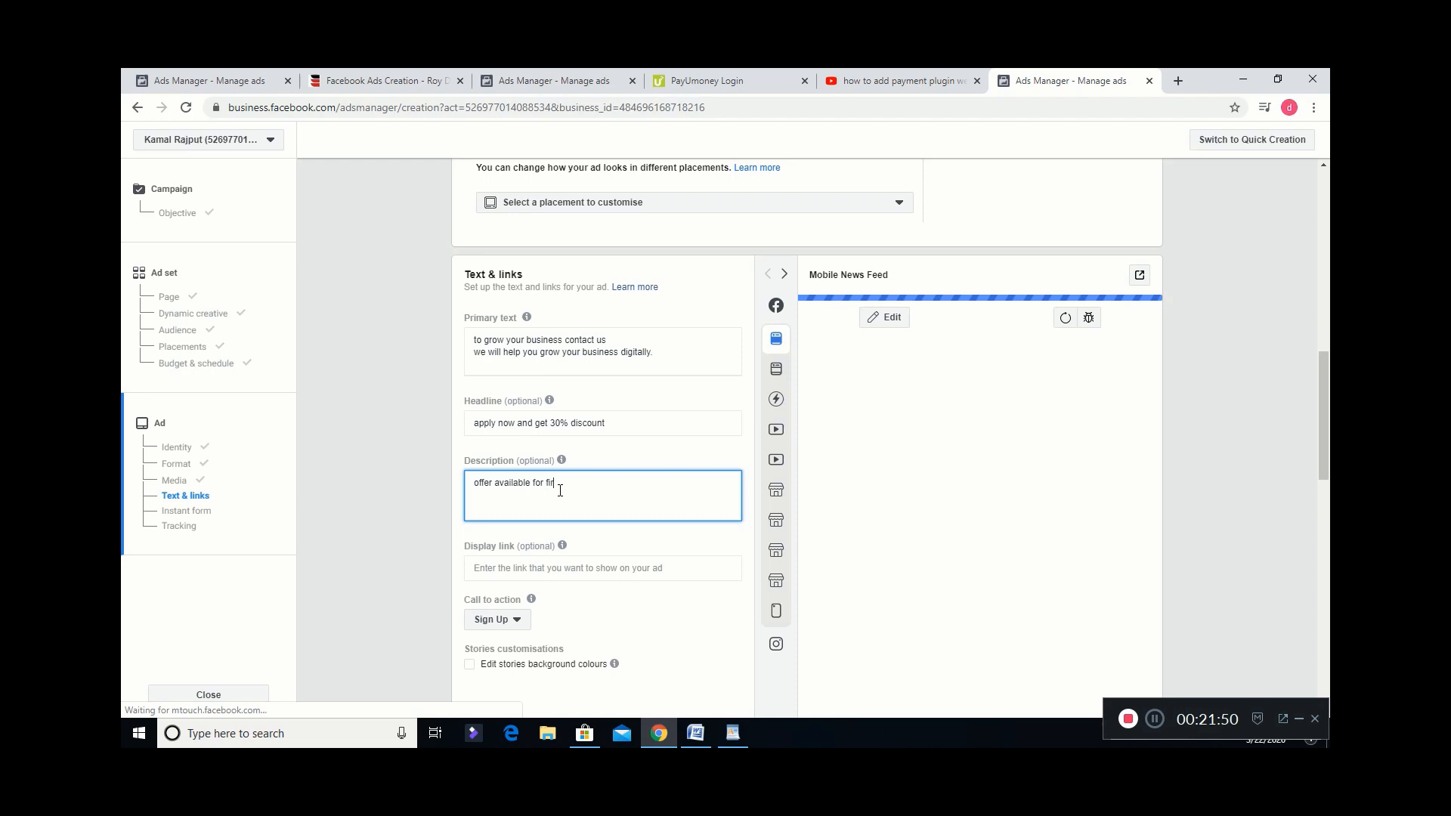
pyautogui.write('st')
pyautogui.write('25')
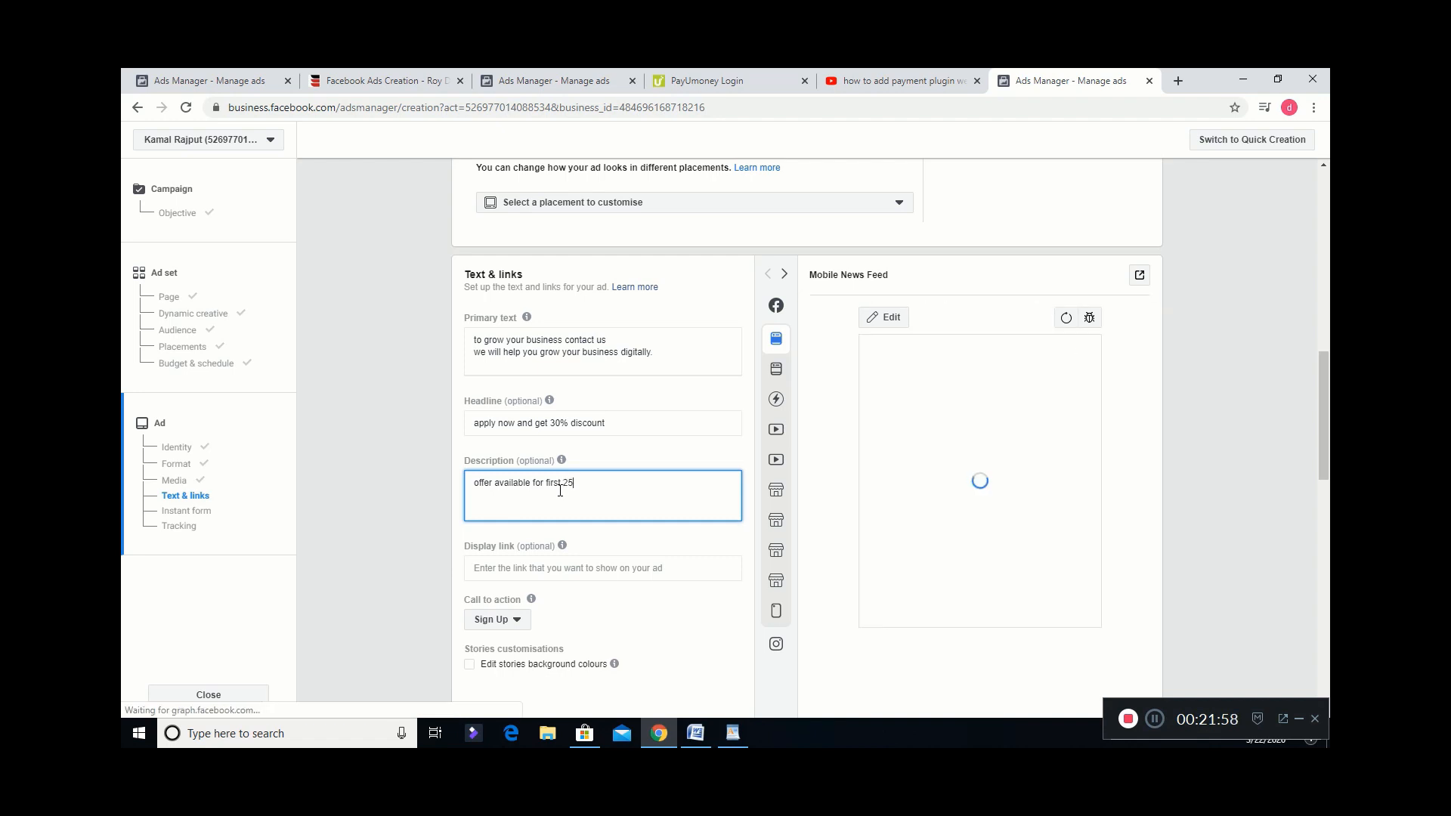
pyautogui.write(' candi')
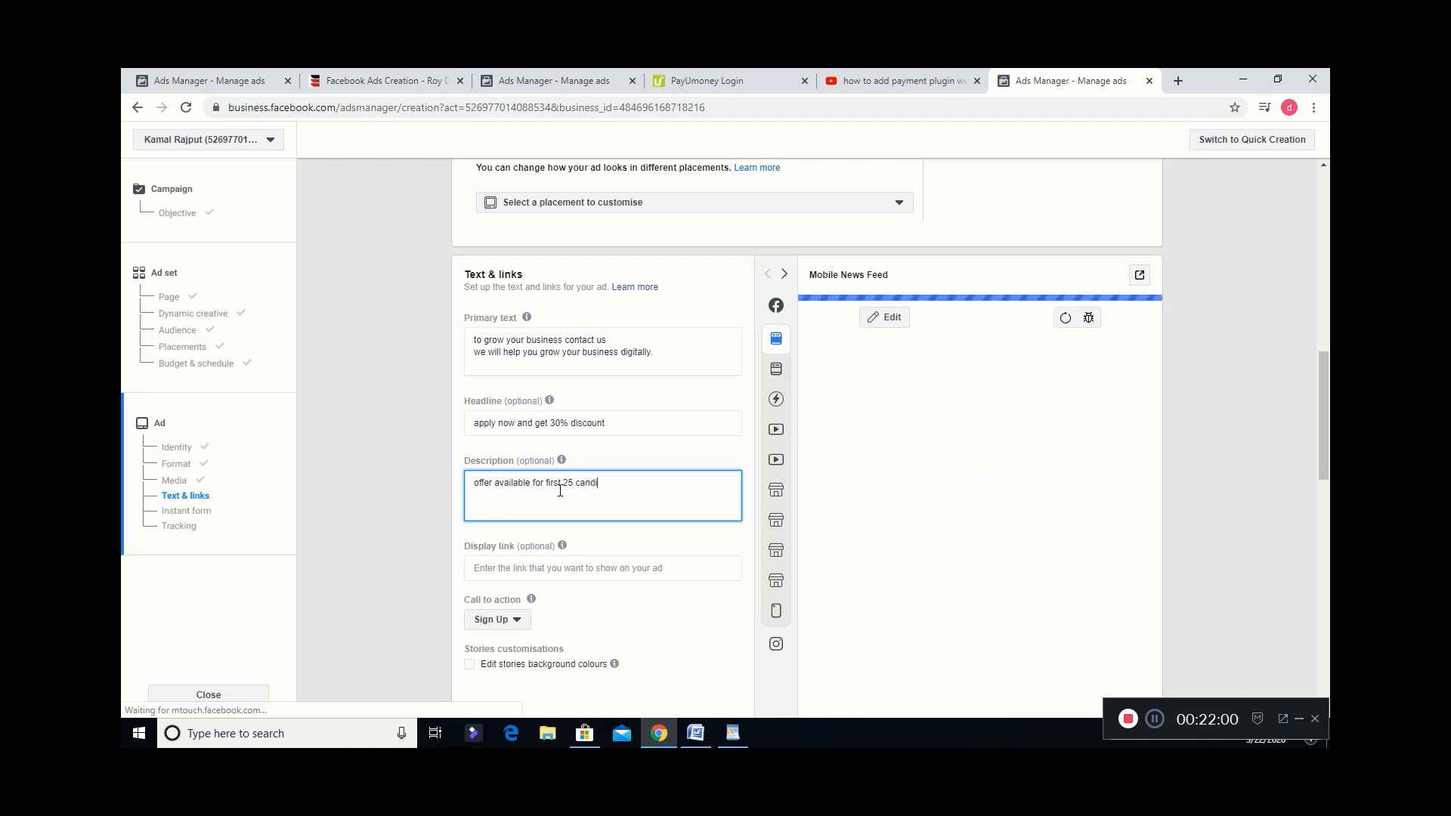
pyautogui.write('dates')
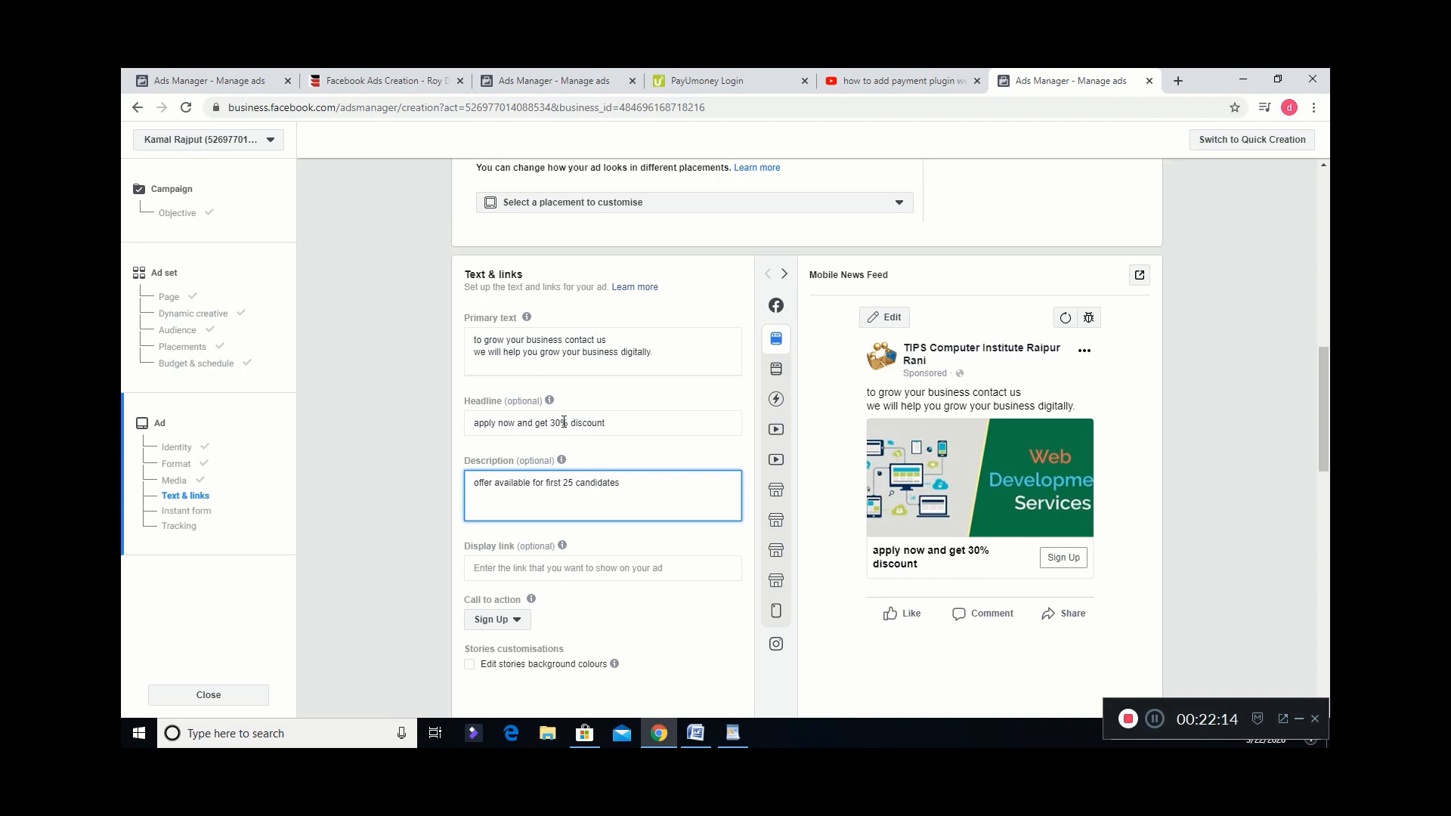
# Shorten the ad headline to "apply now".
pyautogui.click(610, 423)
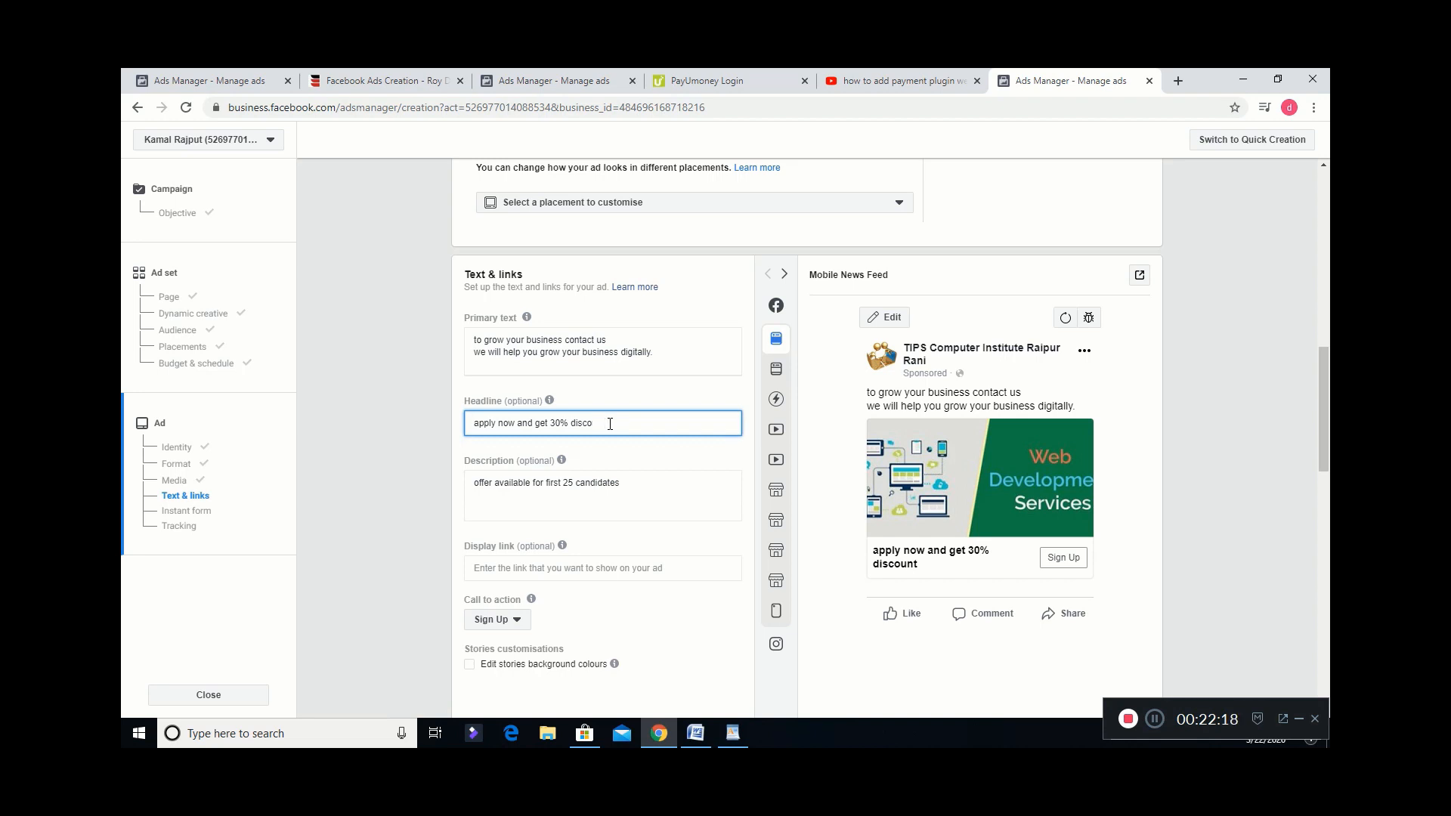
pyautogui.press('BackSpace')
pyautogui.press('BackSpace')
pyautogui.press('BackSpace')
pyautogui.press('BackSpace')
pyautogui.press('BackSpace')
pyautogui.press('BackSpace')
pyautogui.press('BackSpace')
pyautogui.press('BackSpace')
pyautogui.press('BackSpace')
pyautogui.press('BackSpace')
pyautogui.press('BackSpace')
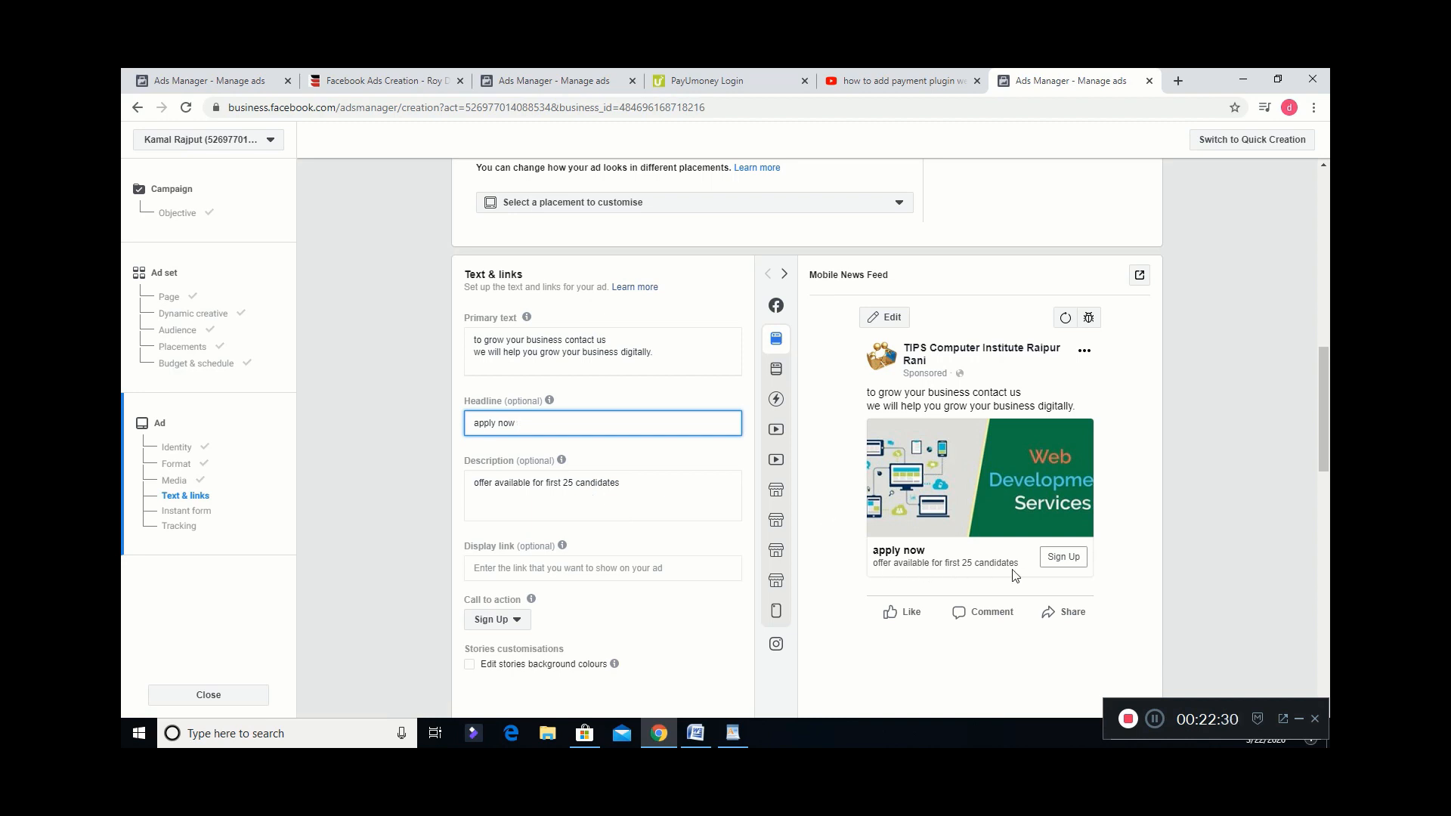
pyautogui.click(423, 511)
# Set the ad's display link to tipssmarto.in and its call to action to Apply Now.
pyautogui.scroll(-2, 423, 511)
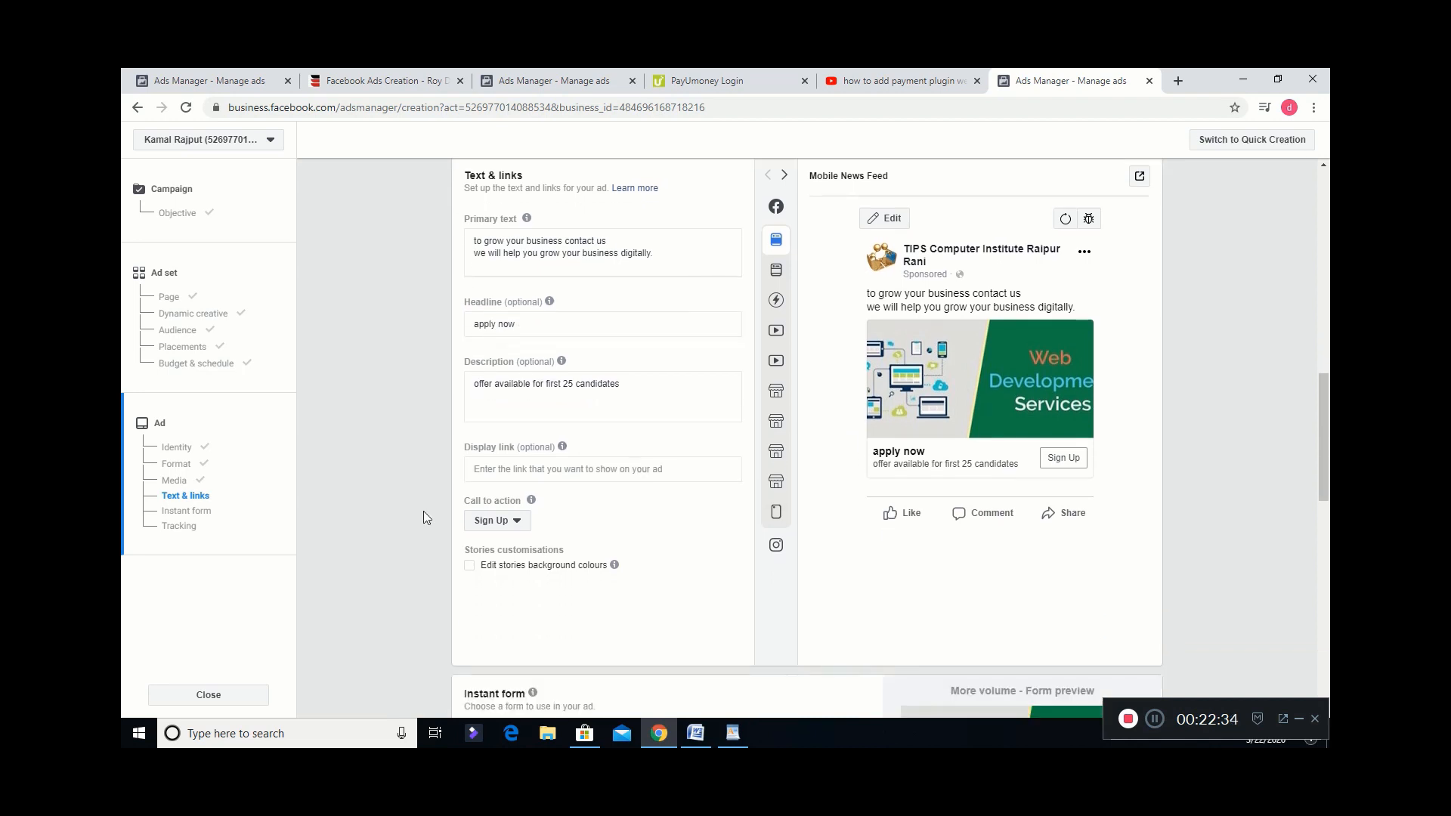
pyautogui.click(640, 415)
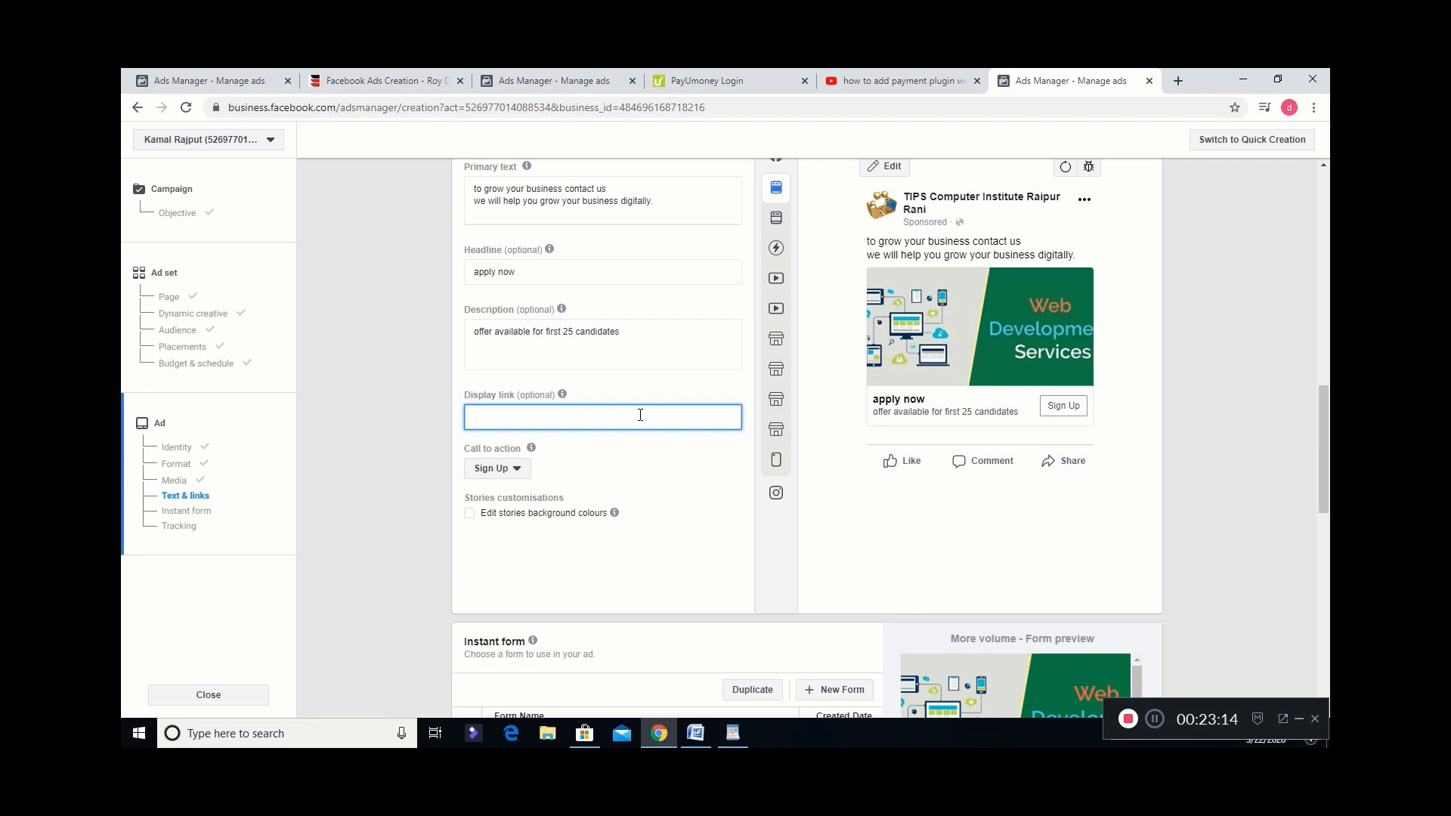
pyautogui.write('tipssmarto.in')
pyautogui.click(506, 472)
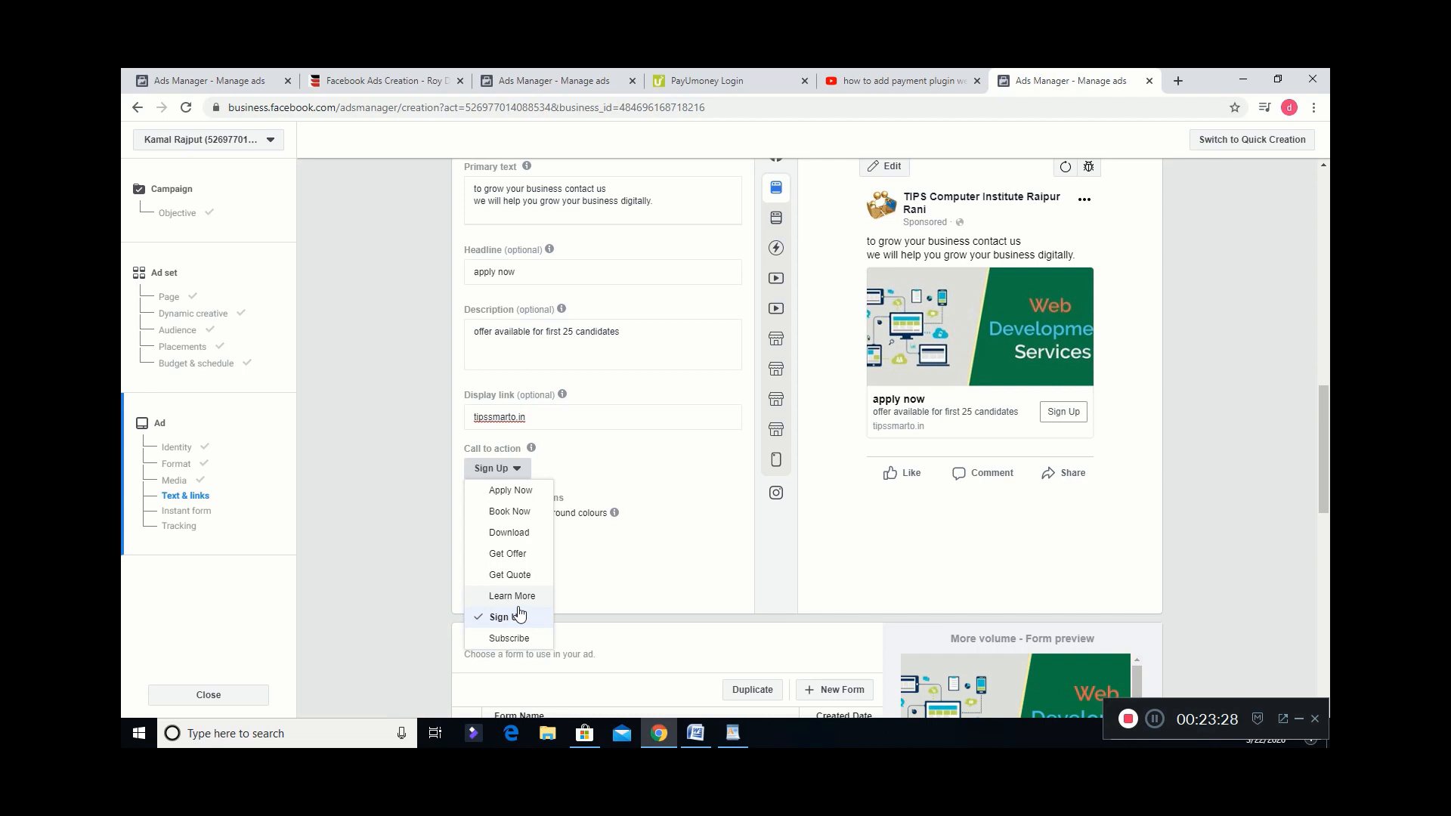
pyautogui.click(521, 493)
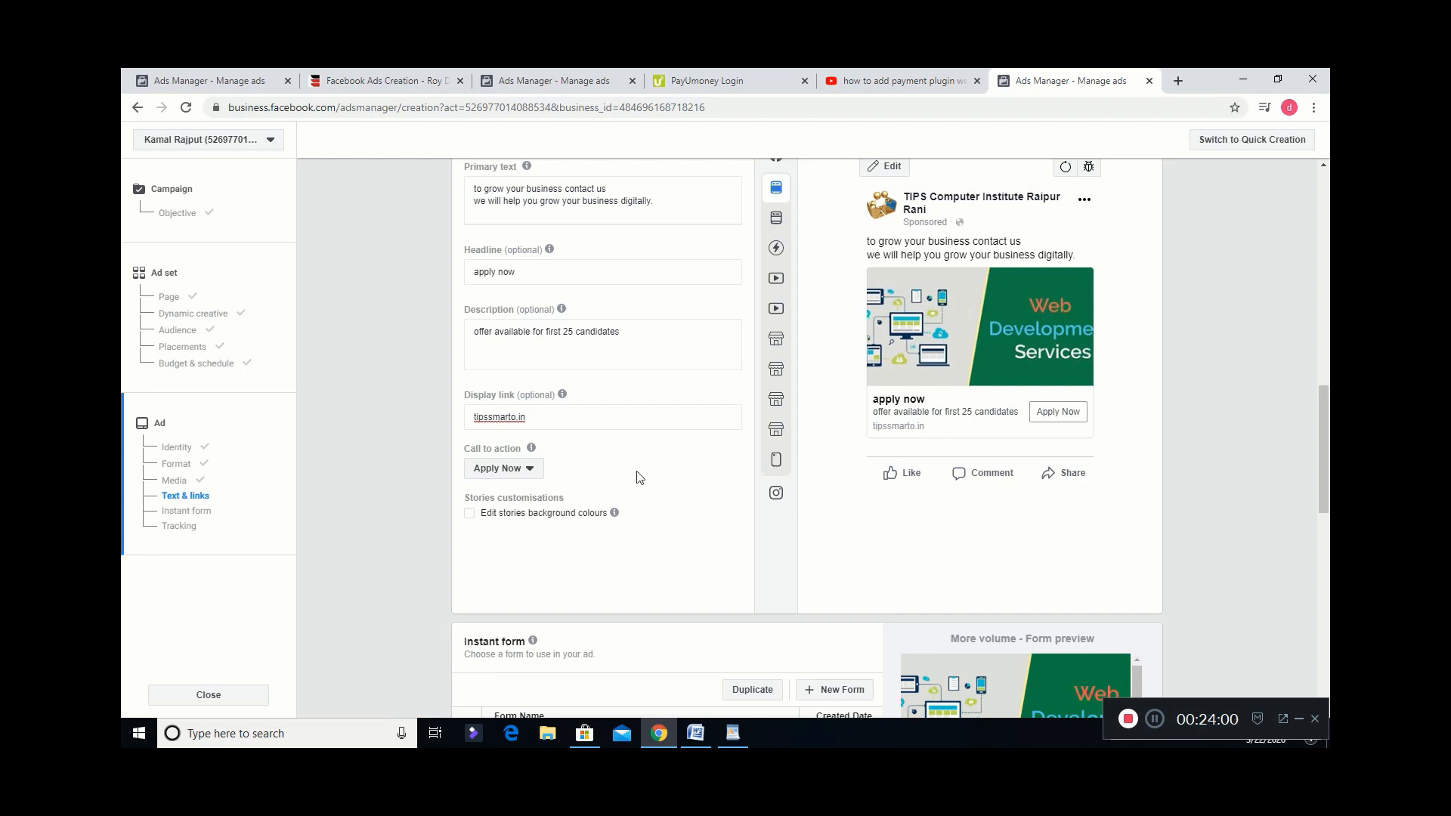
# Start a new instant form for the ad and show its form type options.
pyautogui.scroll(-3, 638, 476)
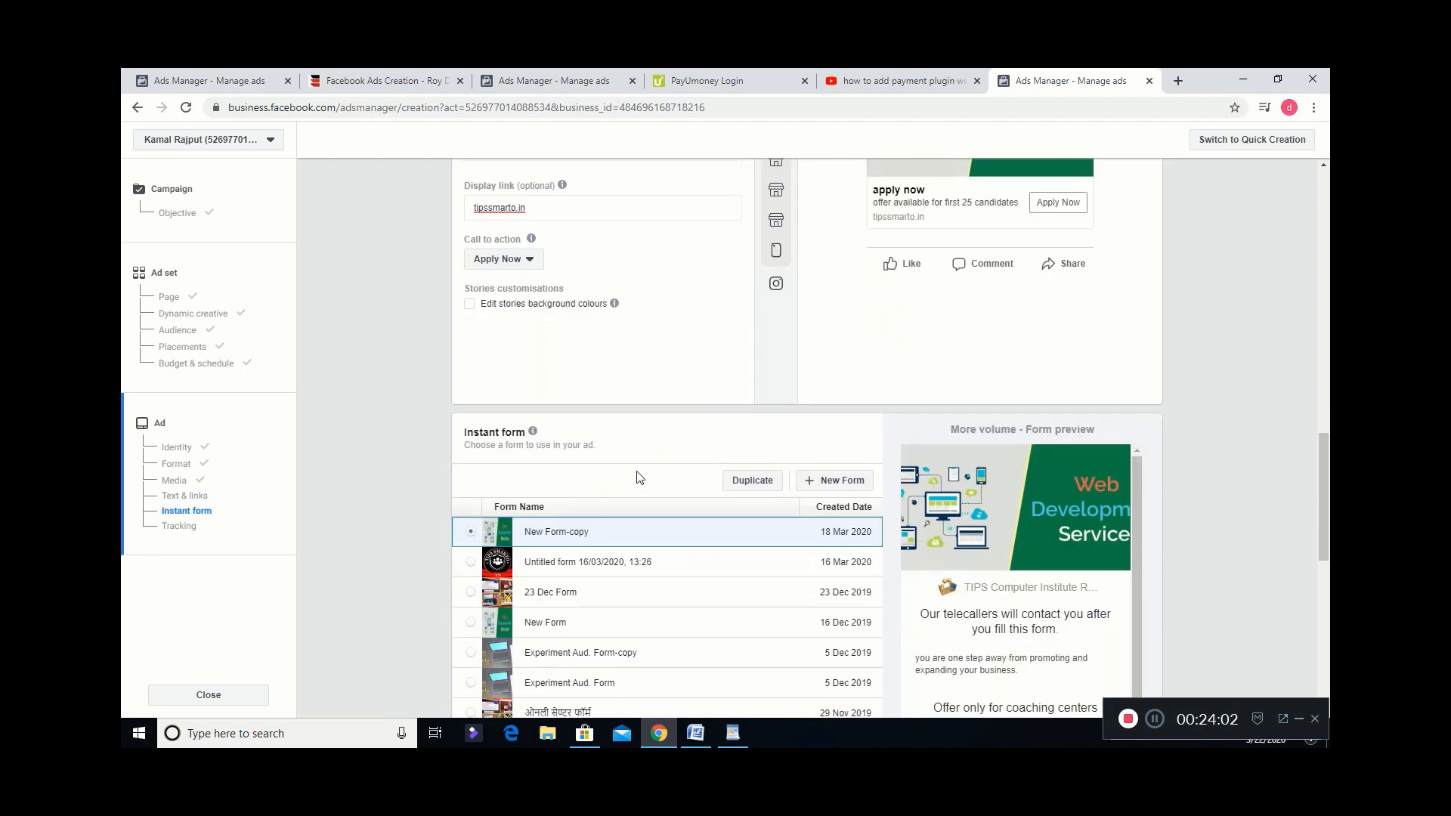
pyautogui.scroll(-1, 638, 477)
pyautogui.scroll(-3, 639, 477)
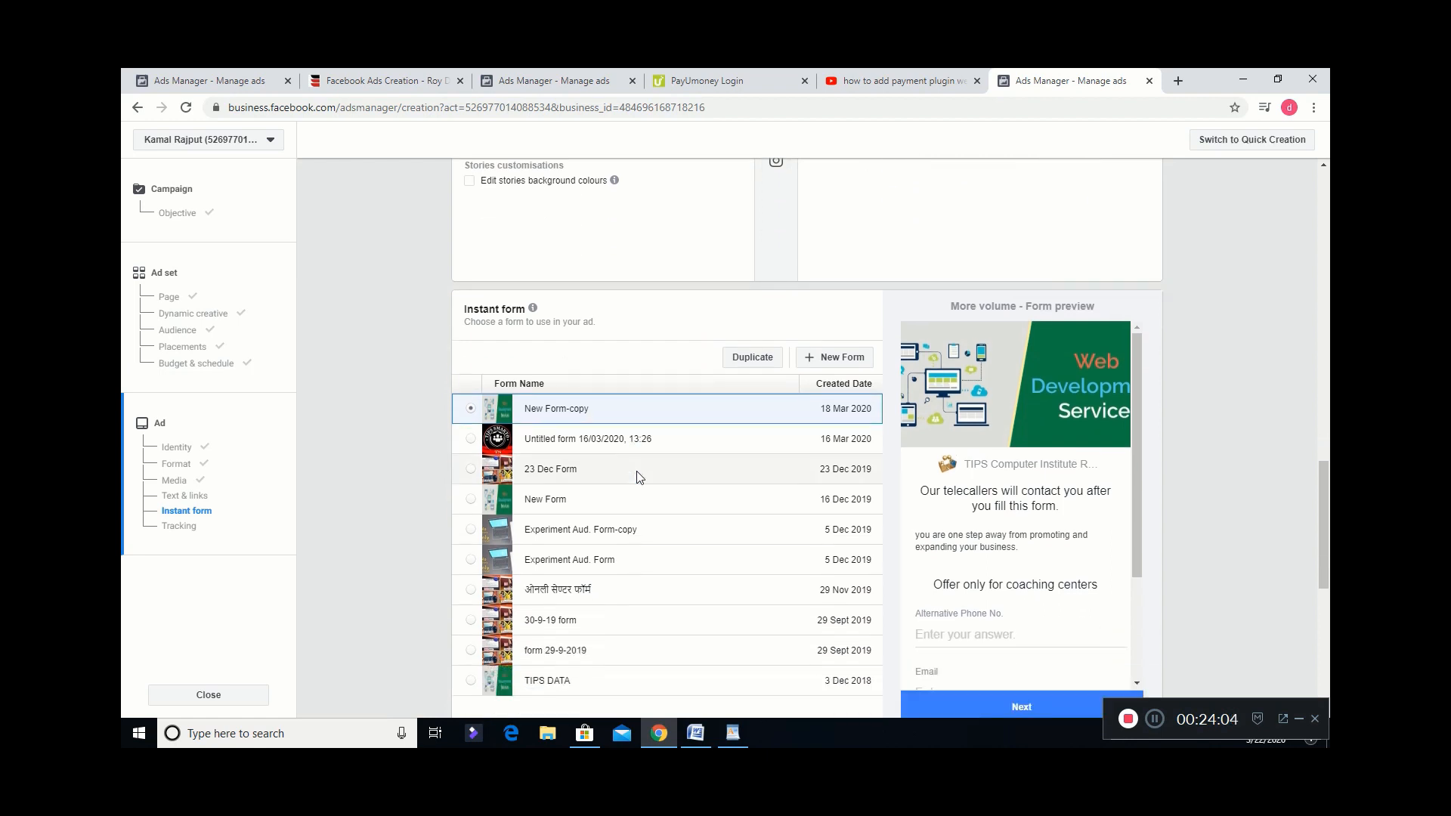
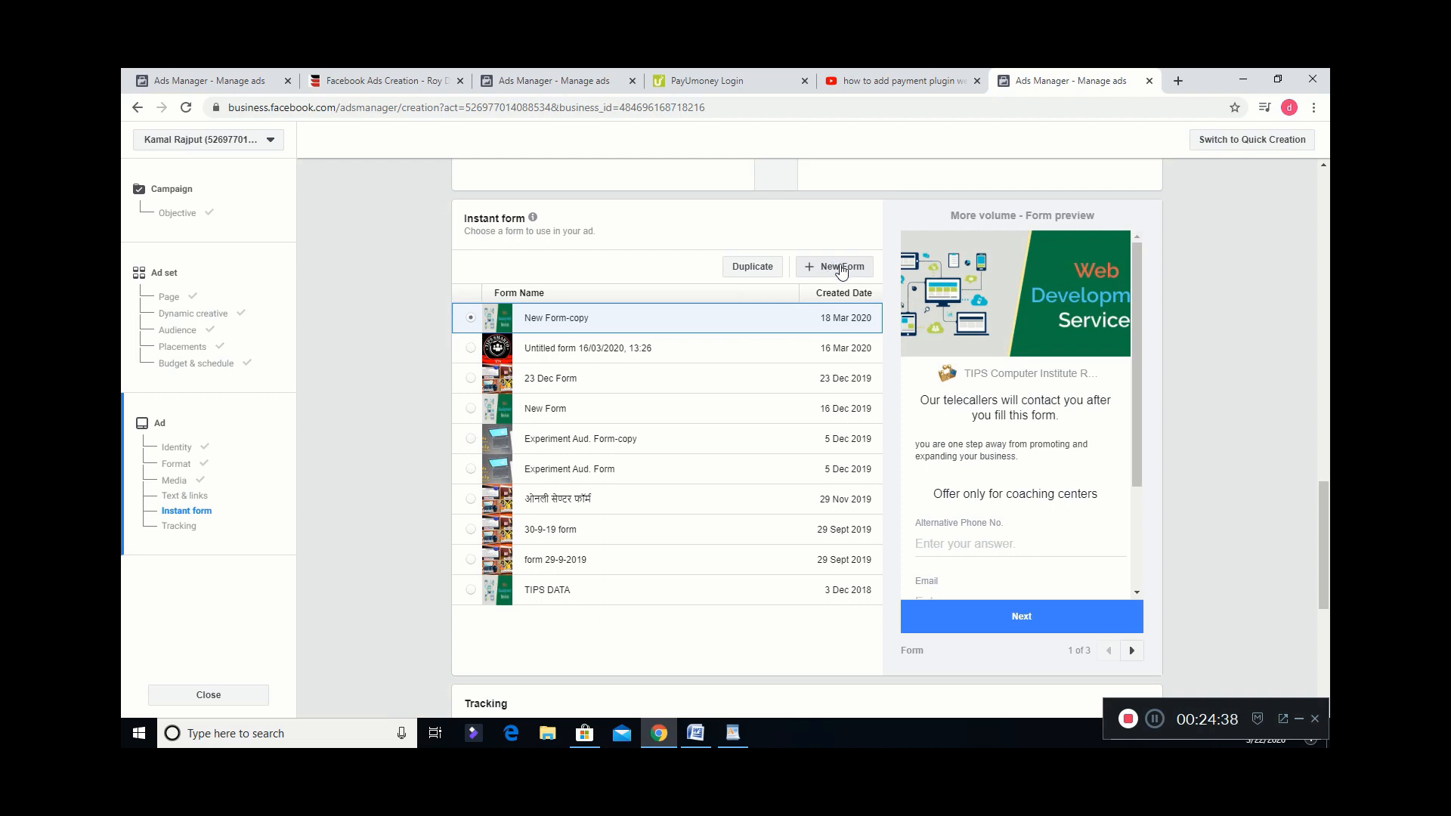
pyautogui.click(842, 269)
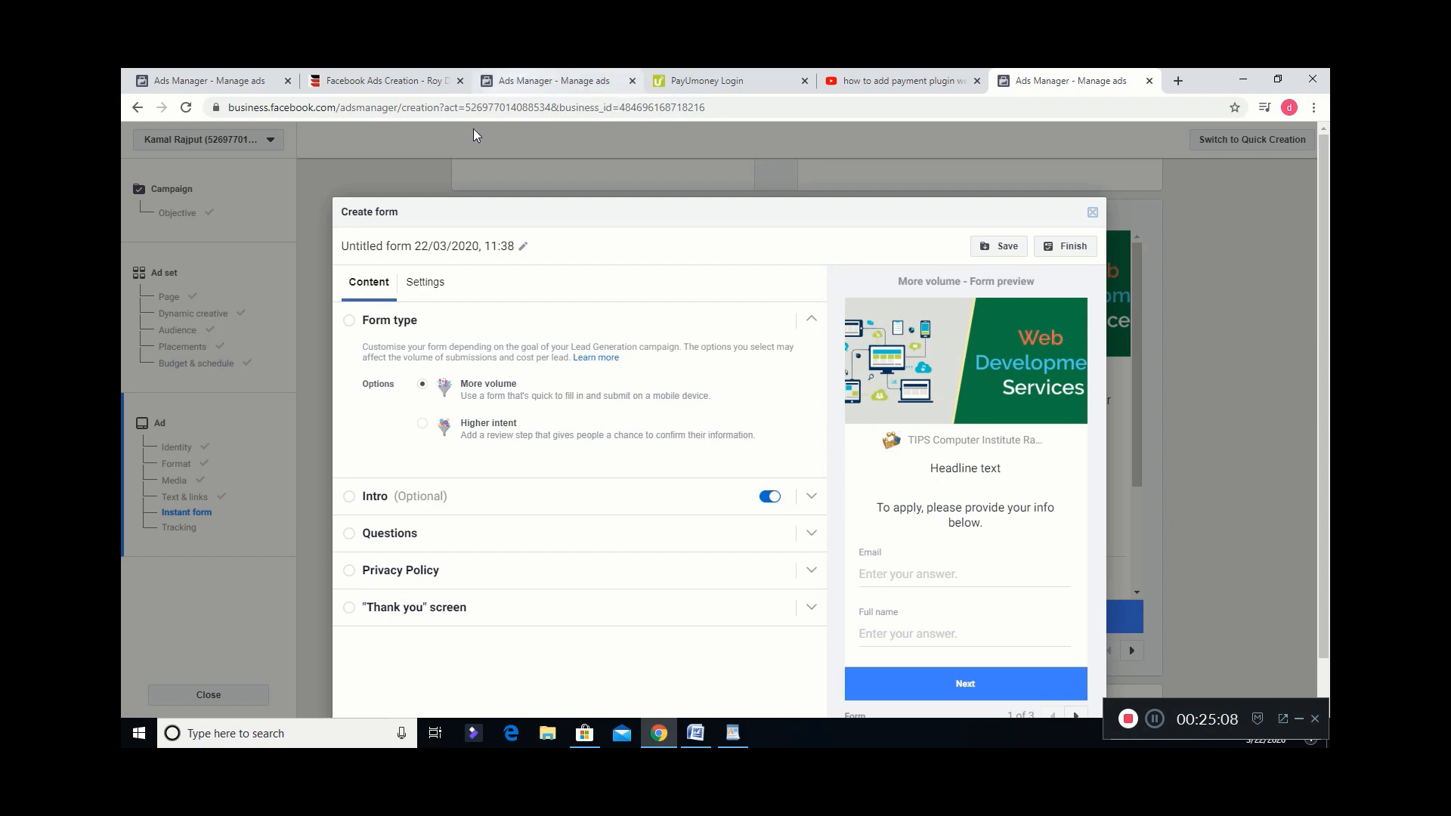
pyautogui.click(351, 323)
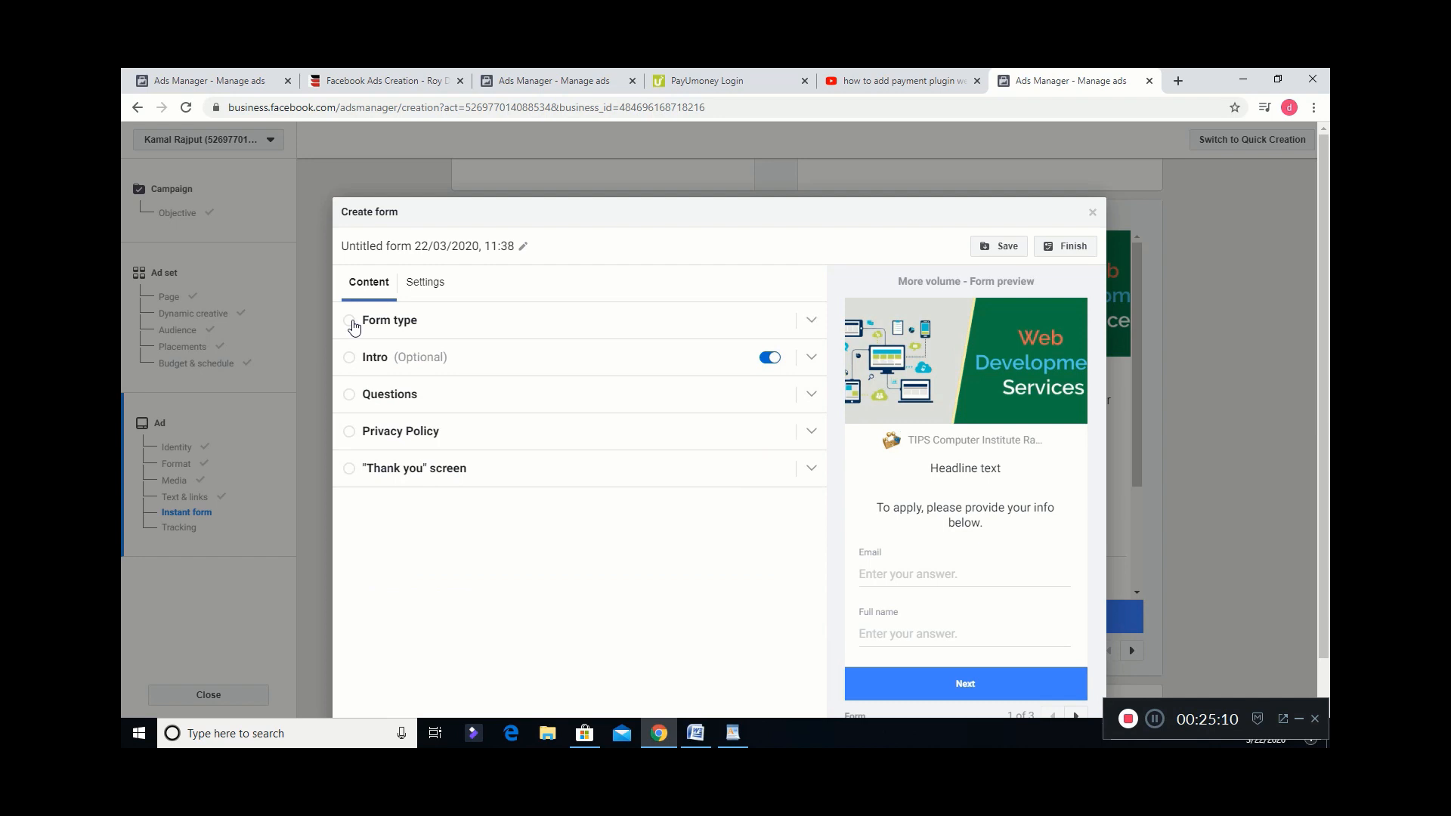
pyautogui.click(357, 323)
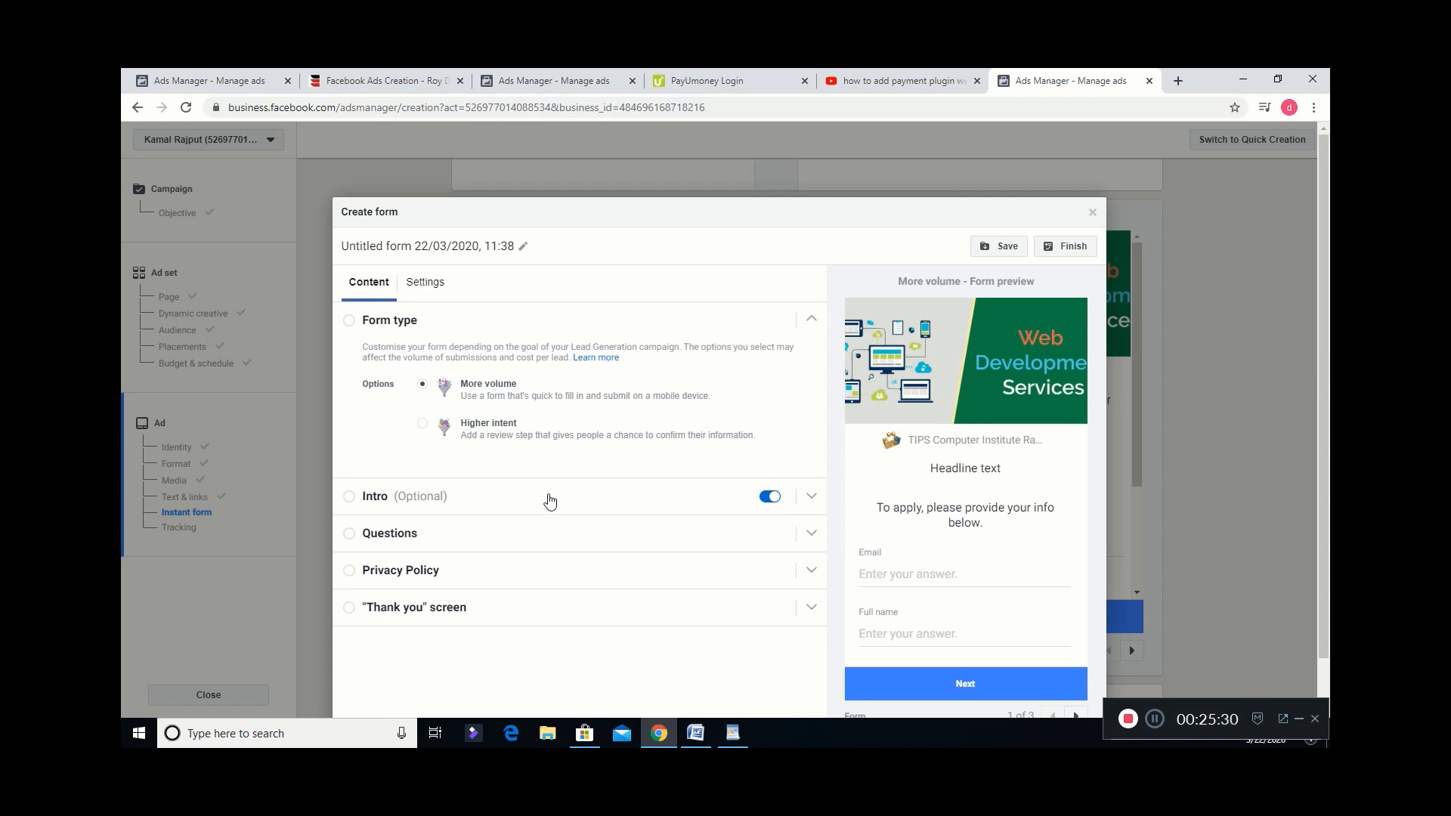
# Enter the form's intro headline "you will get a digital marketing and web development course".
pyautogui.click(520, 513)
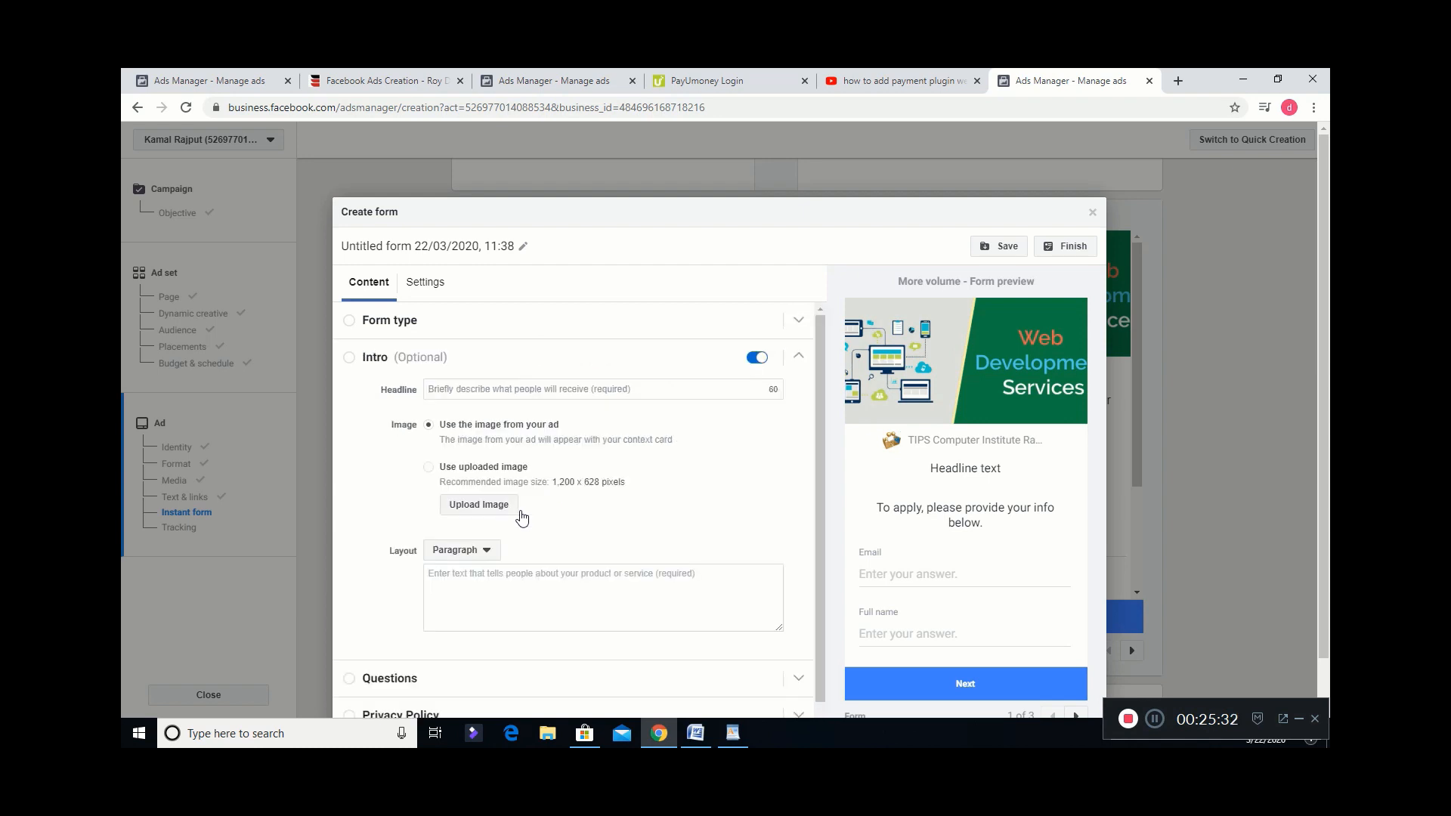
pyautogui.click(510, 390)
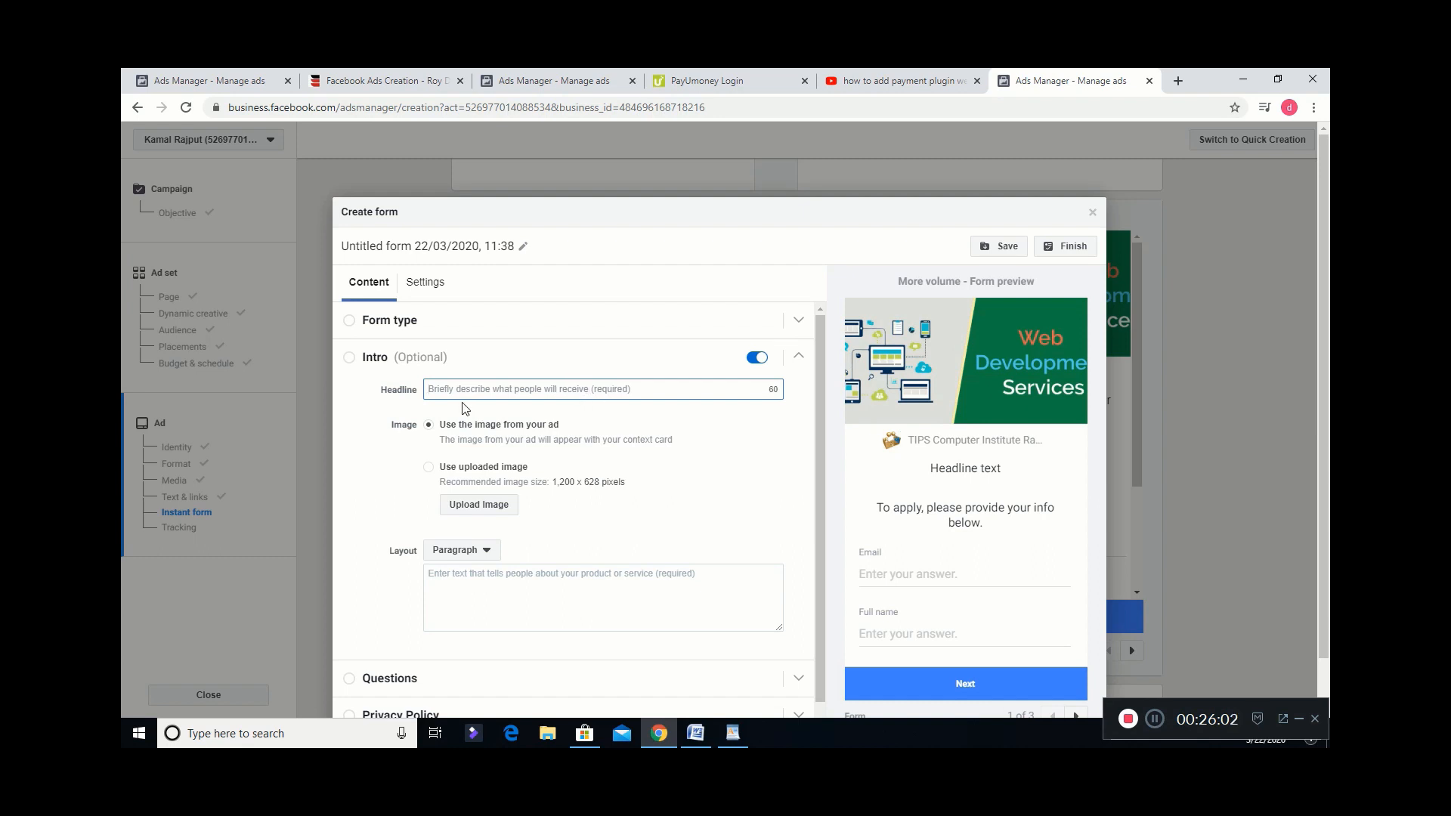
pyautogui.click(359, 422)
pyautogui.click(504, 389)
pyautogui.write('you wil')
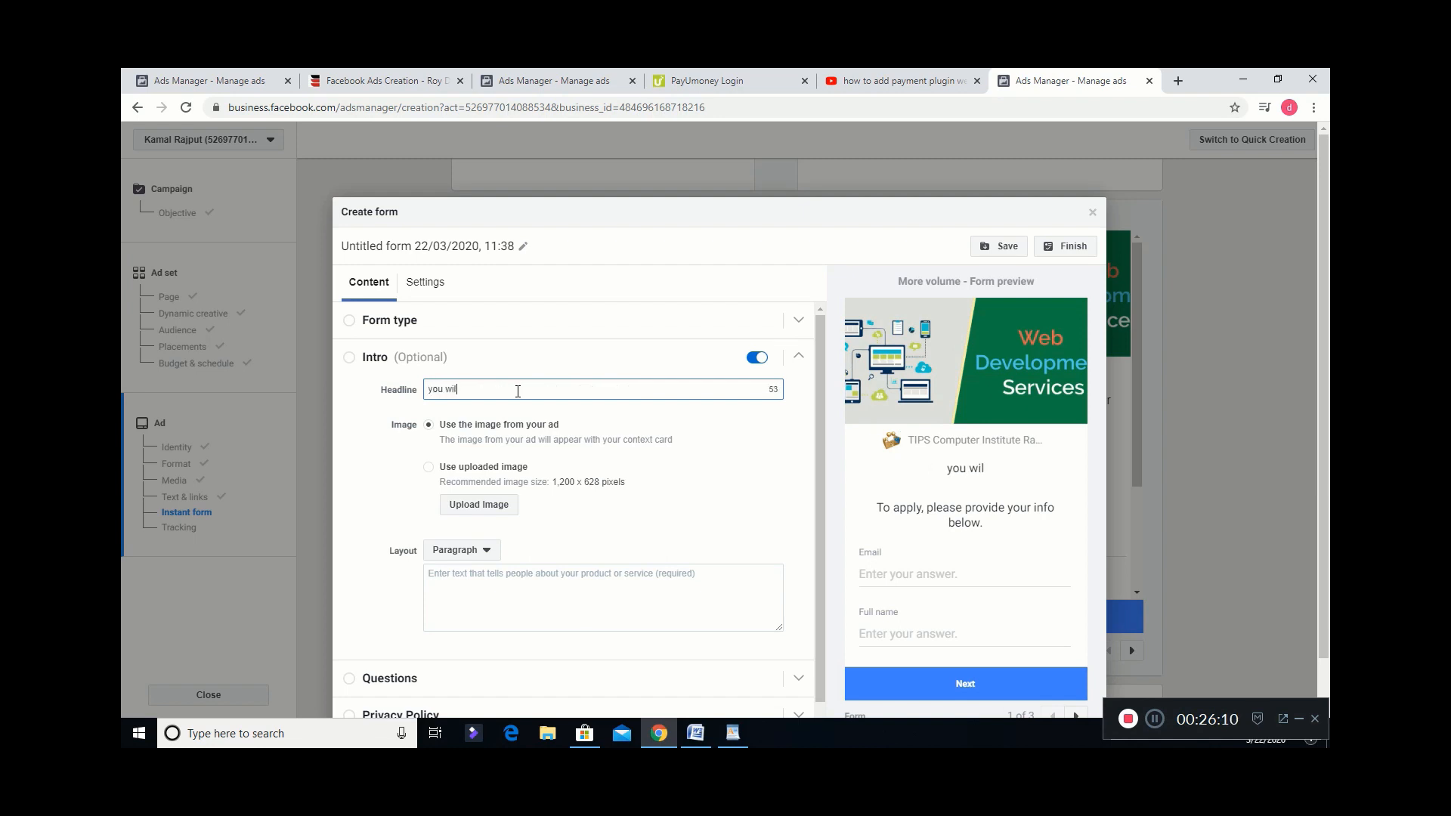
pyautogui.write('l get a digital marketi')
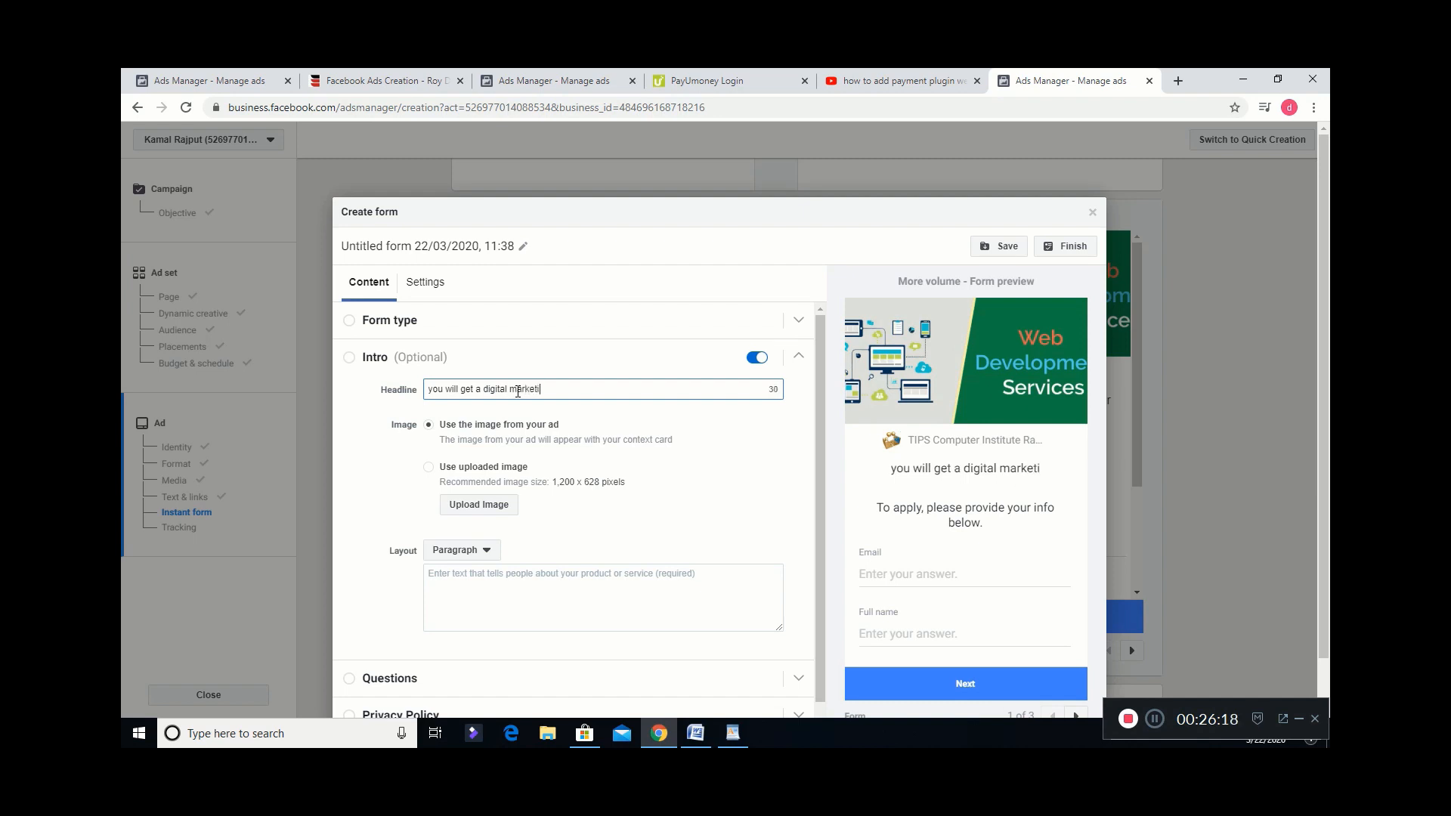
pyautogui.write('ng and ')
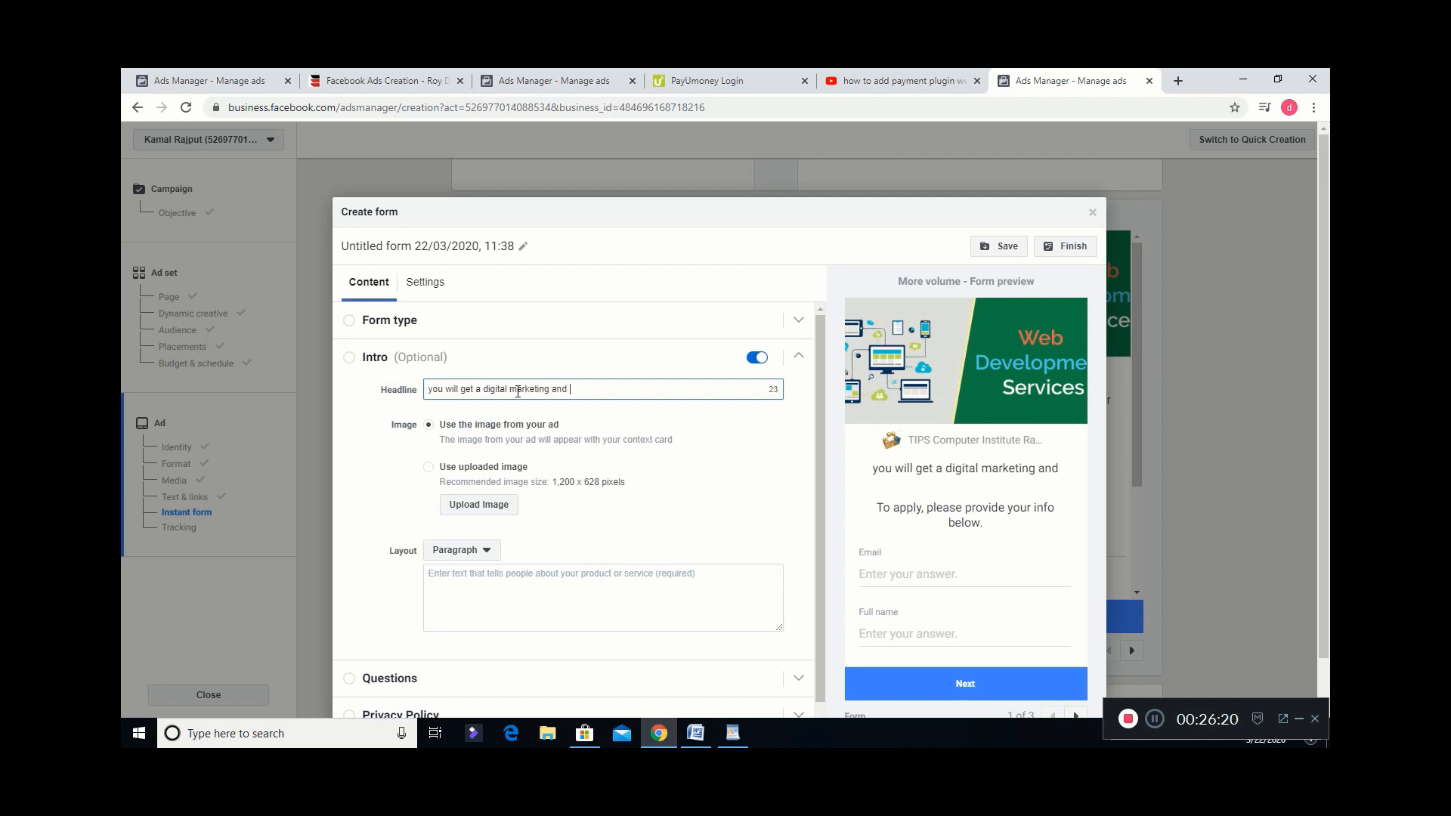
pyautogui.write('web de')
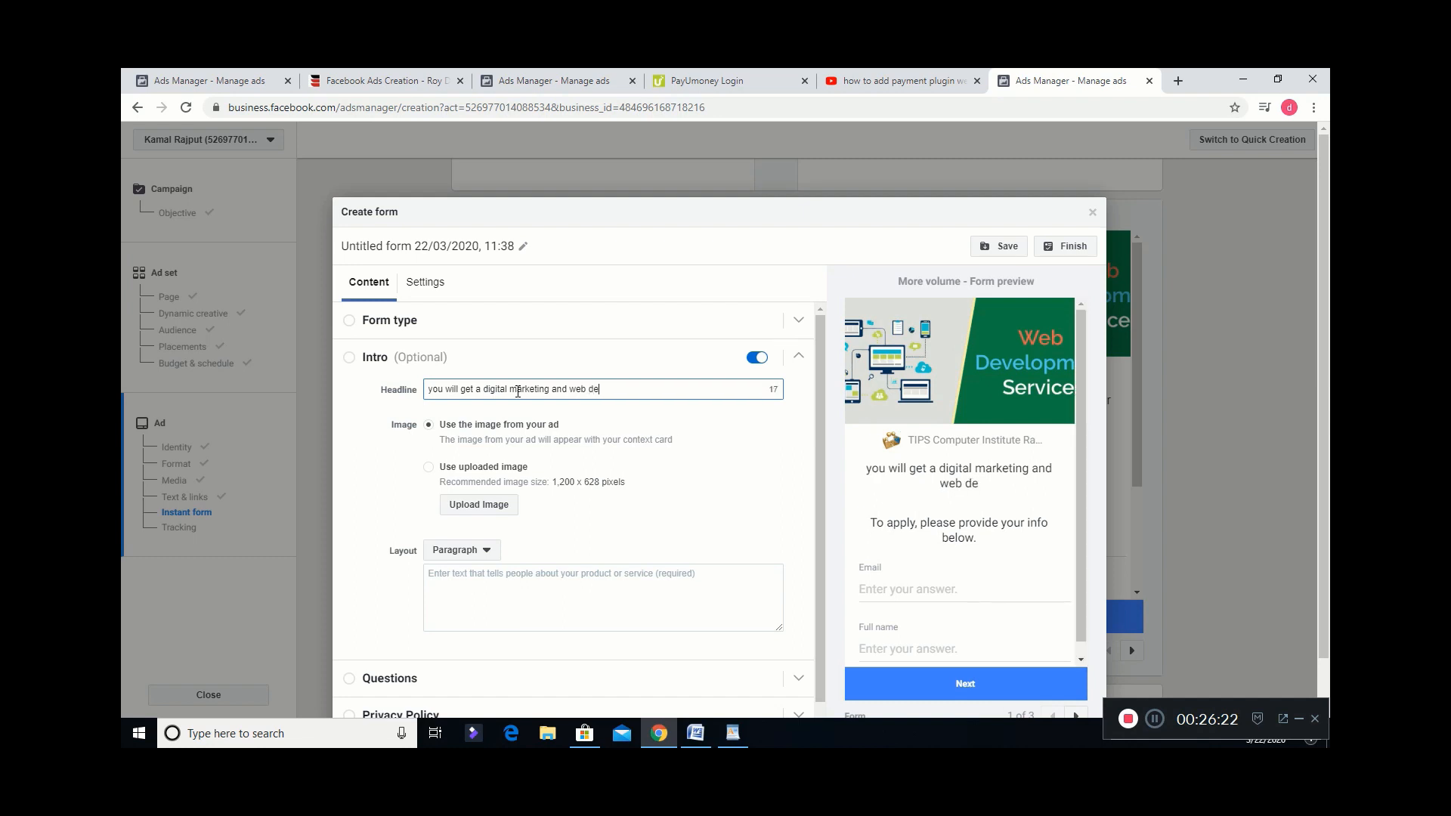
pyautogui.write('velopment course')
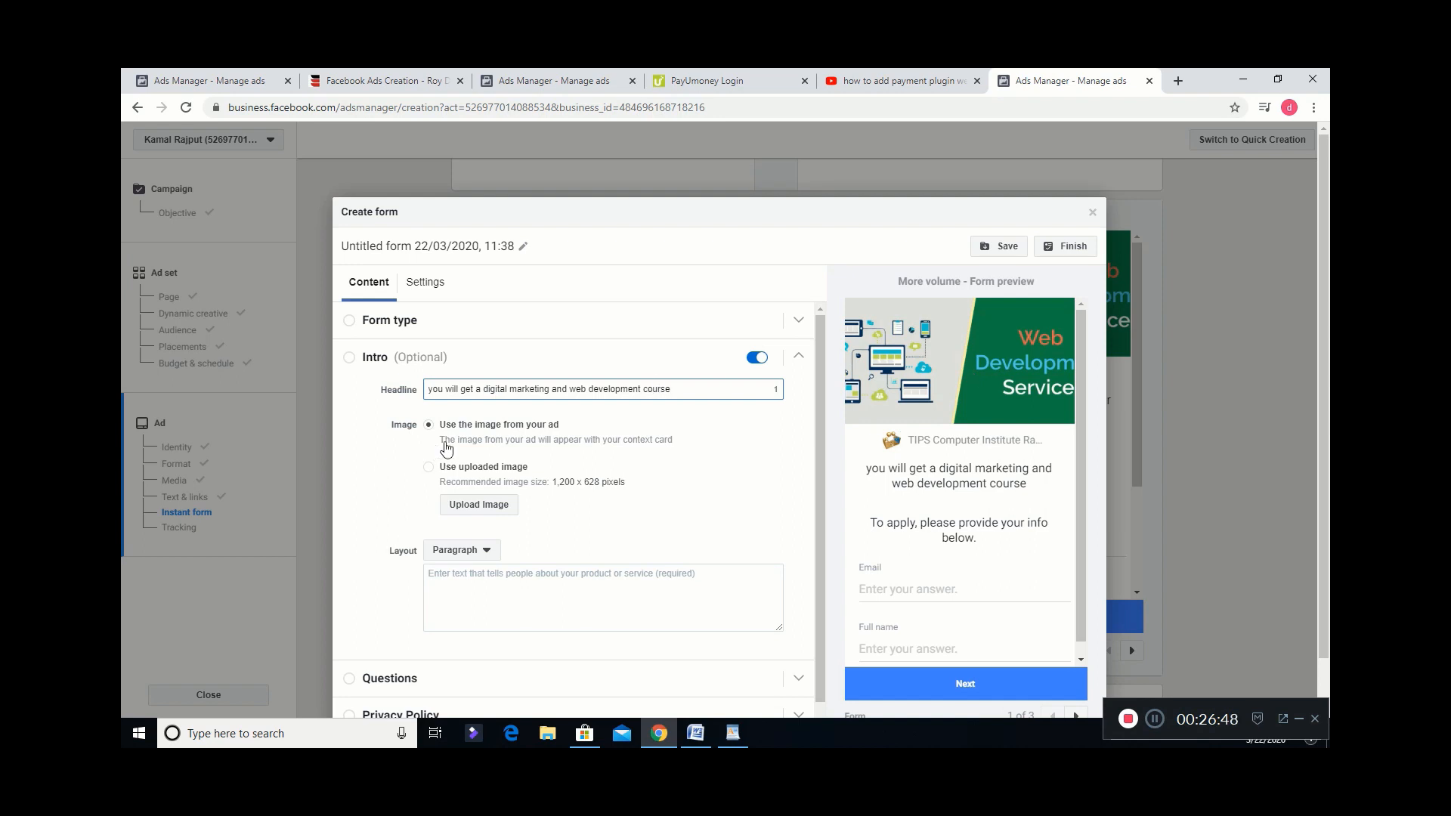
# Enter the form's intro paragraph "after filling this form our tele caller executives will provide you details about the product.".
pyautogui.click(558, 588)
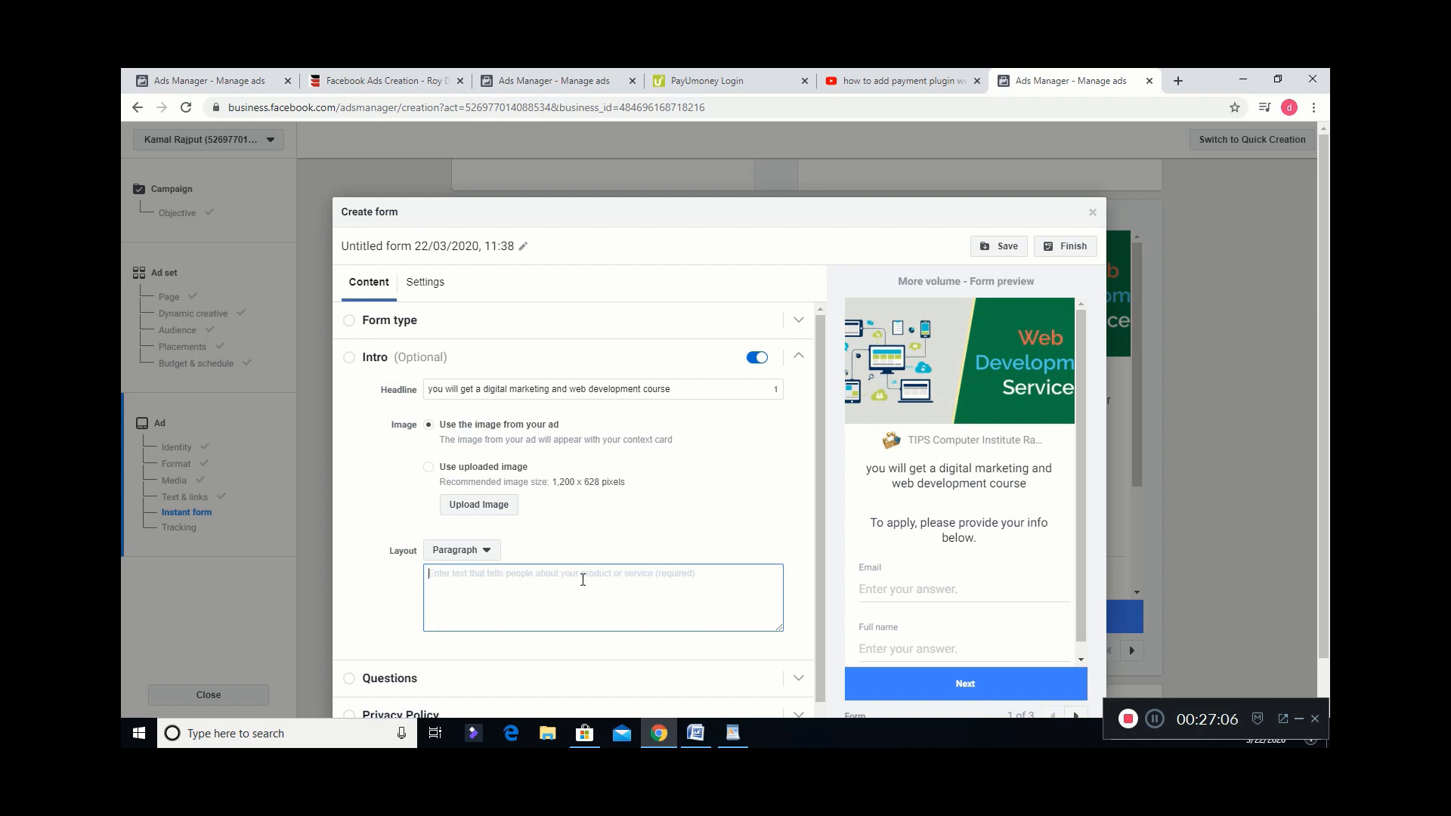
pyautogui.write('after filling this form our tel')
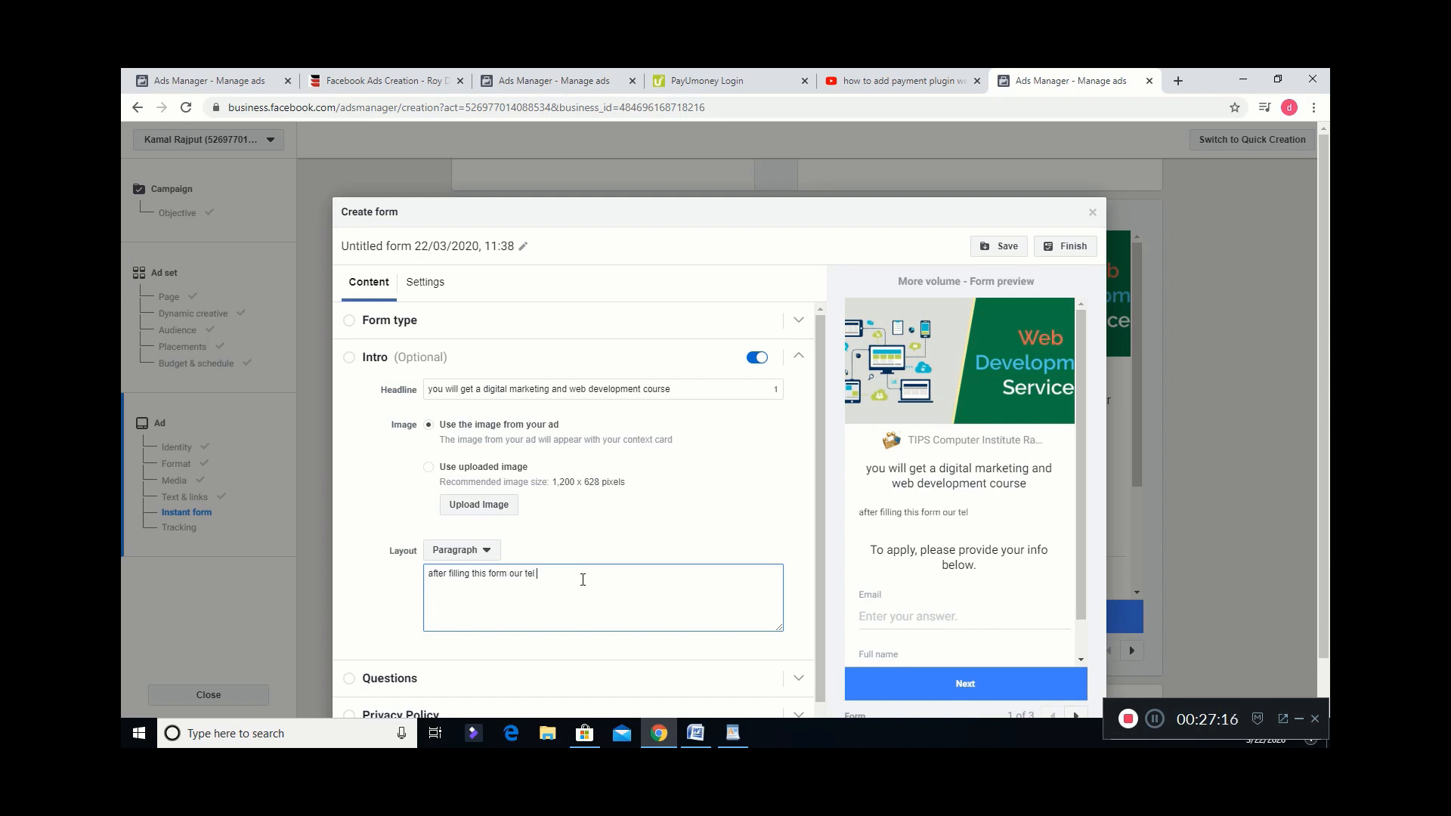
pyautogui.write('e caller ')
pyautogui.write('ed')
pyautogui.write('xecu')
pyautogui.write('tives wi')
pyautogui.write('ll ')
pyautogui.write('provi')
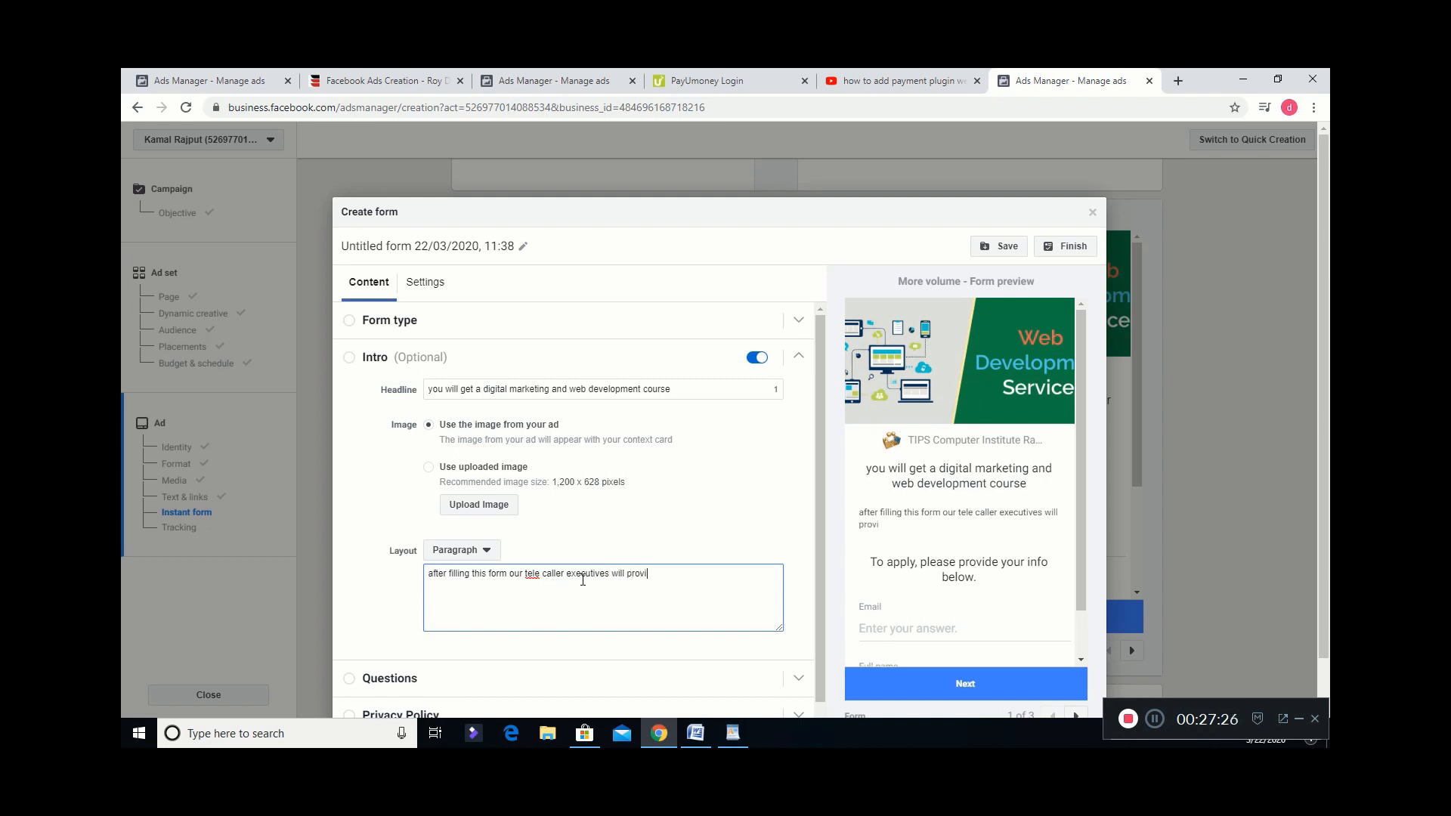
pyautogui.write('de you details about the product.')
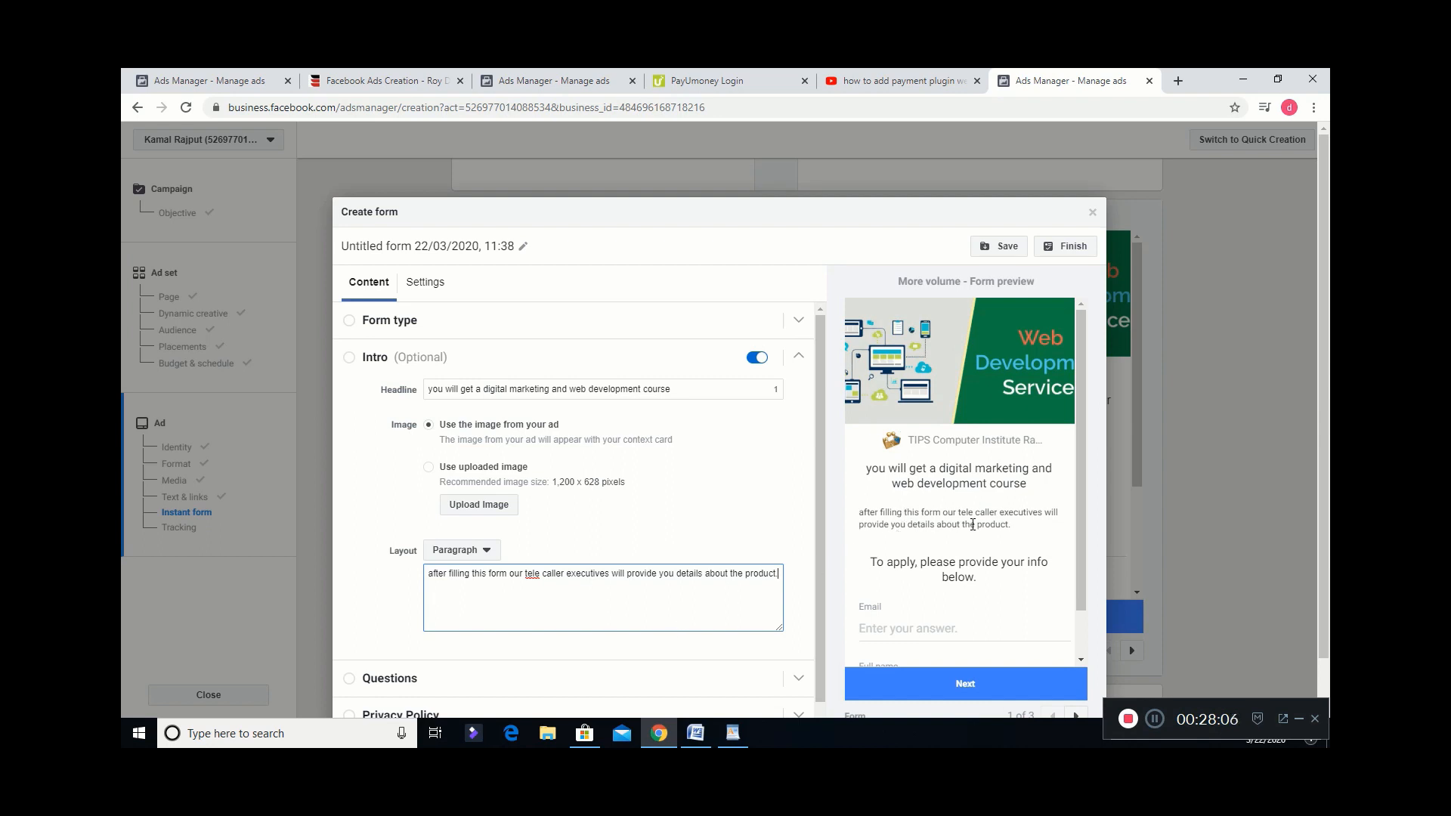
pyautogui.click(768, 532)
# Add a Phone number contact field to the form's questions.
pyautogui.scroll(-3, 764, 529)
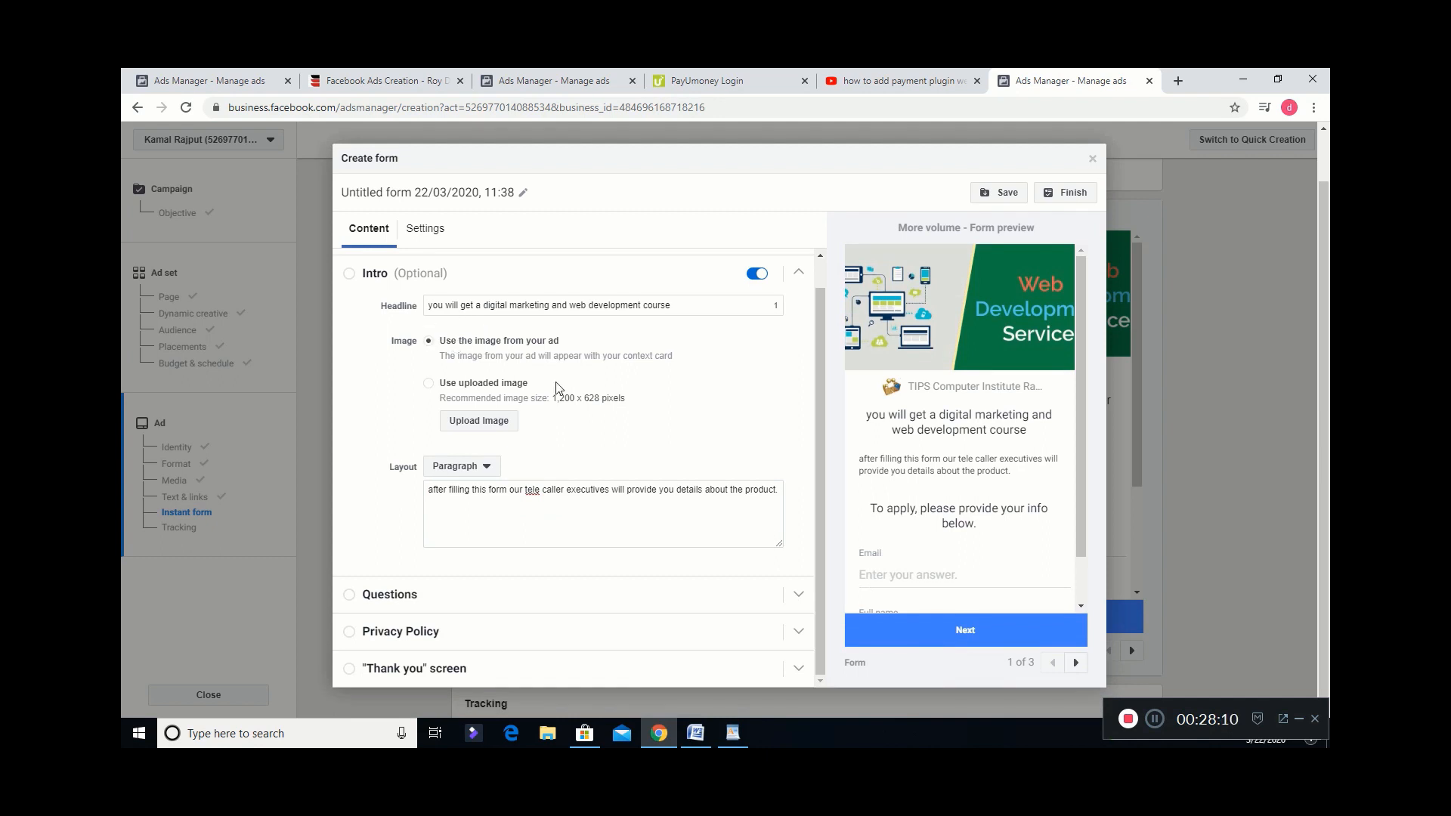
pyautogui.click(456, 602)
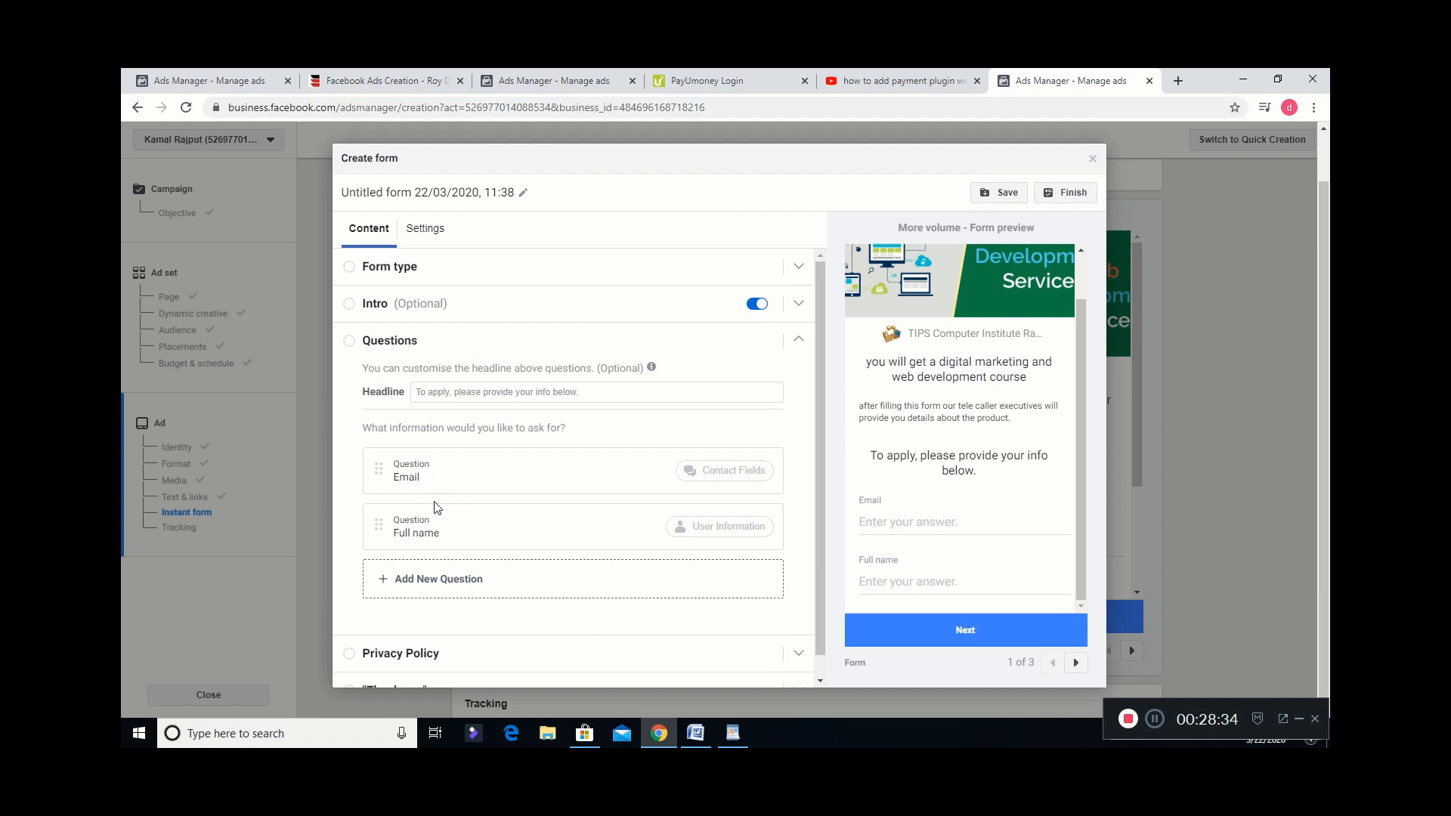
pyautogui.click(458, 581)
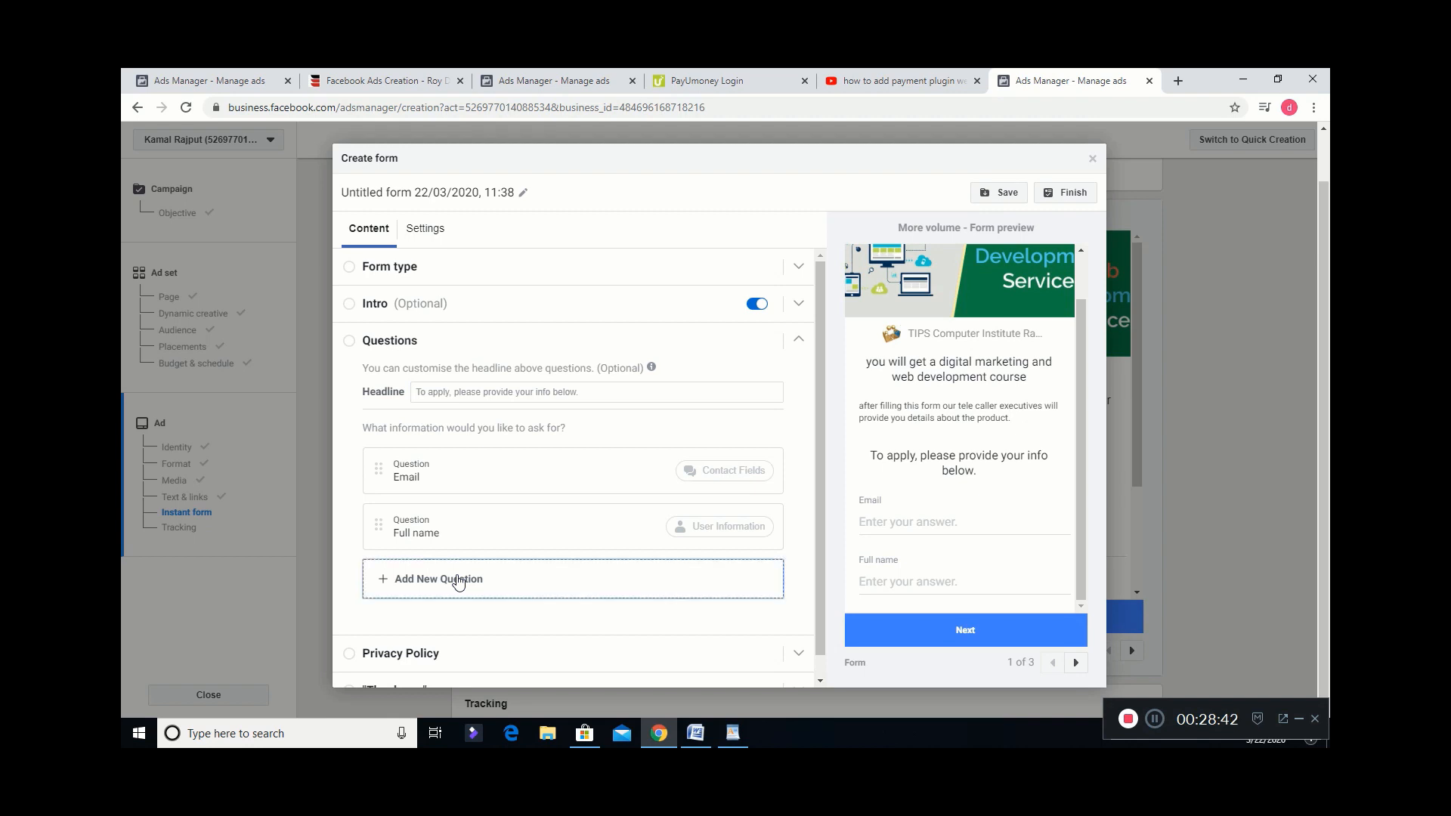
pyautogui.moveTo(446, 491)
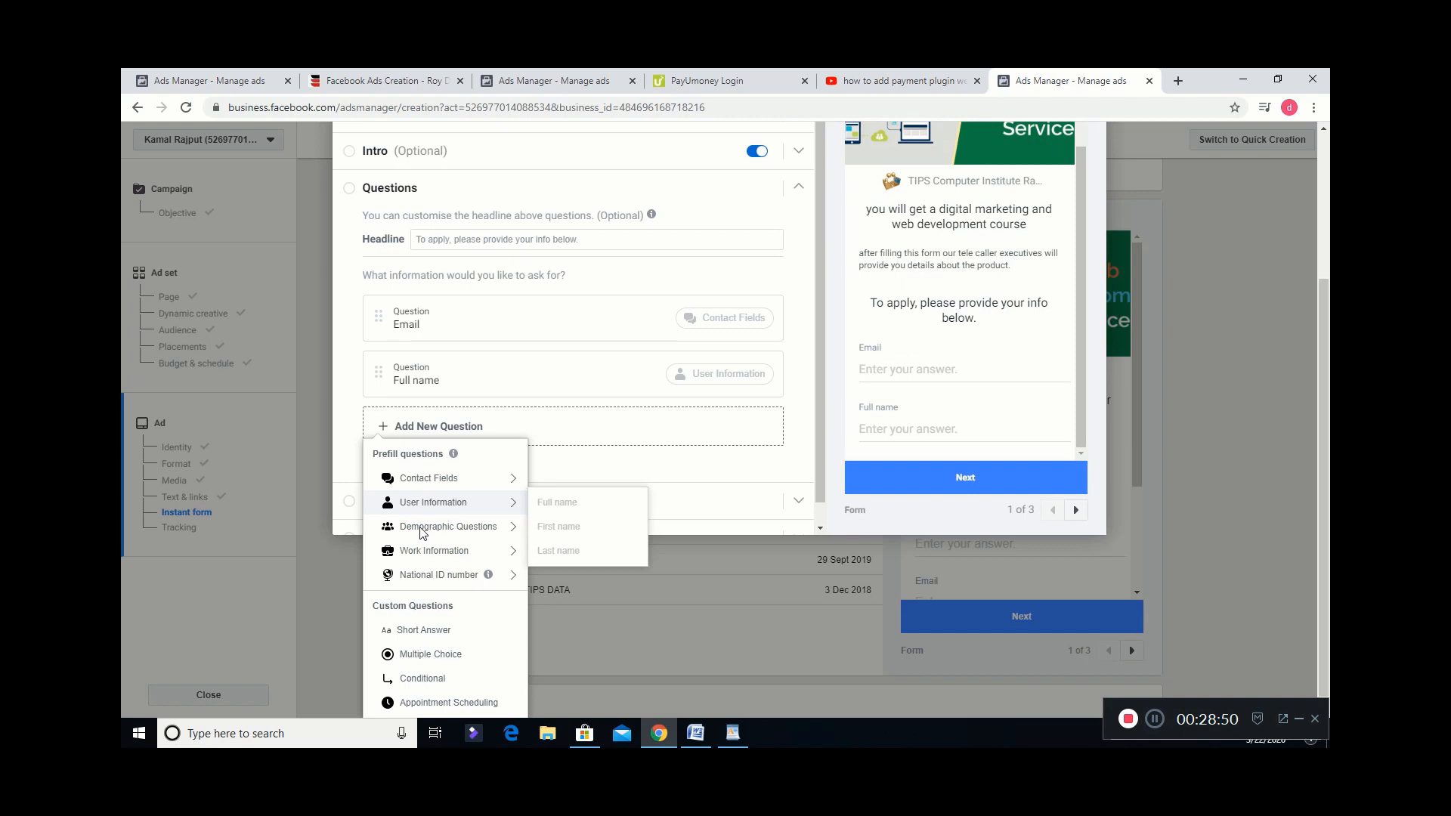
pyautogui.moveTo(441, 533)
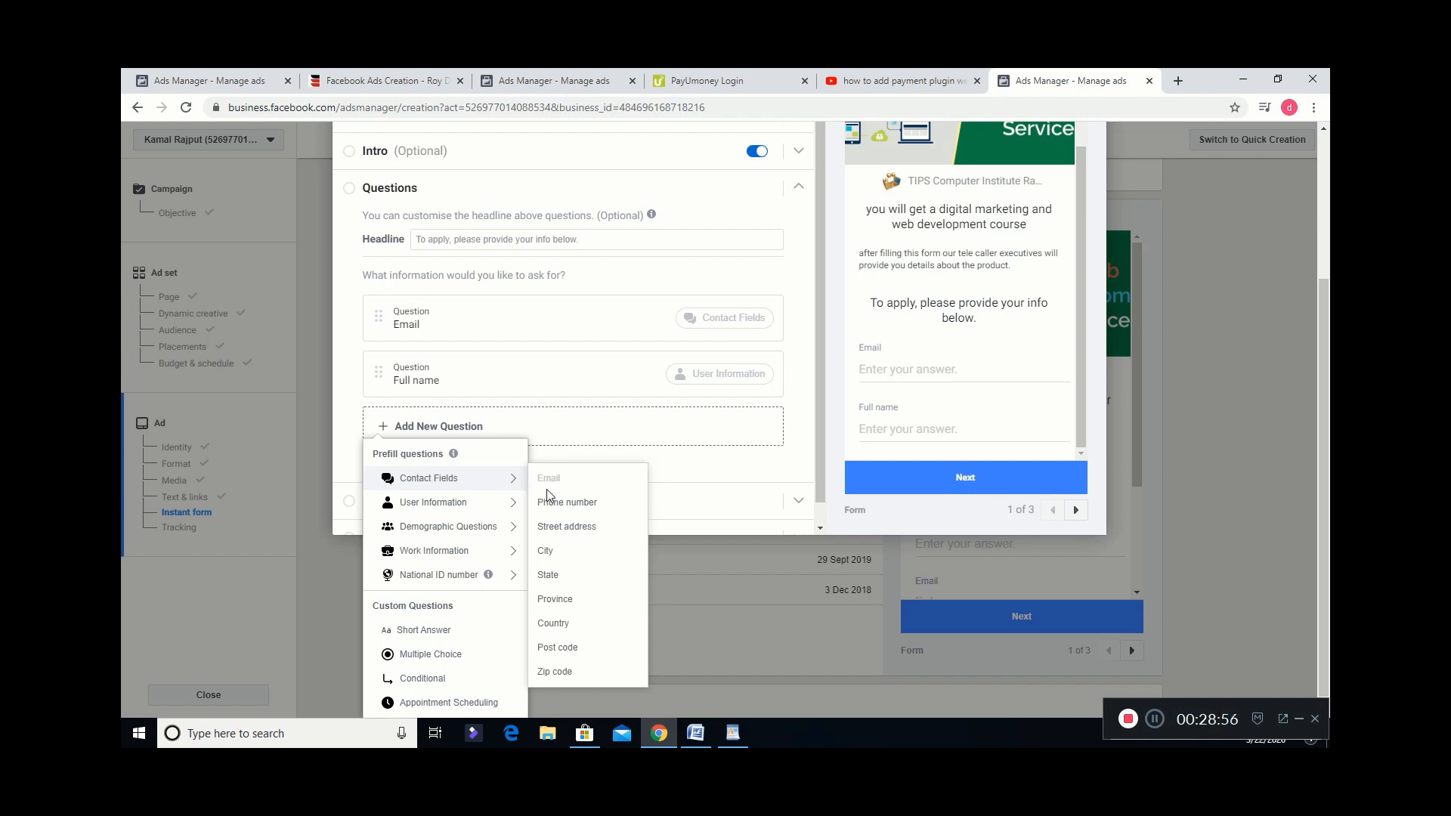
pyautogui.click(560, 503)
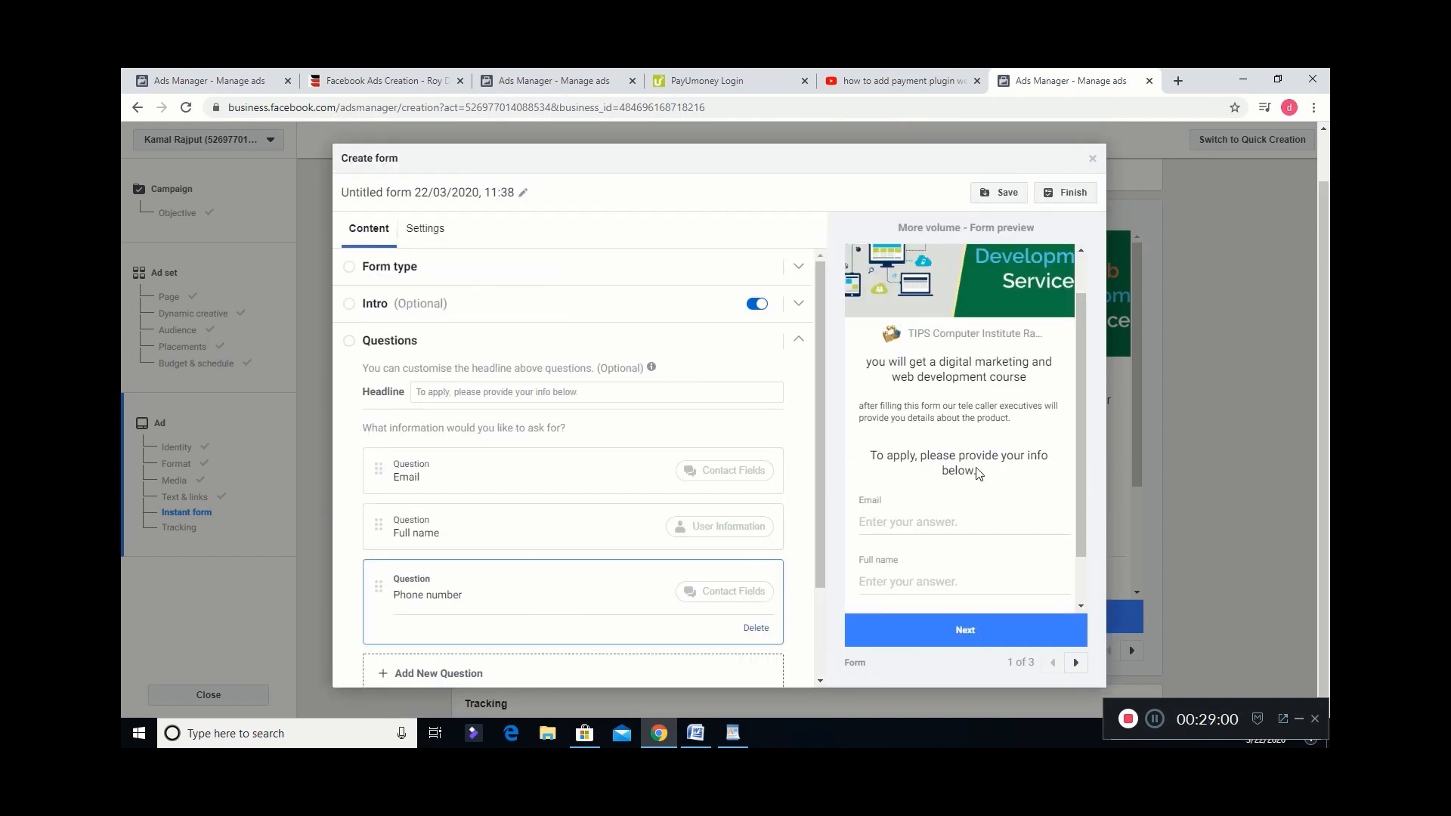
# Add a Work phone number question from the work information fields to the form and check it in the preview.
pyautogui.scroll(-2, 1080, 391)
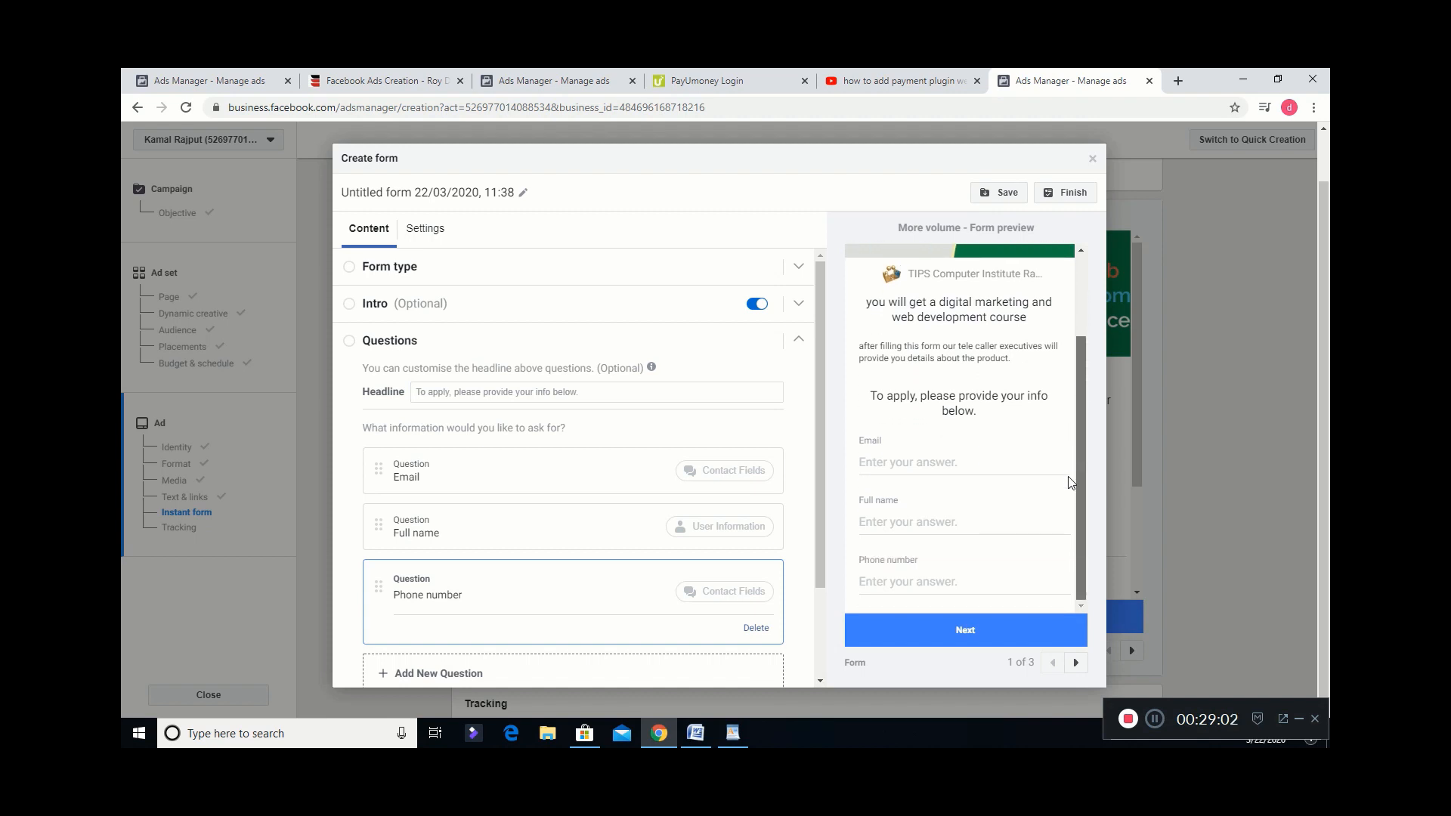
pyautogui.scroll(2, 982, 489)
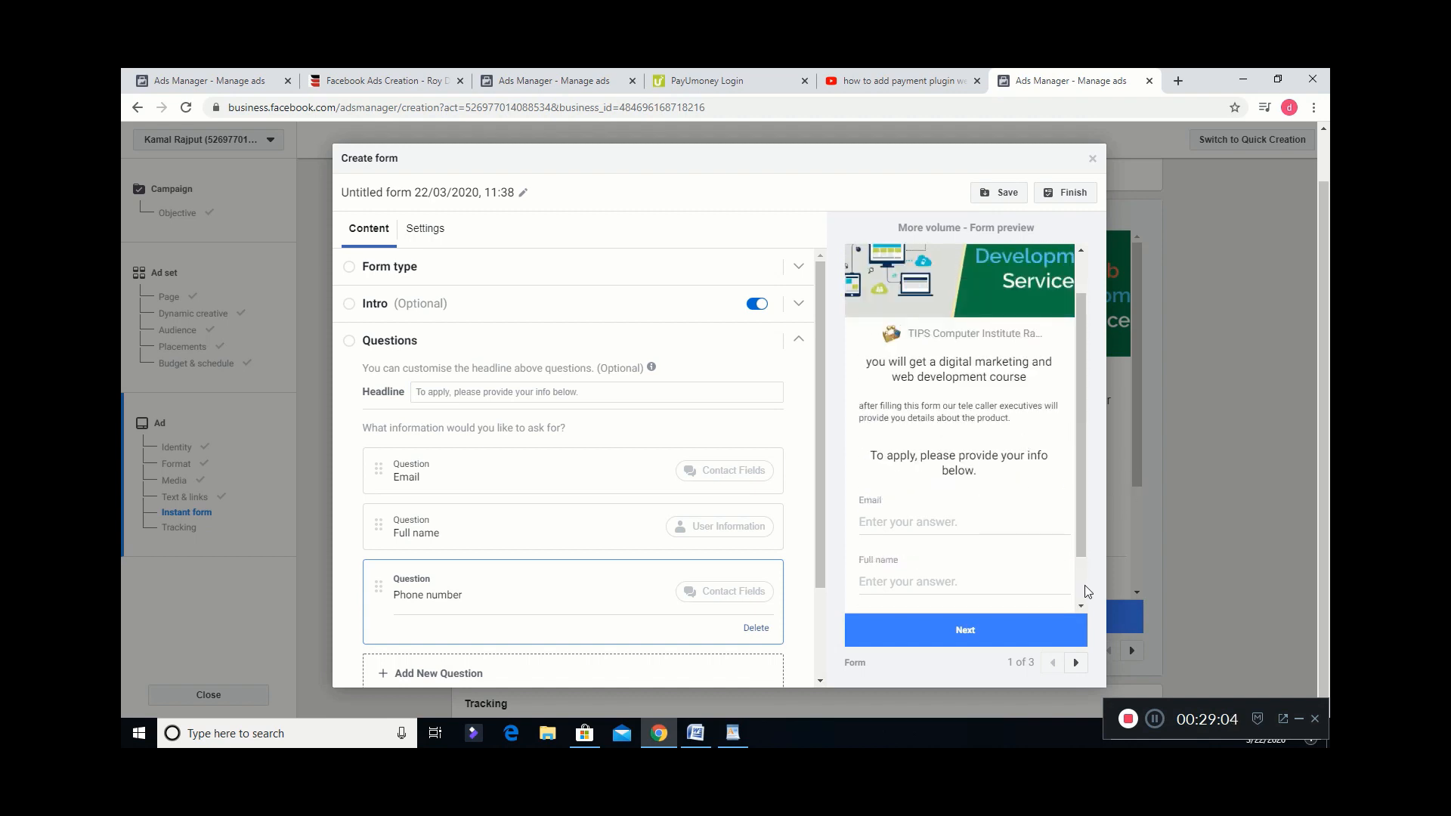
pyautogui.scroll(-2, 1059, 567)
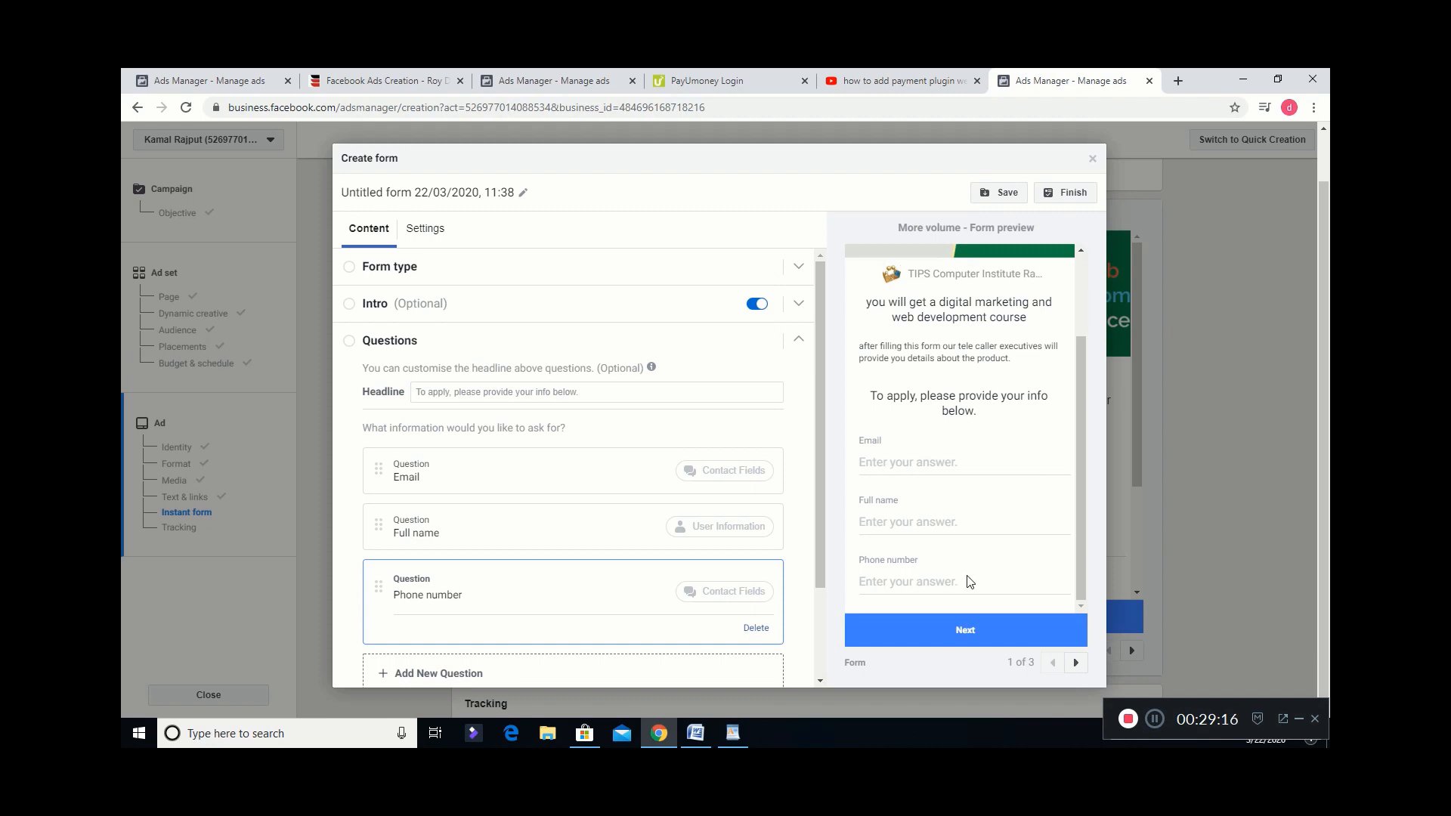
pyautogui.moveTo(819, 559); pyautogui.dragTo(810, 641)
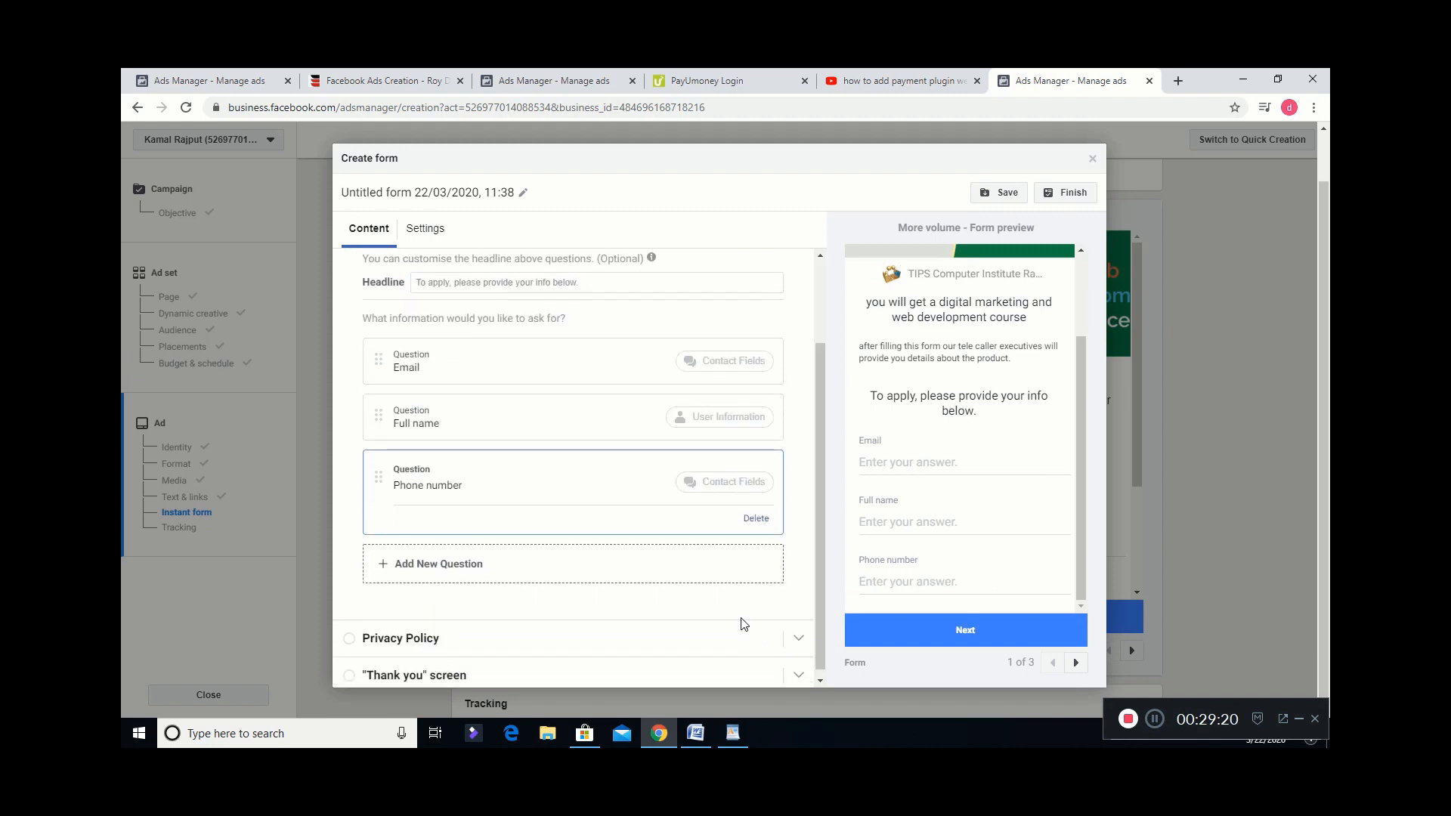
pyautogui.click(668, 567)
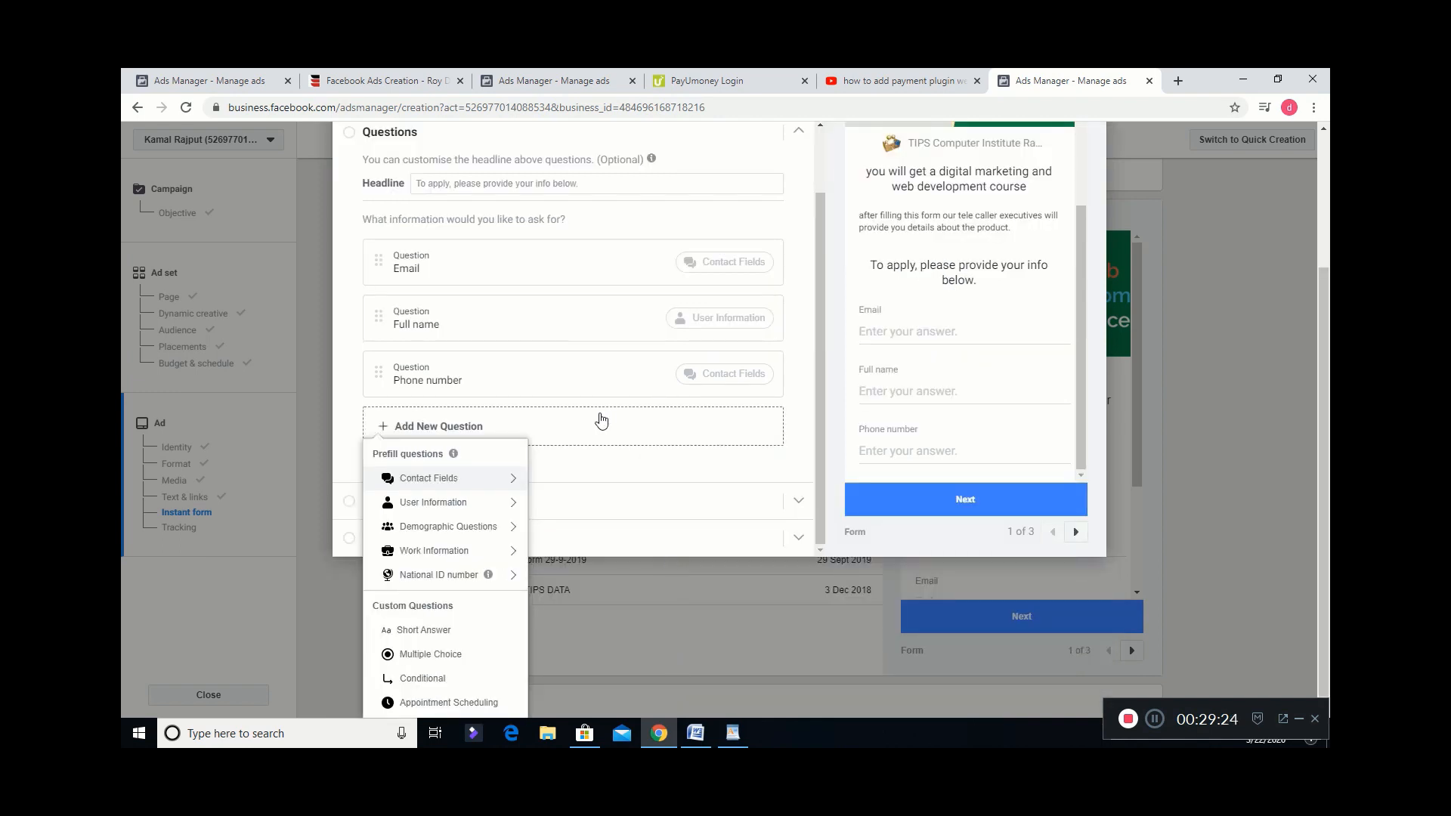
pyautogui.click(645, 446)
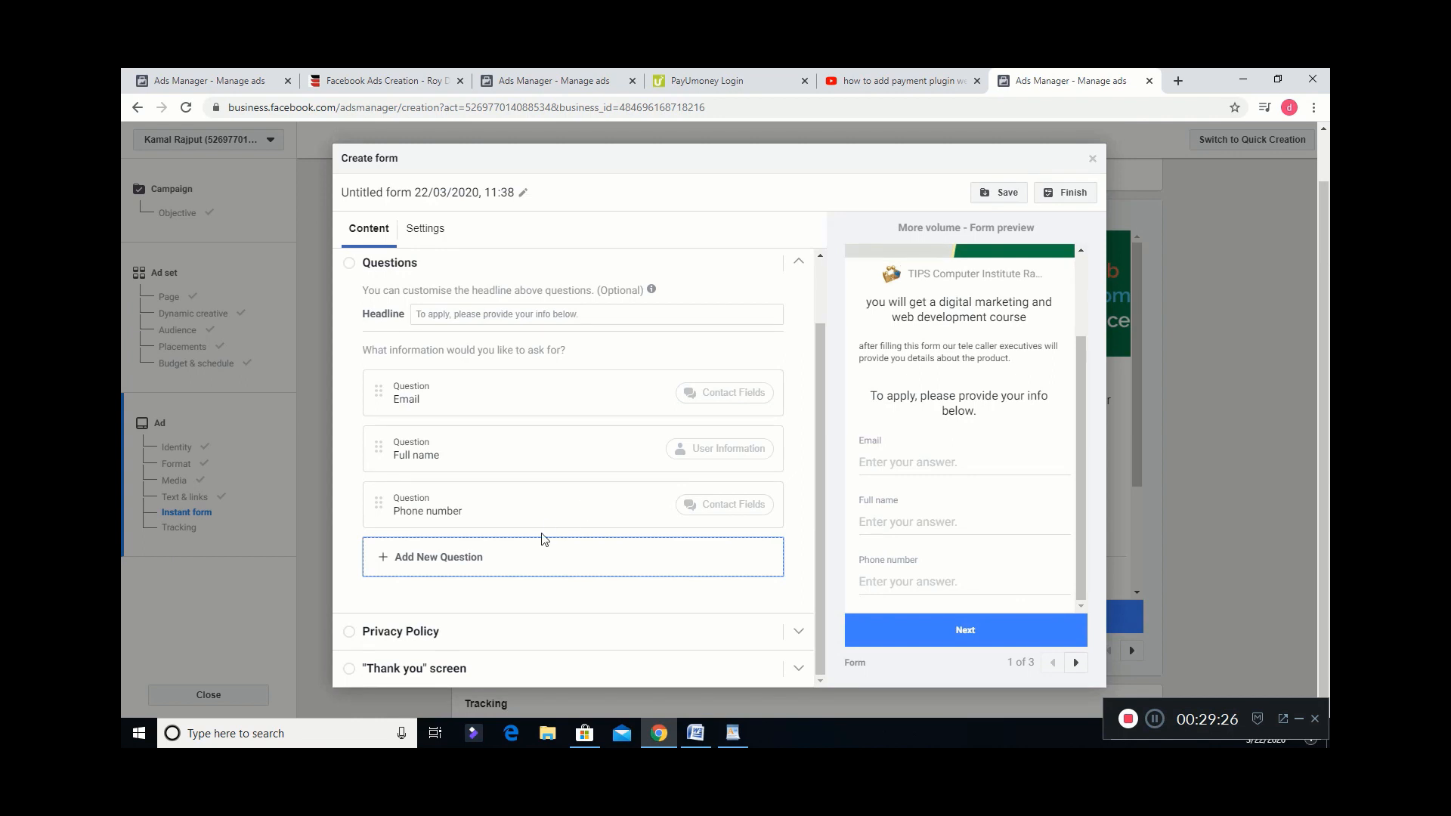
pyautogui.click(507, 563)
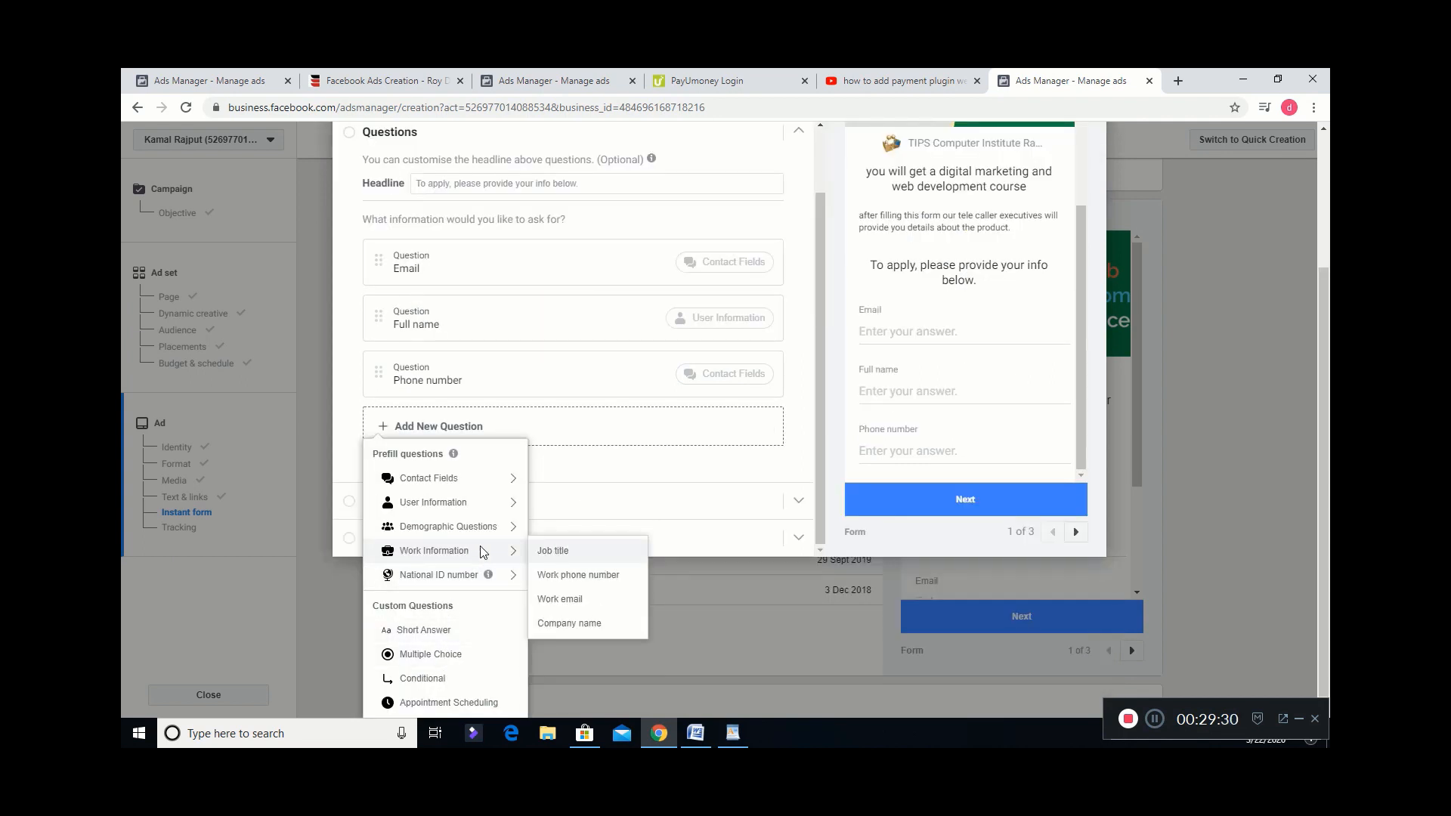
pyautogui.click(587, 578)
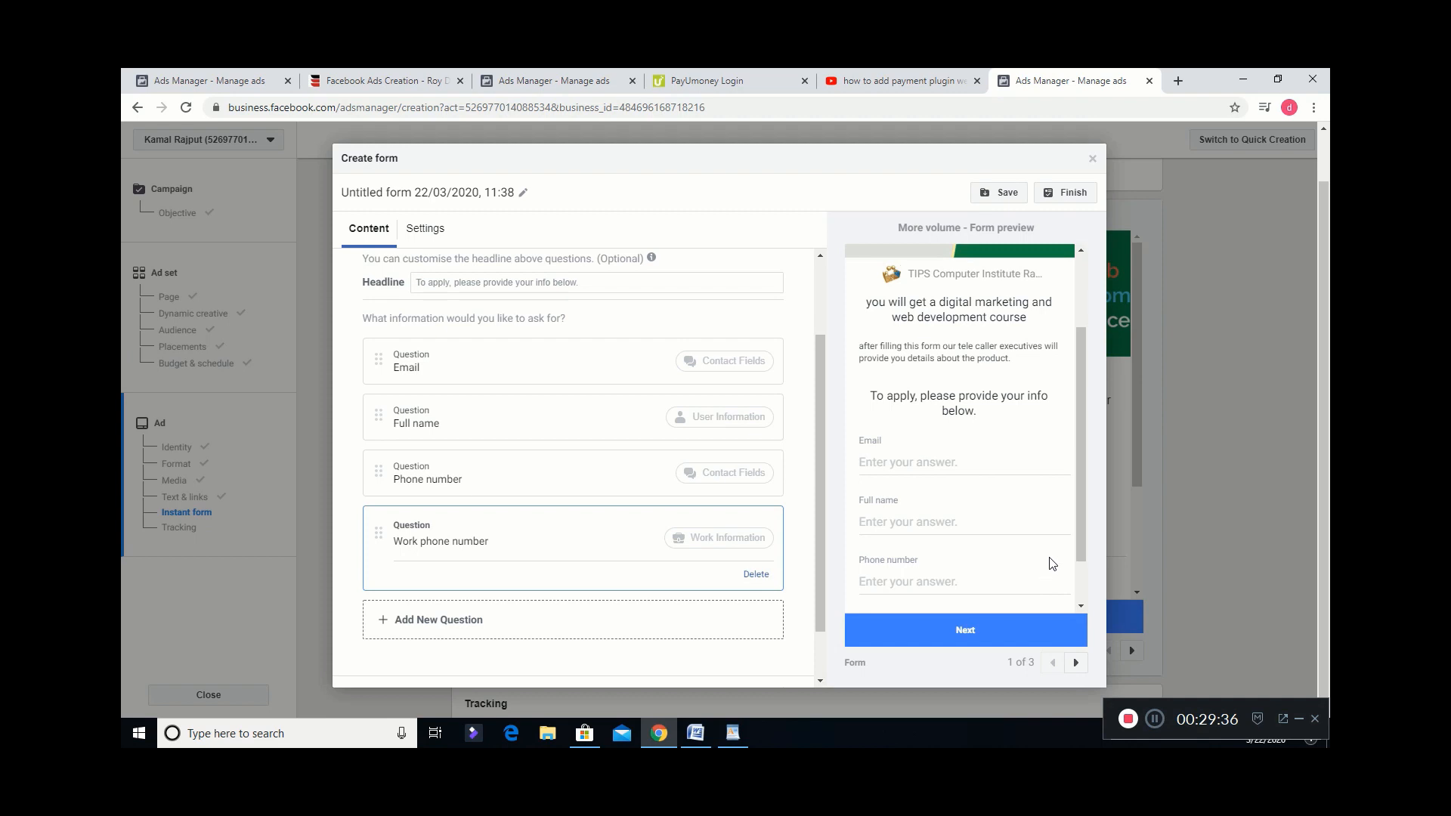
pyautogui.moveTo(1082, 532); pyautogui.dragTo(1079, 589)
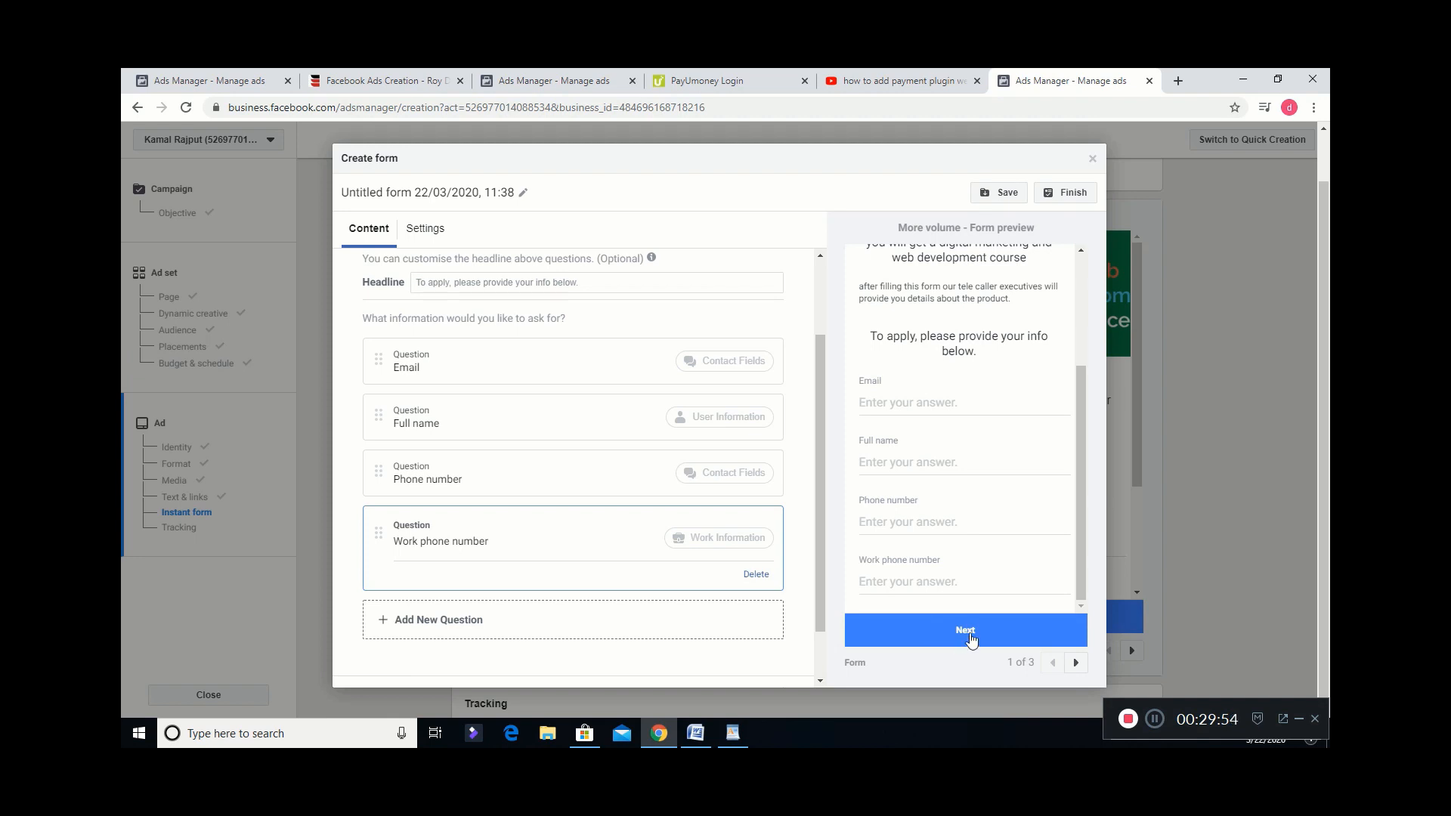
# Enter "tipssmarto.in" as the link text in the form's privacy policy section.
pyautogui.scroll(2, 818, 443)
pyautogui.scroll(-3, 811, 596)
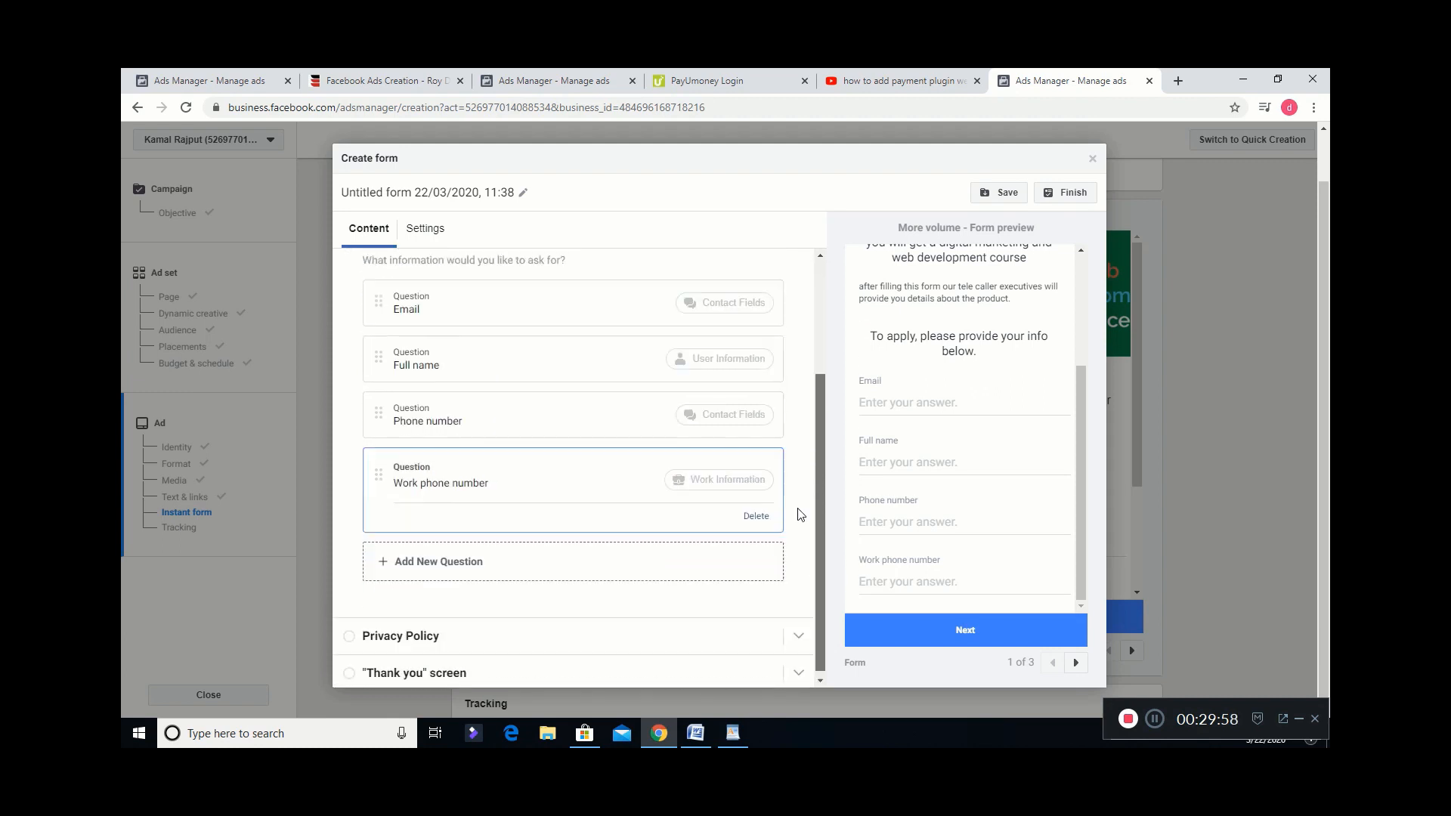
pyautogui.scroll(1, 718, 627)
pyautogui.scroll(-1, 809, 623)
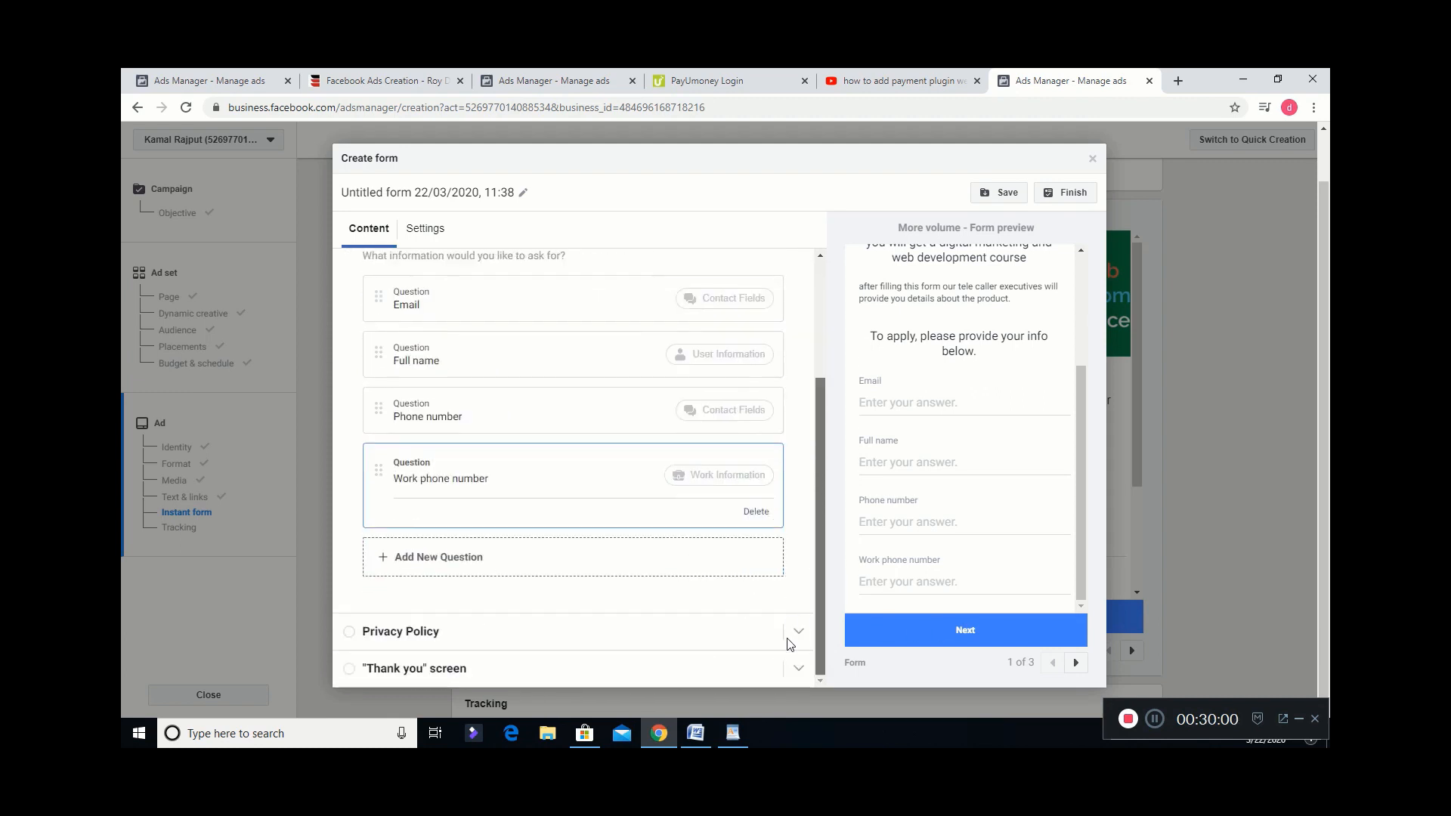
pyautogui.scroll(1, 671, 615)
pyautogui.scroll(-1, 661, 625)
pyautogui.click(713, 639)
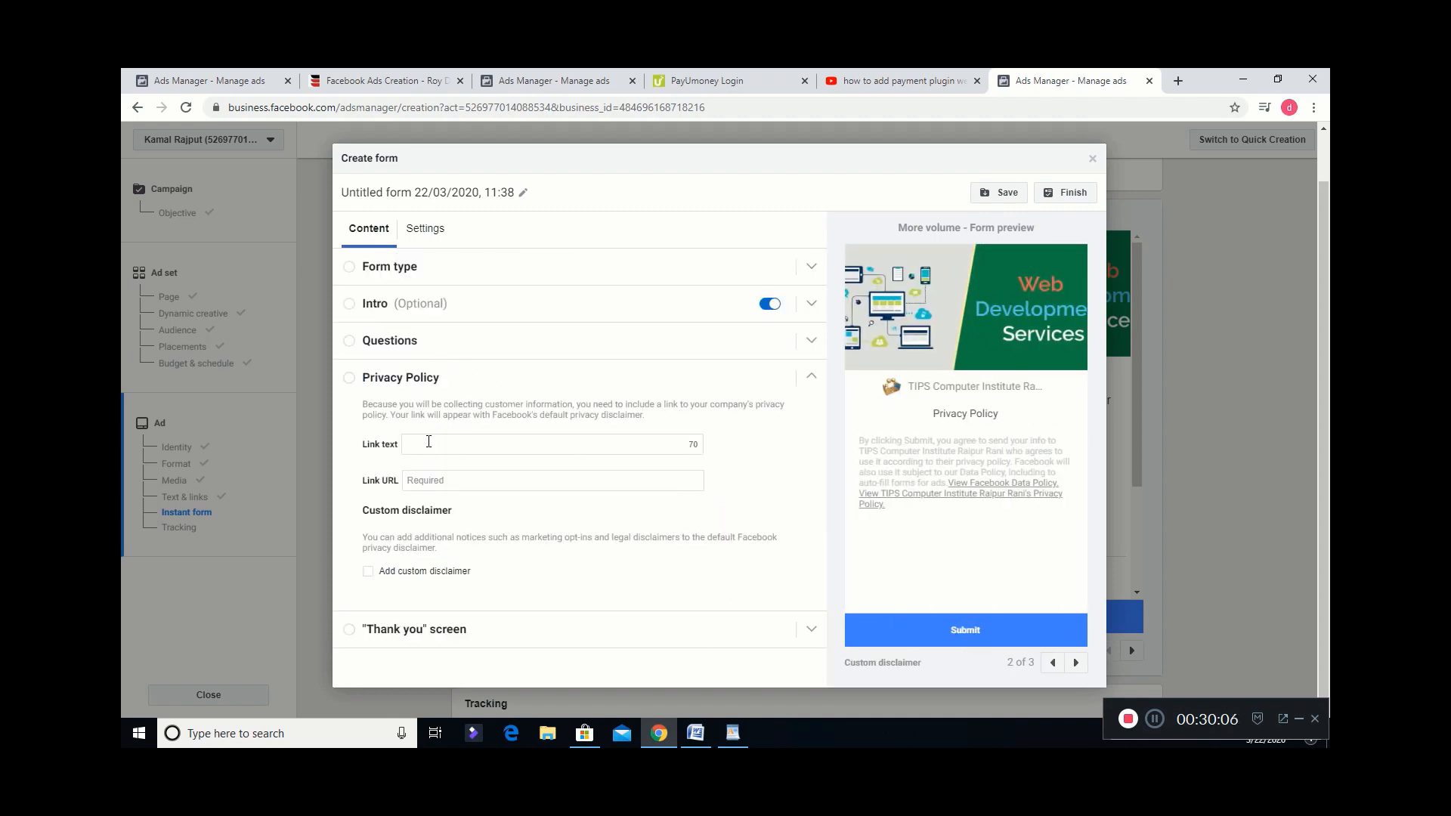
pyautogui.click(460, 448)
pyautogui.write('tipss')
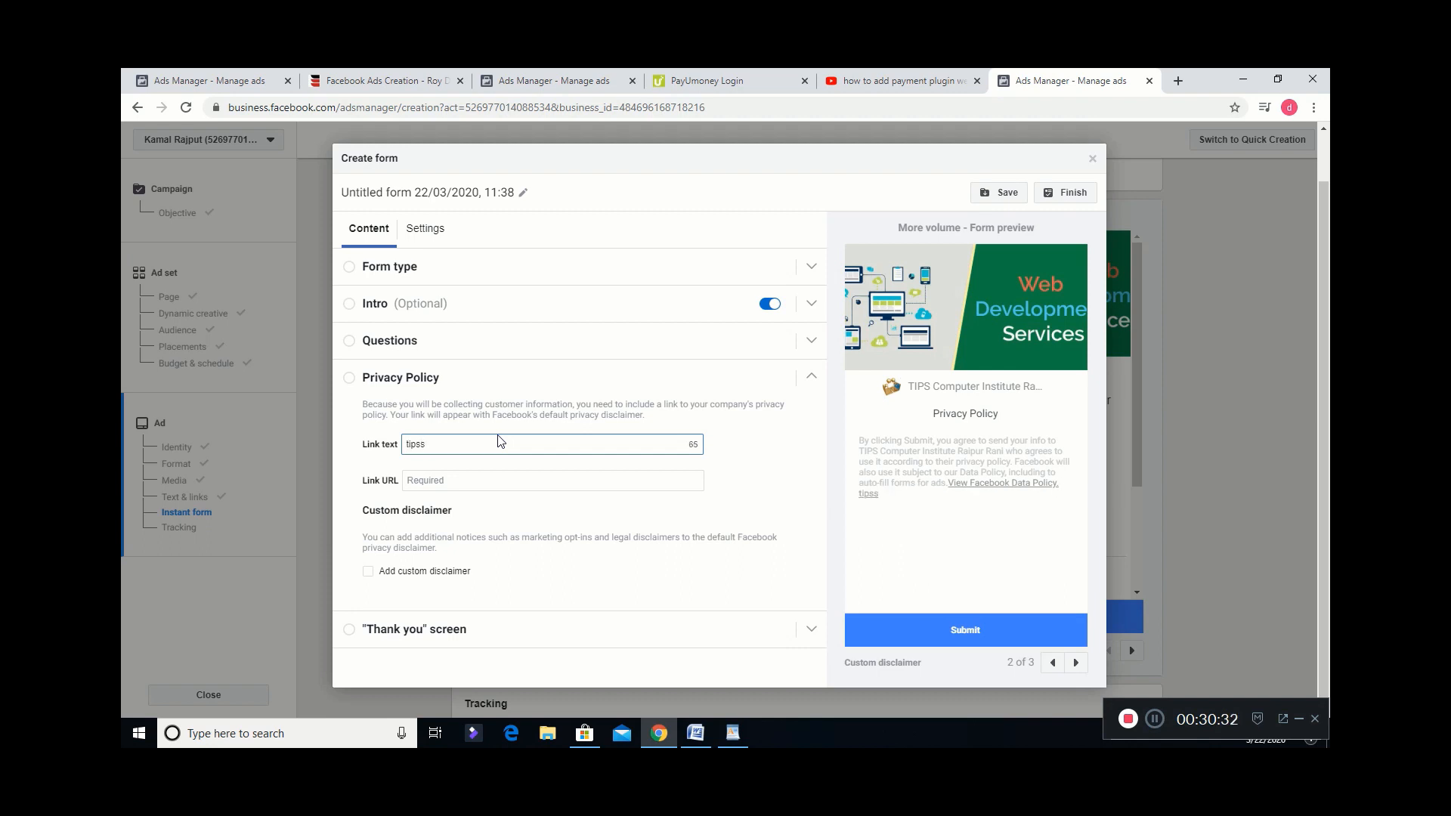
pyautogui.write('marto.in')
# Set the privacy policy's link URL to tipssmarto.in.
pyautogui.click(476, 481)
pyautogui.write('tip')
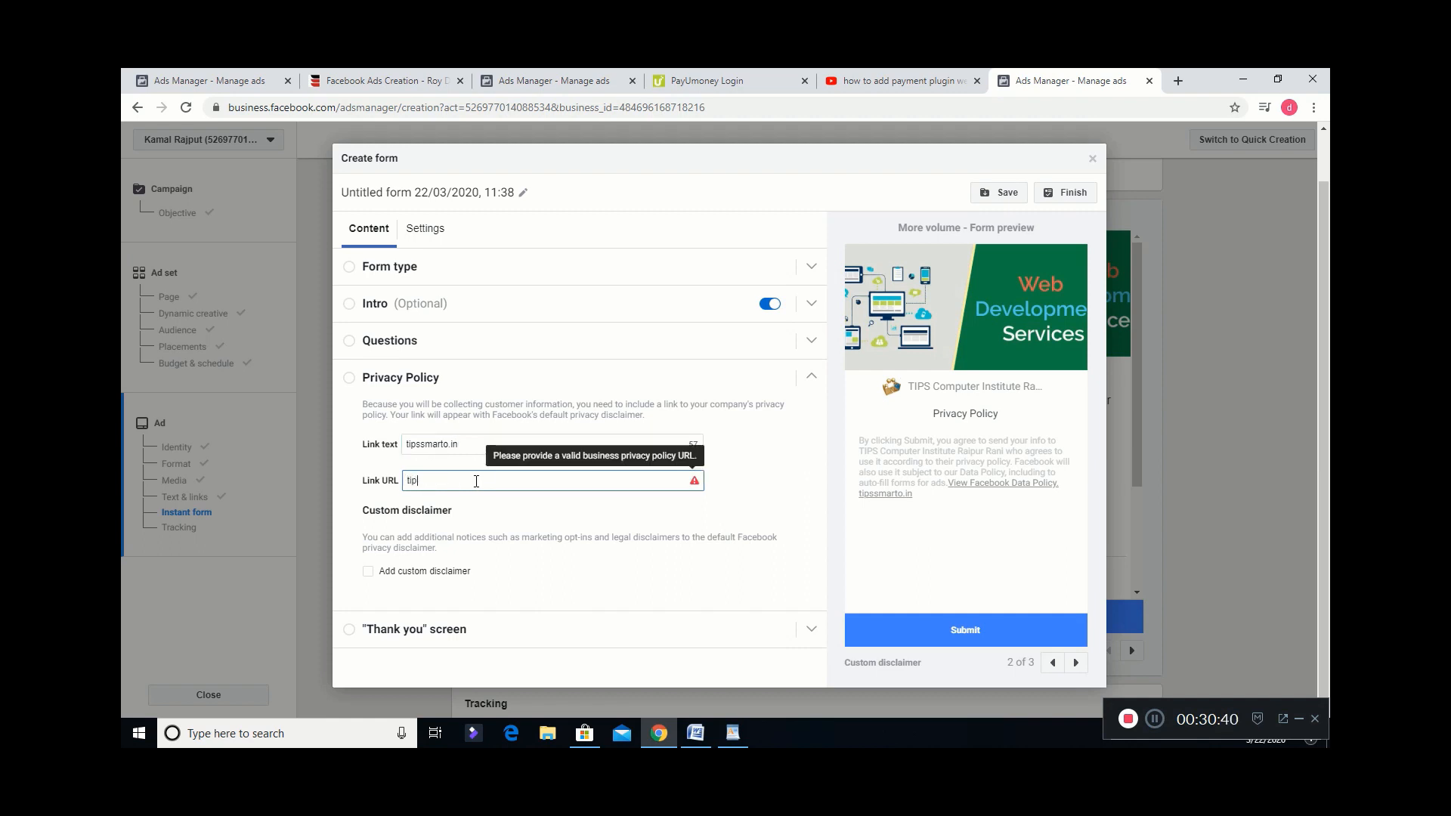
pyautogui.write('ssmarto.in')
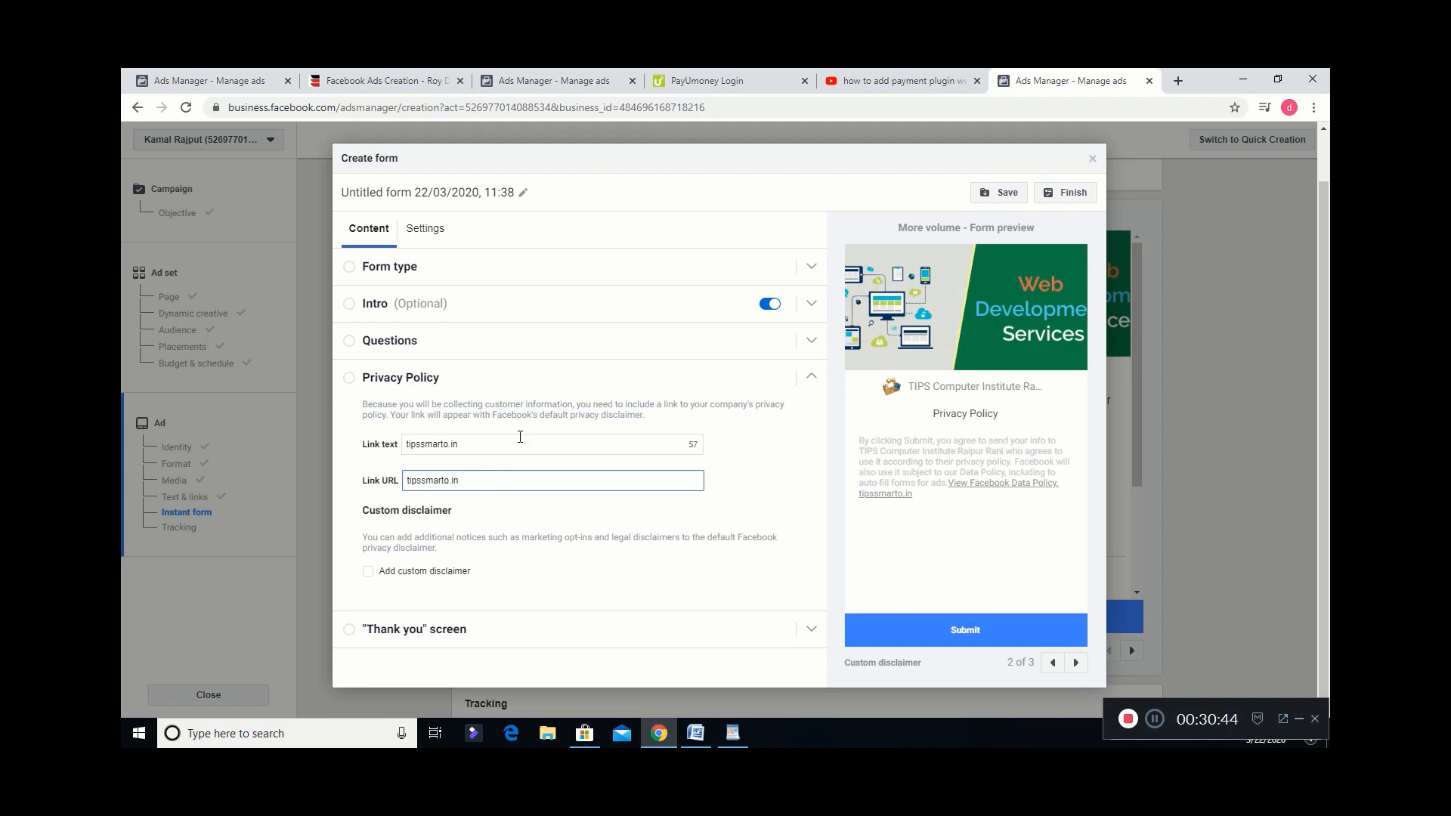
pyautogui.click(561, 410)
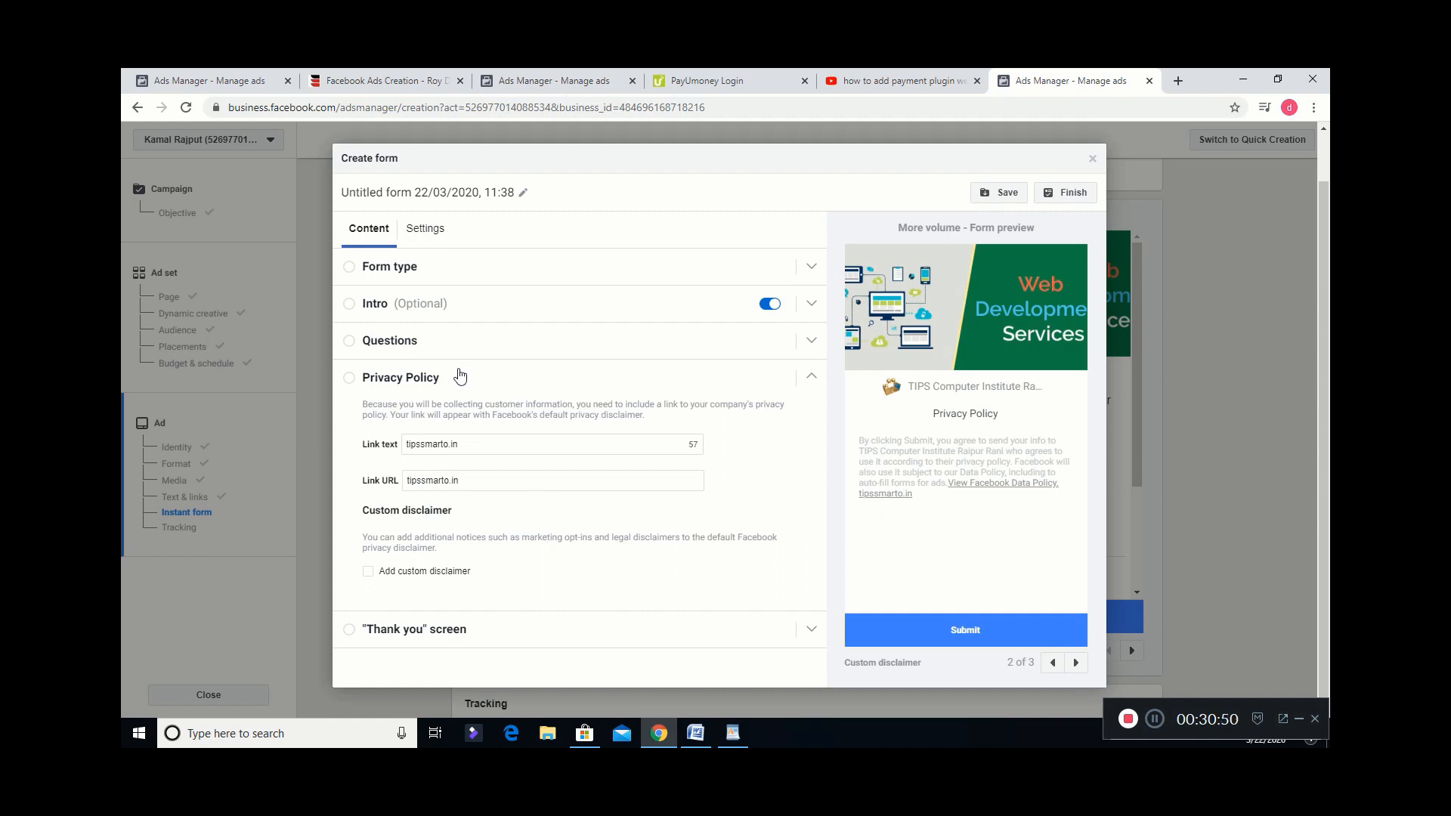
# Set the website link of the form's "Thank you" screen to tipssmarto.in.
pyautogui.click(453, 639)
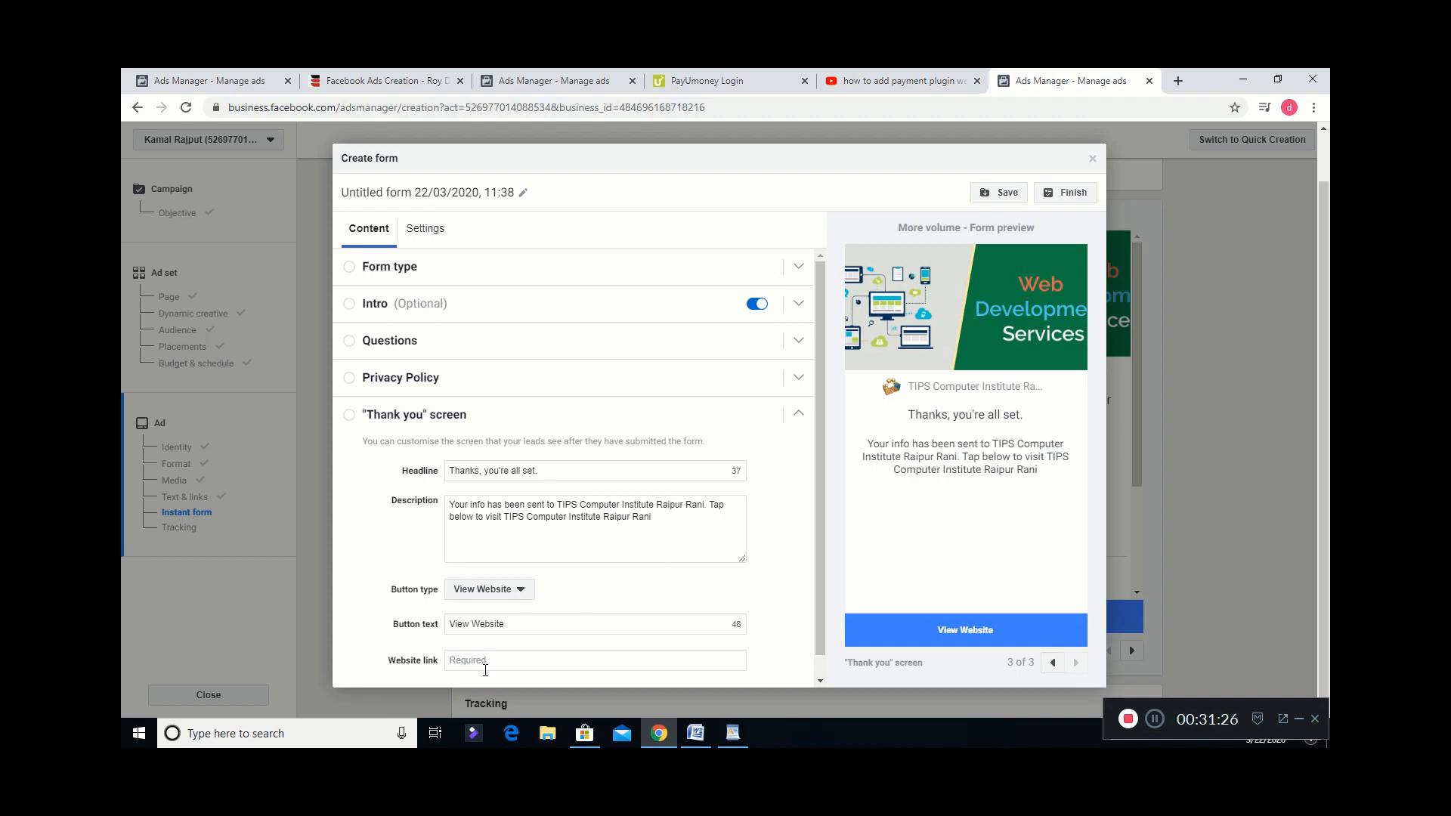
pyautogui.click(563, 658)
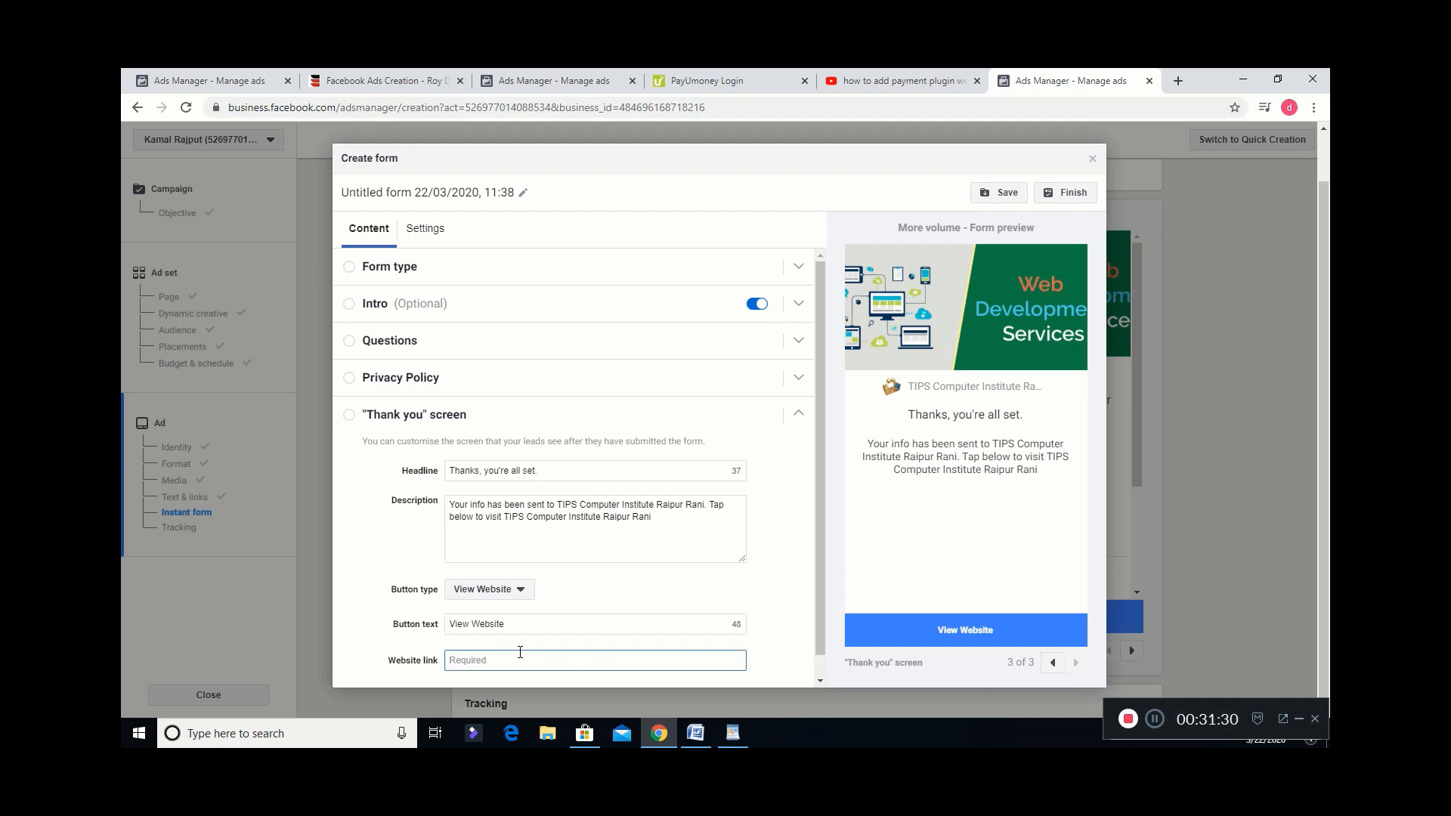
pyautogui.write('tipssmarto.in')
# Save the instant form and finish it for use in the ad.
pyautogui.click(1006, 198)
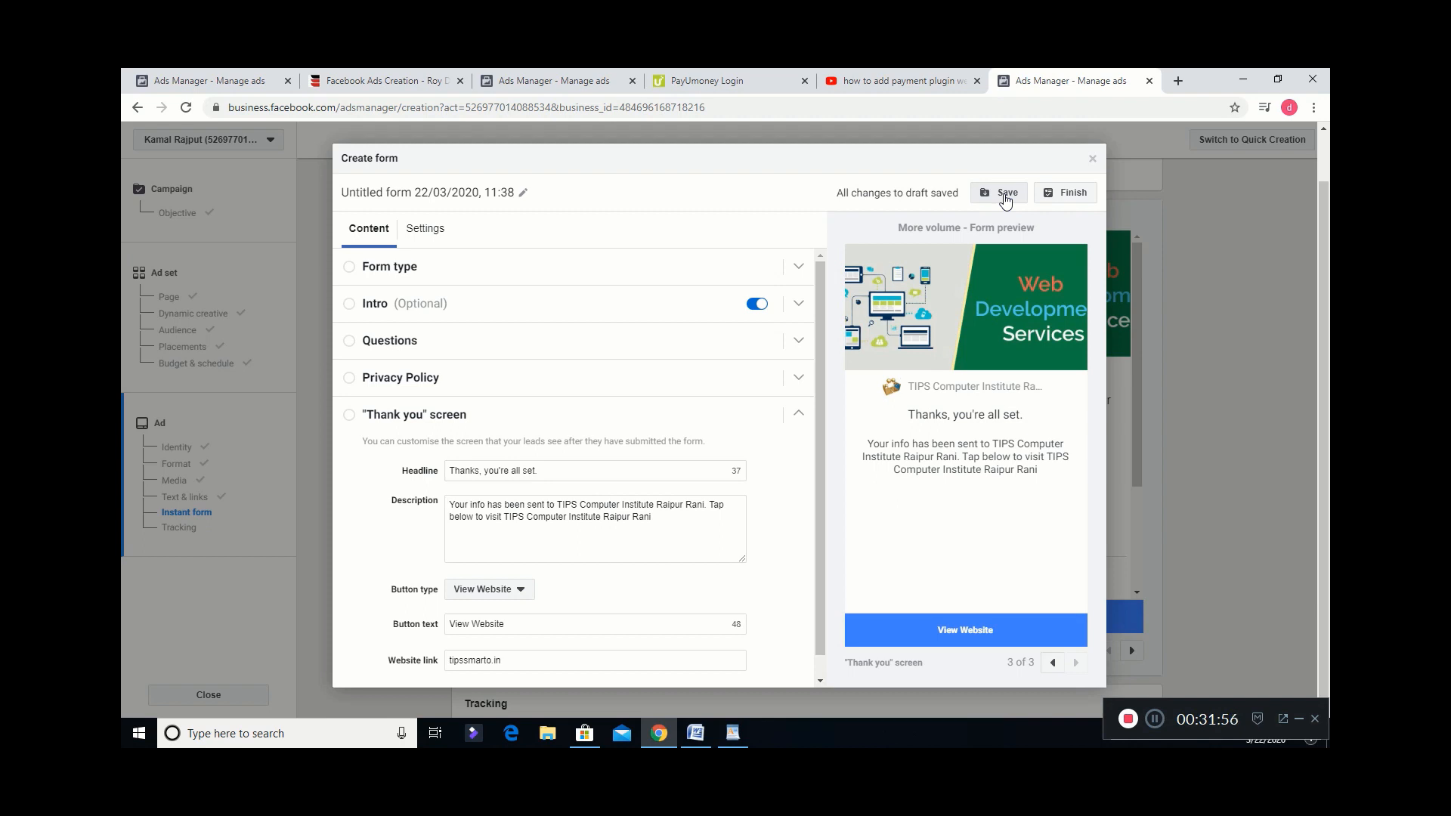
pyautogui.click(1063, 198)
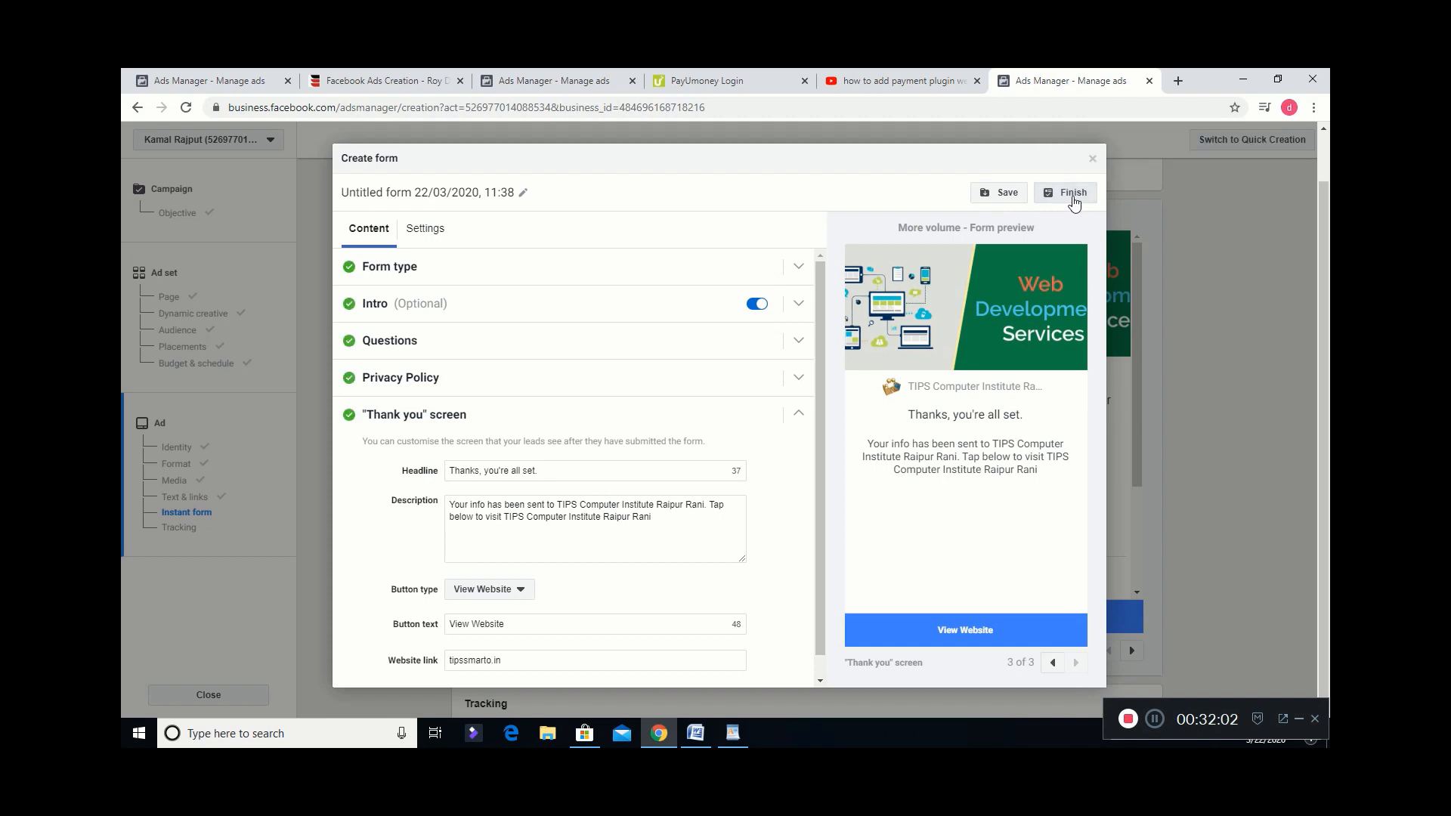
pyautogui.click(1069, 200)
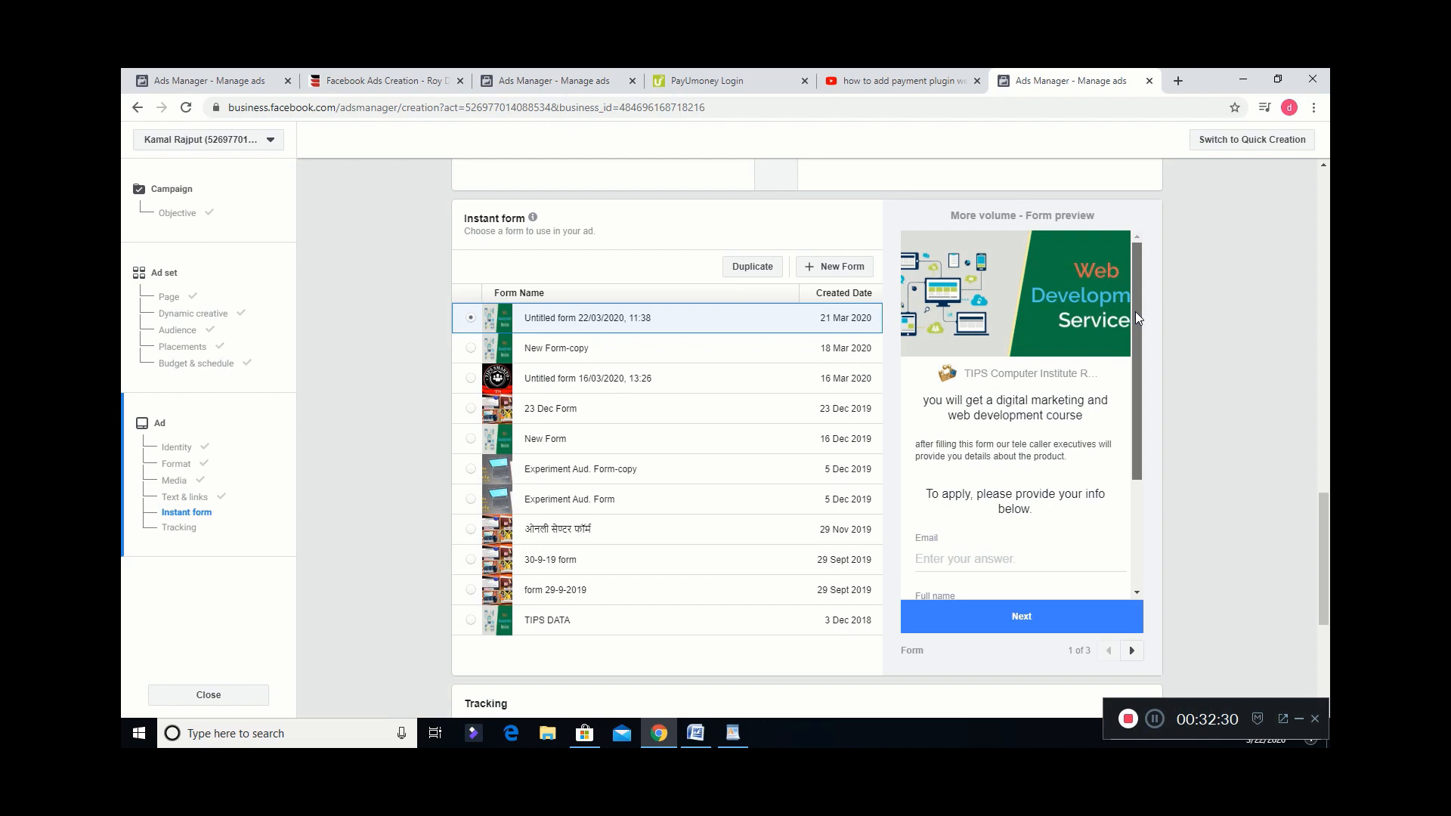
# Examine the finished form's question preview and the ad's conversion tracking options.
pyautogui.scroll(-3, 1086, 378)
pyautogui.scroll(3, 1085, 363)
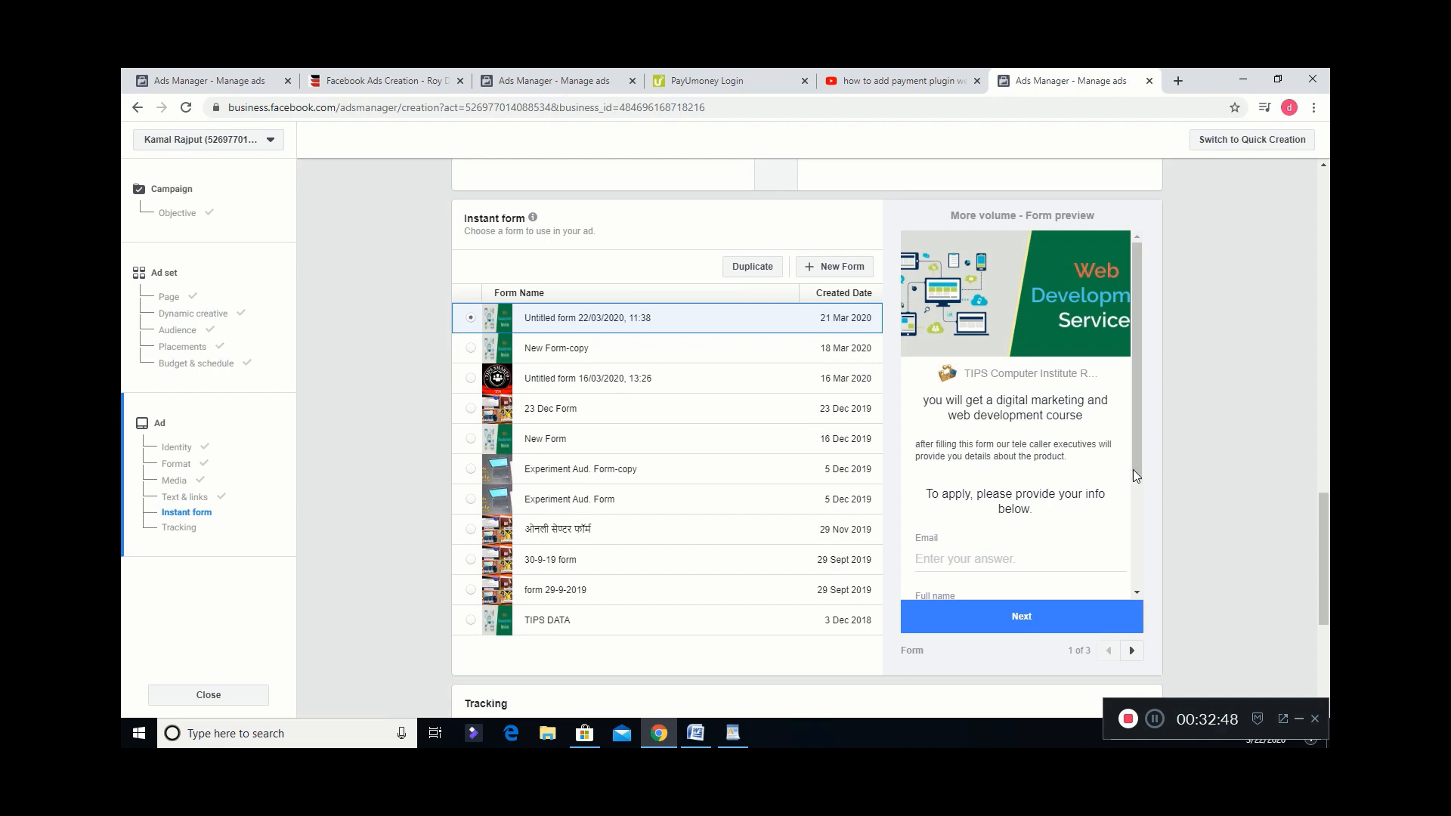
pyautogui.moveTo(1136, 458); pyautogui.dragTo(1129, 582)
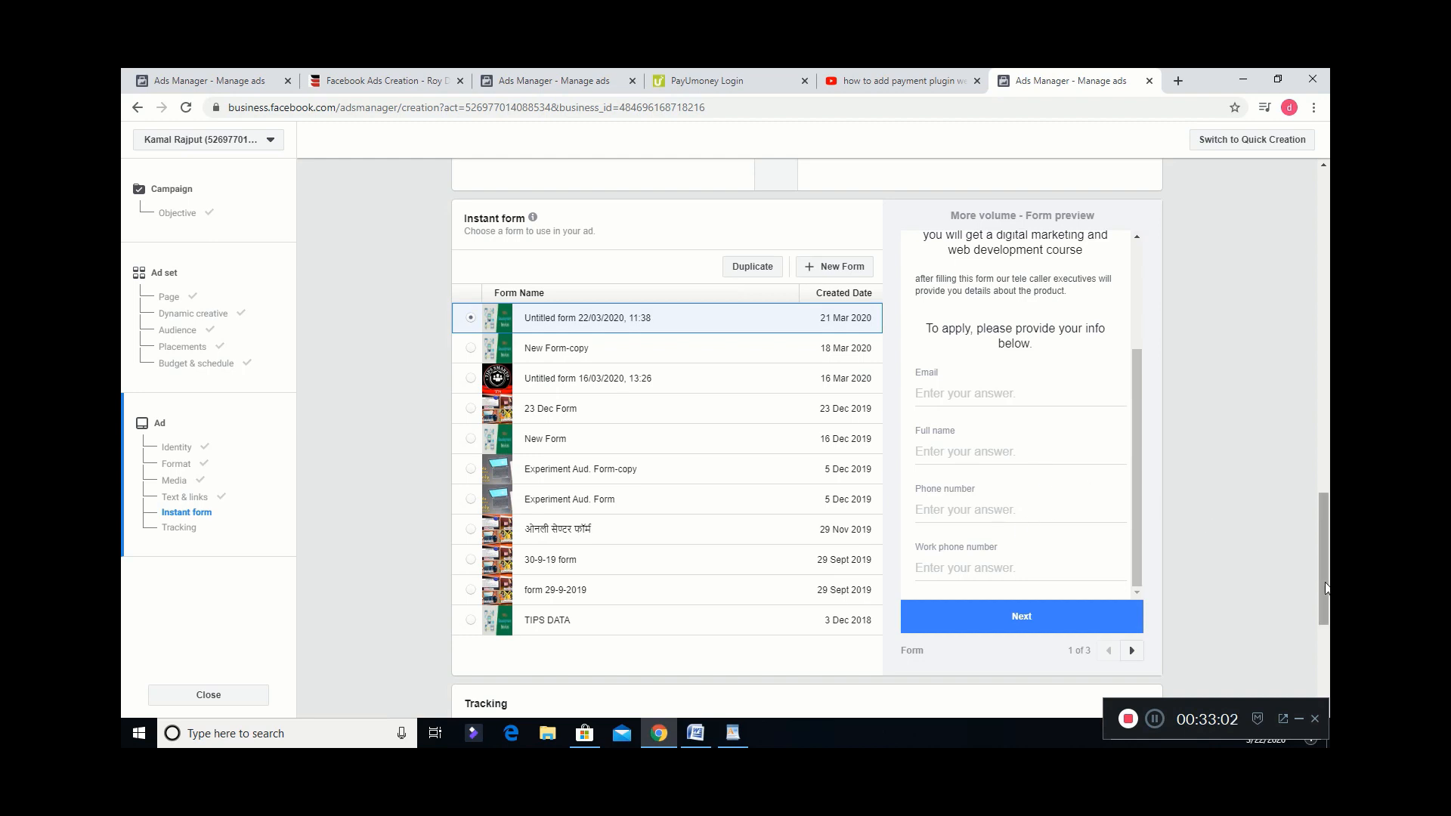
pyautogui.scroll(-1, 1325, 597)
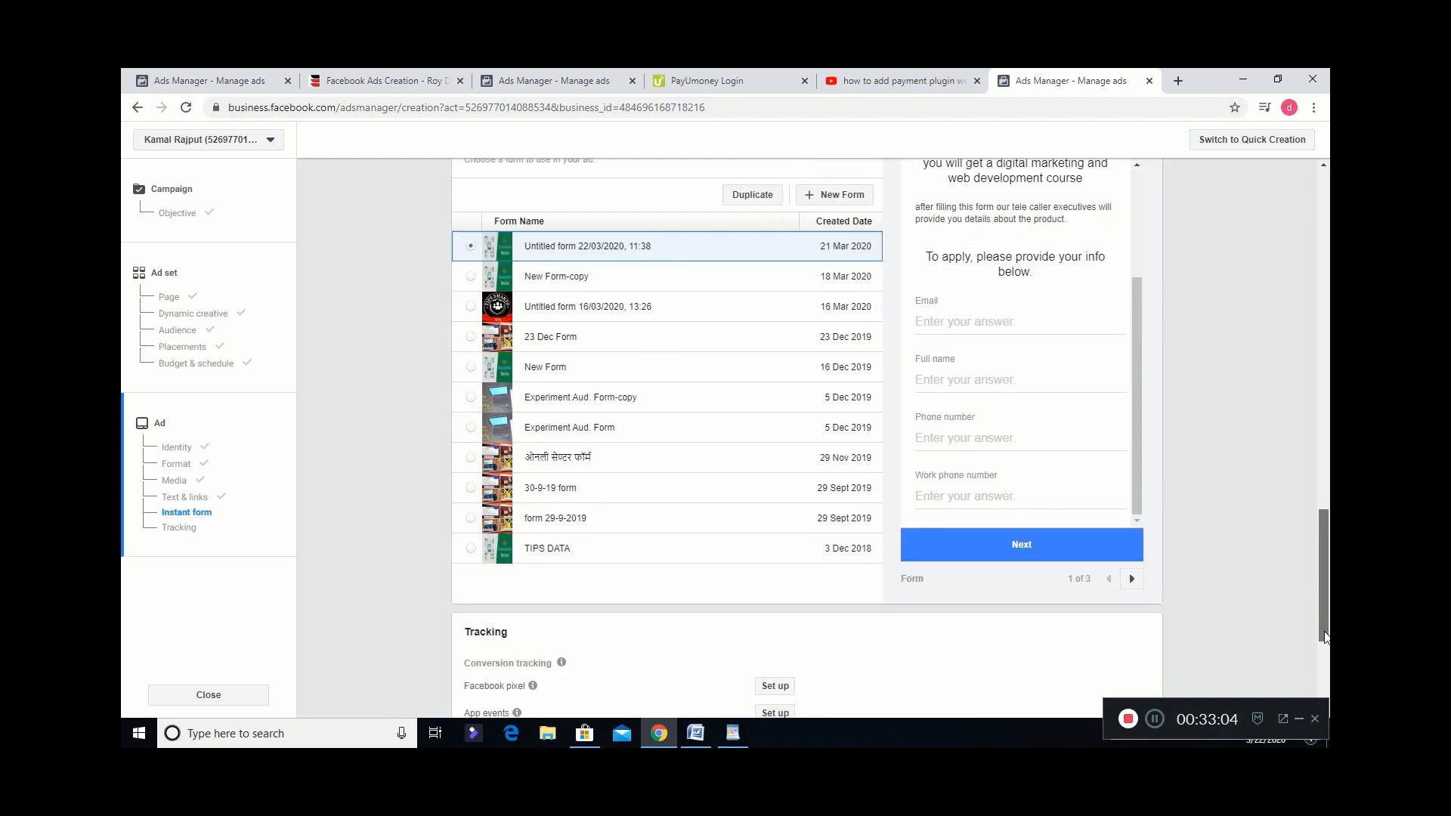
pyautogui.scroll(-2, 1323, 637)
pyautogui.moveTo(1328, 615); pyautogui.dragTo(519, 451)
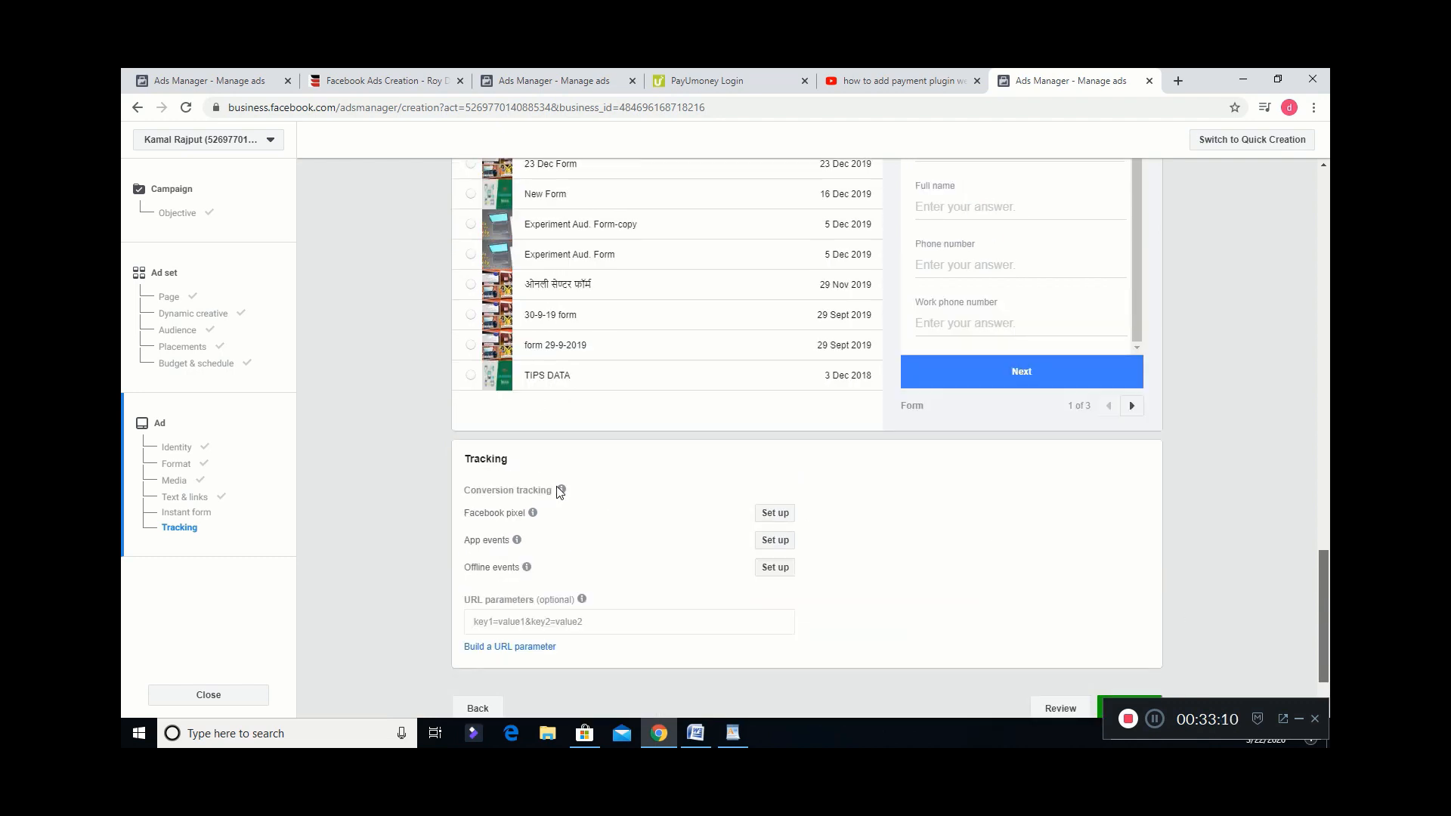
pyautogui.moveTo(562, 493)
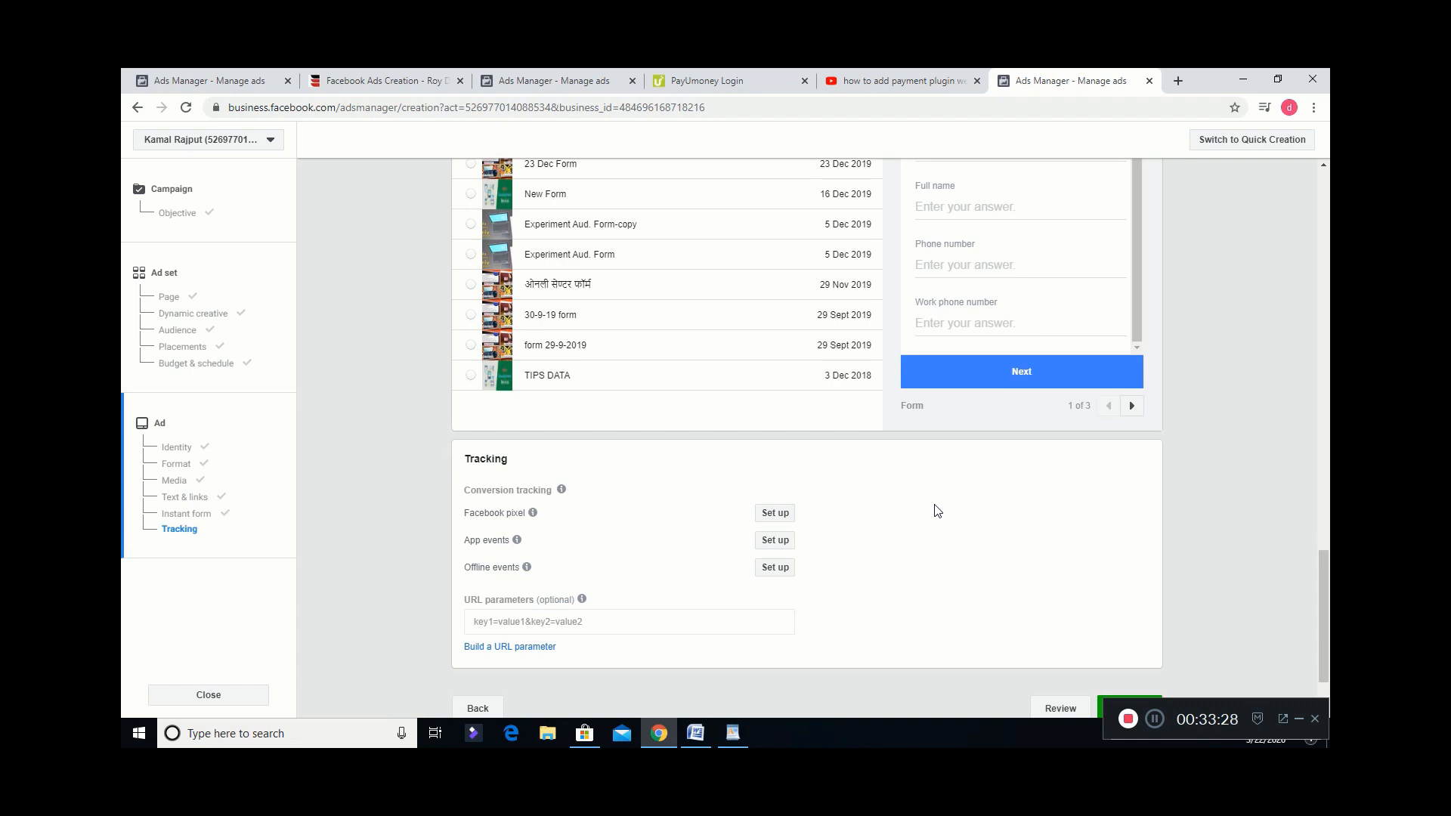
pyautogui.scroll(-1, 937, 511)
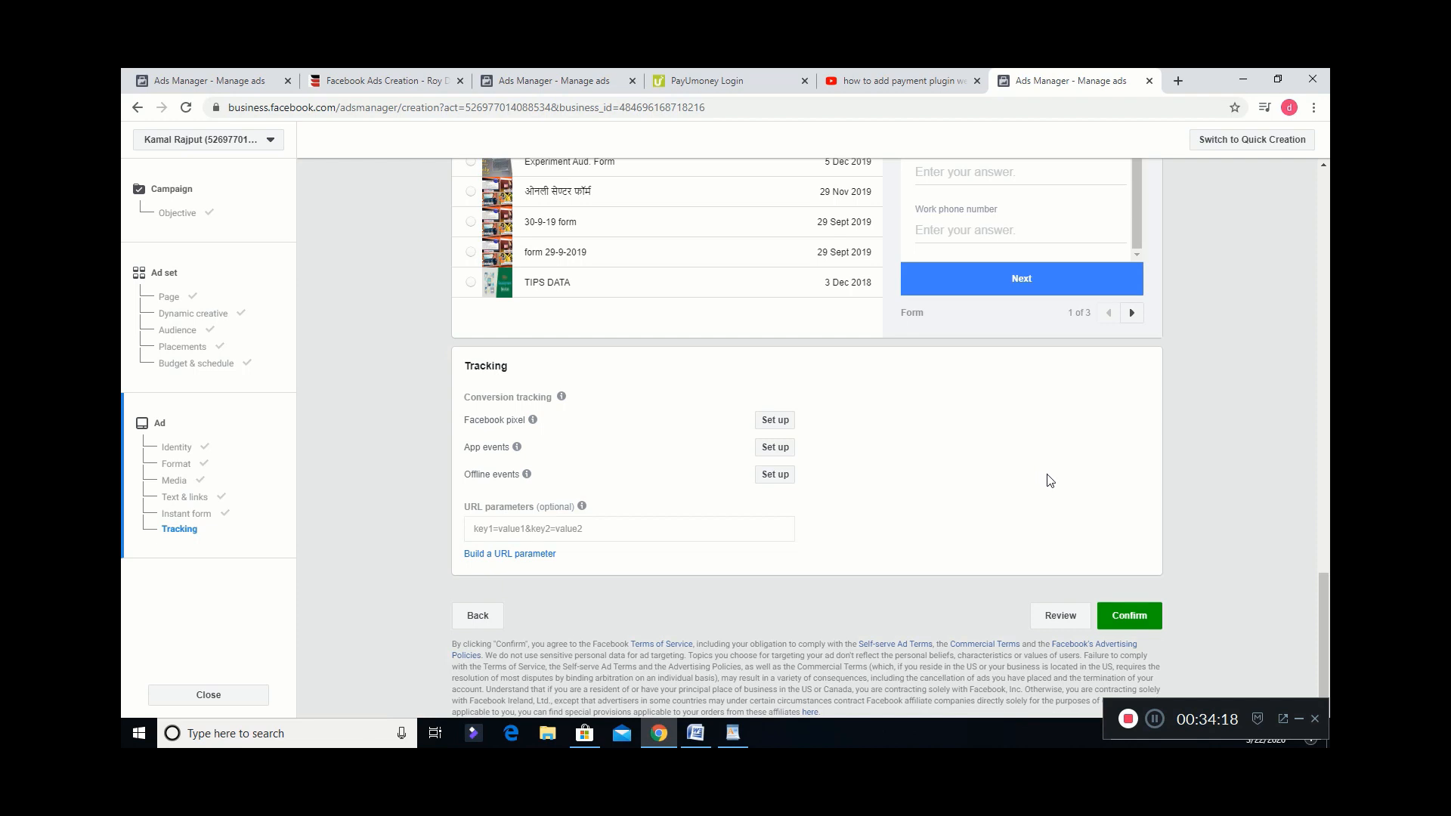
# Check the ad's format, media, text and form settings and confirm the ad for publishing.
pyautogui.scroll(6, 1065, 507)
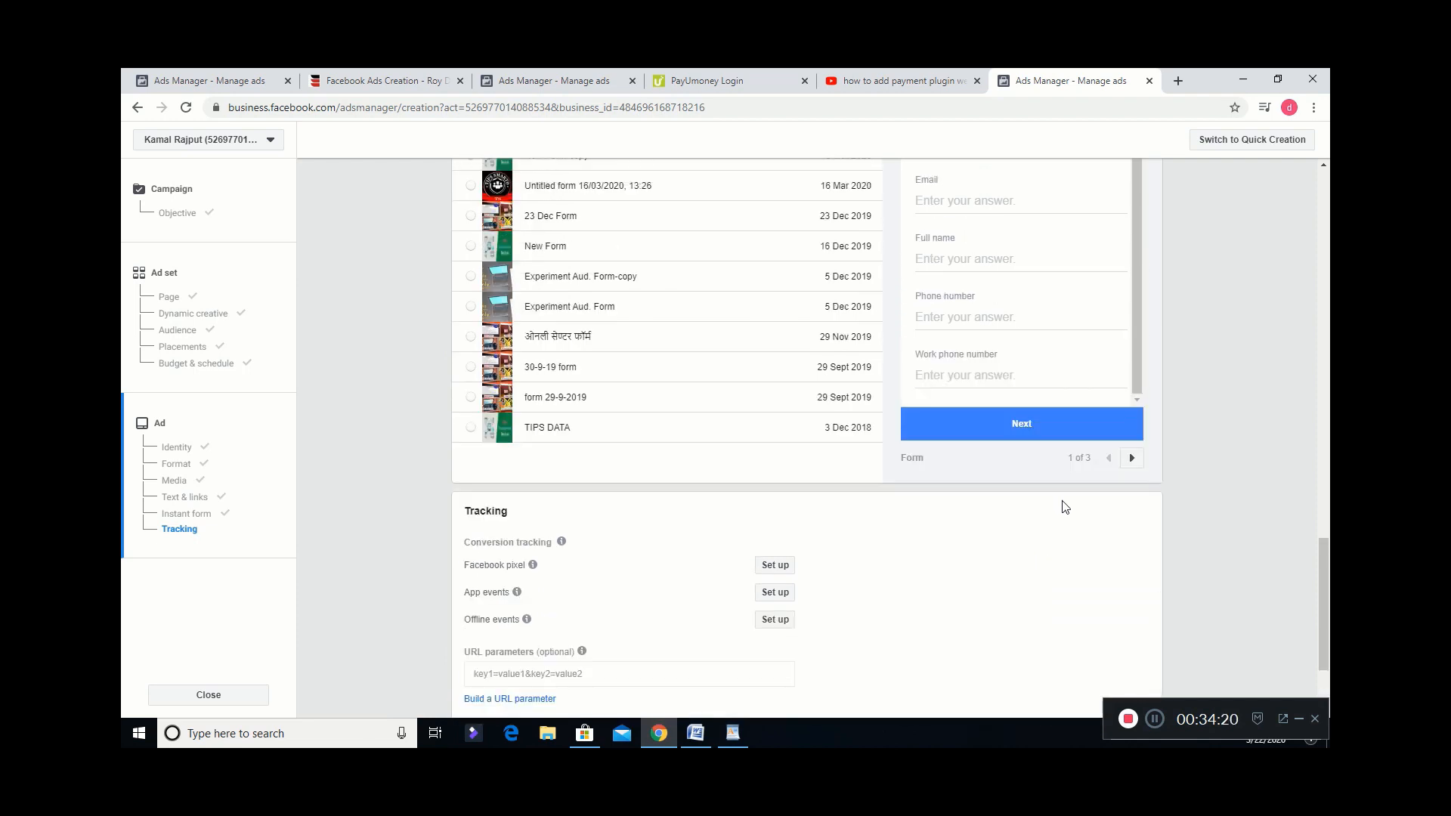
pyautogui.scroll(7, 1065, 506)
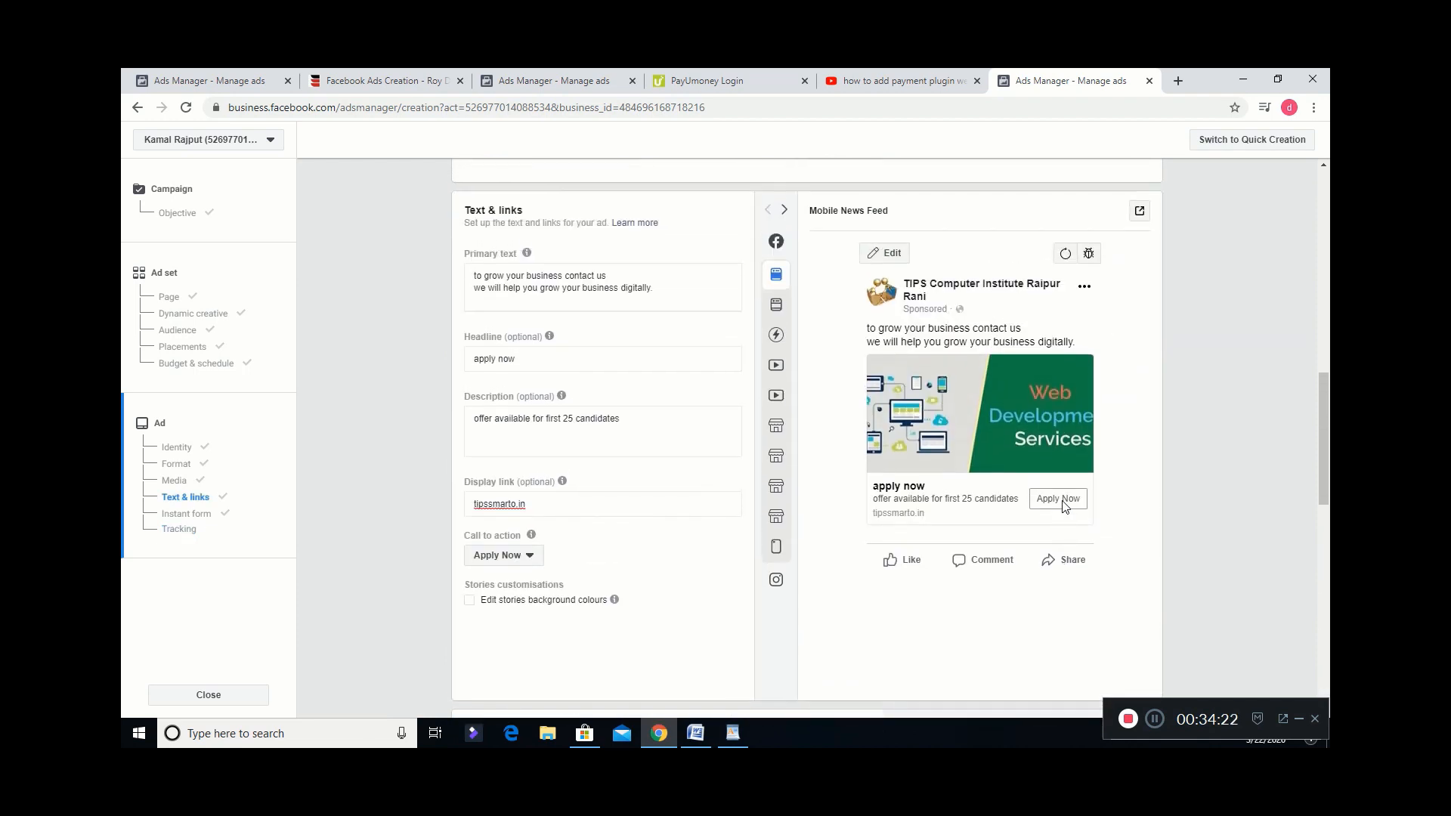
pyautogui.scroll(5, 1065, 506)
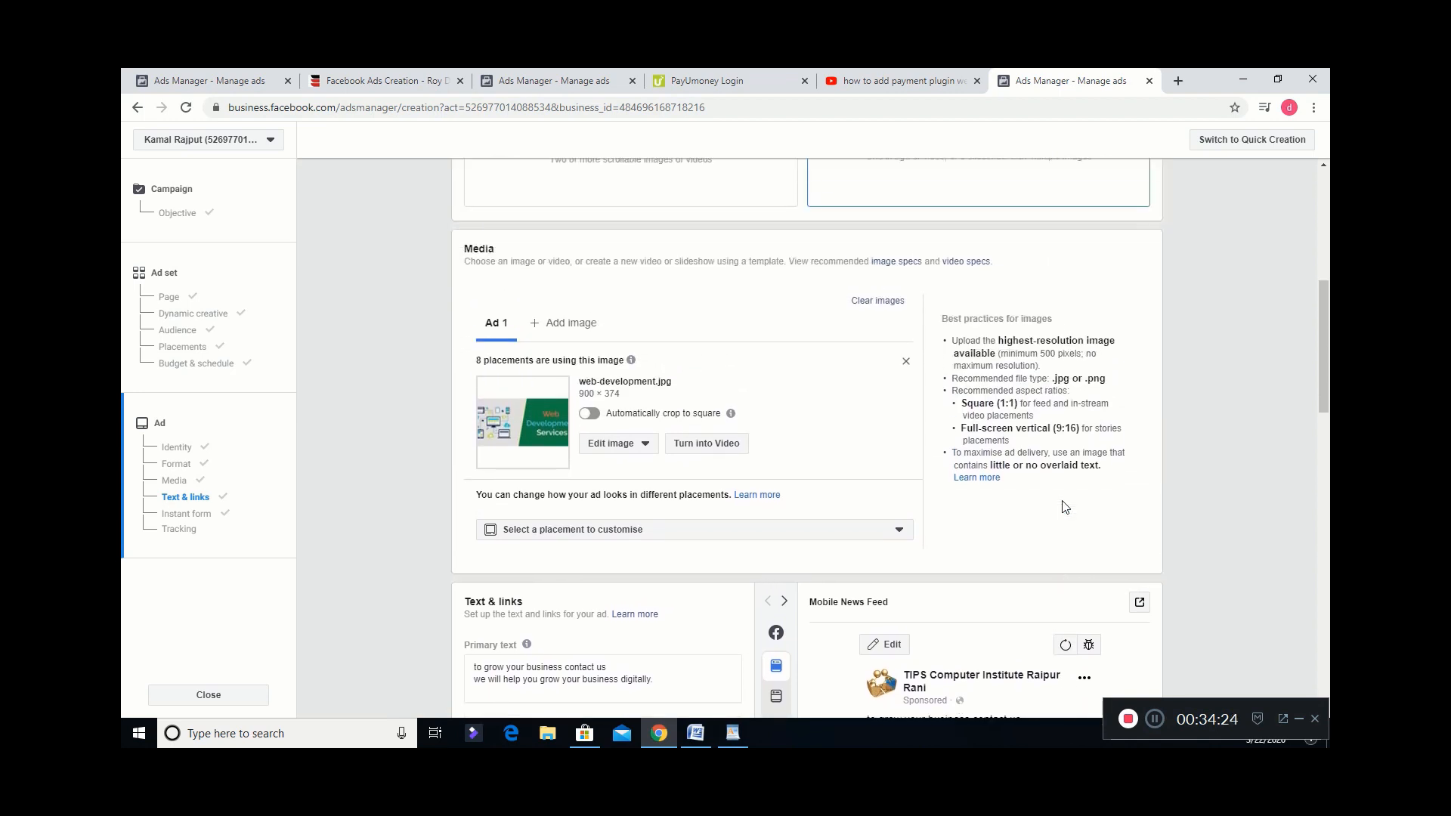
pyautogui.scroll(3, 1064, 506)
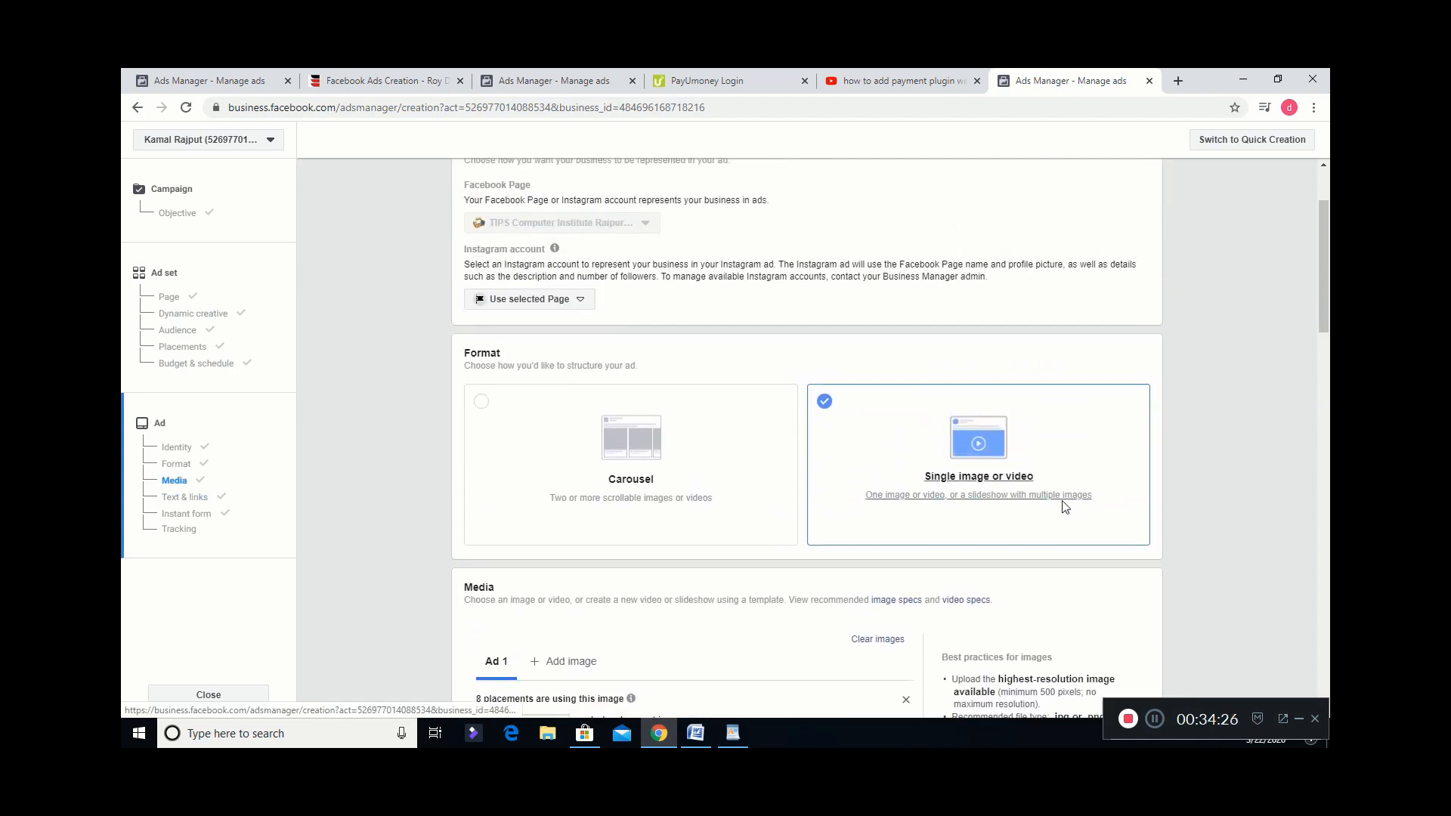
pyautogui.scroll(-7, 1065, 507)
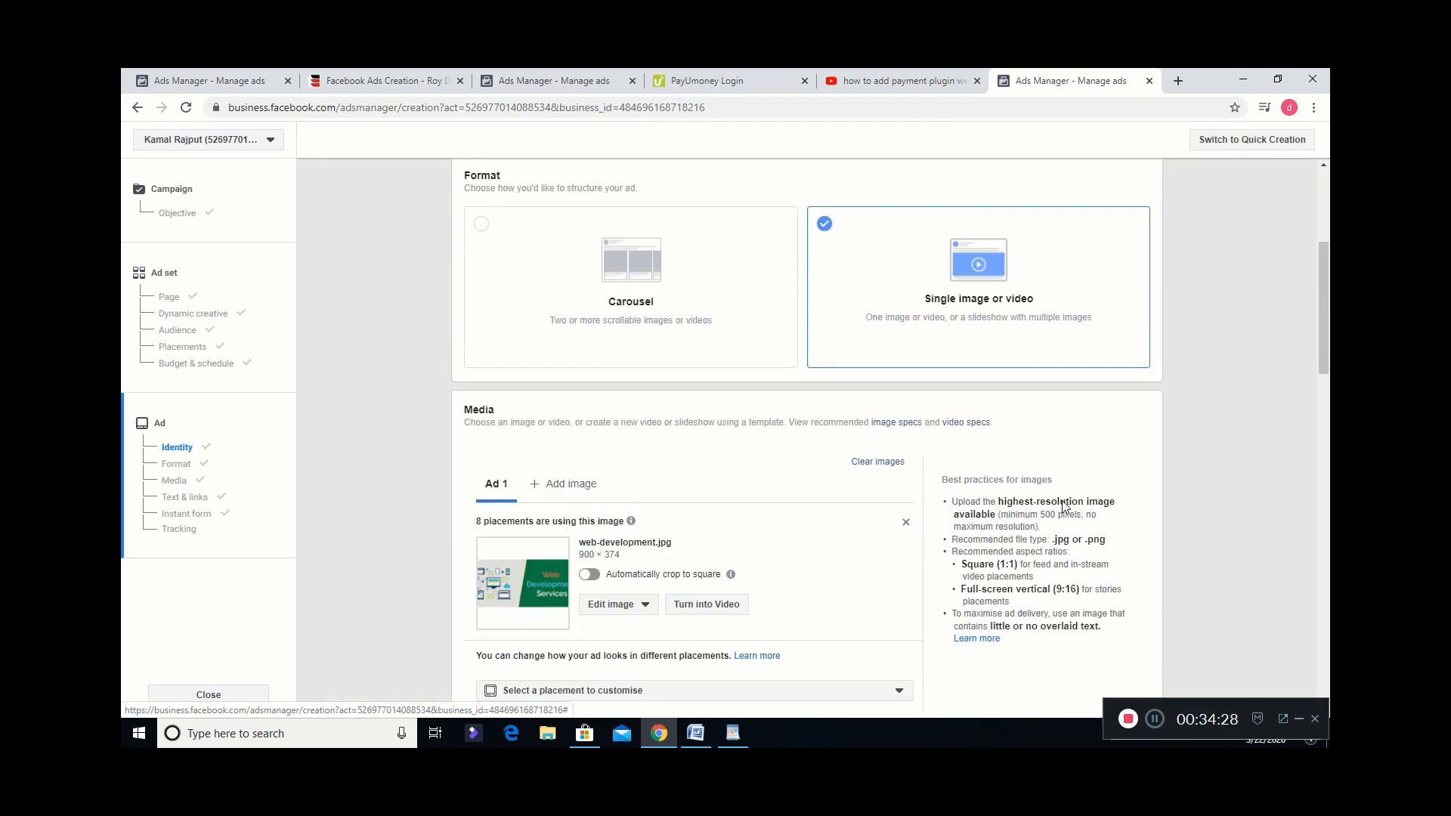
pyautogui.scroll(-10, 1065, 506)
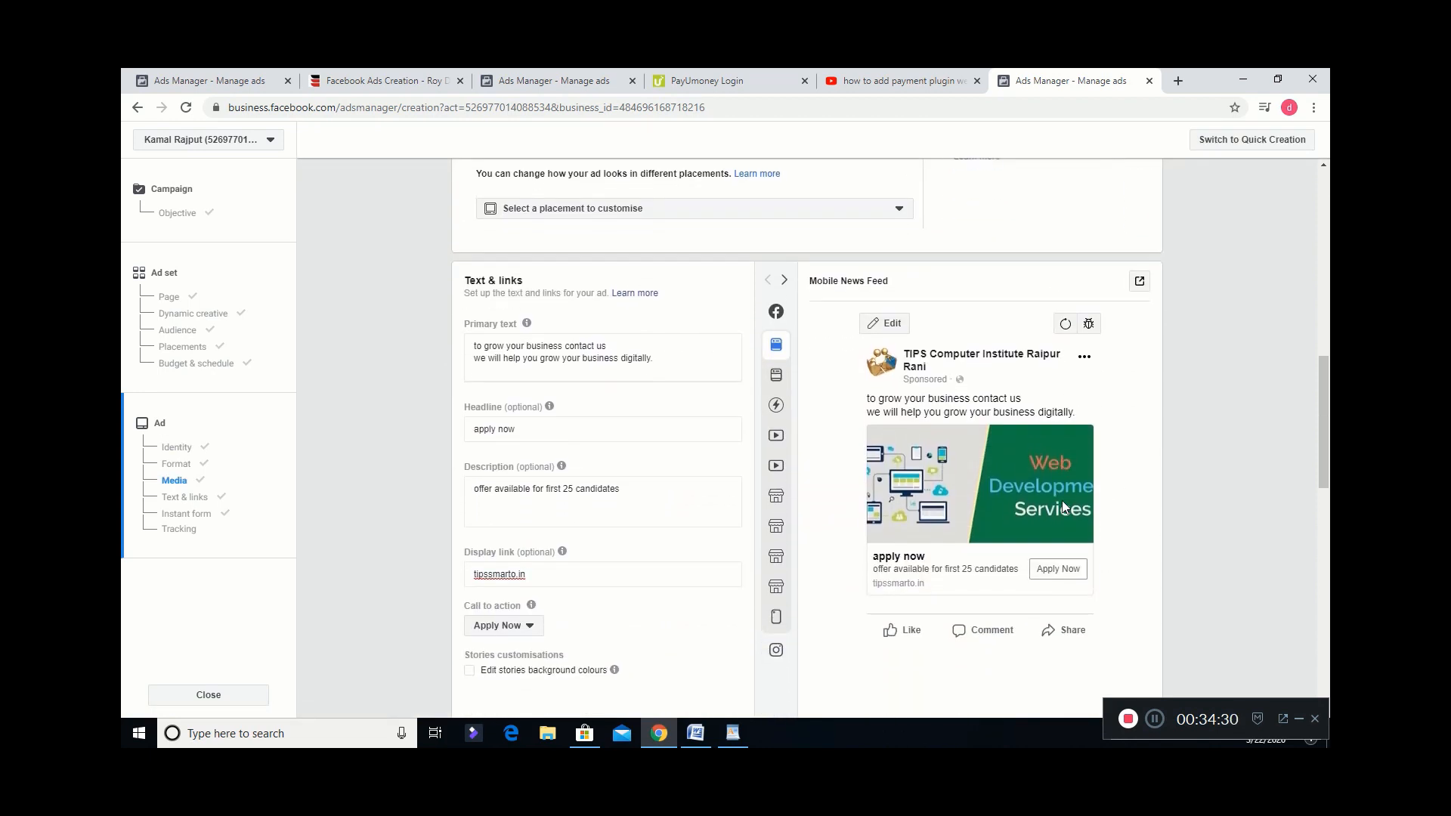
pyautogui.scroll(-5, 1065, 506)
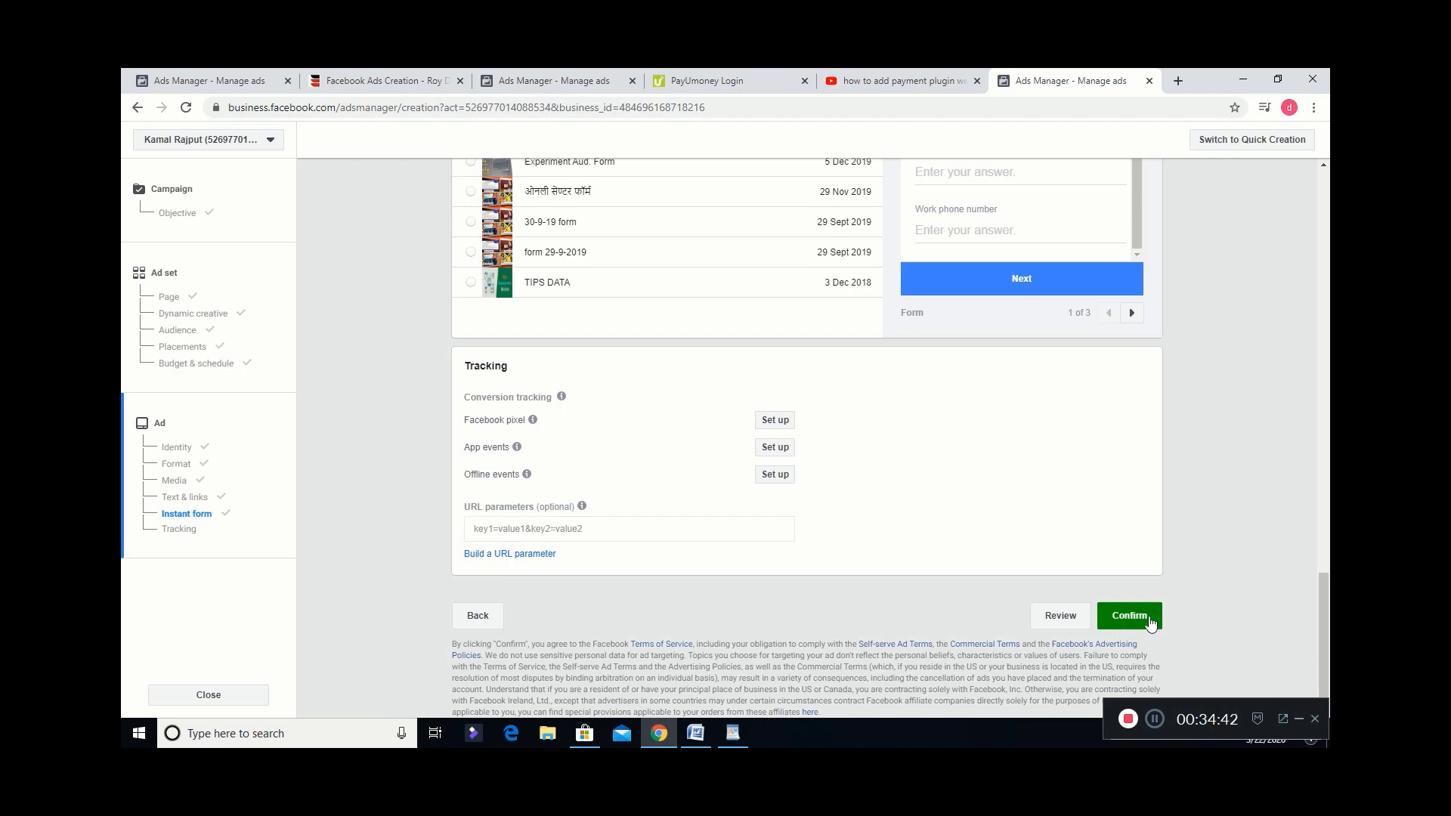
pyautogui.click(1134, 618)
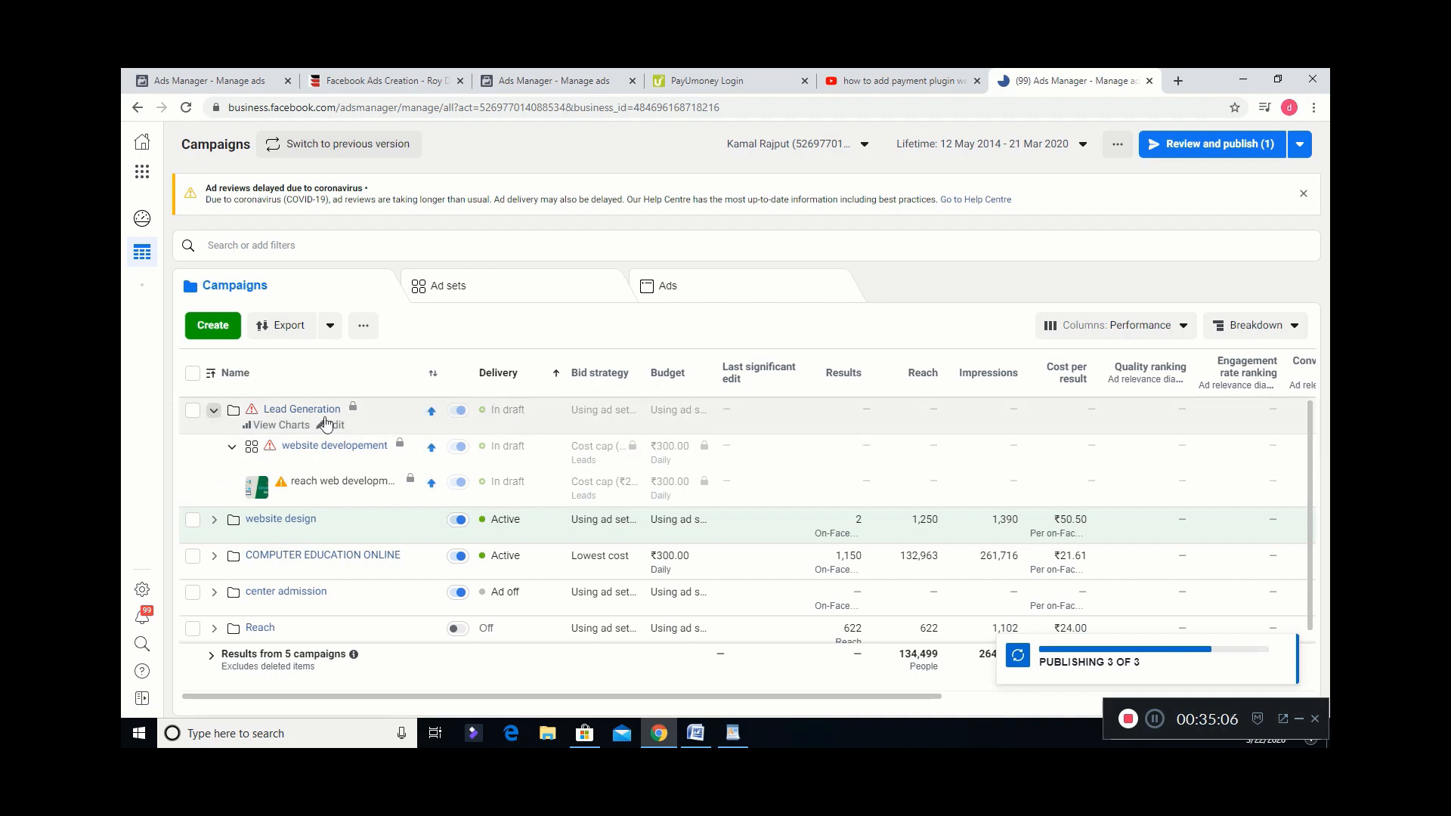
# Open the website design campaign for editing and expand the eligibility details of its campaign budget optimisation.
pyautogui.moveTo(251, 415)
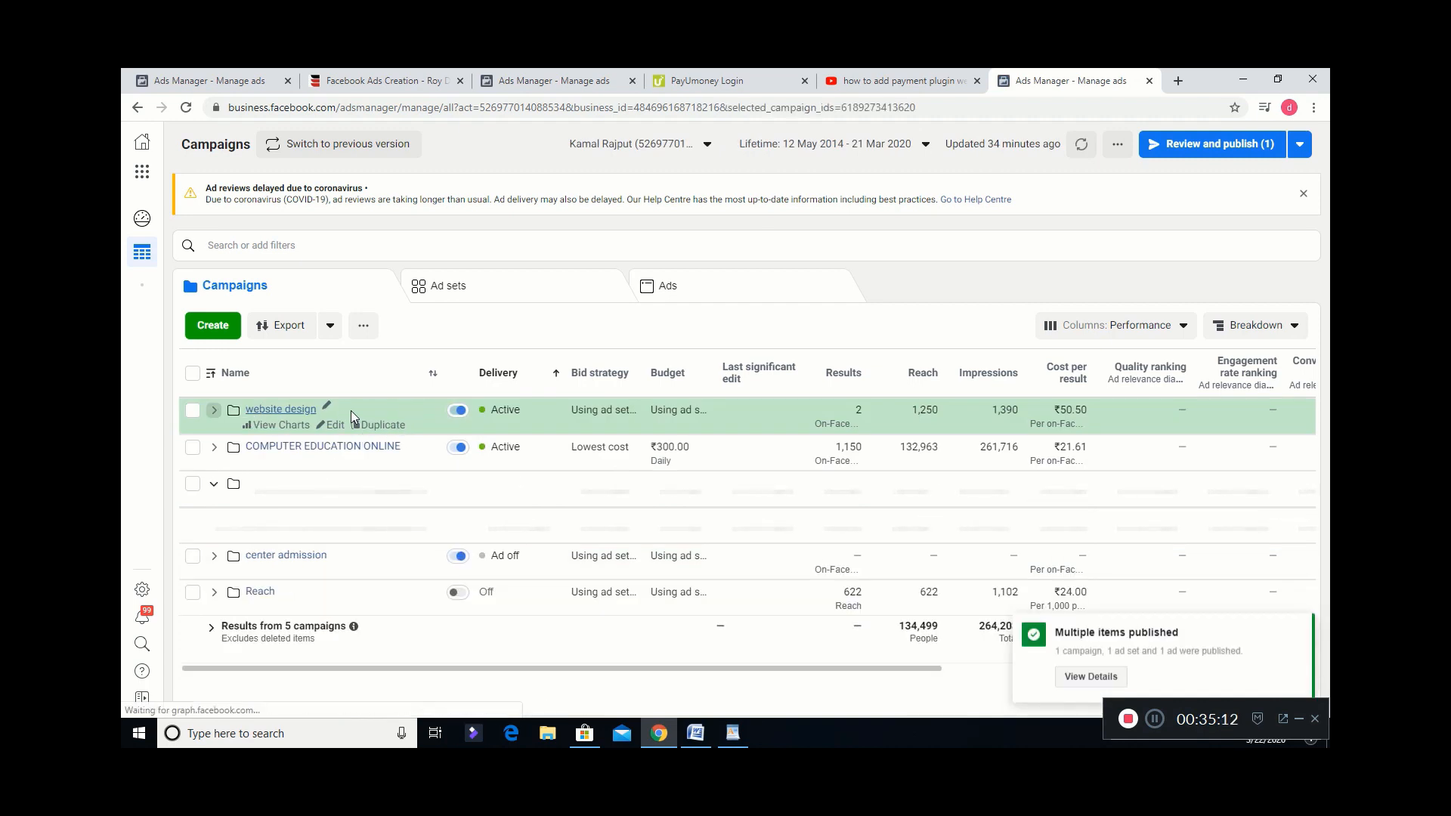
pyautogui.click(338, 425)
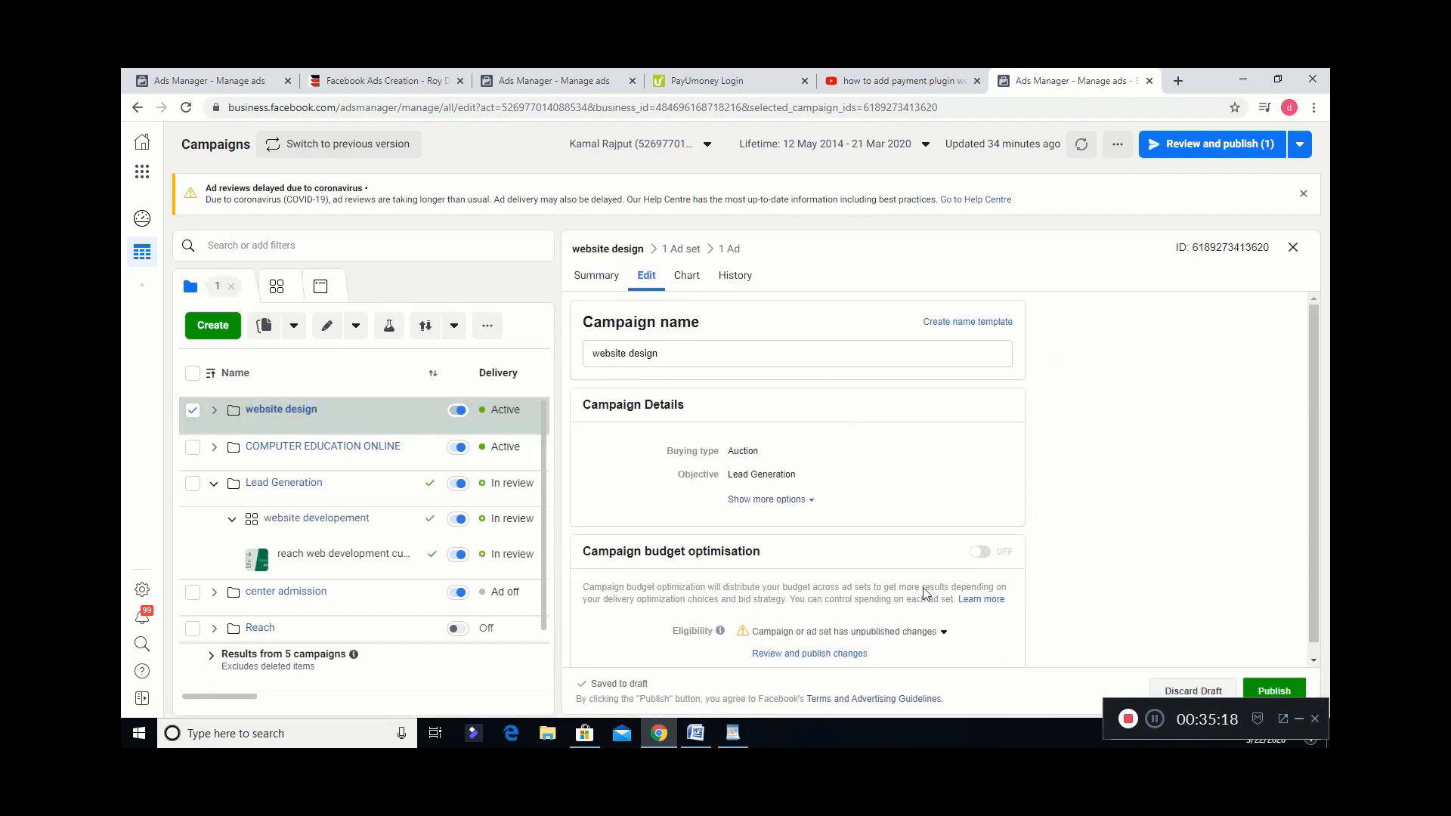
pyautogui.click(961, 638)
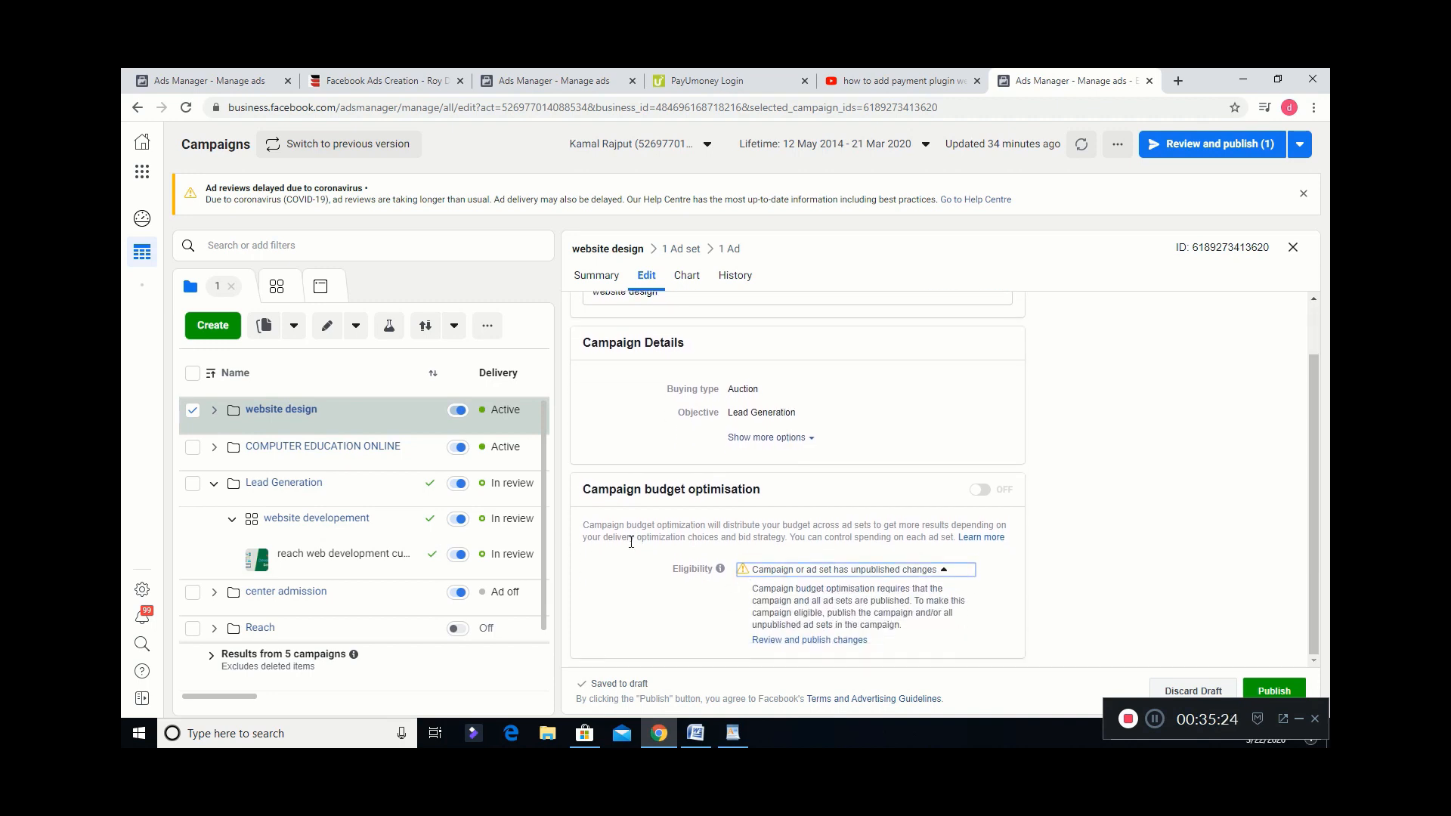
pyautogui.click(1064, 584)
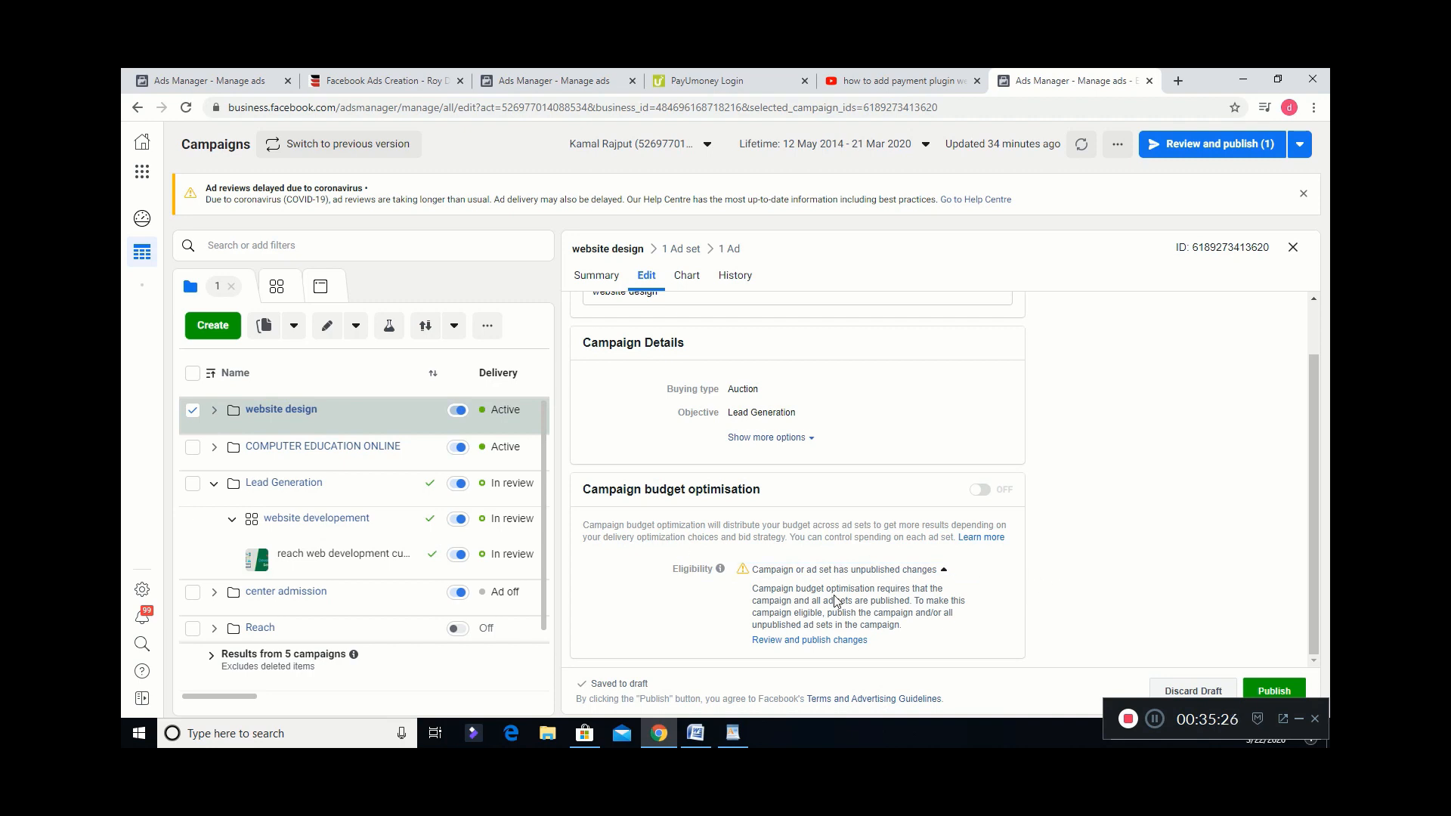
pyautogui.click(799, 641)
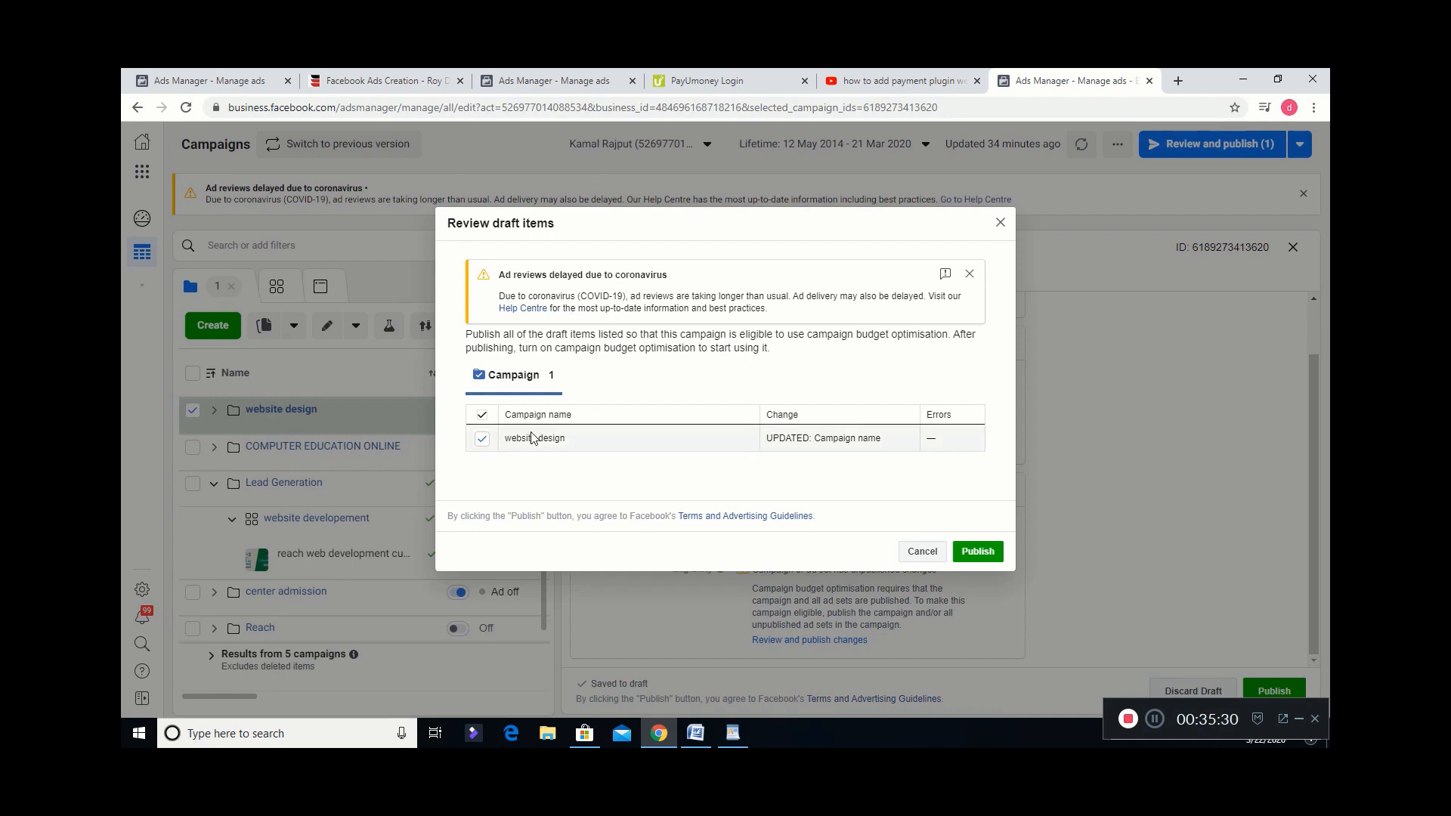
pyautogui.click(482, 417)
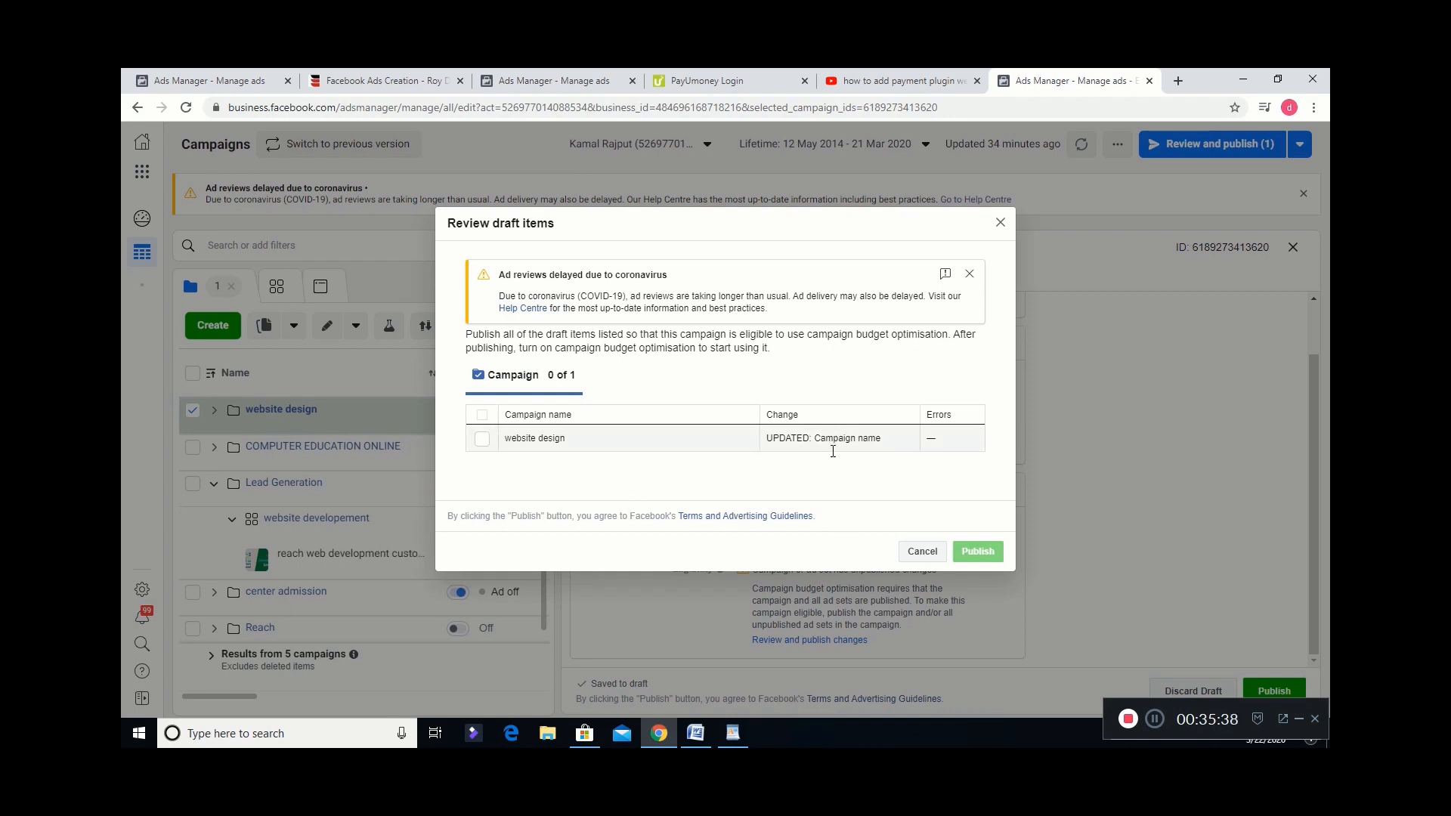
pyautogui.click(969, 273)
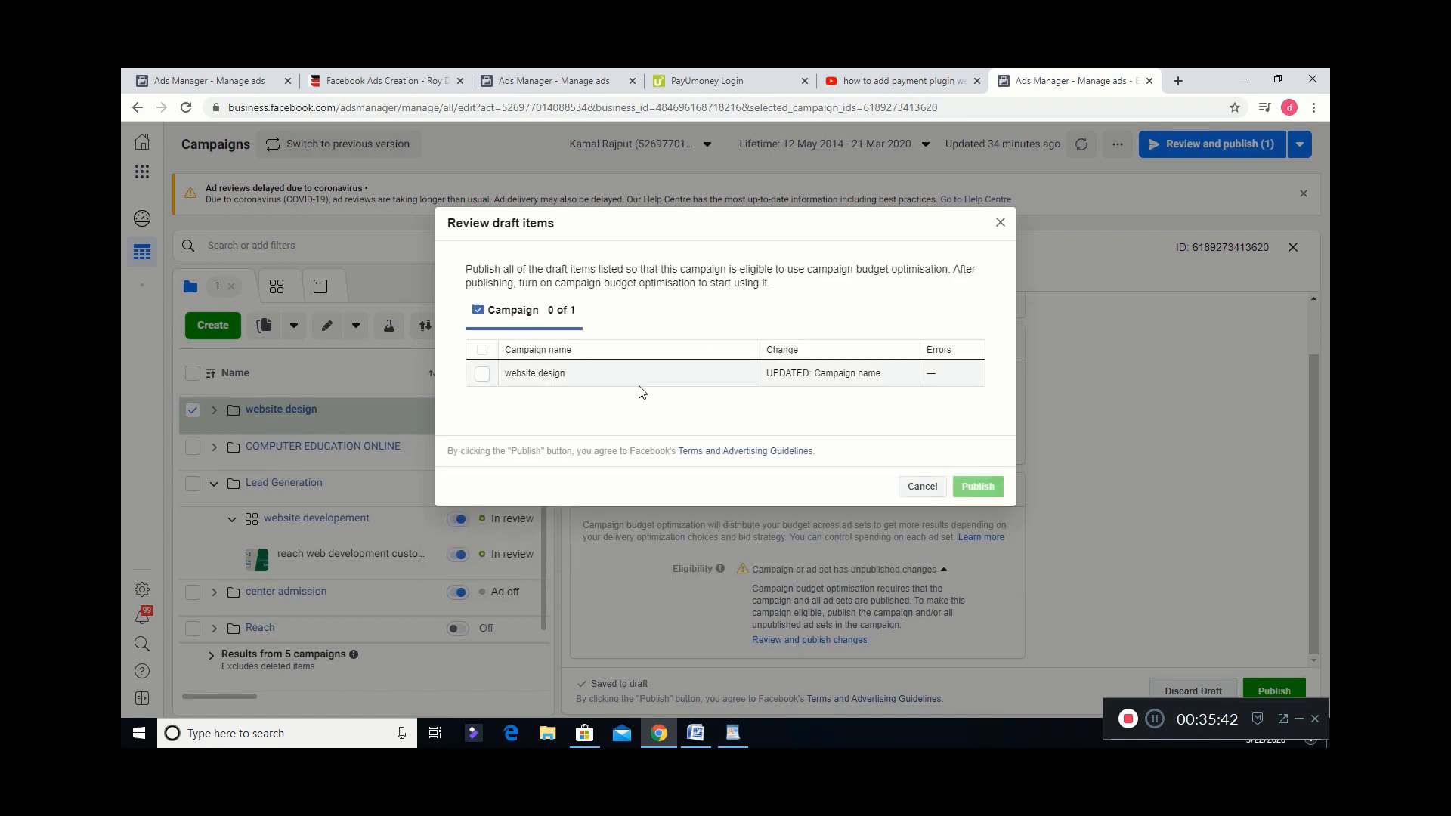
pyautogui.click(922, 486)
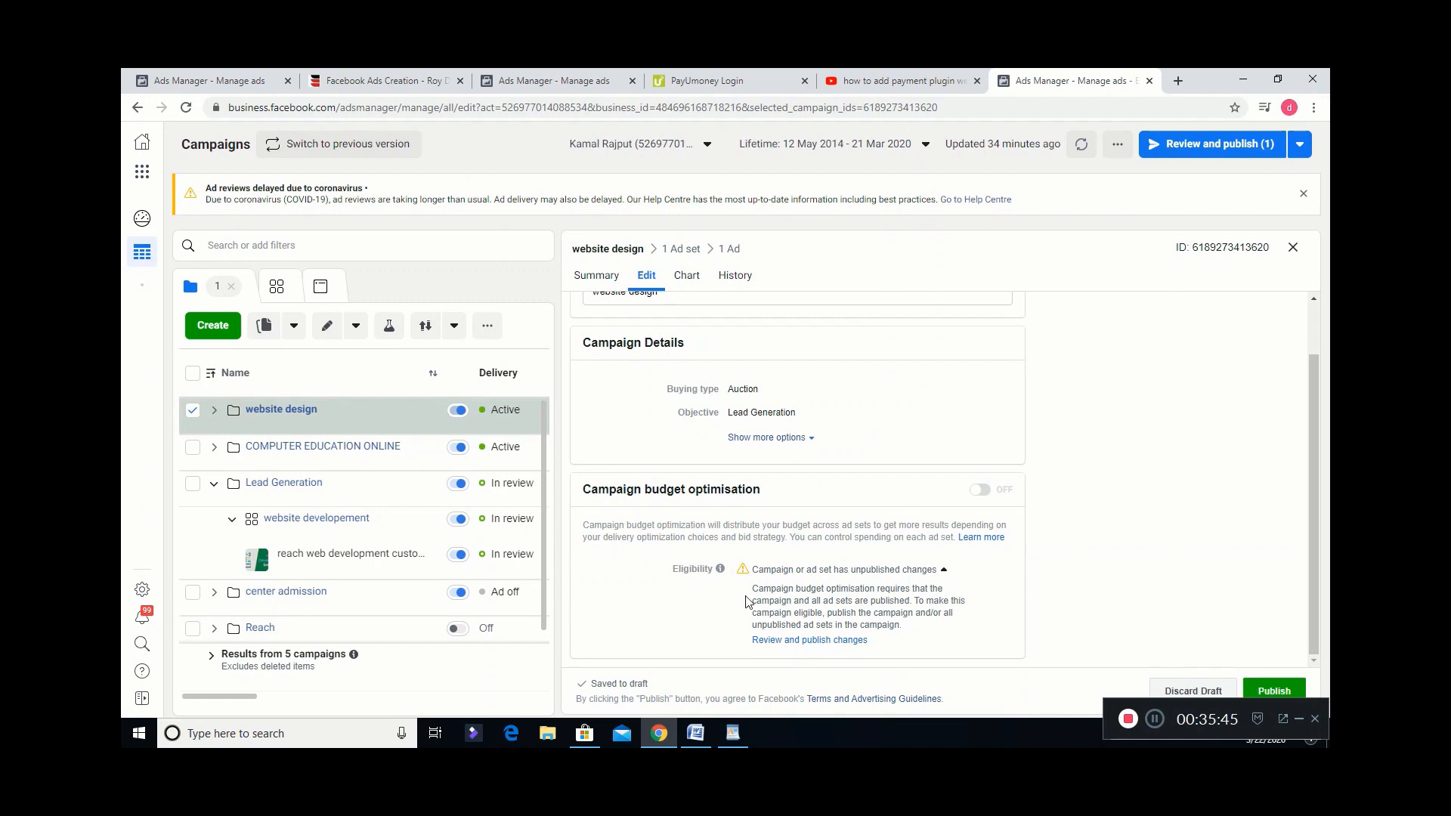
# Review and publish the website design campaign's draft name change, and clear the campaign selection.
pyautogui.click(816, 641)
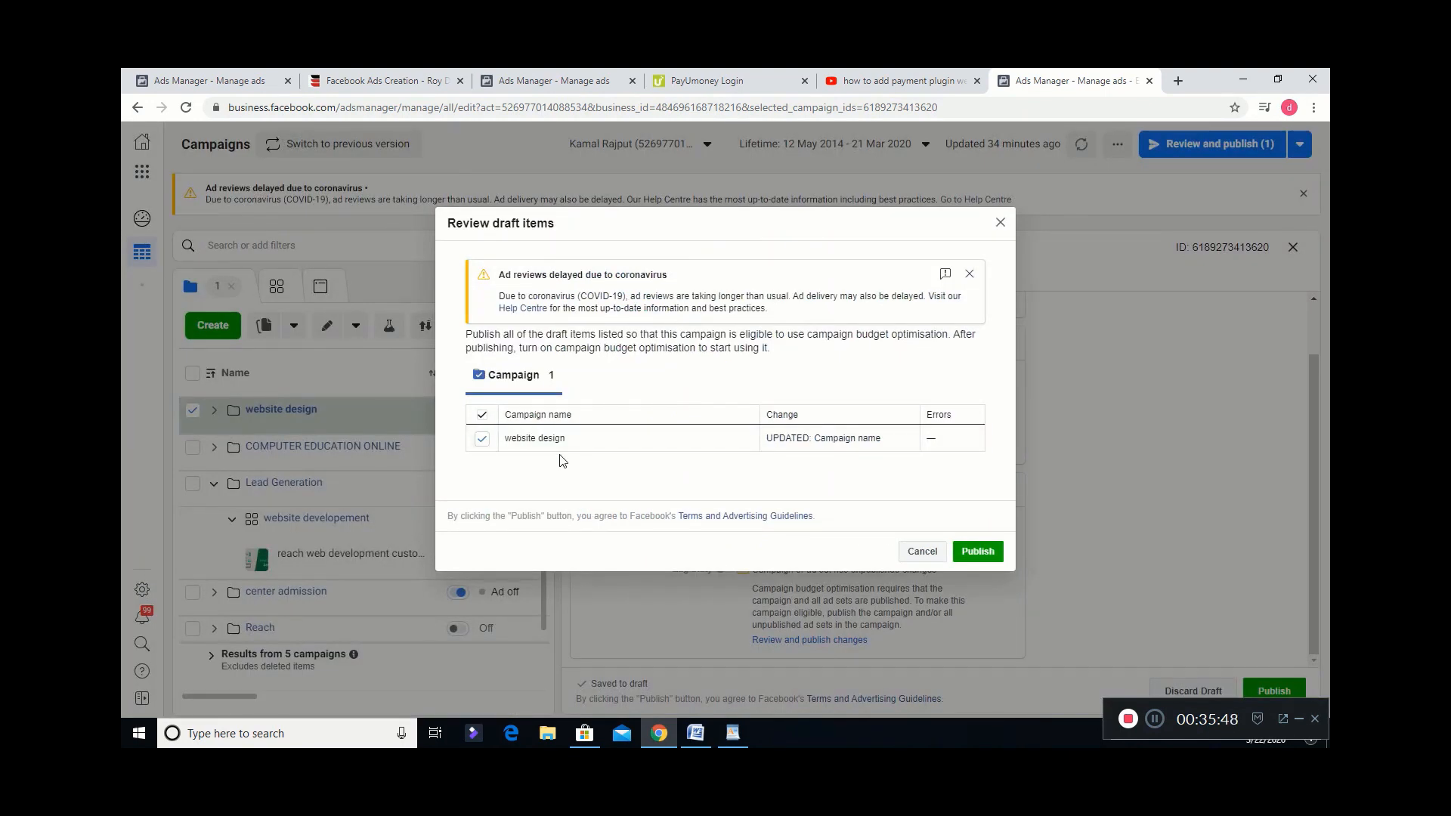
pyautogui.click(483, 440)
pyautogui.click(482, 441)
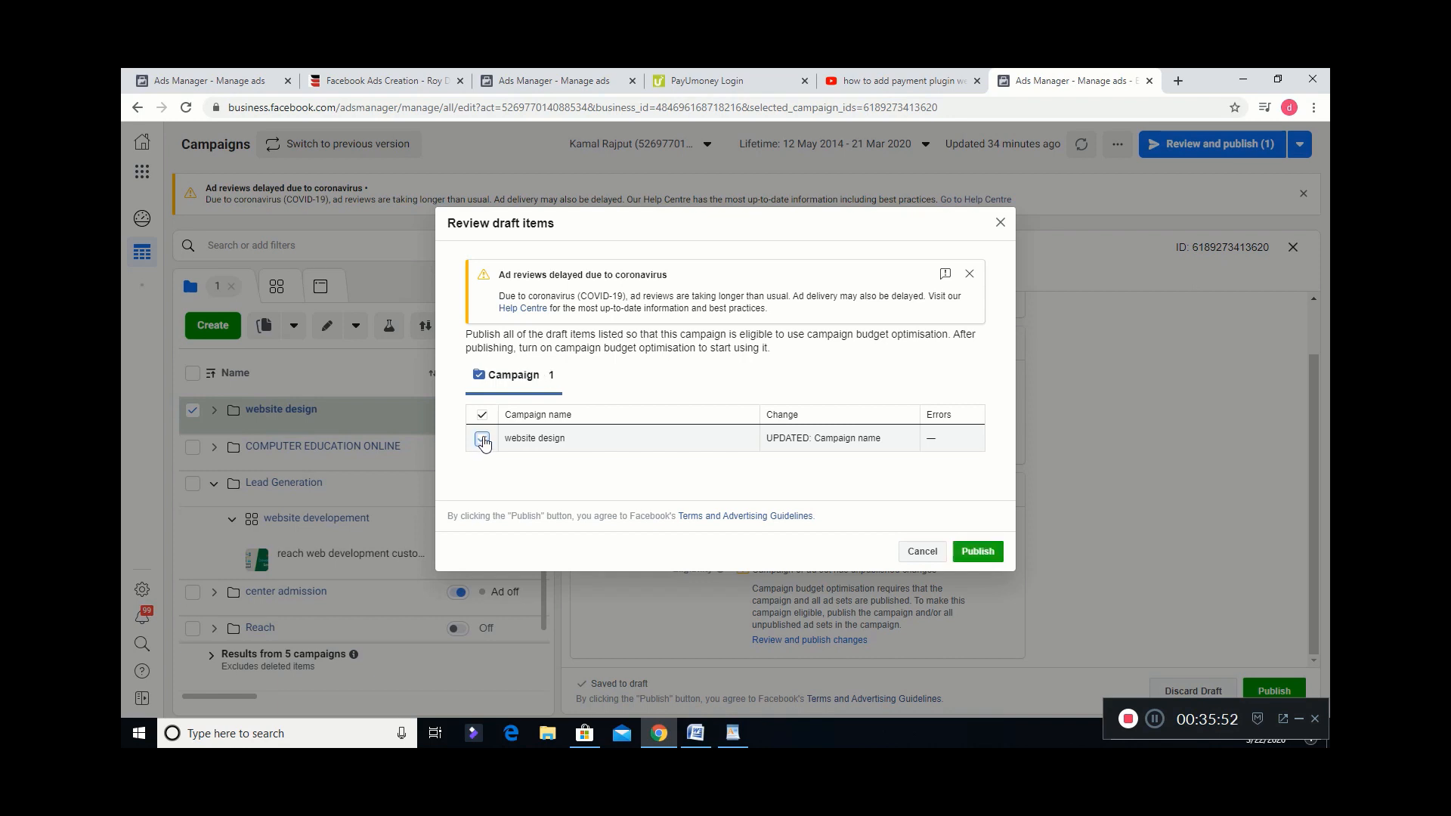
pyautogui.click(978, 551)
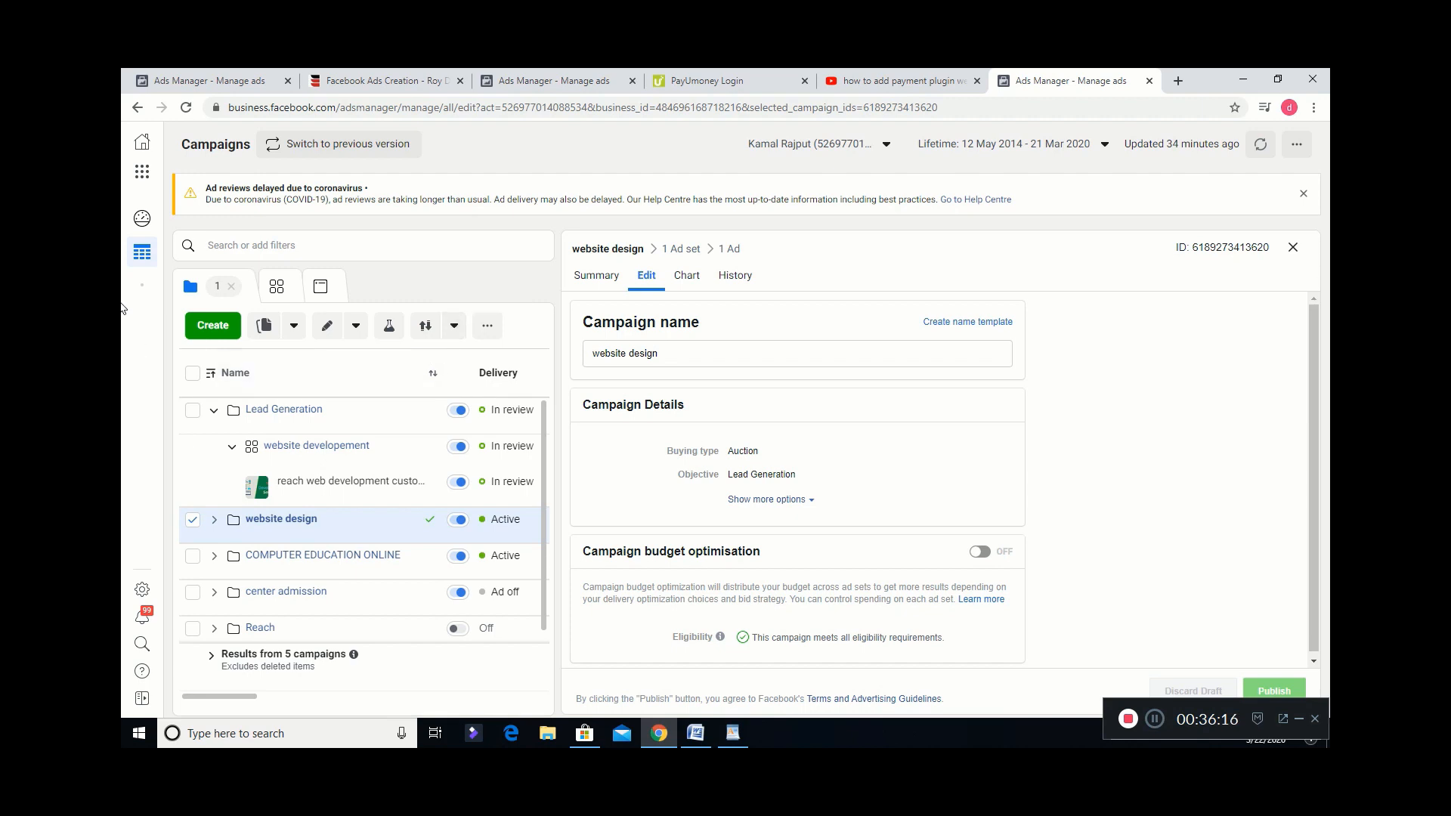
pyautogui.moveTo(218, 295)
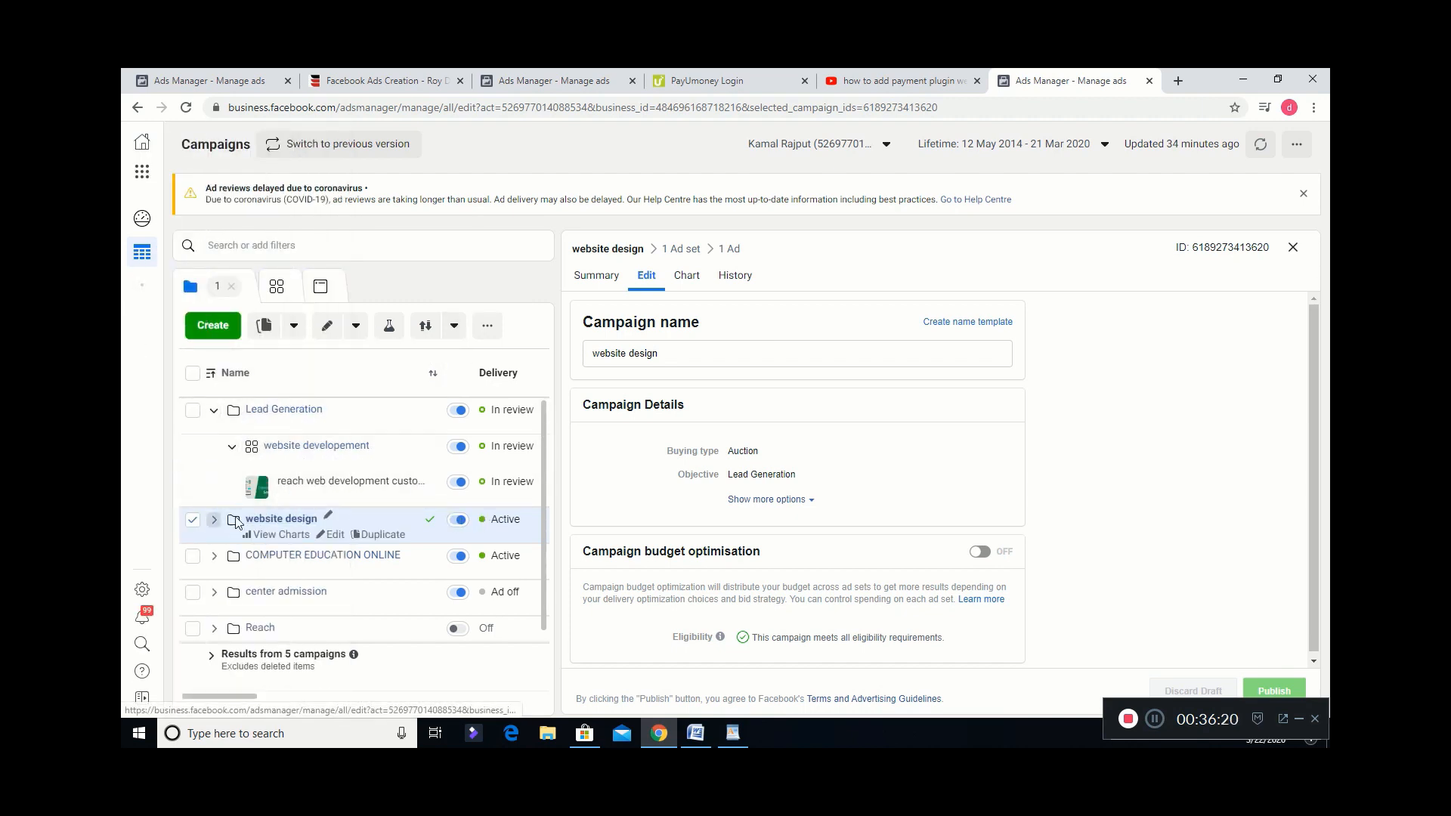
pyautogui.click(235, 289)
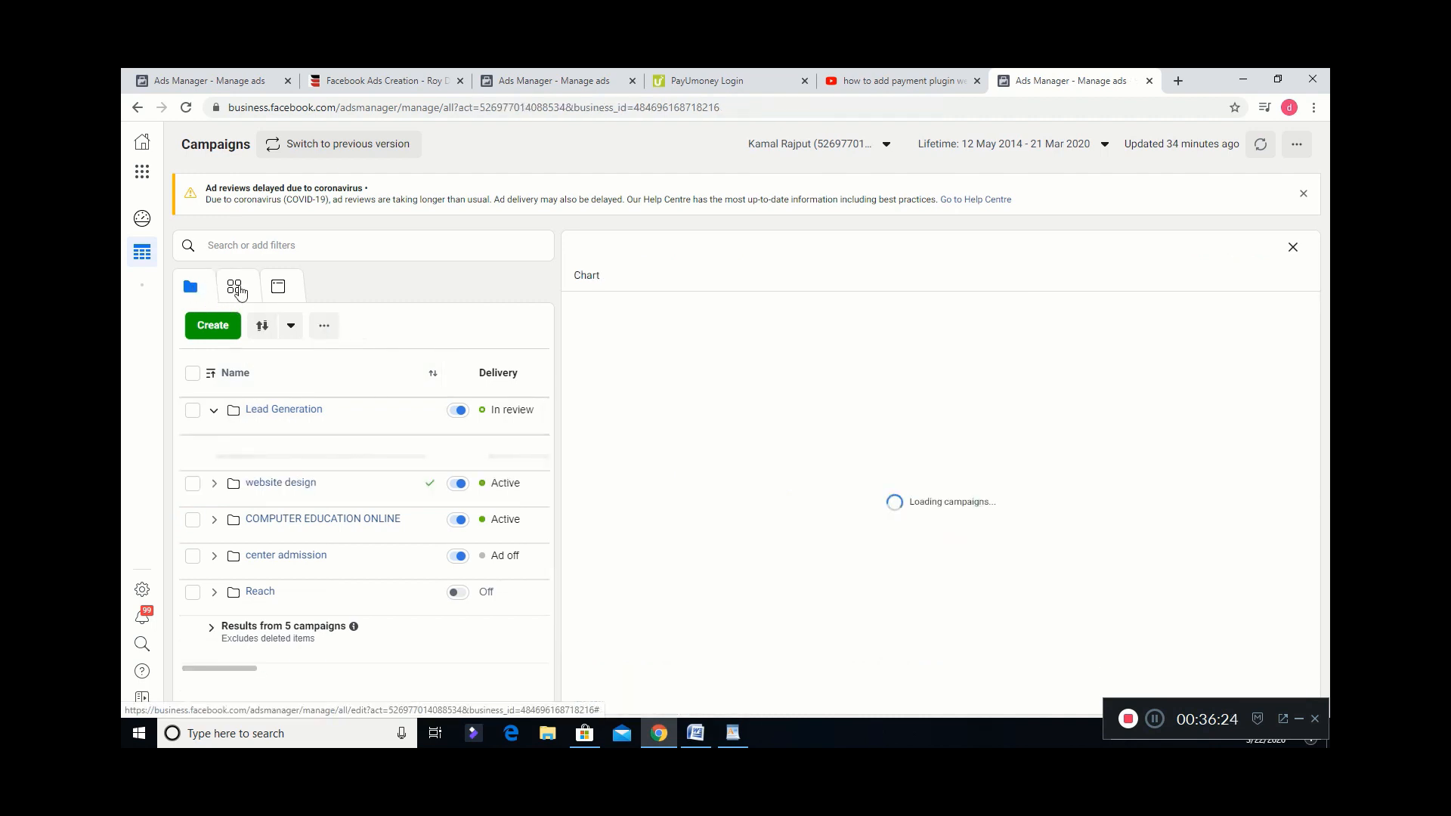